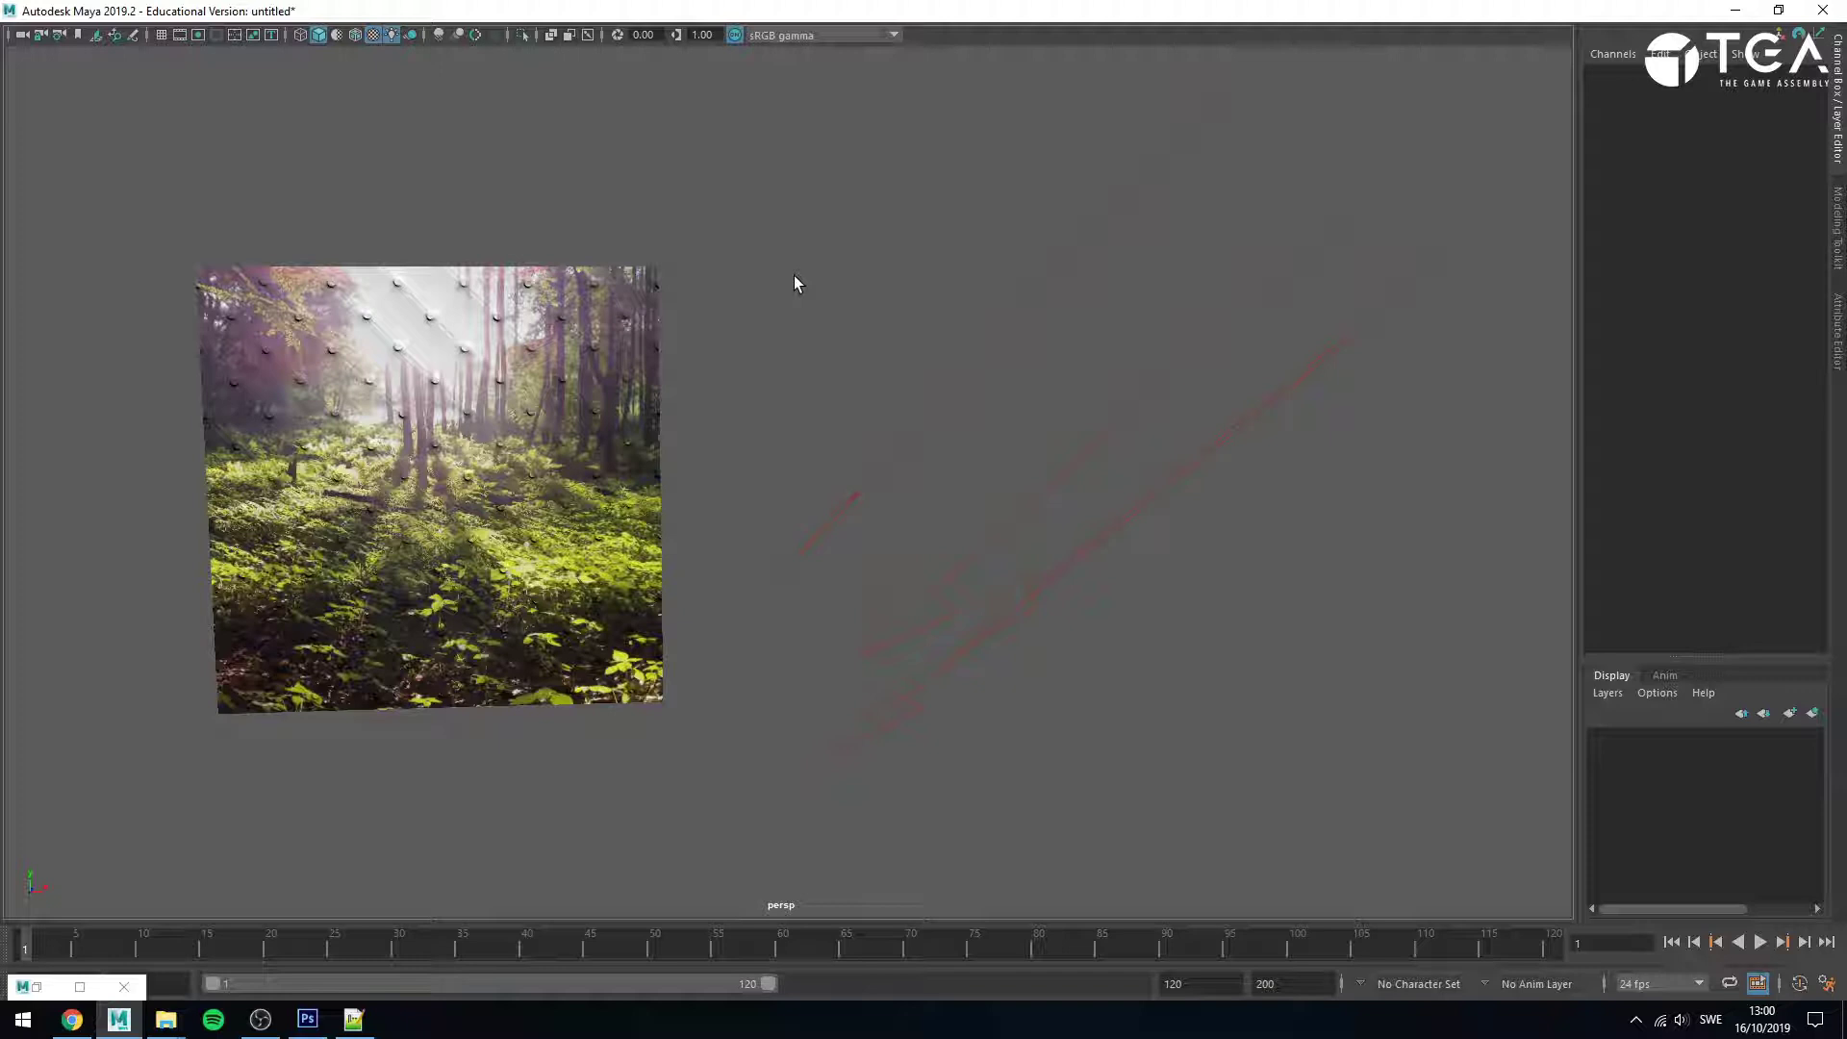
- Switch to Chrome to view the paused "Computer Color is Broken" video, and minimize the browser
{"action": "left_click", "coordinate": [72, 1018]}
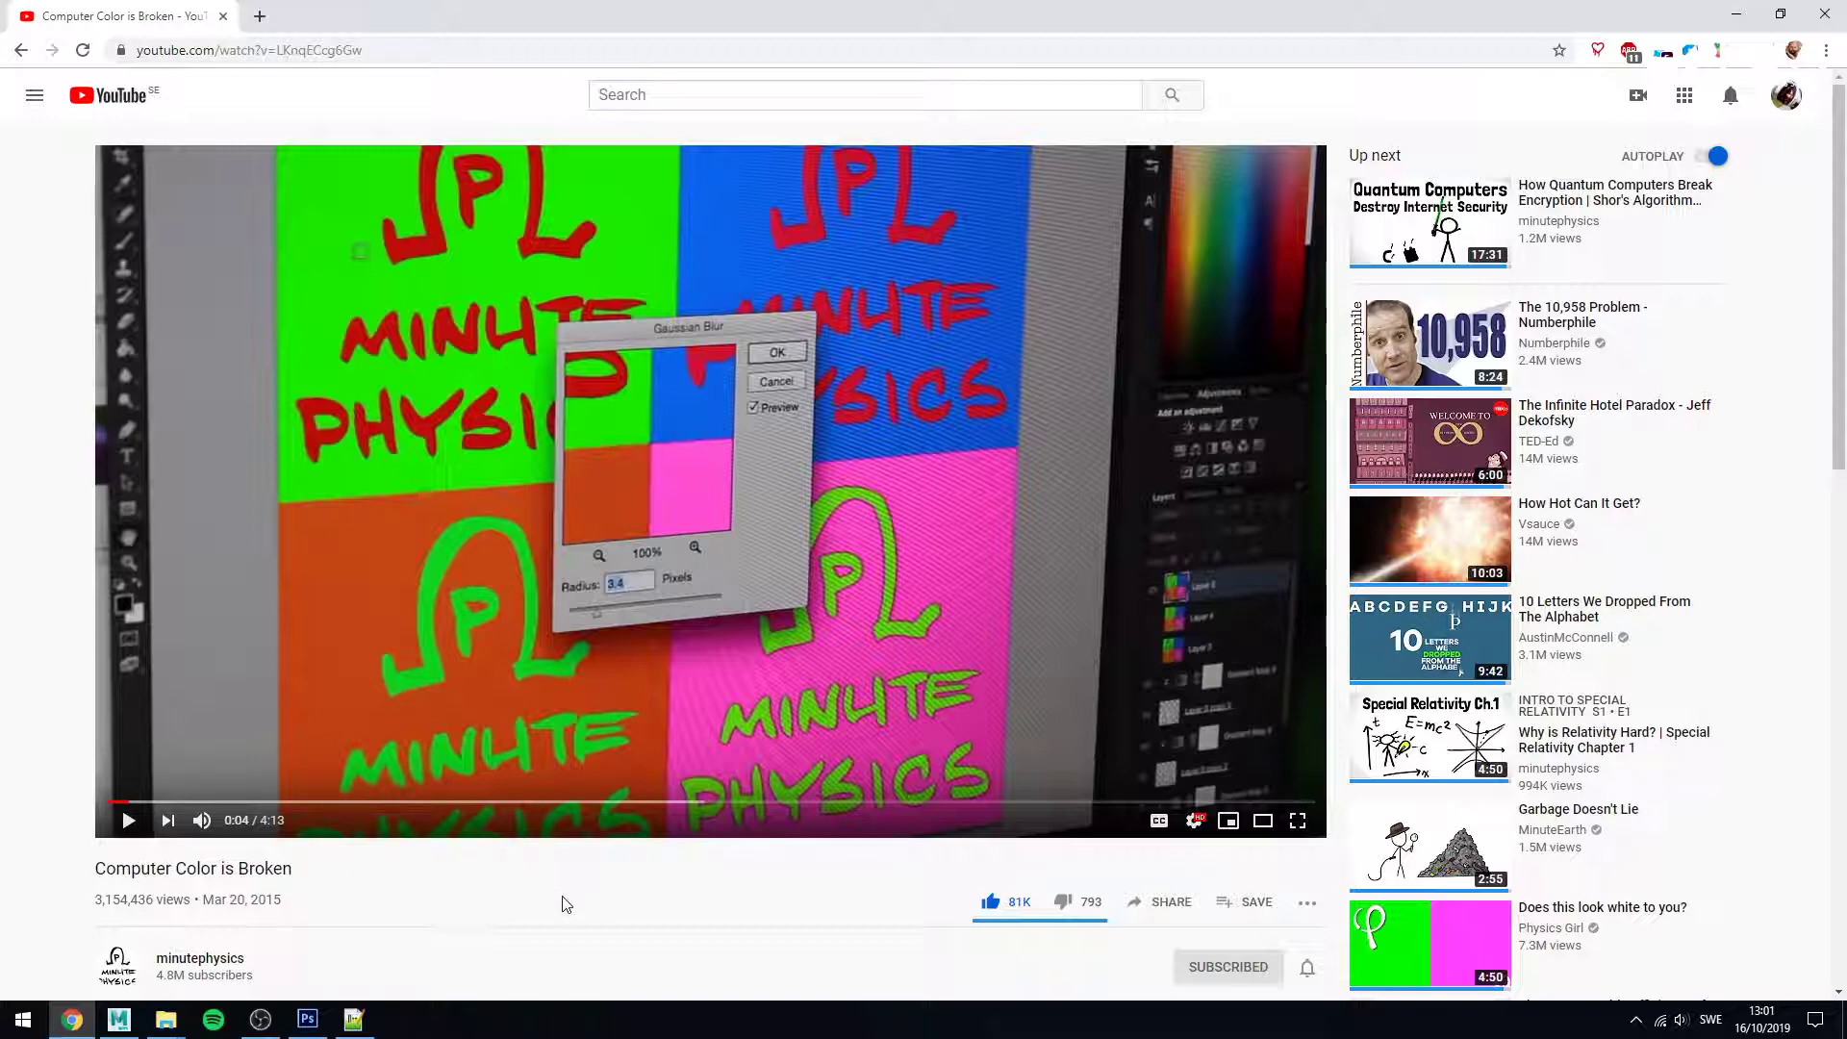
{"action": "left_click", "coordinate": [1736, 13]}
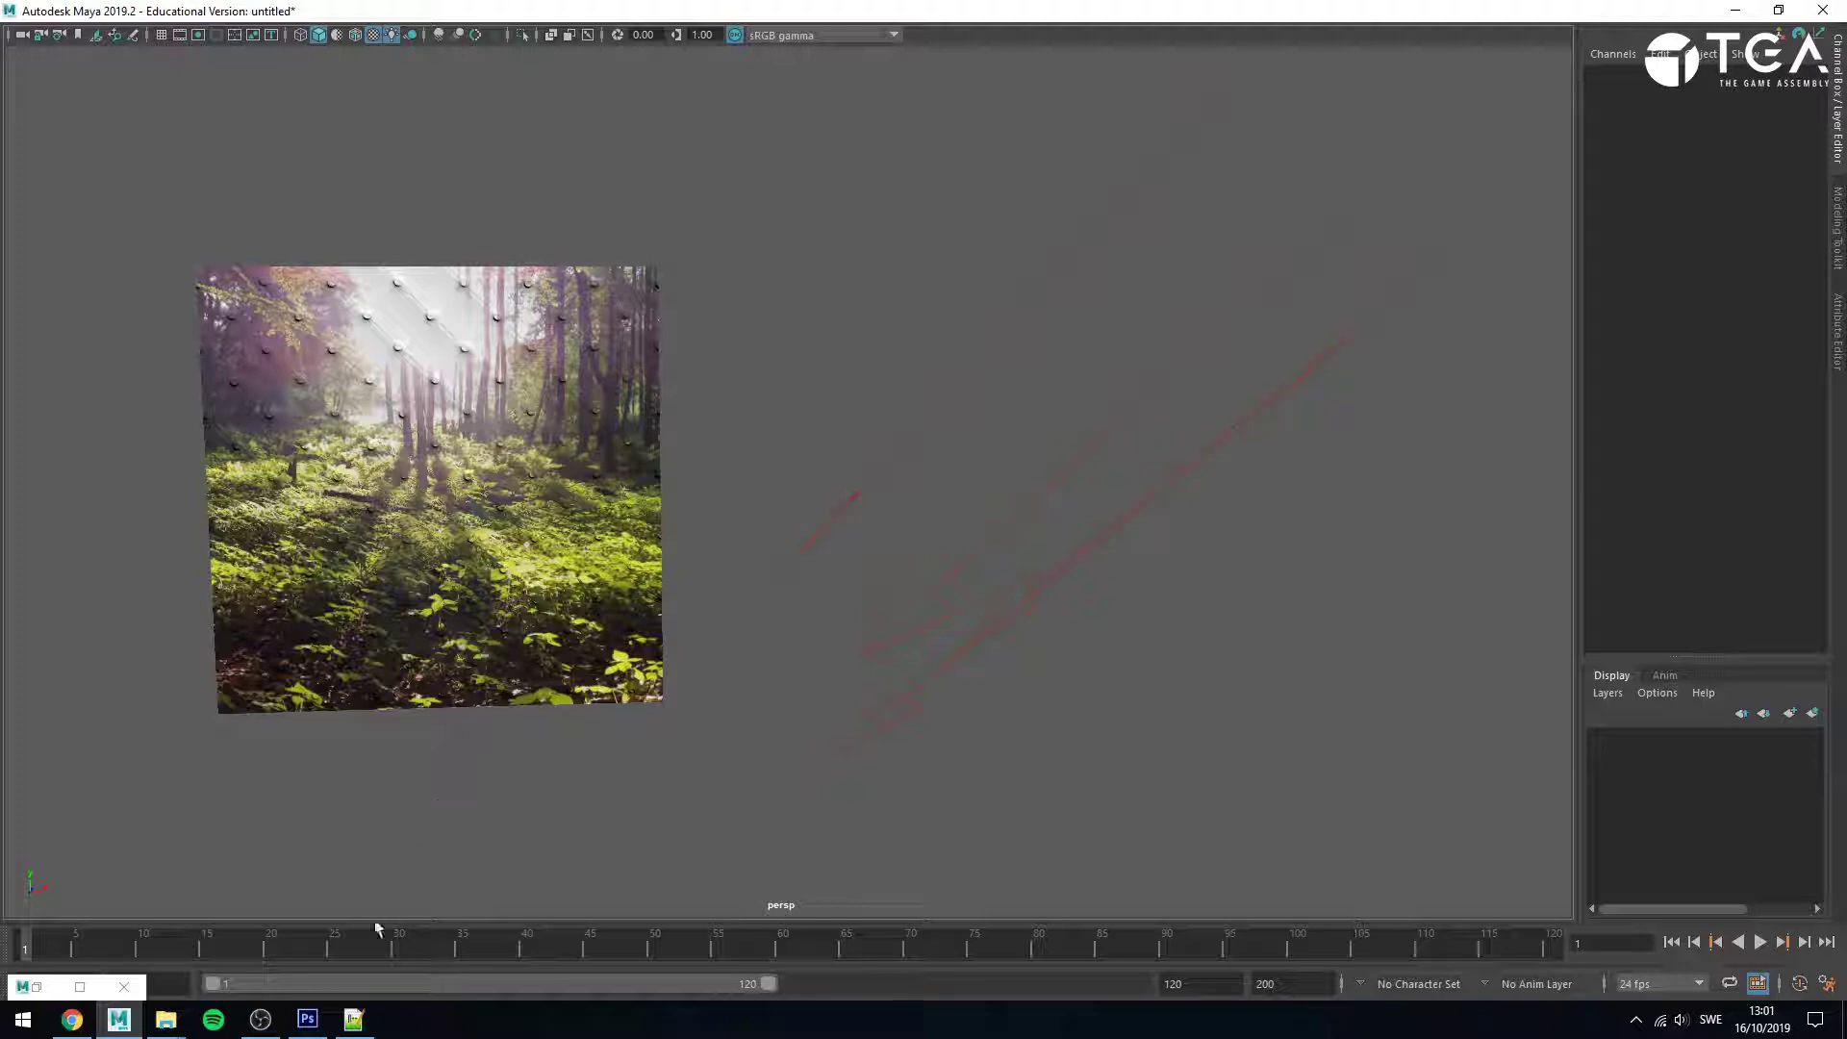
- Compare the original forest photo 20150622_205104.jpg in Photoshop with the textured plane in the Maya viewport
{"action": "left_click", "coordinate": [298, 1018]}
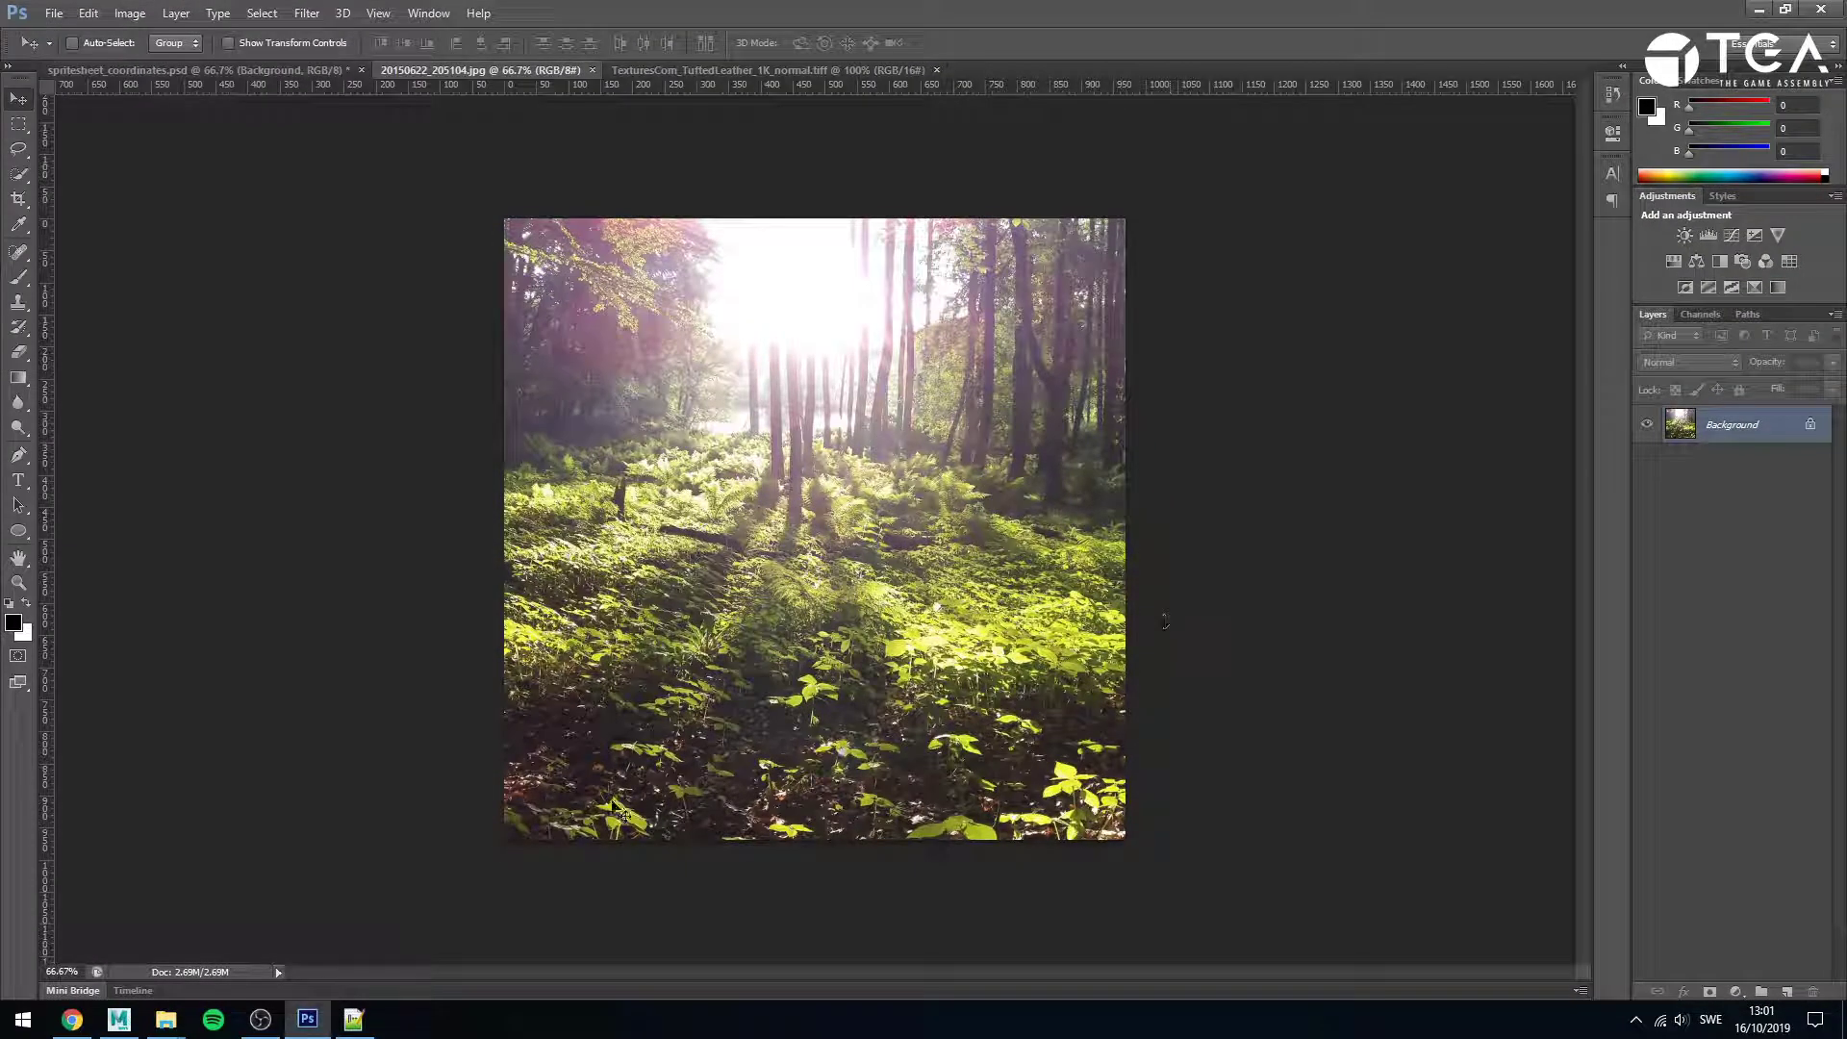
{"action": "mouse_move", "coordinate": [133, 1027]}
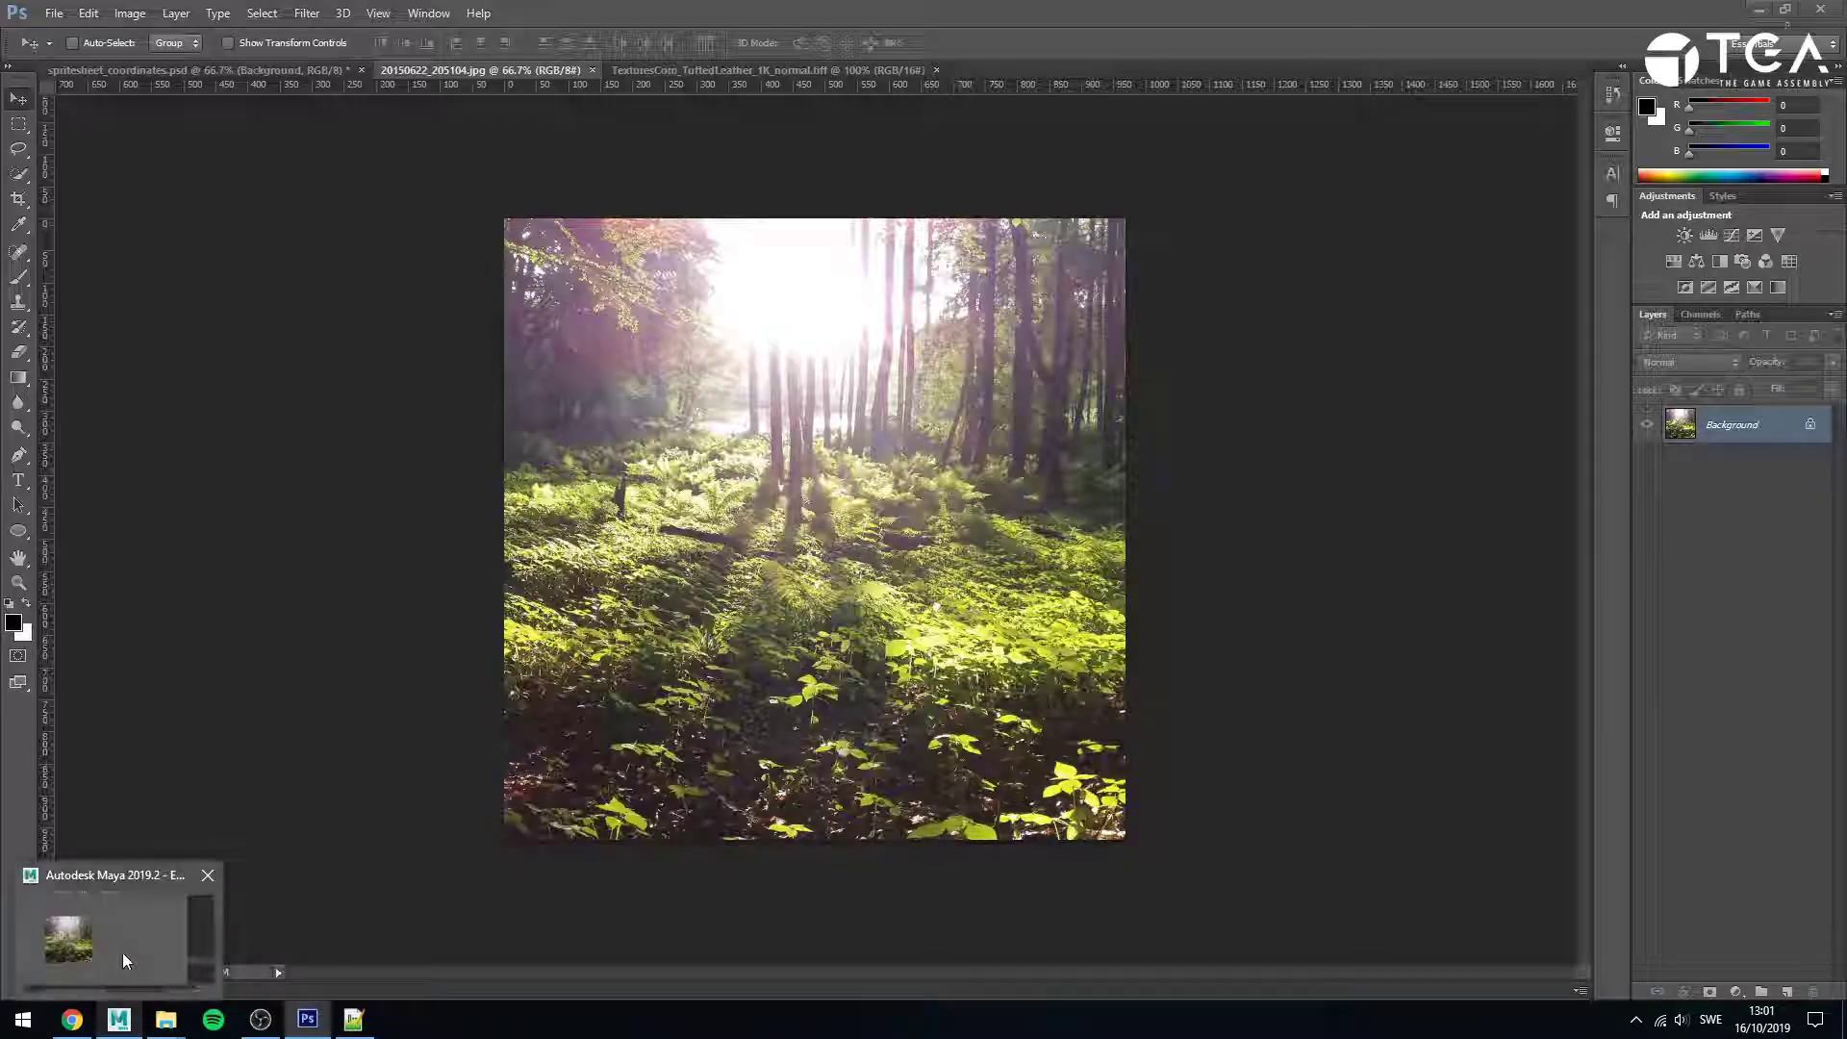
{"action": "left_click", "coordinate": [121, 951]}
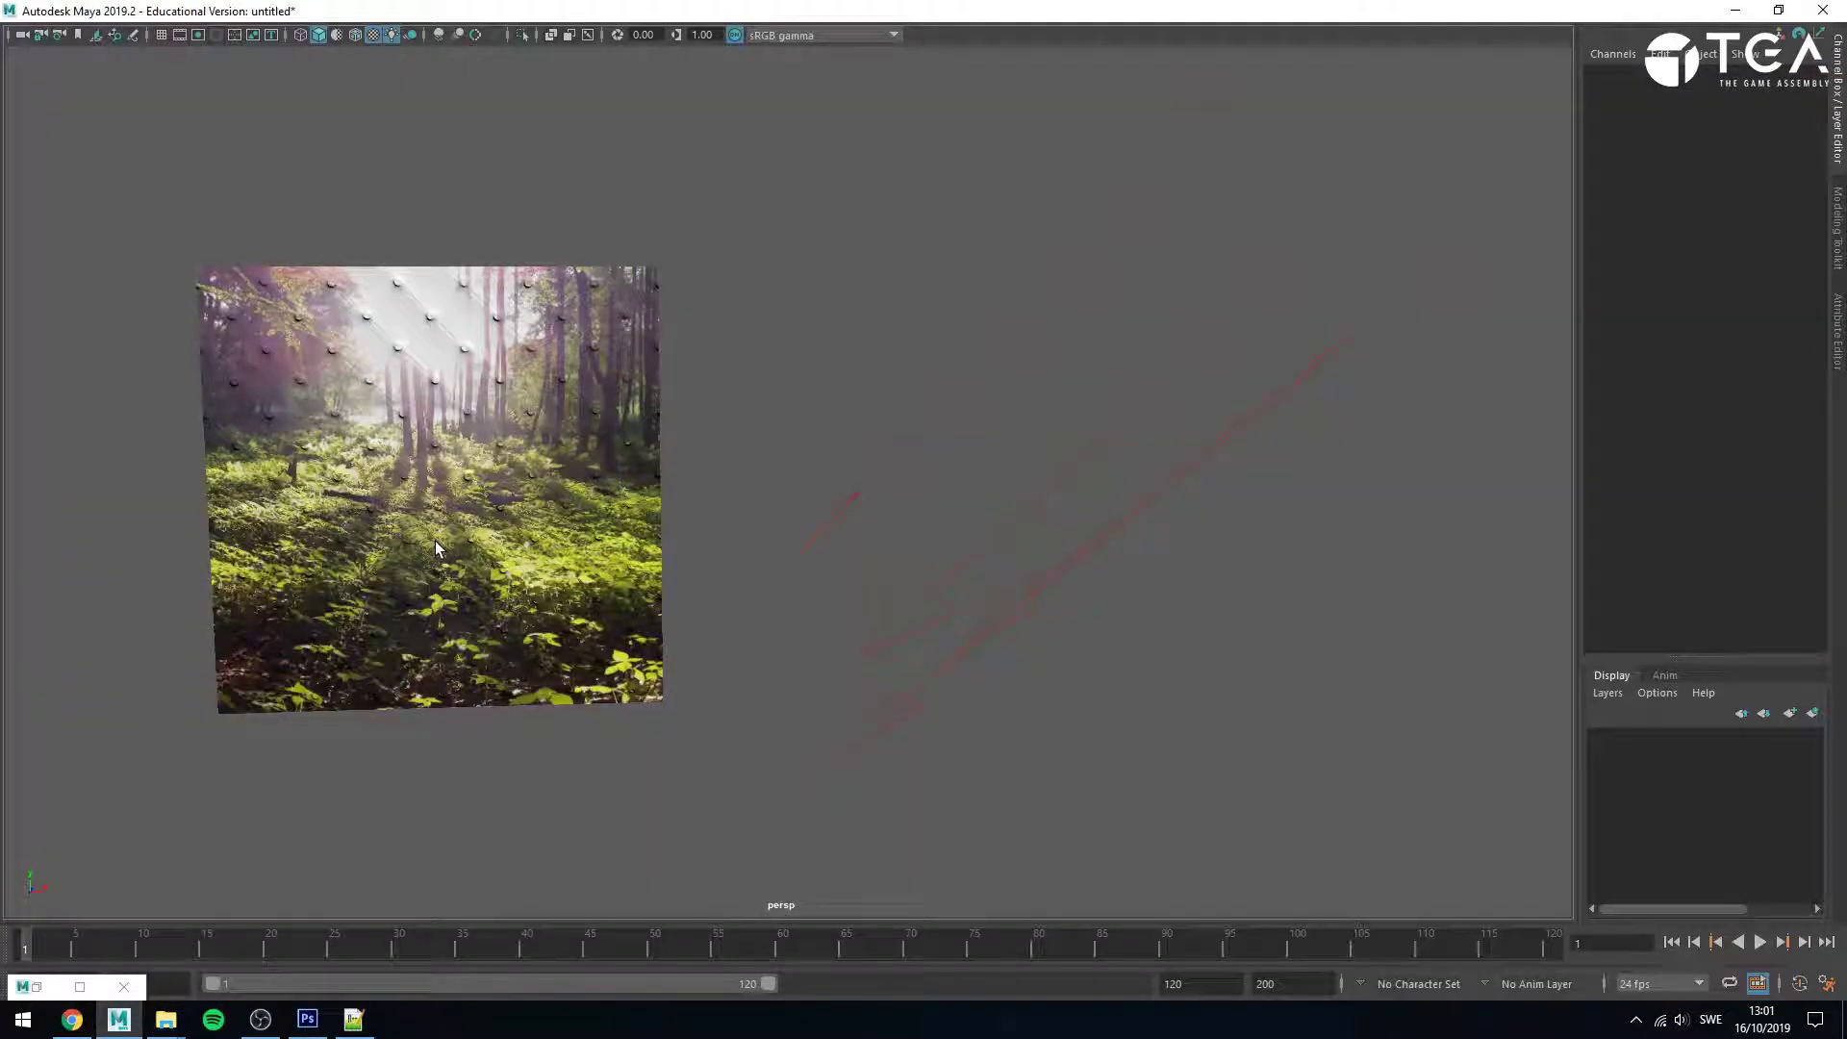
{"action": "left_click", "coordinate": [307, 1018]}
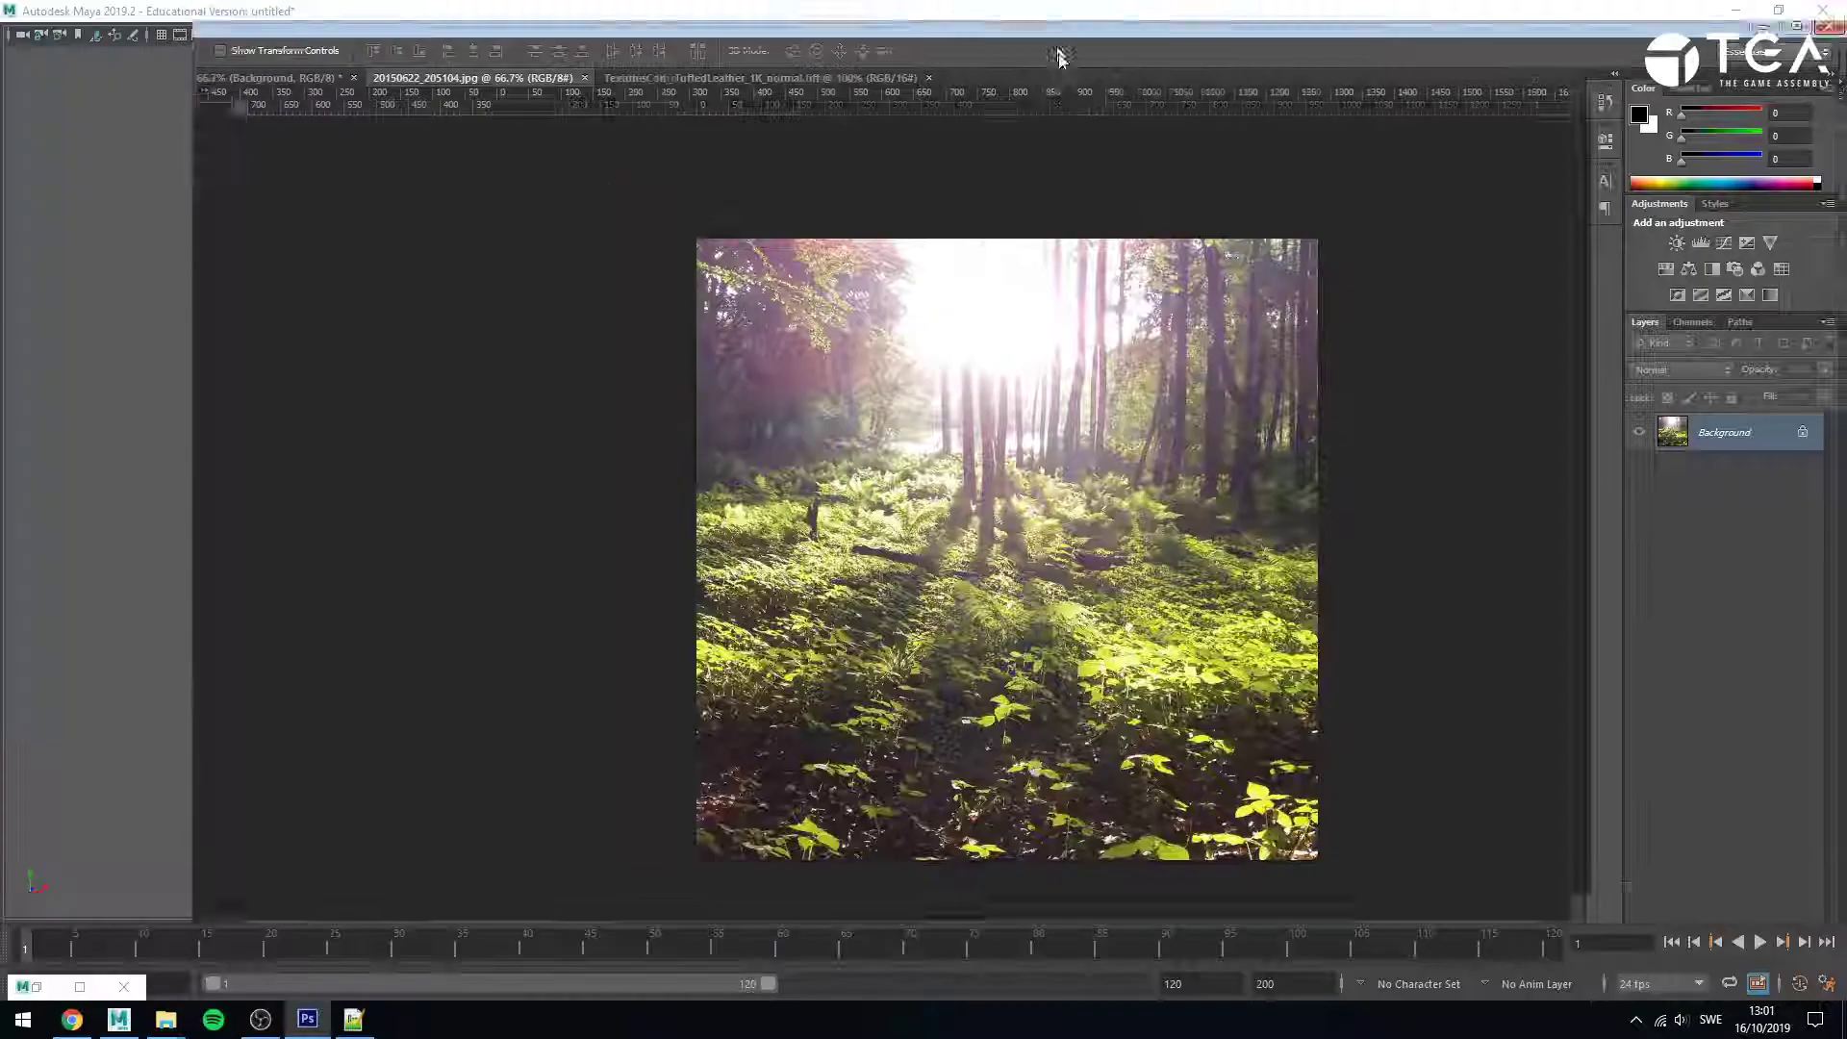
{"action": "left_click_drag", "start_coordinate": [1055, 13], "coordinate": [1389, 174]}
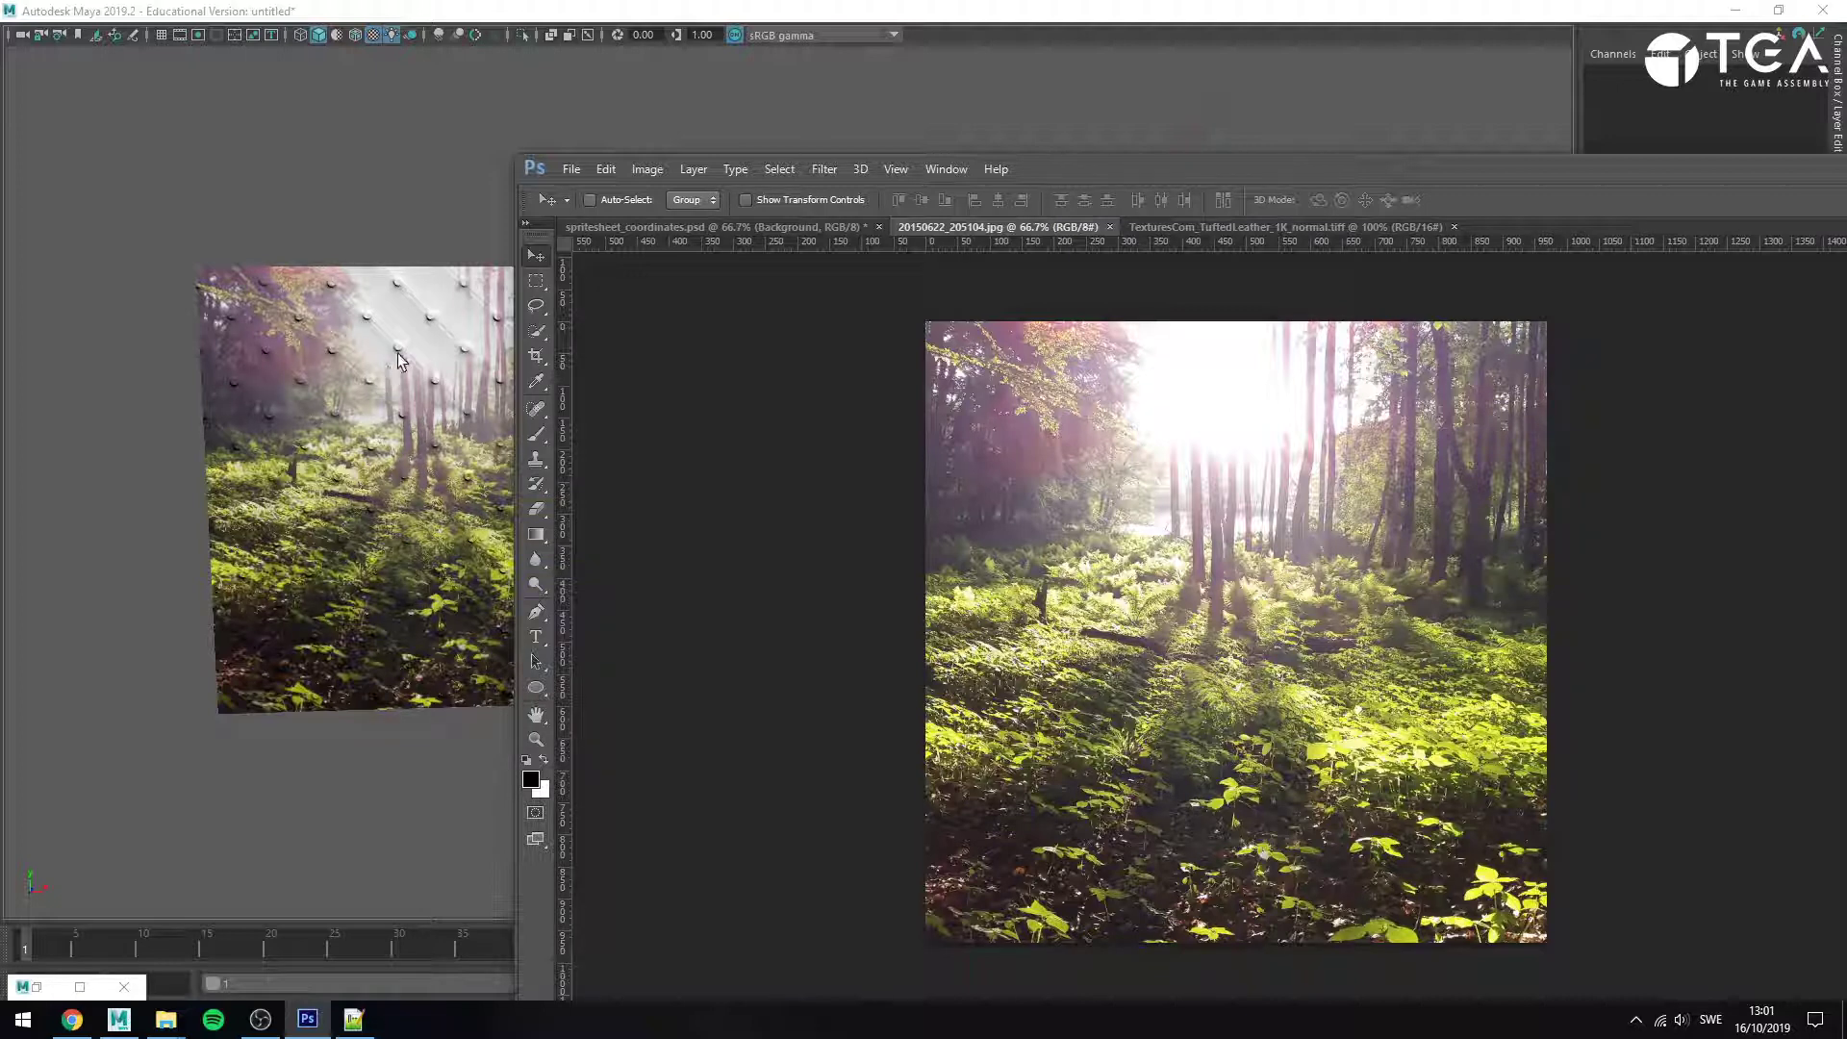
{"action": "left_click_drag", "start_coordinate": [1099, 183], "coordinate": [1078, 2]}
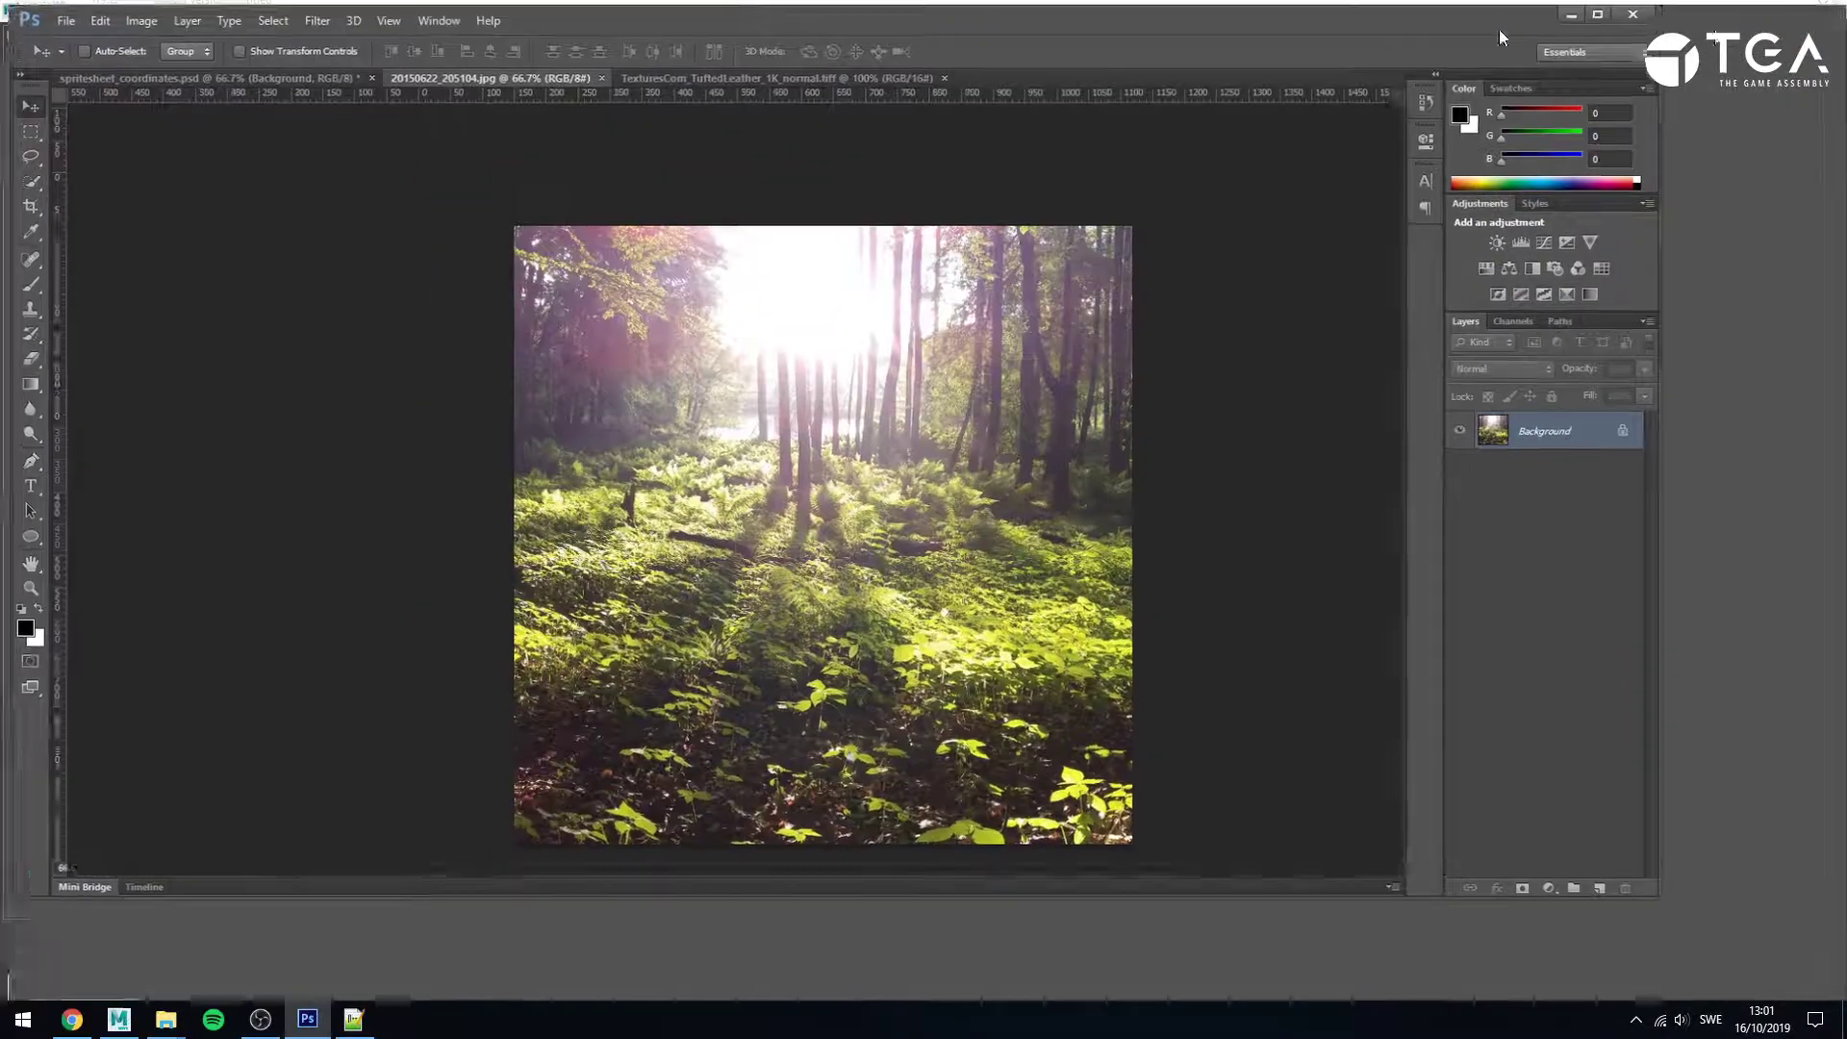
{"action": "left_click", "coordinate": [1758, 10]}
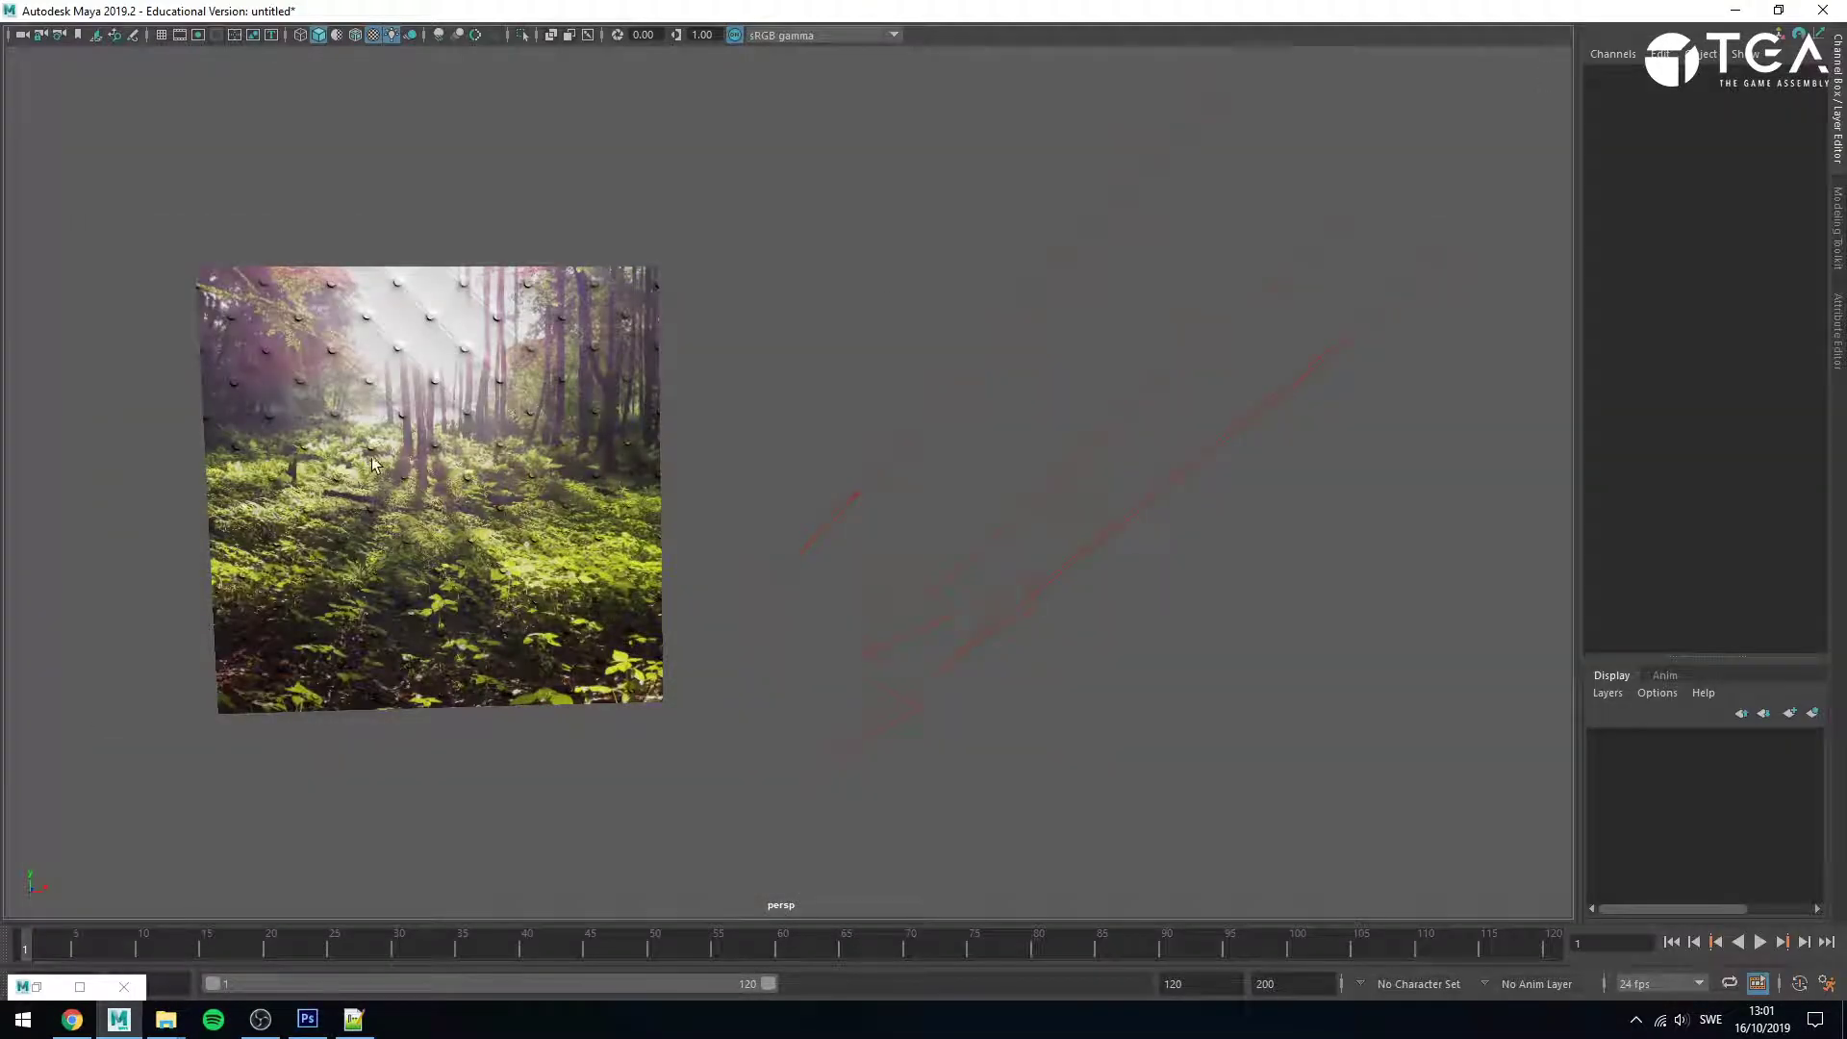
- Bring up the plane's ShaderFX graph and move the BaseShader node closer to the ShaderCalculations node
{"action": "left_click", "coordinate": [540, 477]}
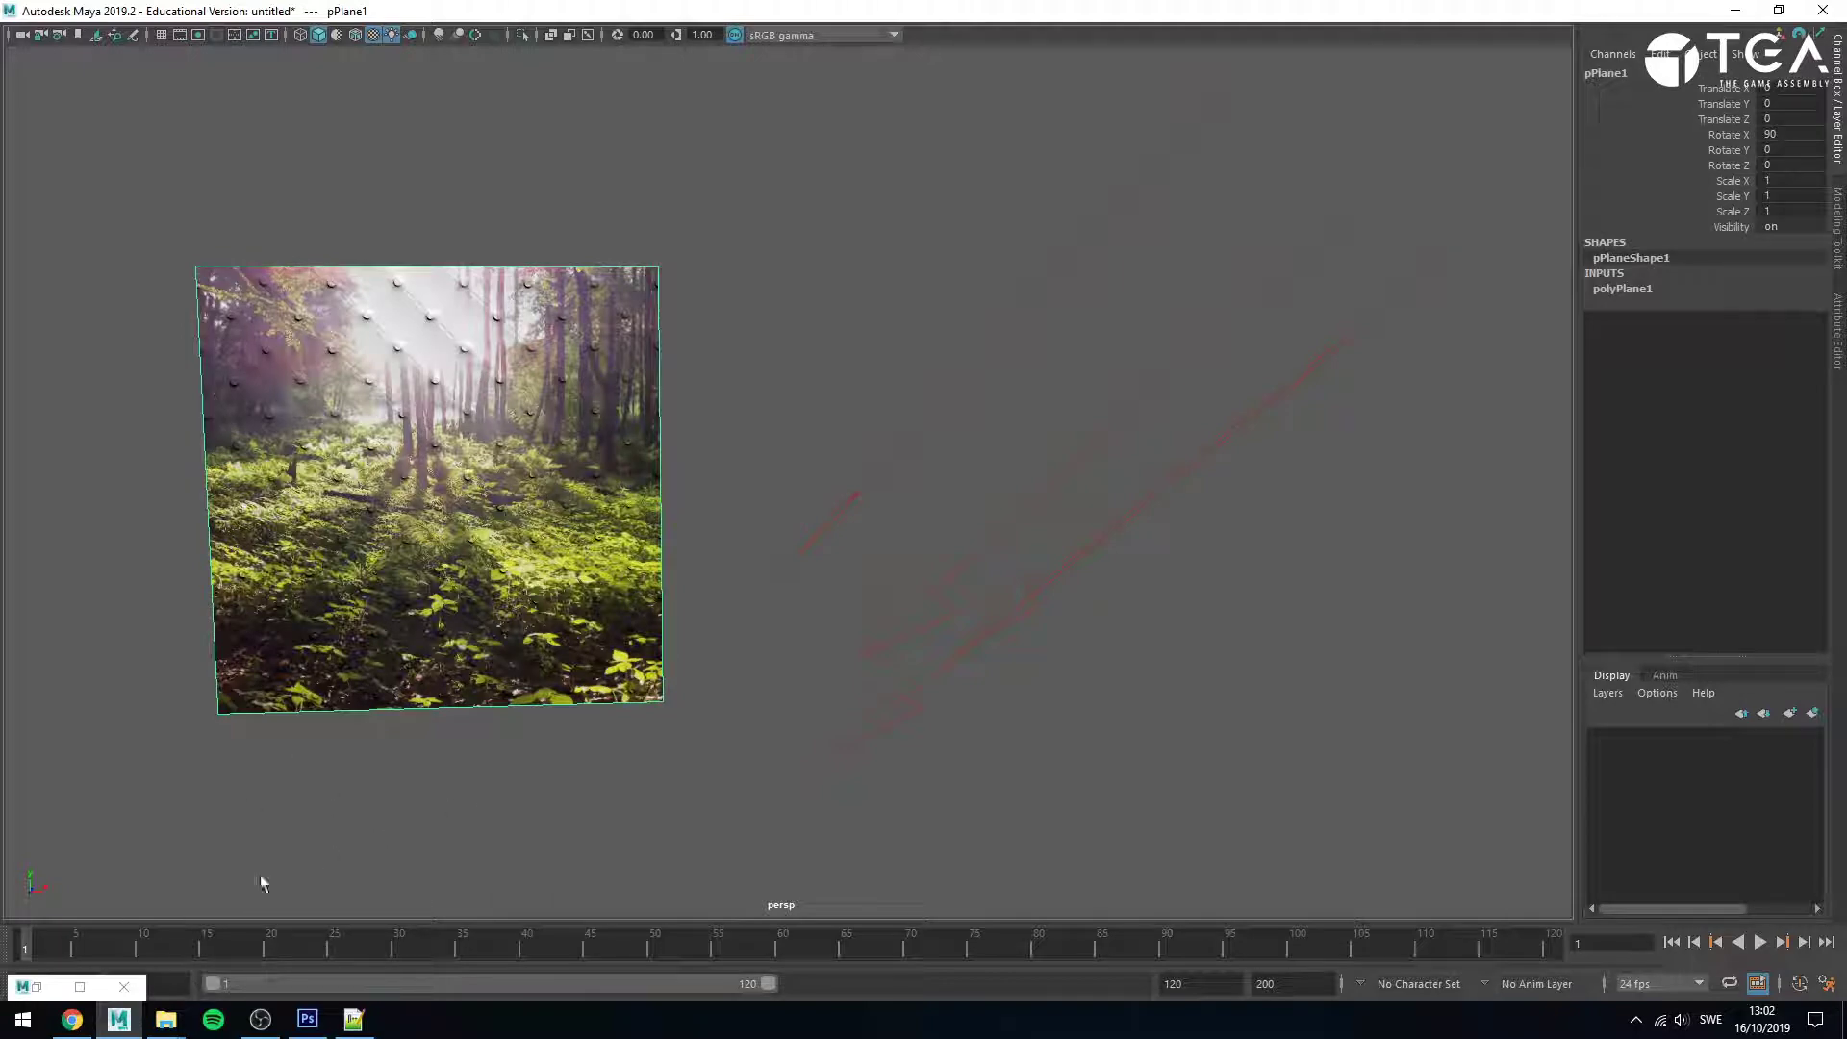
{"action": "left_click", "coordinate": [80, 987]}
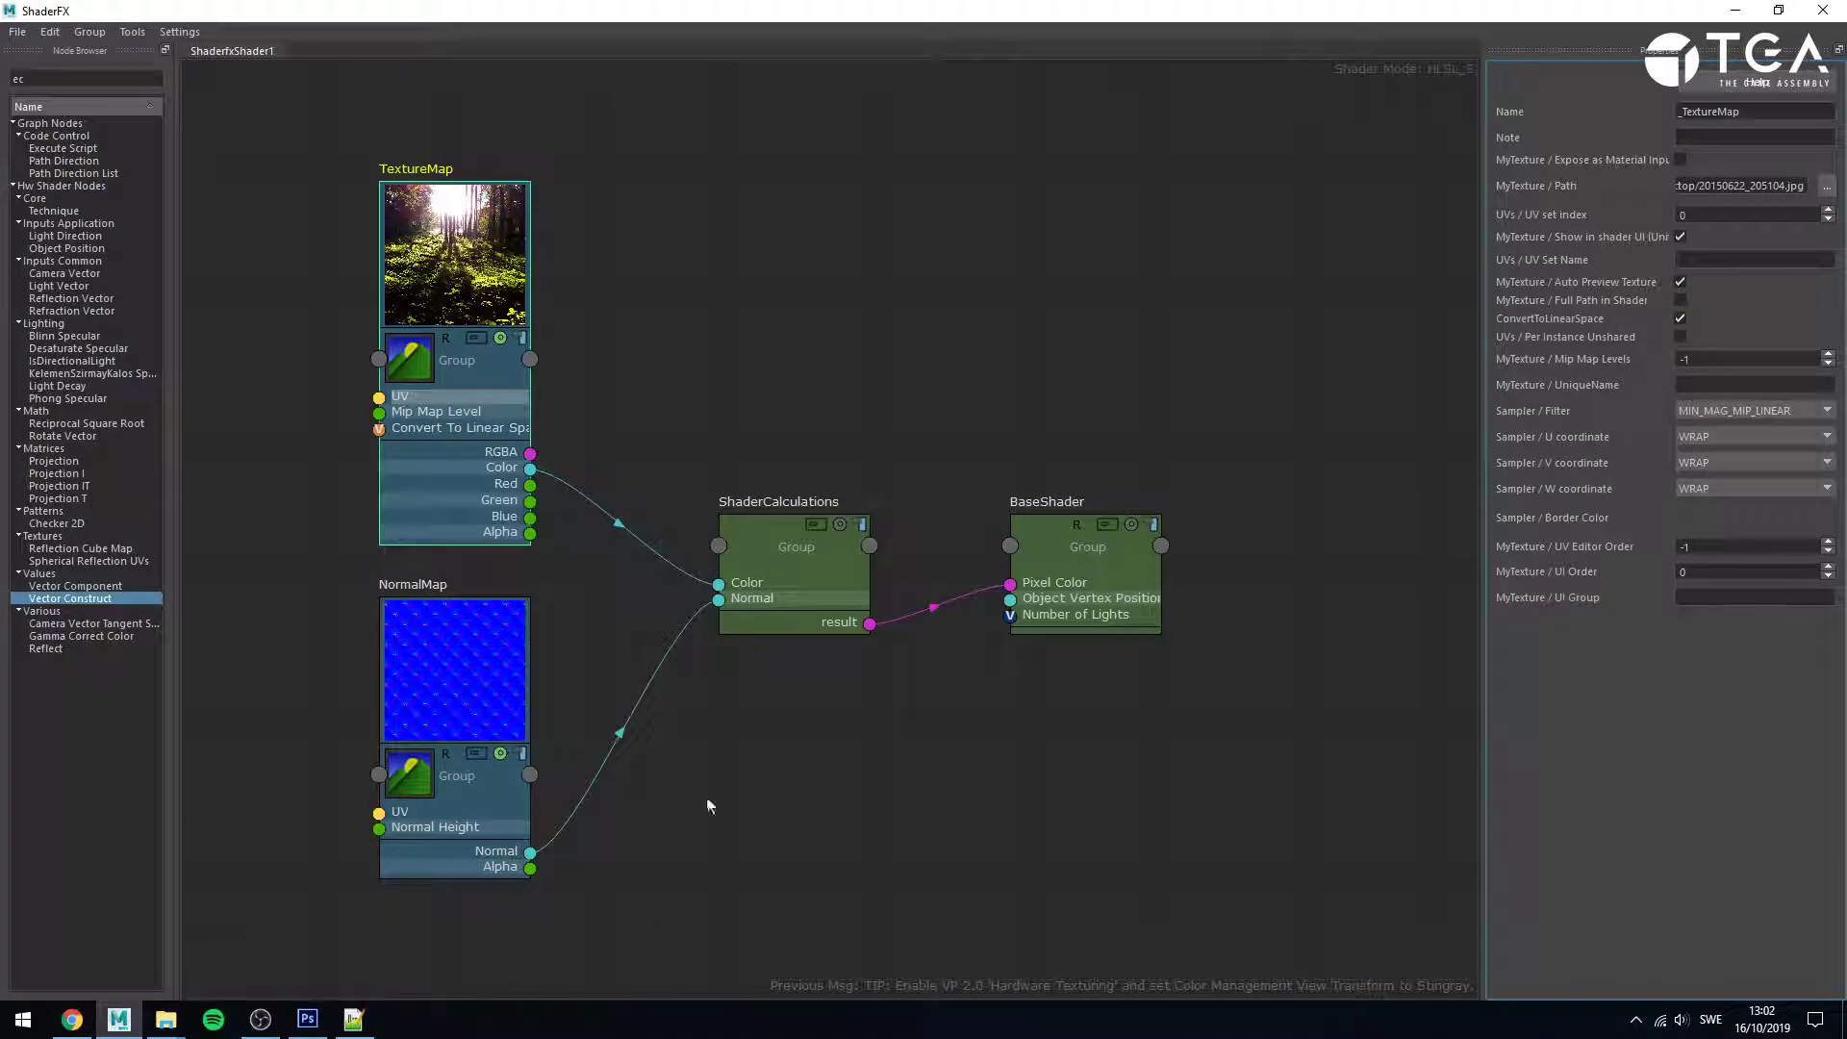
{"action": "left_click", "coordinate": [756, 809]}
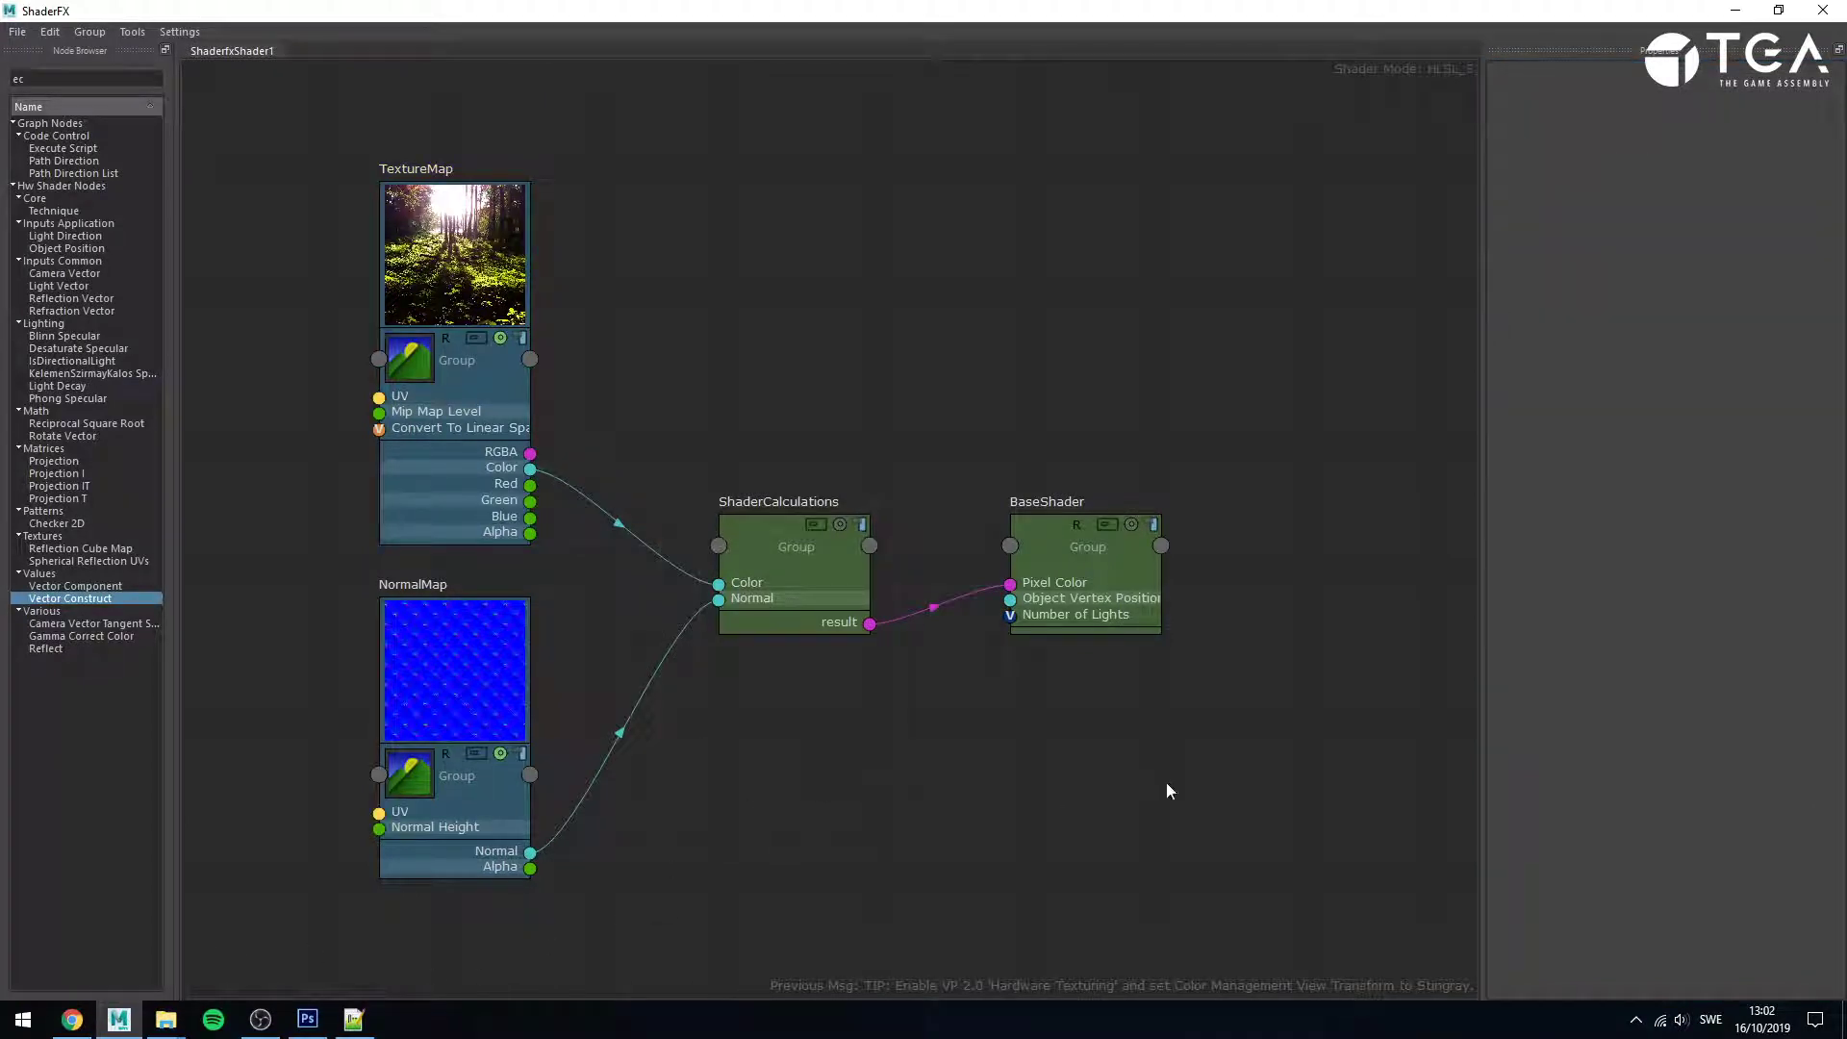
{"action": "left_click_drag", "start_coordinate": [1103, 573], "coordinate": [1049, 574]}
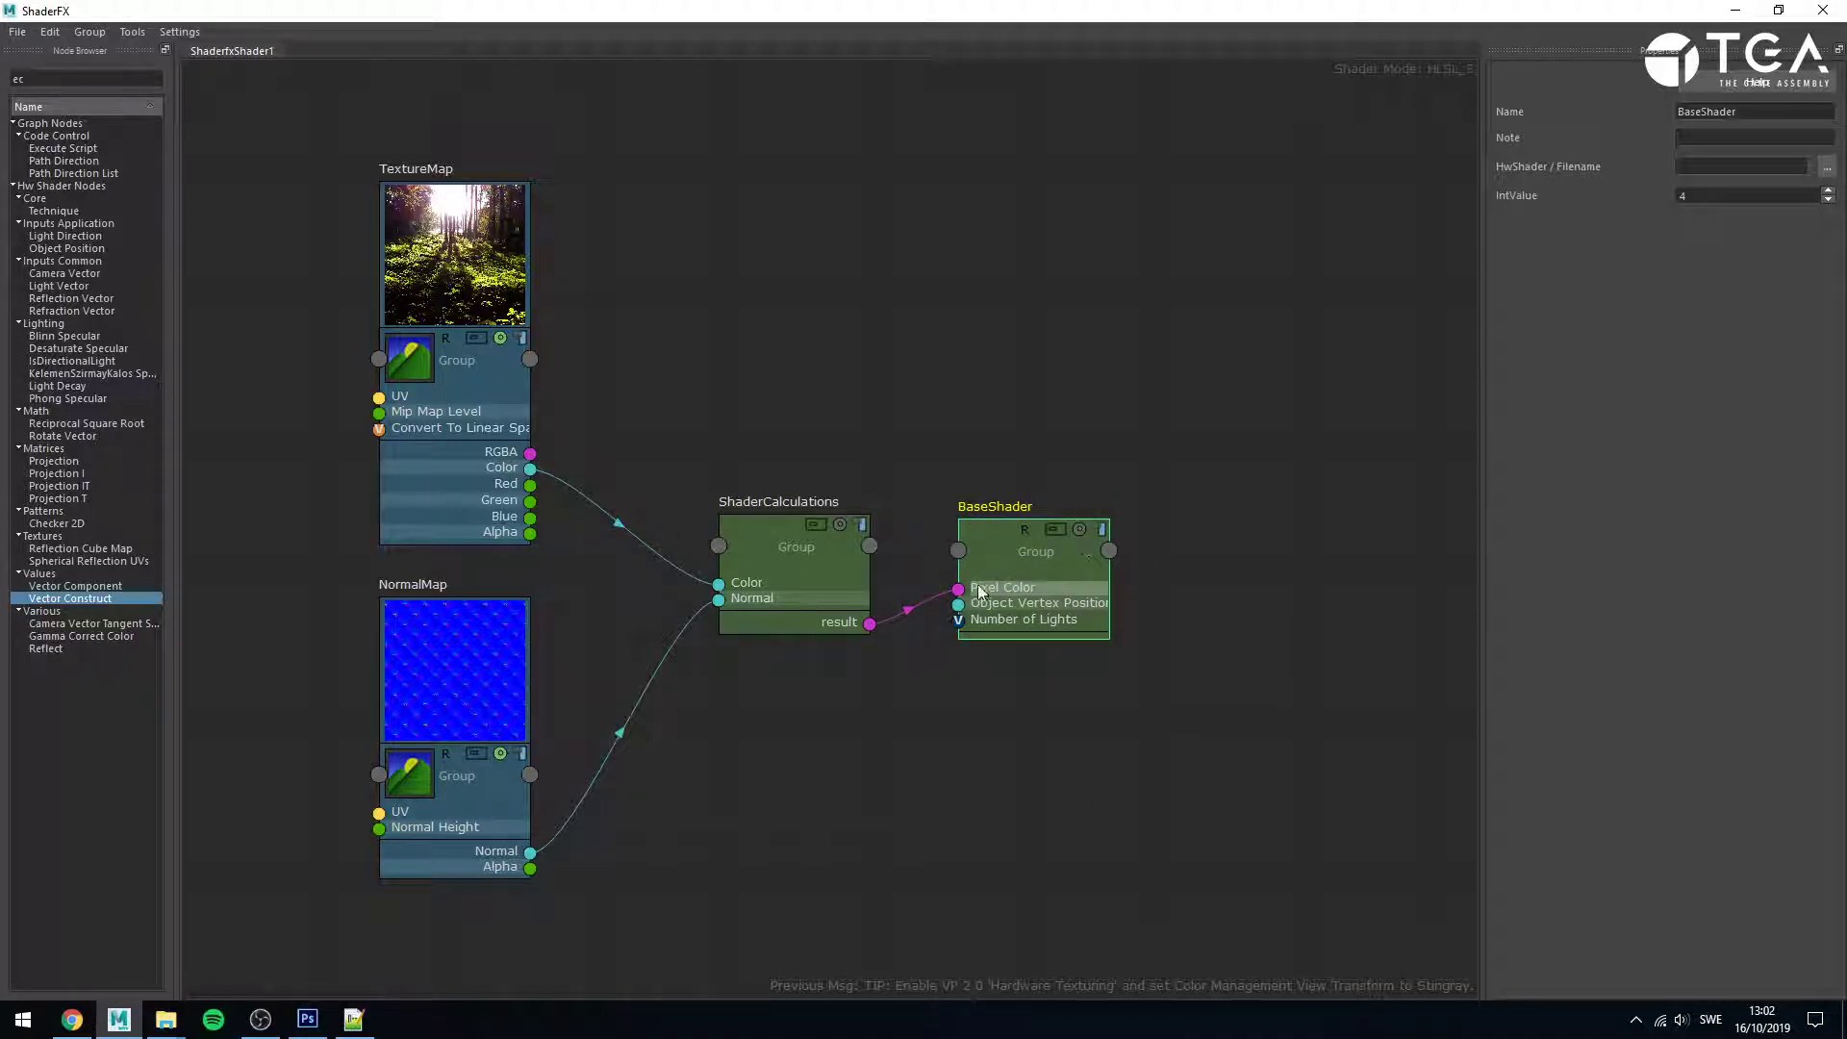
- Inspect the nodes inside the BaseShader group and return to the main shader graph
{"action": "double_click", "coordinate": [1048, 530]}
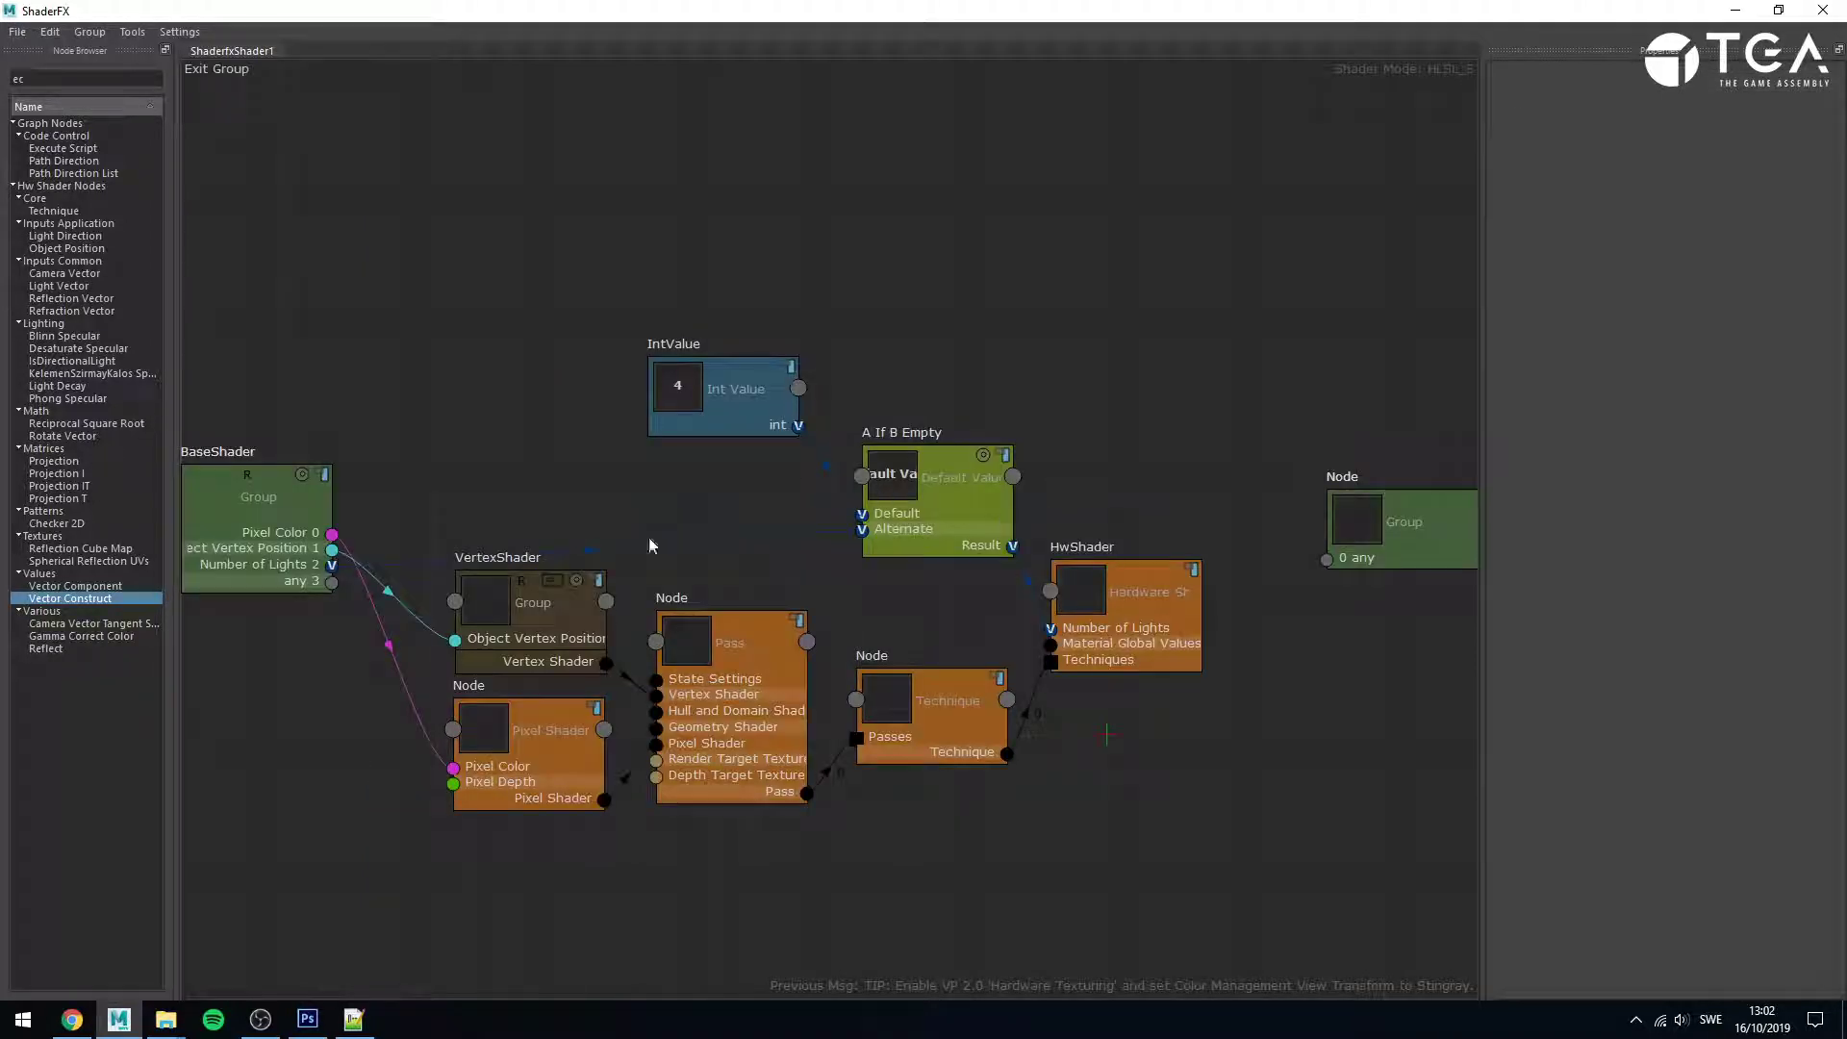
{"action": "left_click", "coordinate": [241, 71]}
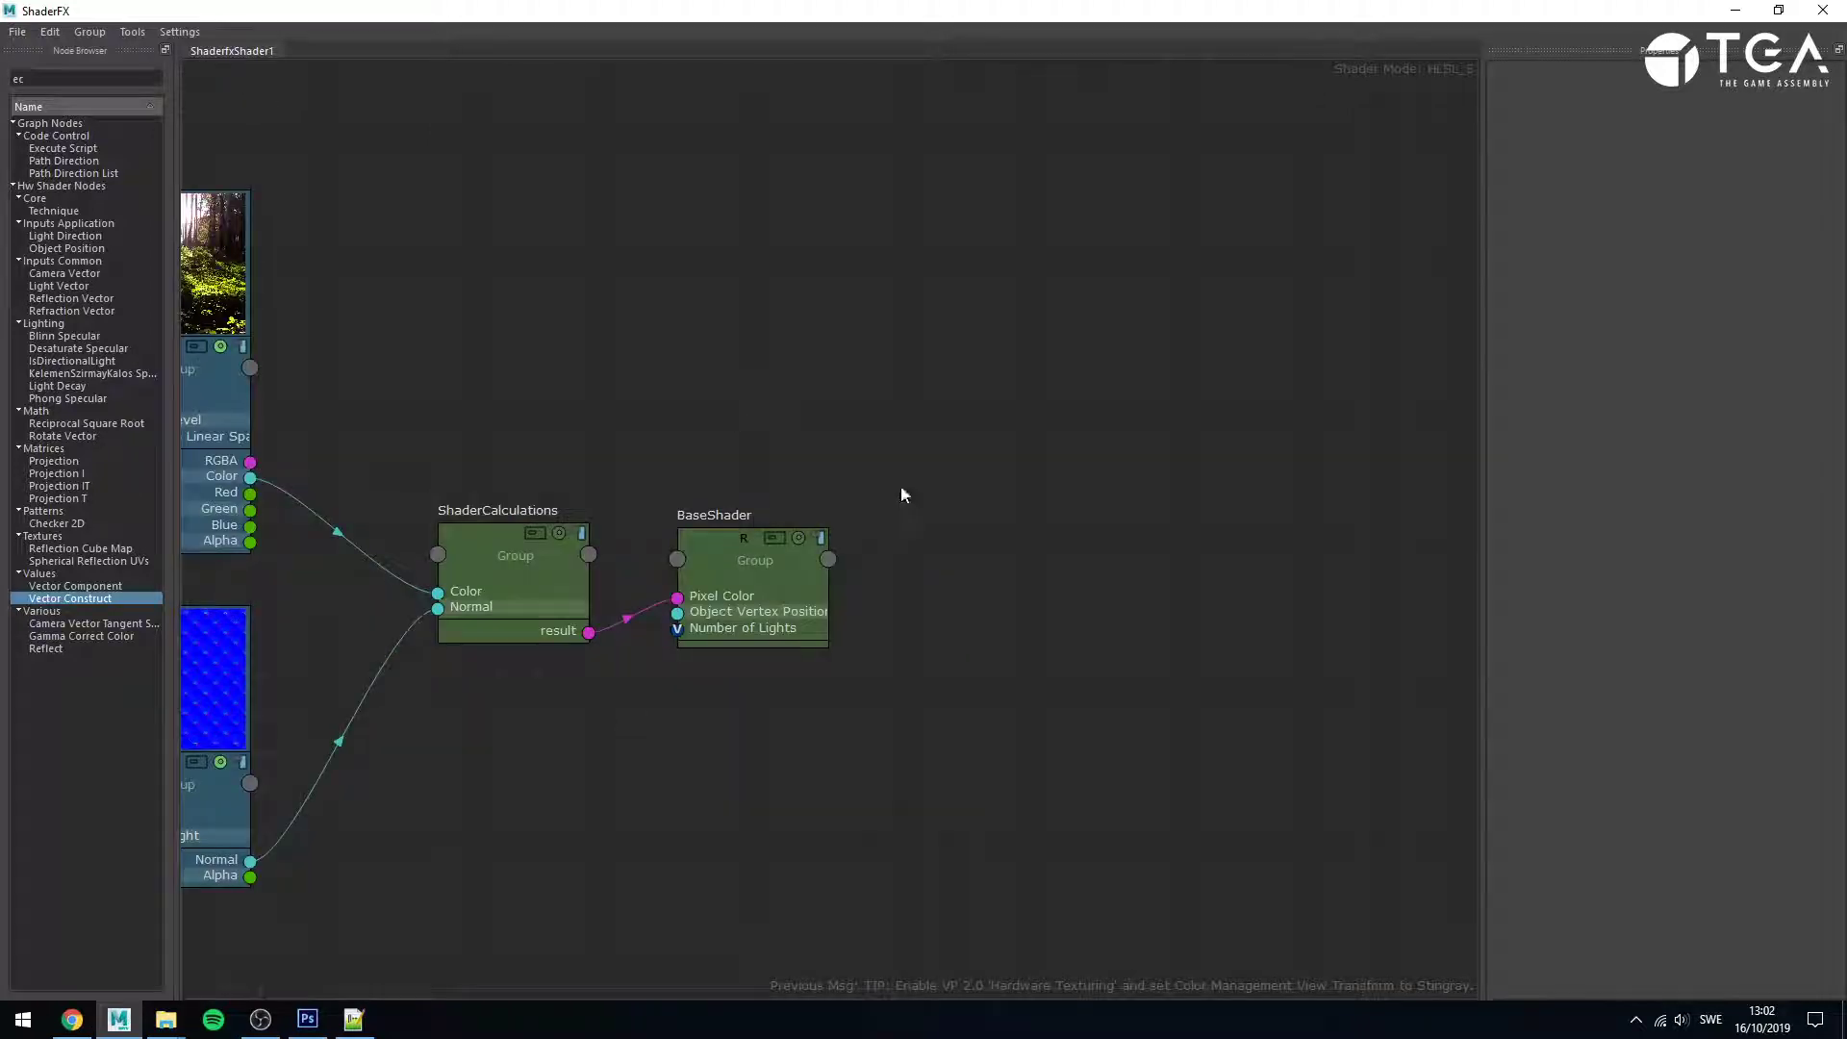
{"action": "middle_click_drag", "start_coordinate": [620, 445], "coordinate": [942, 437]}
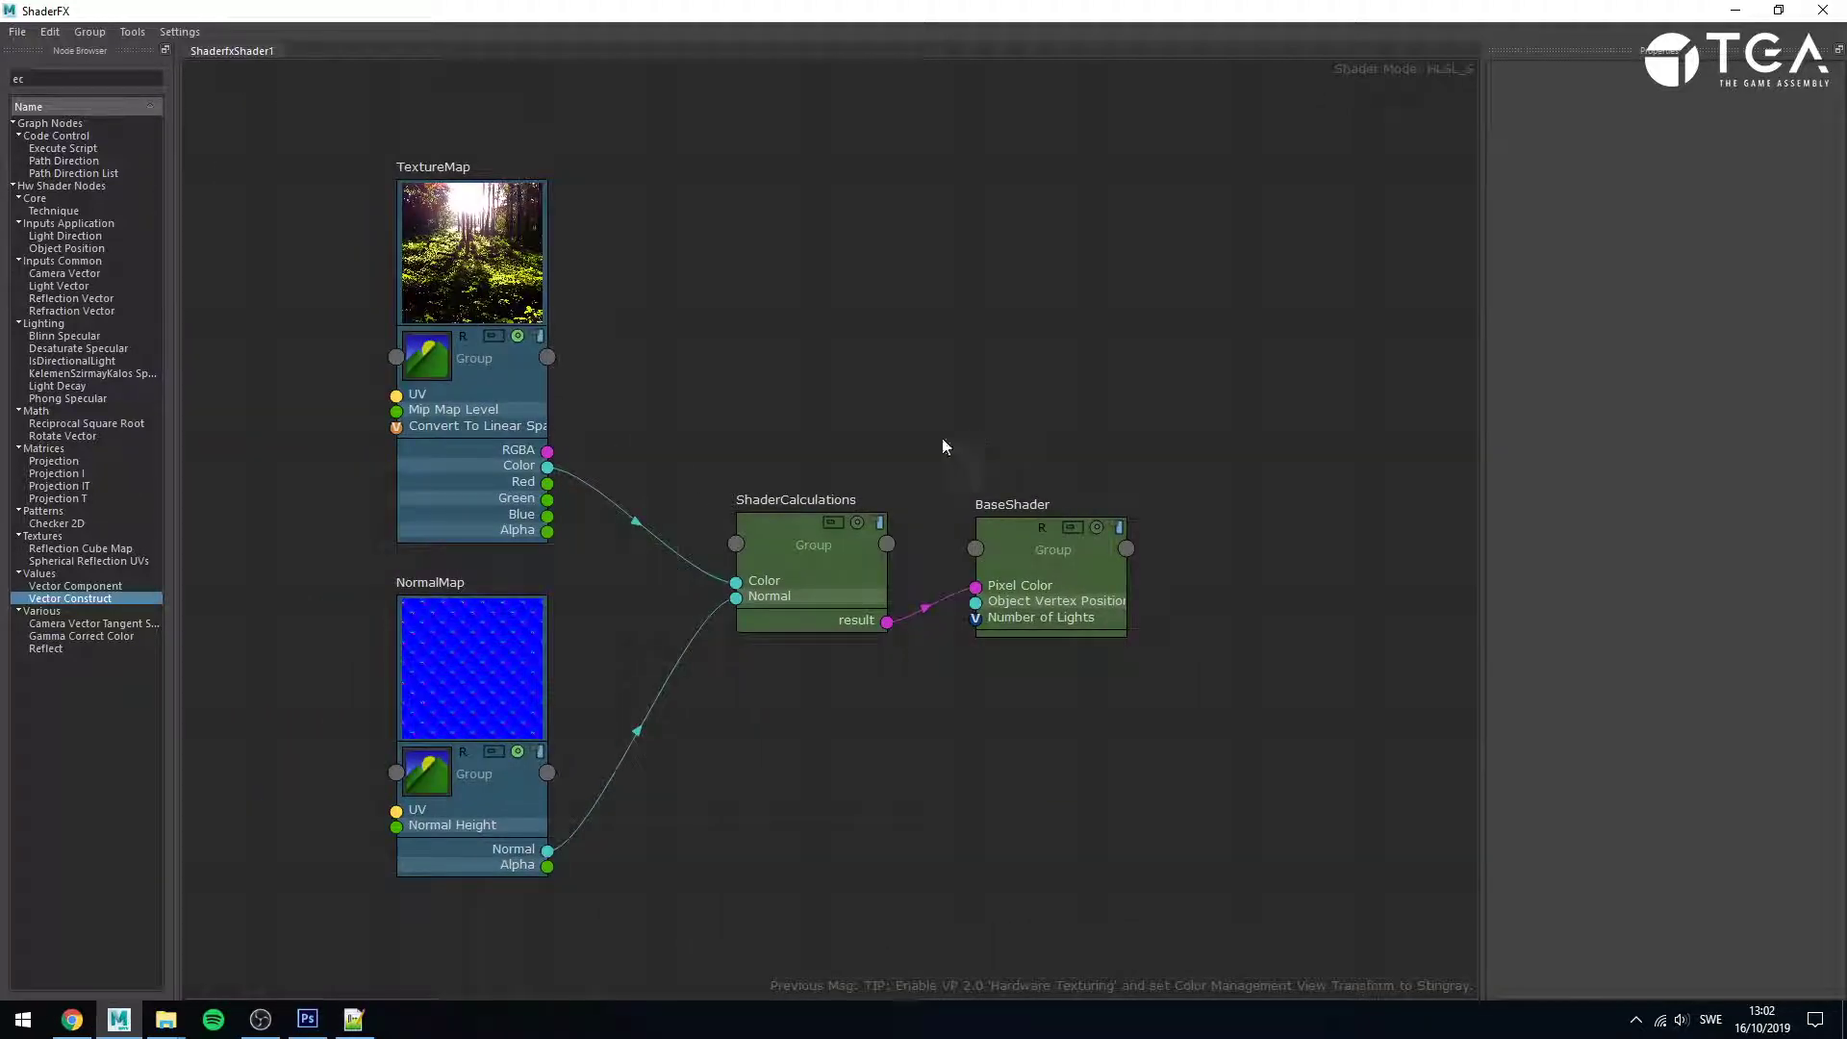
- Inspect the lighting nodes inside the ShaderCalculations group and return to the full graph with its texture and normal inputs
{"action": "double_click", "coordinate": [813, 541]}
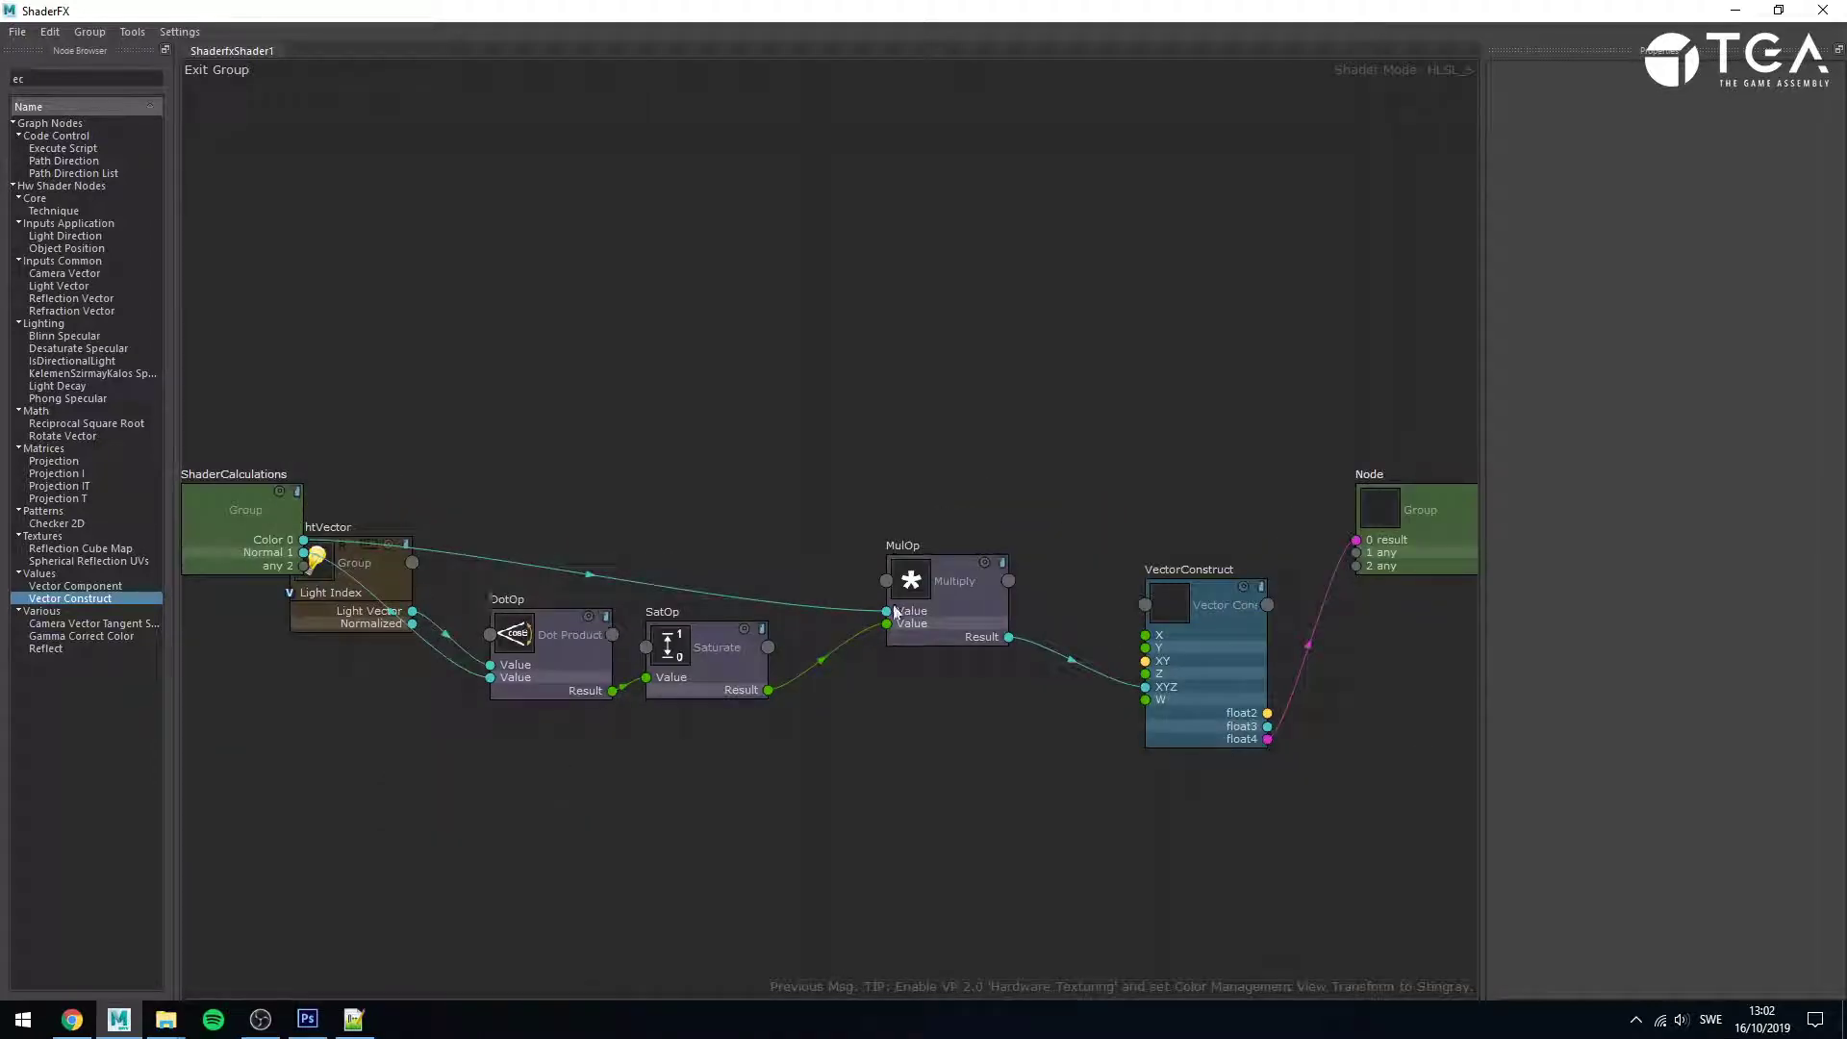
{"action": "left_click", "coordinate": [242, 81]}
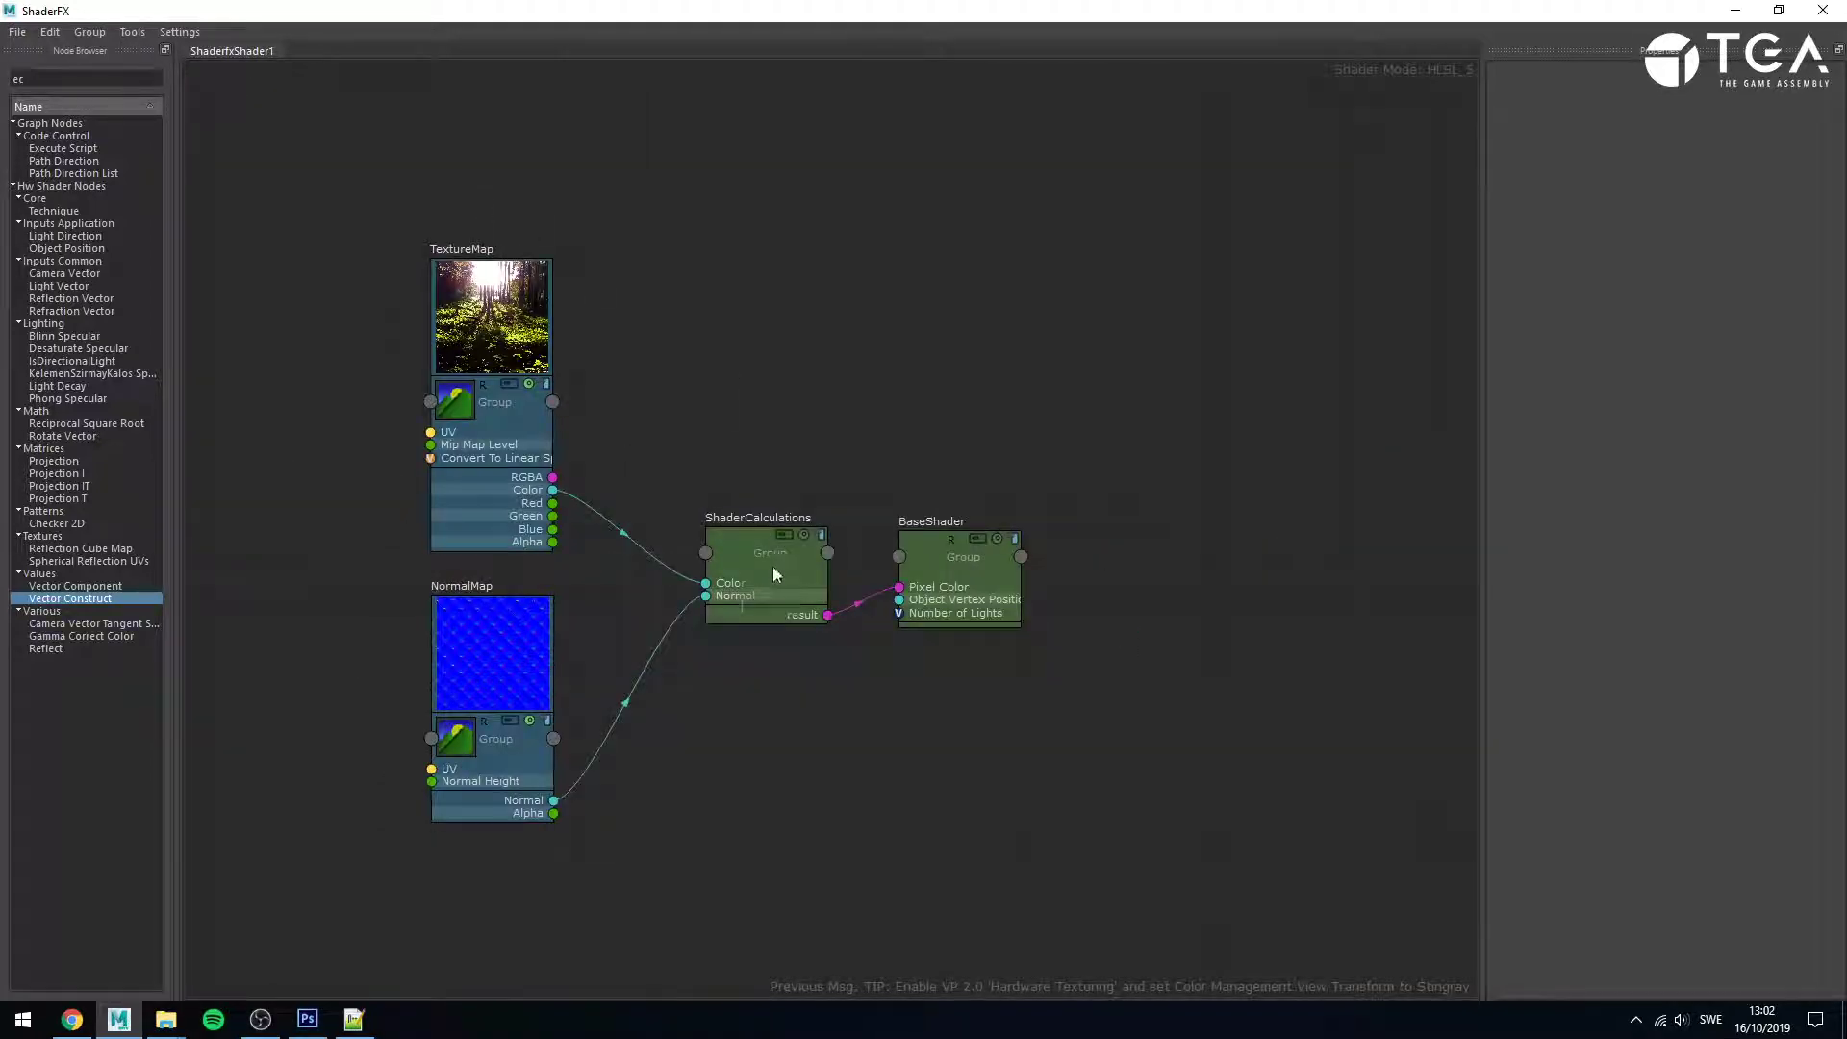
{"action": "scroll", "coordinate": [769, 562], "scroll_direction": "up", "scroll_amount": 3}
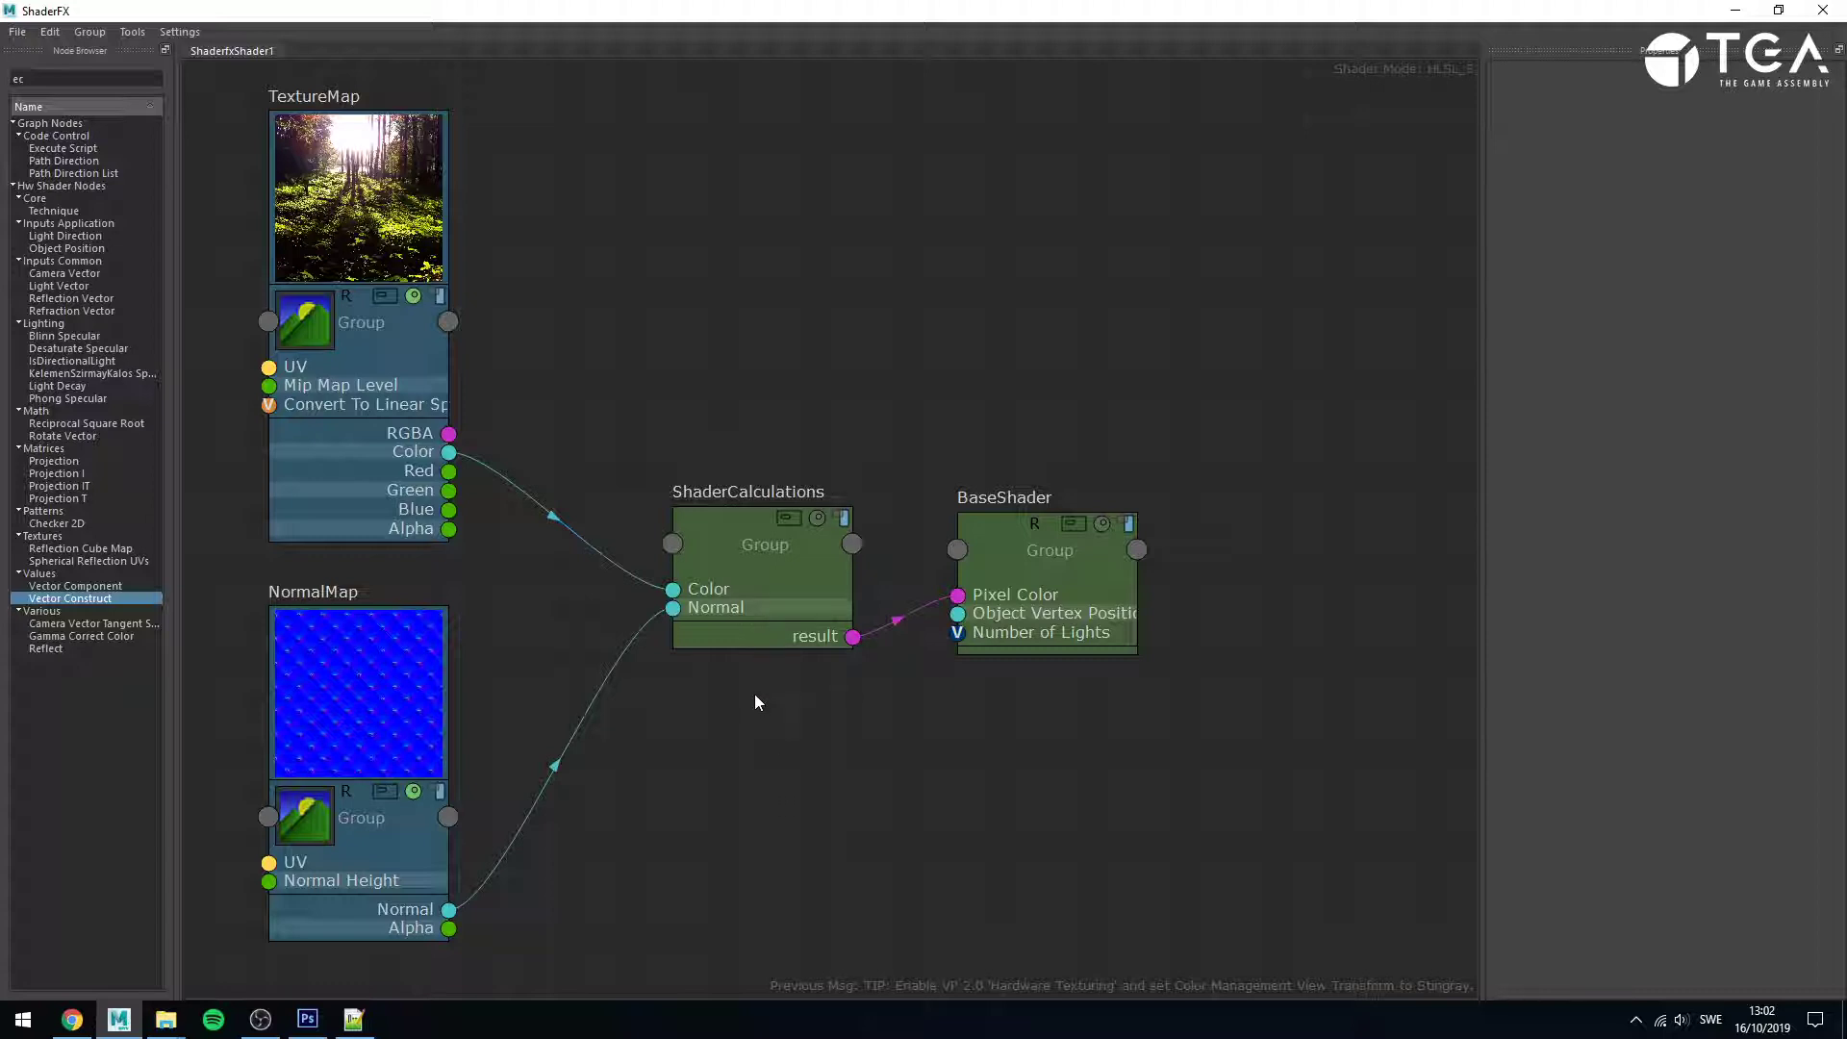
{"action": "scroll", "coordinate": [754, 712], "scroll_direction": "down", "scroll_amount": 2}
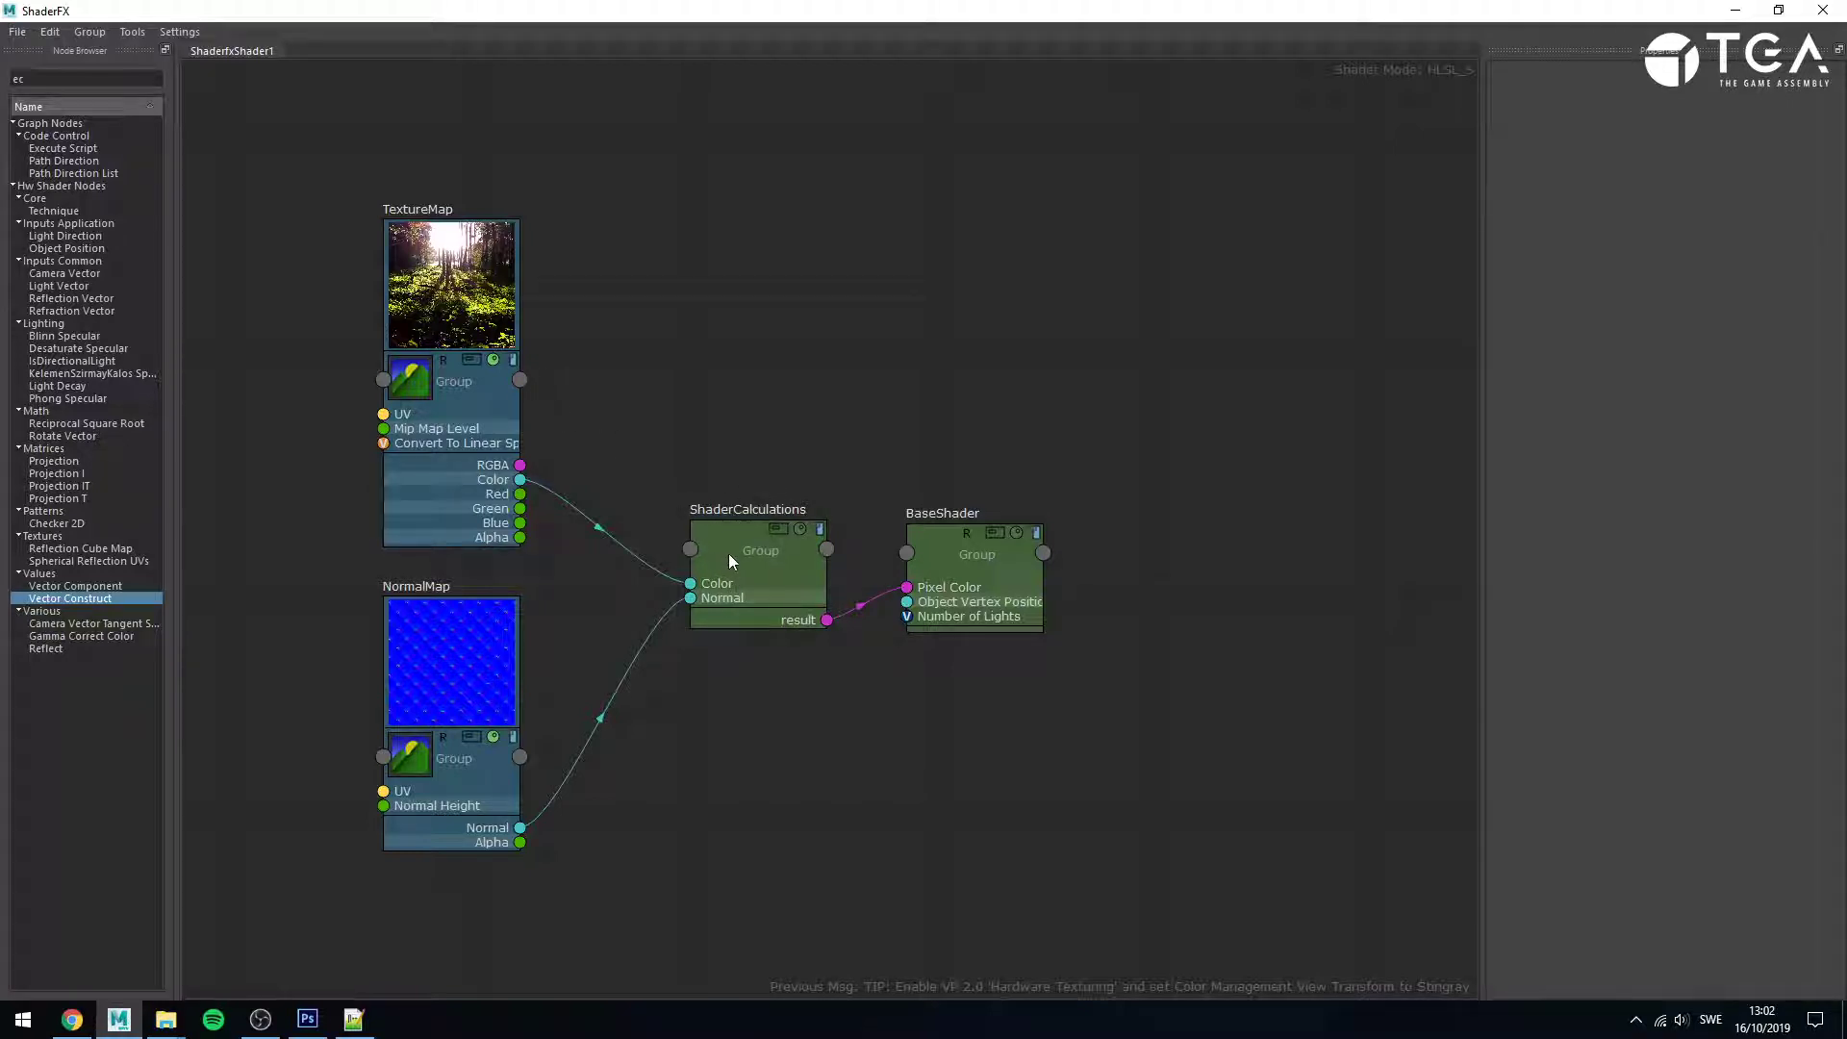
{"action": "scroll", "coordinate": [746, 560], "scroll_direction": "up", "scroll_amount": 2}
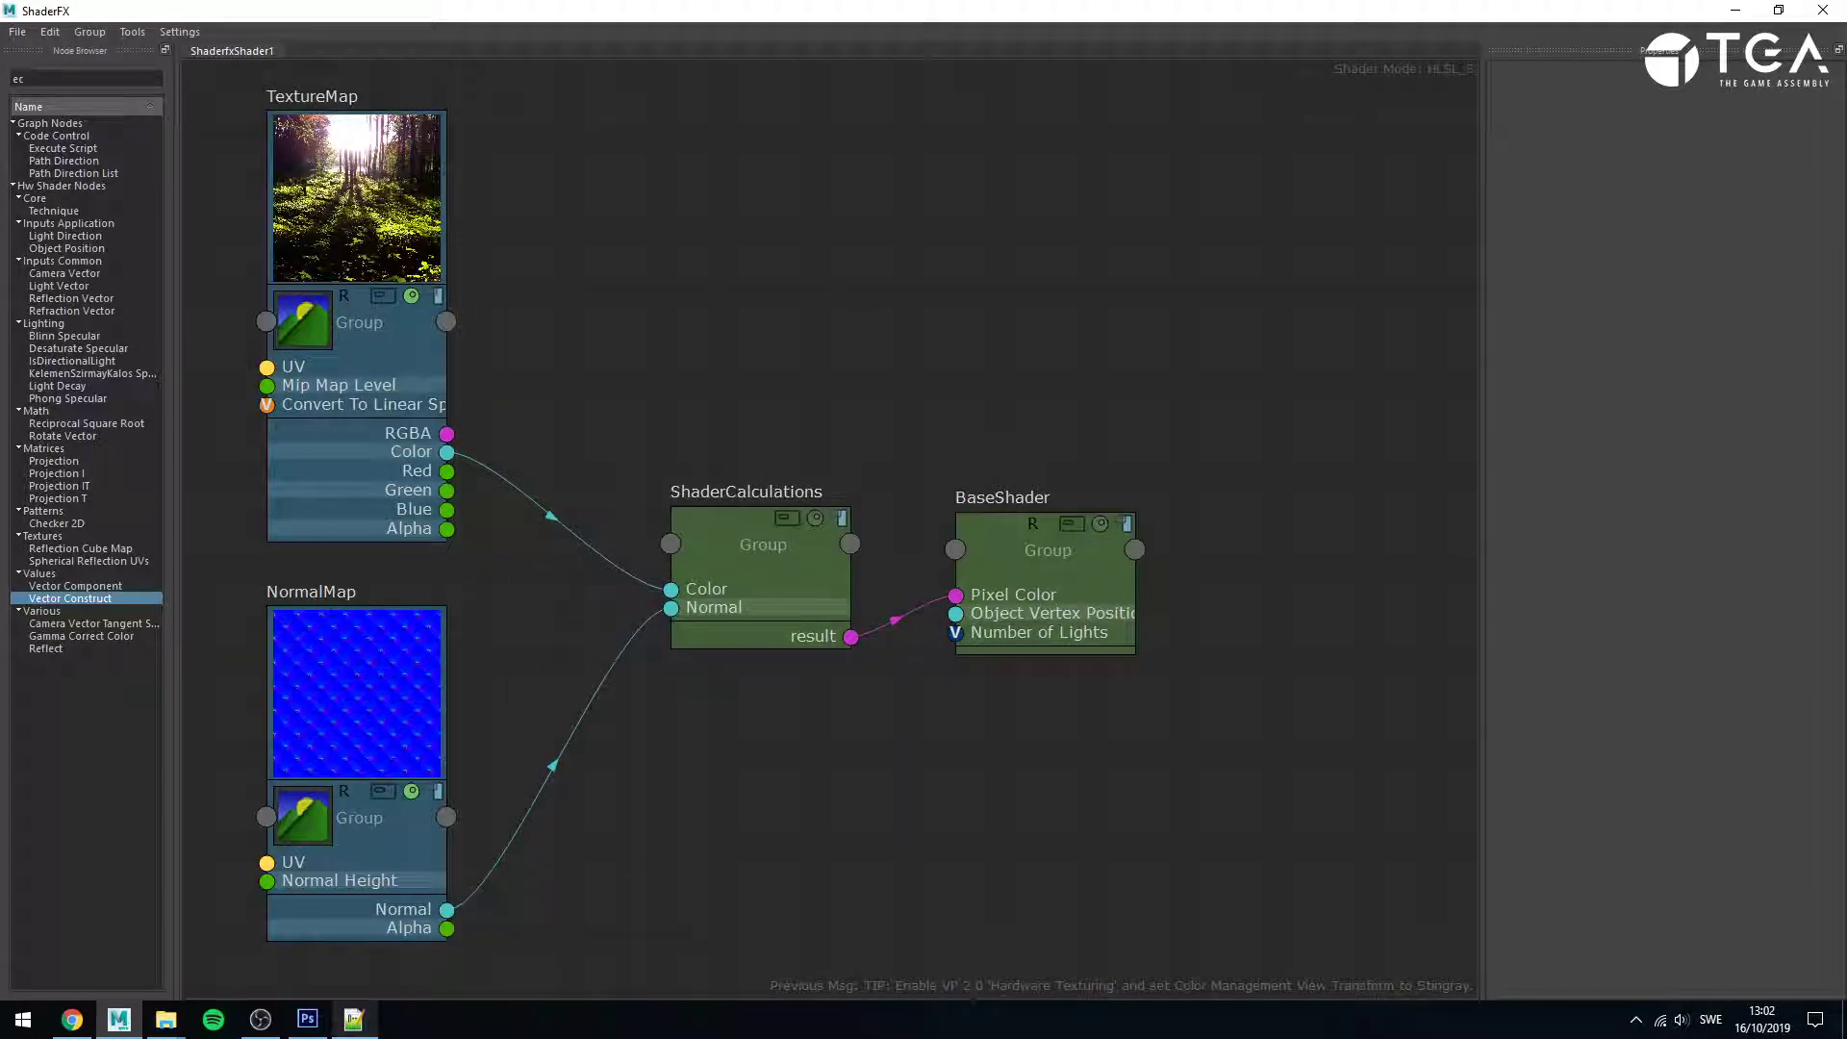
- Compare the shader graph with the Notepad++ notes, highlighting the Inputs heading and its Gamma/Linear entry
{"action": "left_click", "coordinate": [353, 1019]}
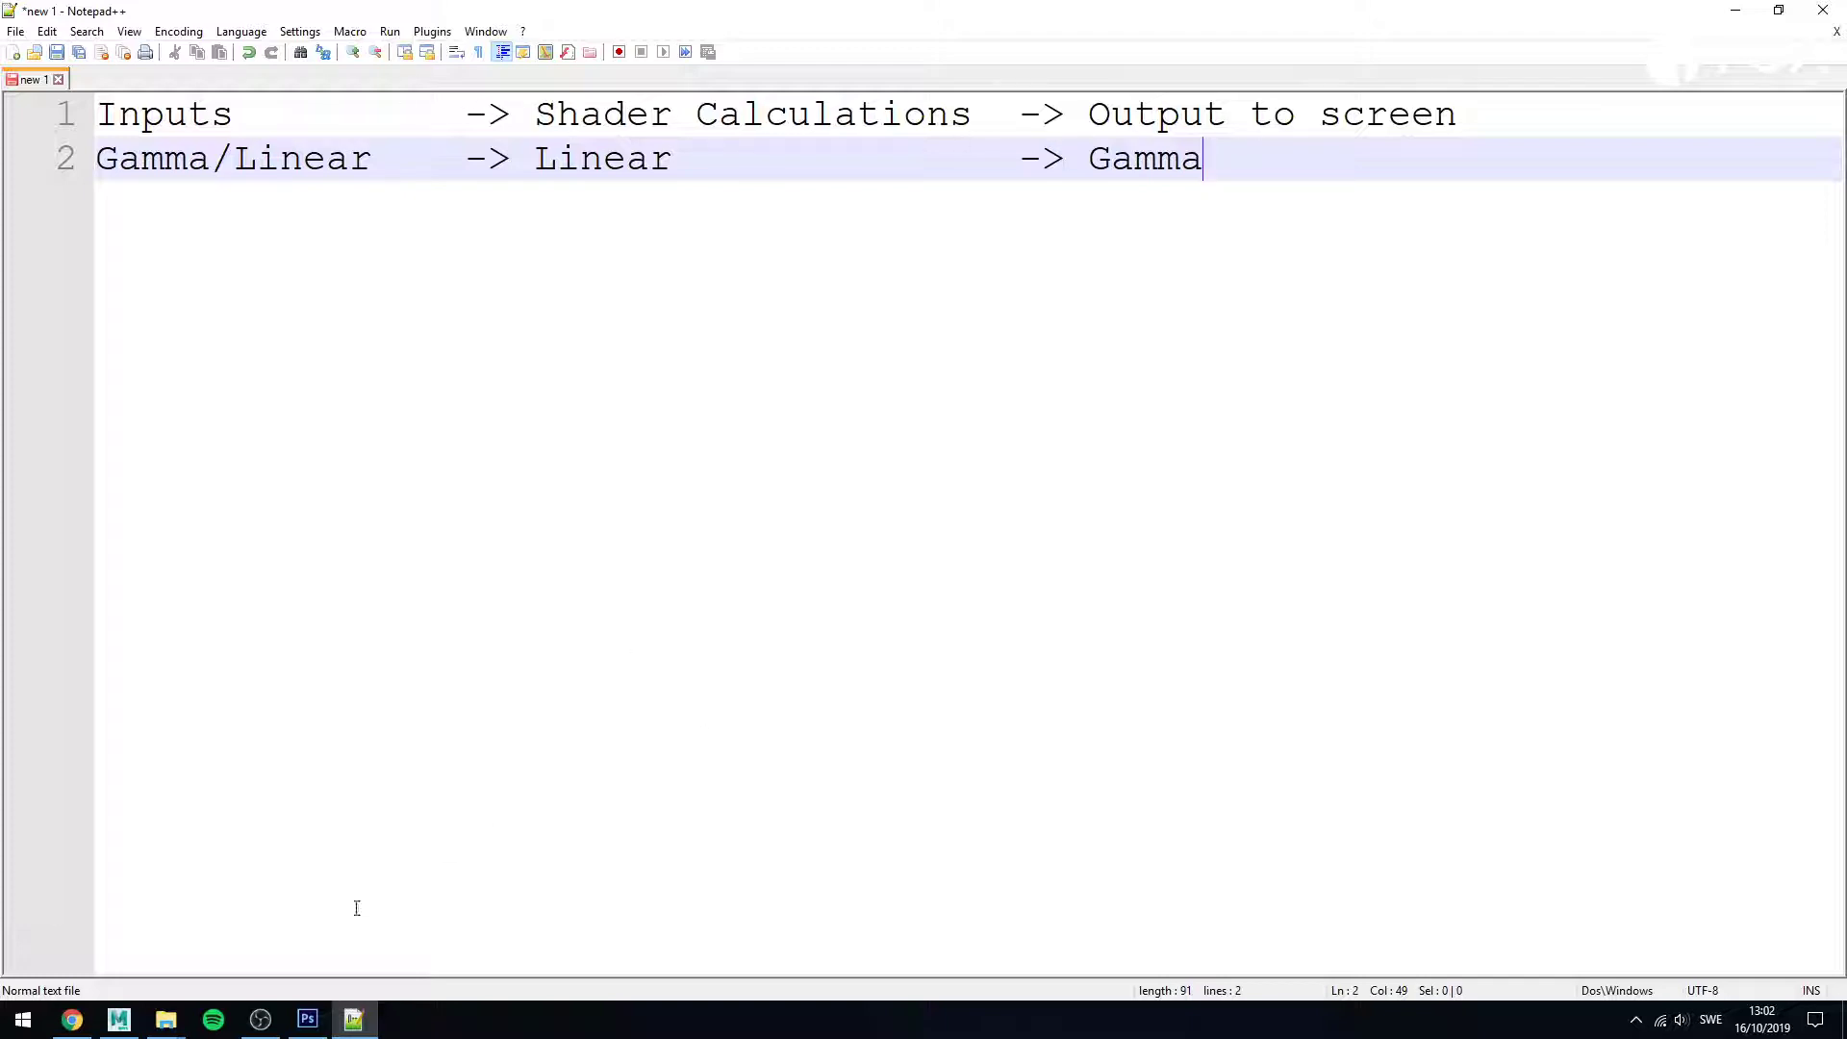
{"action": "left_click", "coordinate": [118, 1020]}
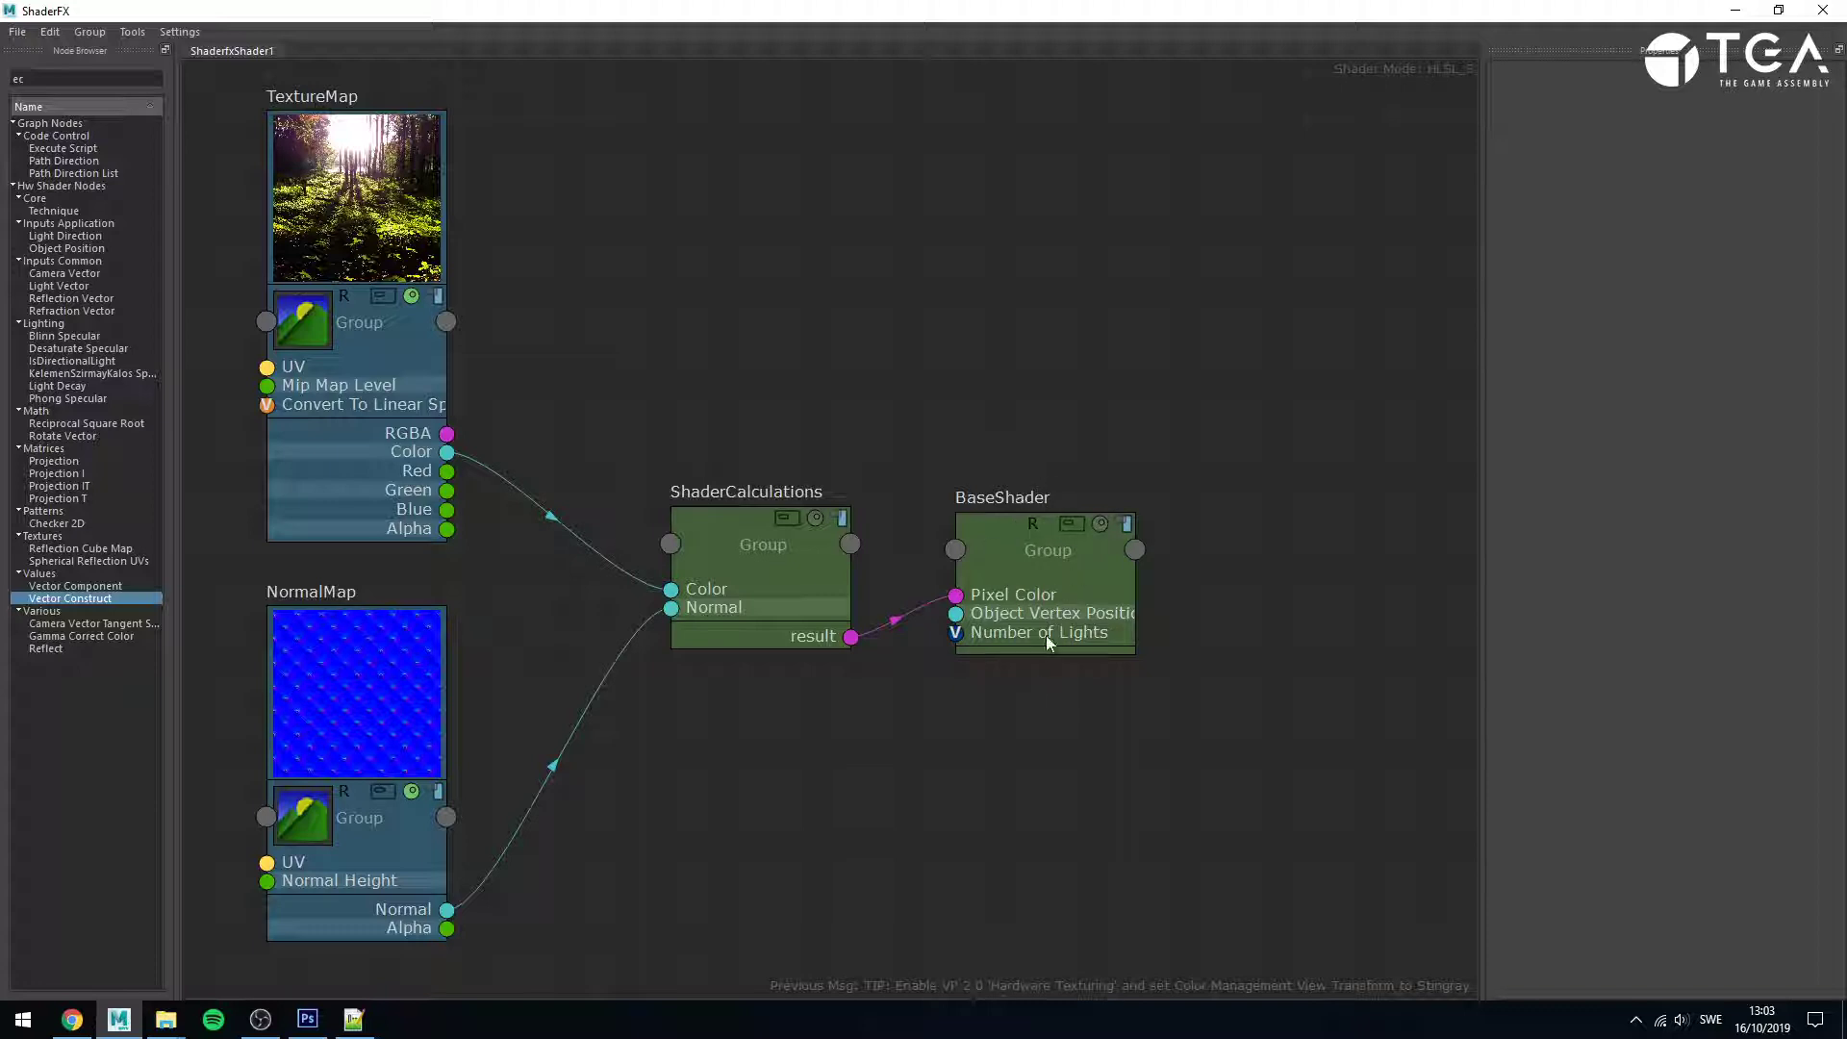
{"action": "left_click", "coordinate": [354, 1020]}
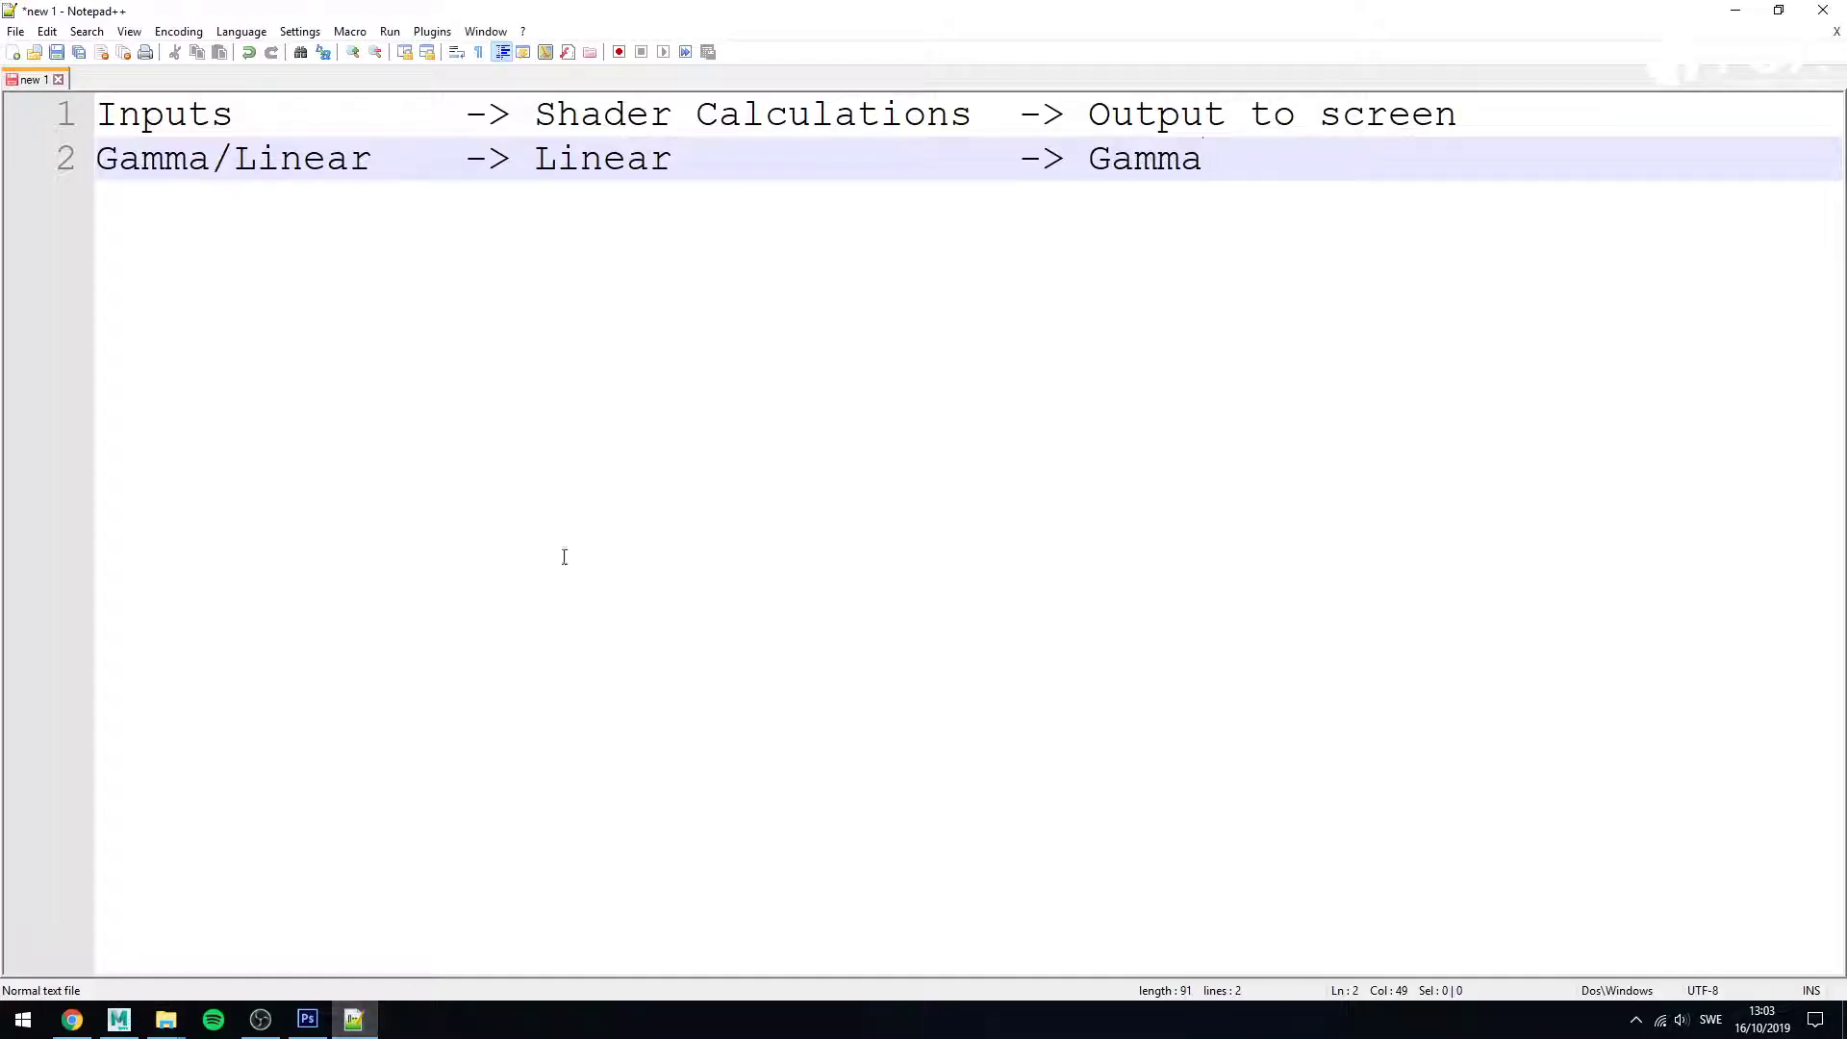
{"action": "left_click_drag", "start_coordinate": [140, 117], "coordinate": [281, 120]}
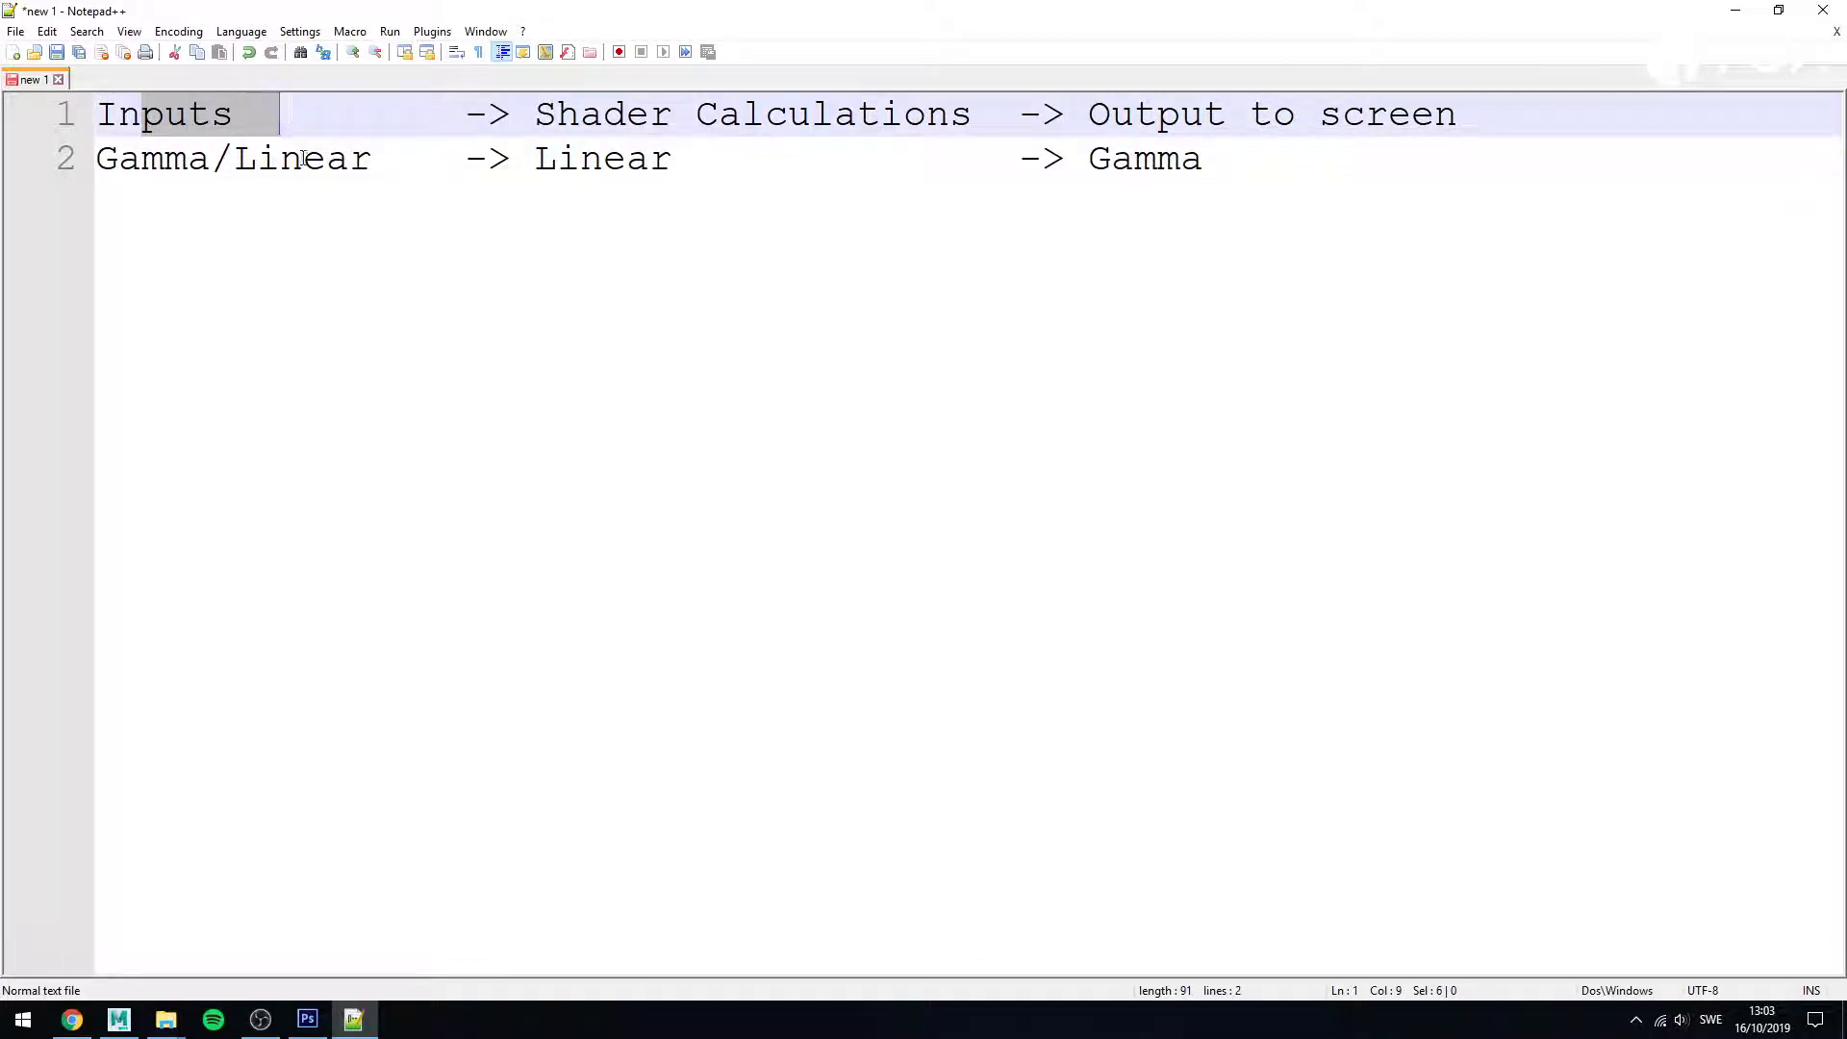
{"action": "left_click", "coordinate": [264, 200]}
{"action": "left_click_drag", "start_coordinate": [108, 159], "coordinate": [378, 155]}
{"action": "left_click", "coordinate": [326, 213]}
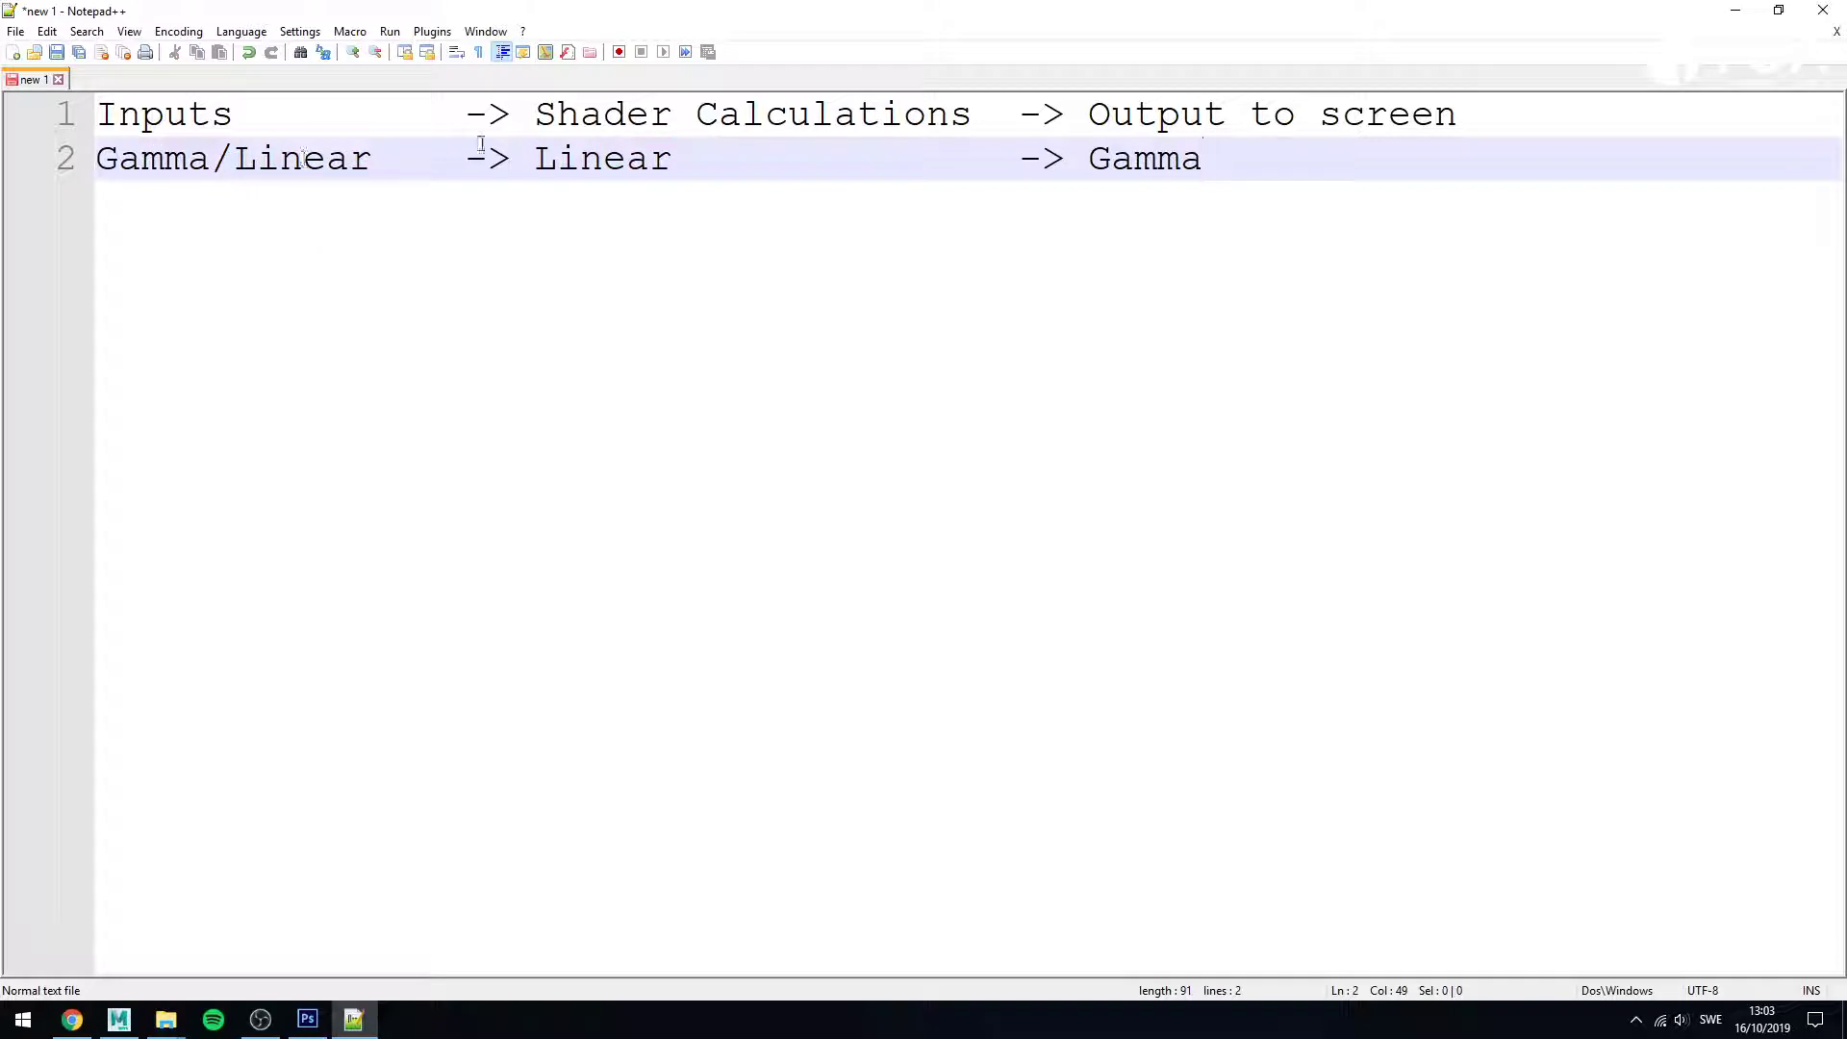
- Highlight the Shader Calculations heading, its Linear entry and the Gamma entry under Output to screen
{"action": "left_click_drag", "start_coordinate": [557, 114], "coordinate": [902, 113]}
{"action": "left_click_drag", "start_coordinate": [556, 159], "coordinate": [694, 159]}
{"action": "key", "text": "End"}
{"action": "left_click_drag", "start_coordinate": [1108, 159], "coordinate": [1203, 159]}
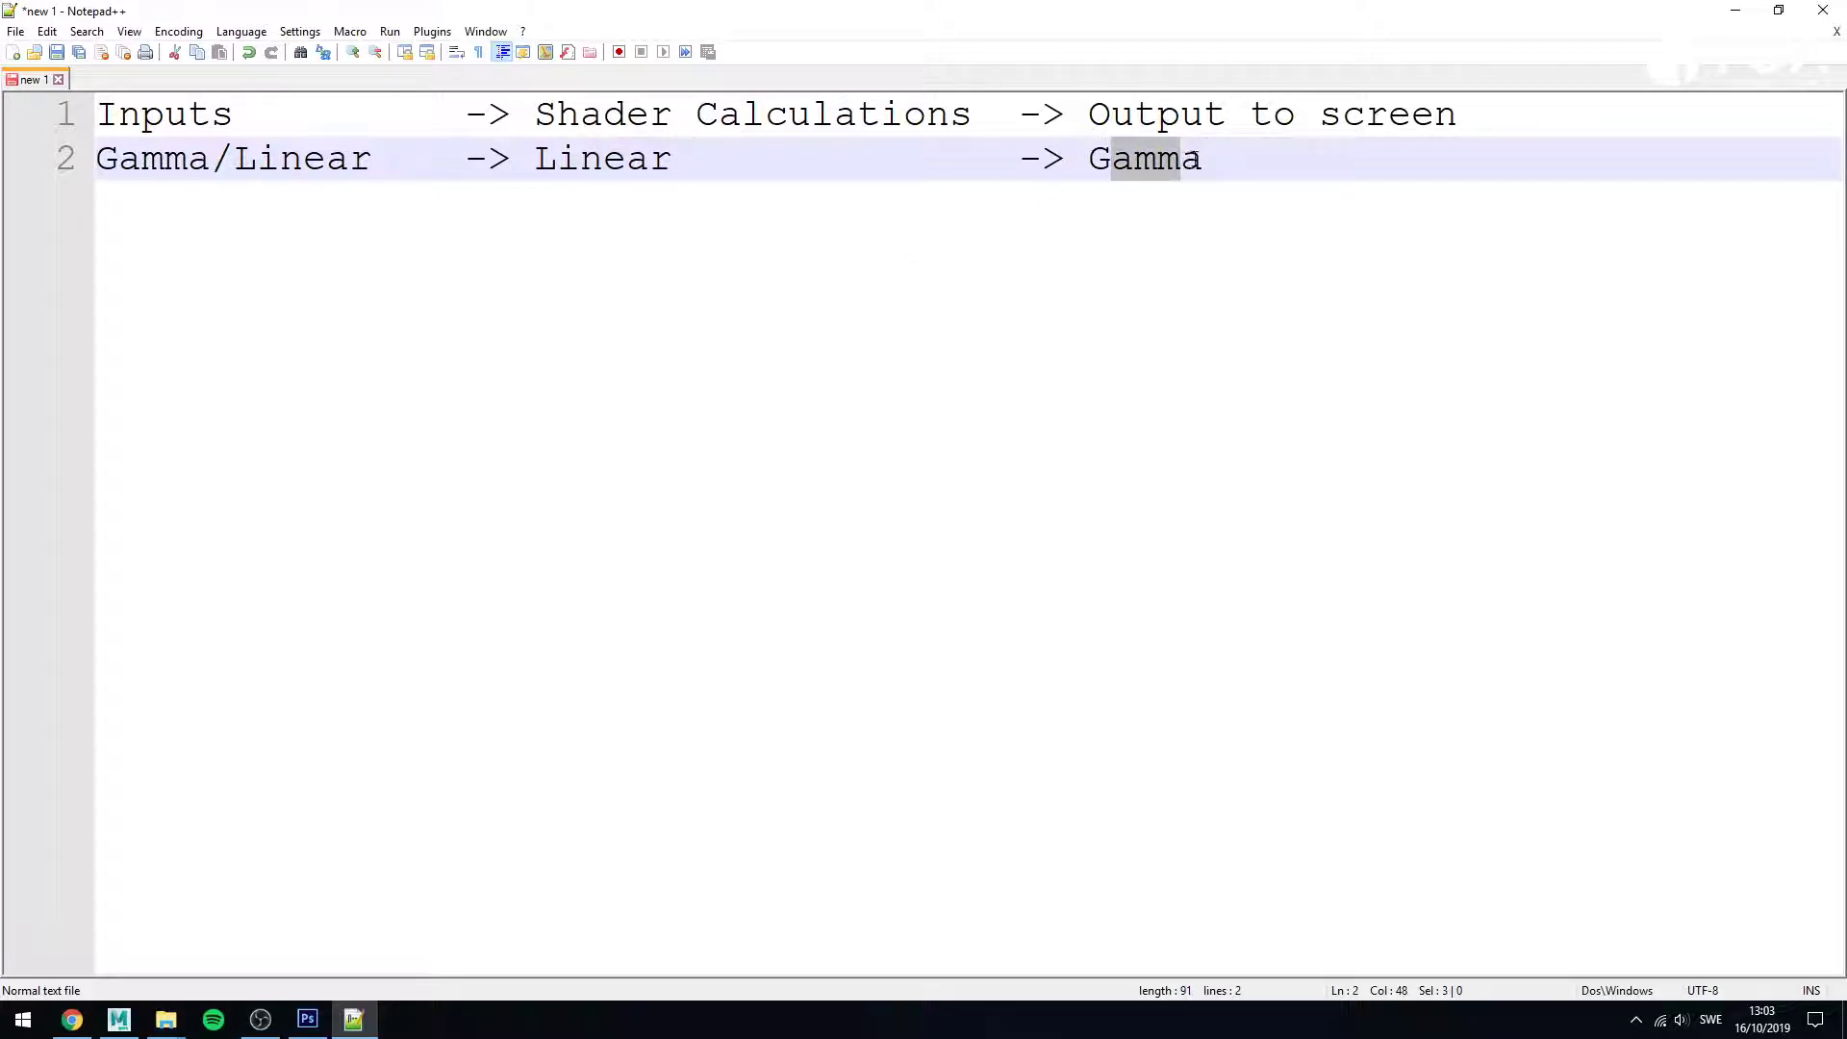
{"action": "left_click", "coordinate": [1193, 244]}
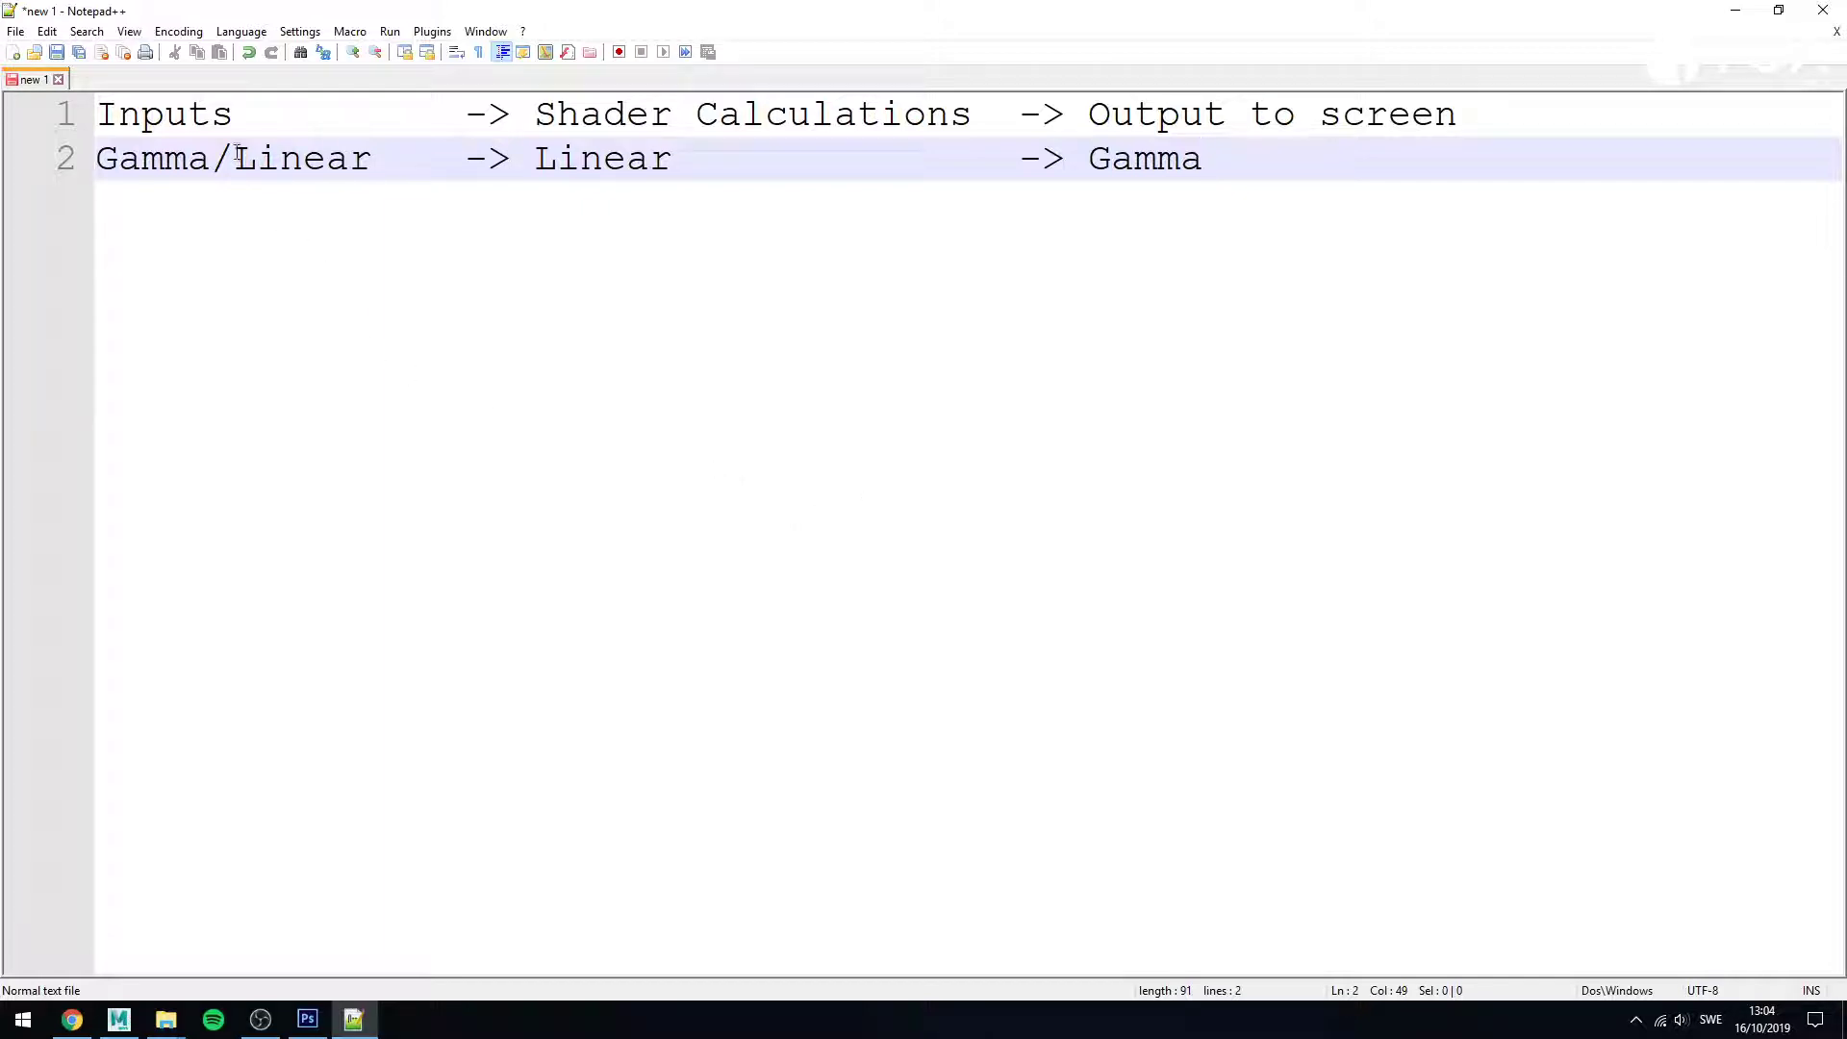
- Highlight Linear in the inputs column and Gamma in the output column of the notes, and clear the selection
{"action": "left_click_drag", "start_coordinate": [235, 155], "coordinate": [373, 149]}
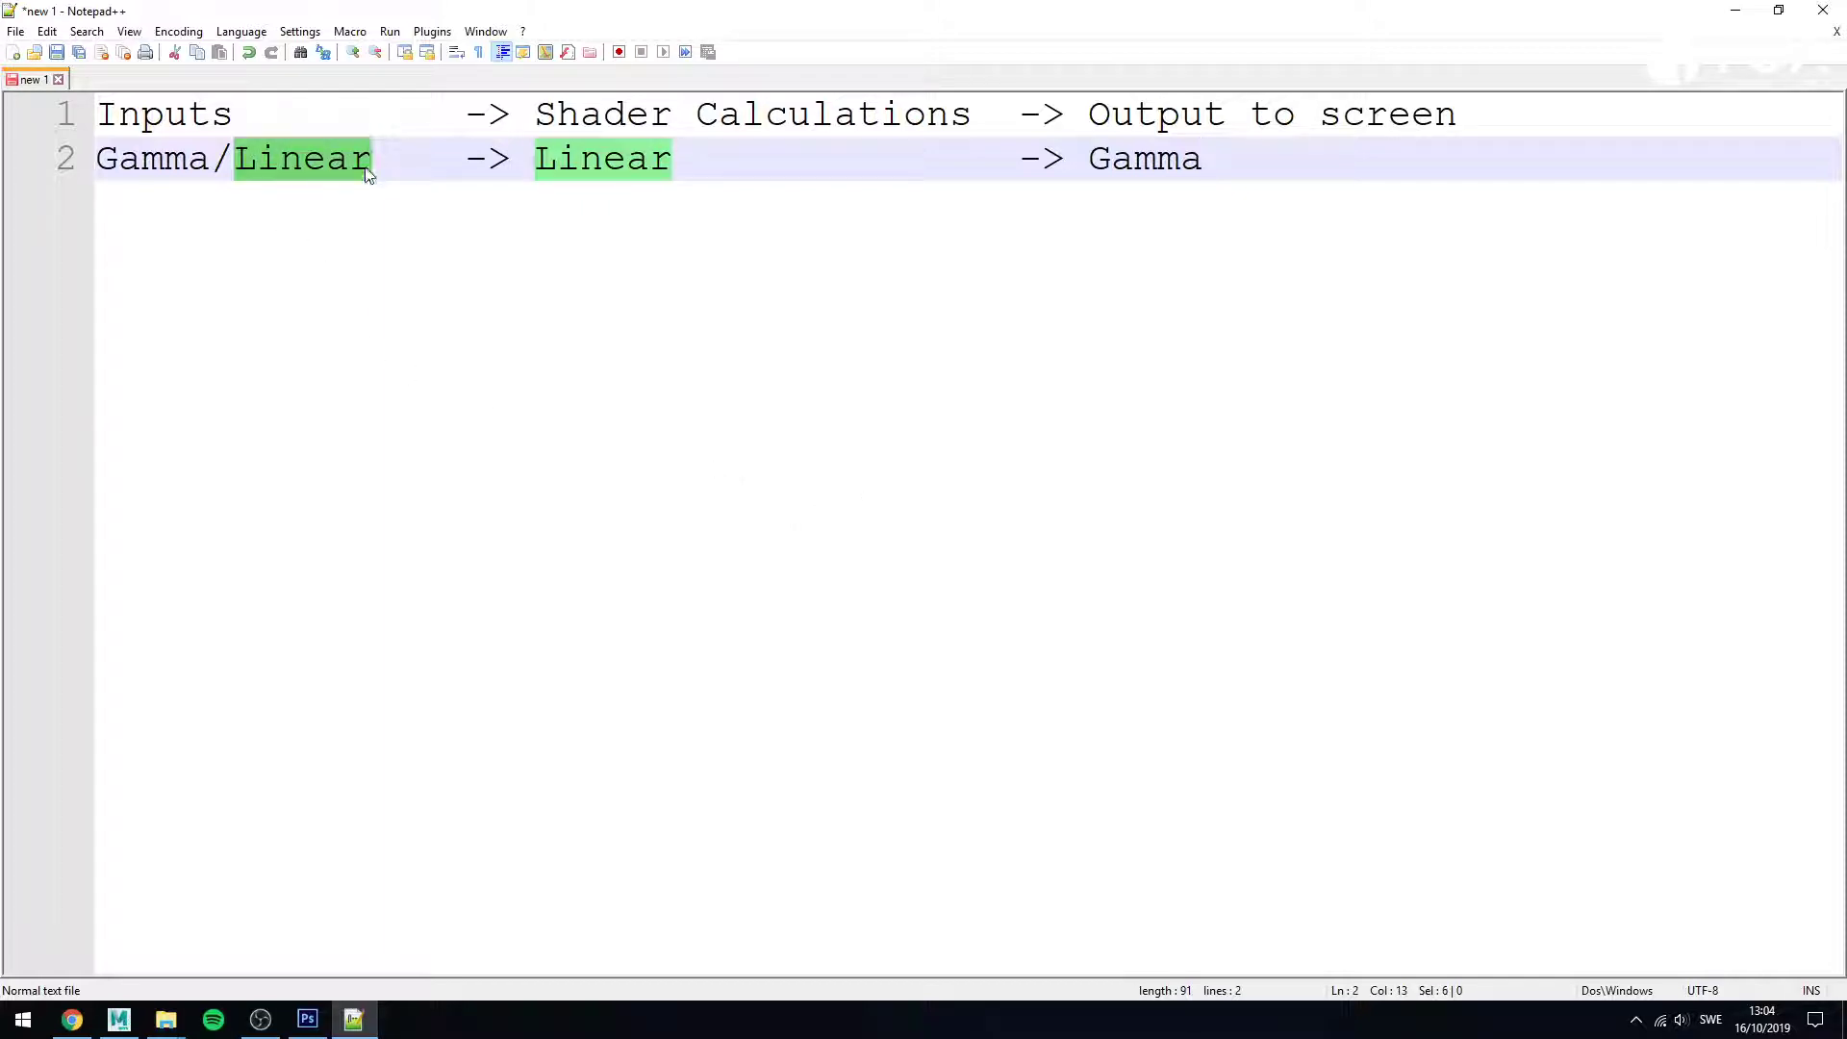
{"action": "key", "text": "End"}
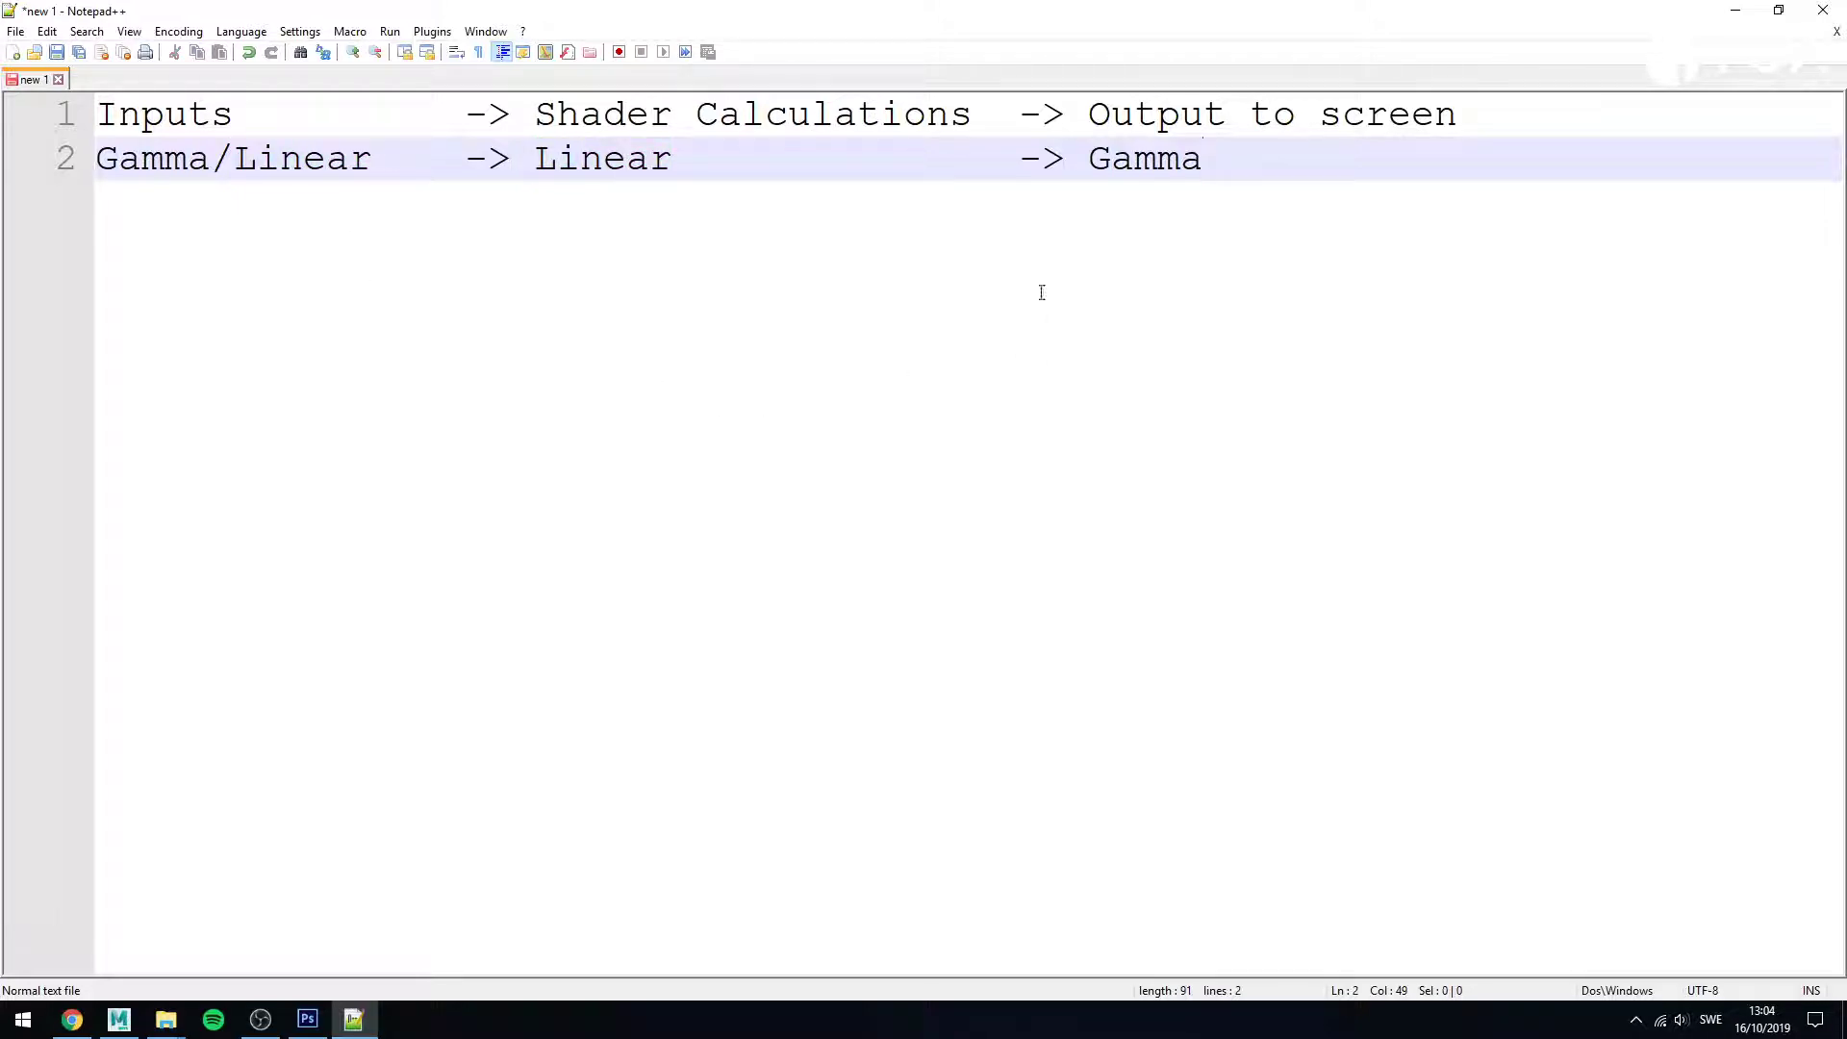
{"action": "left_click_drag", "start_coordinate": [1087, 163], "coordinate": [1211, 160]}
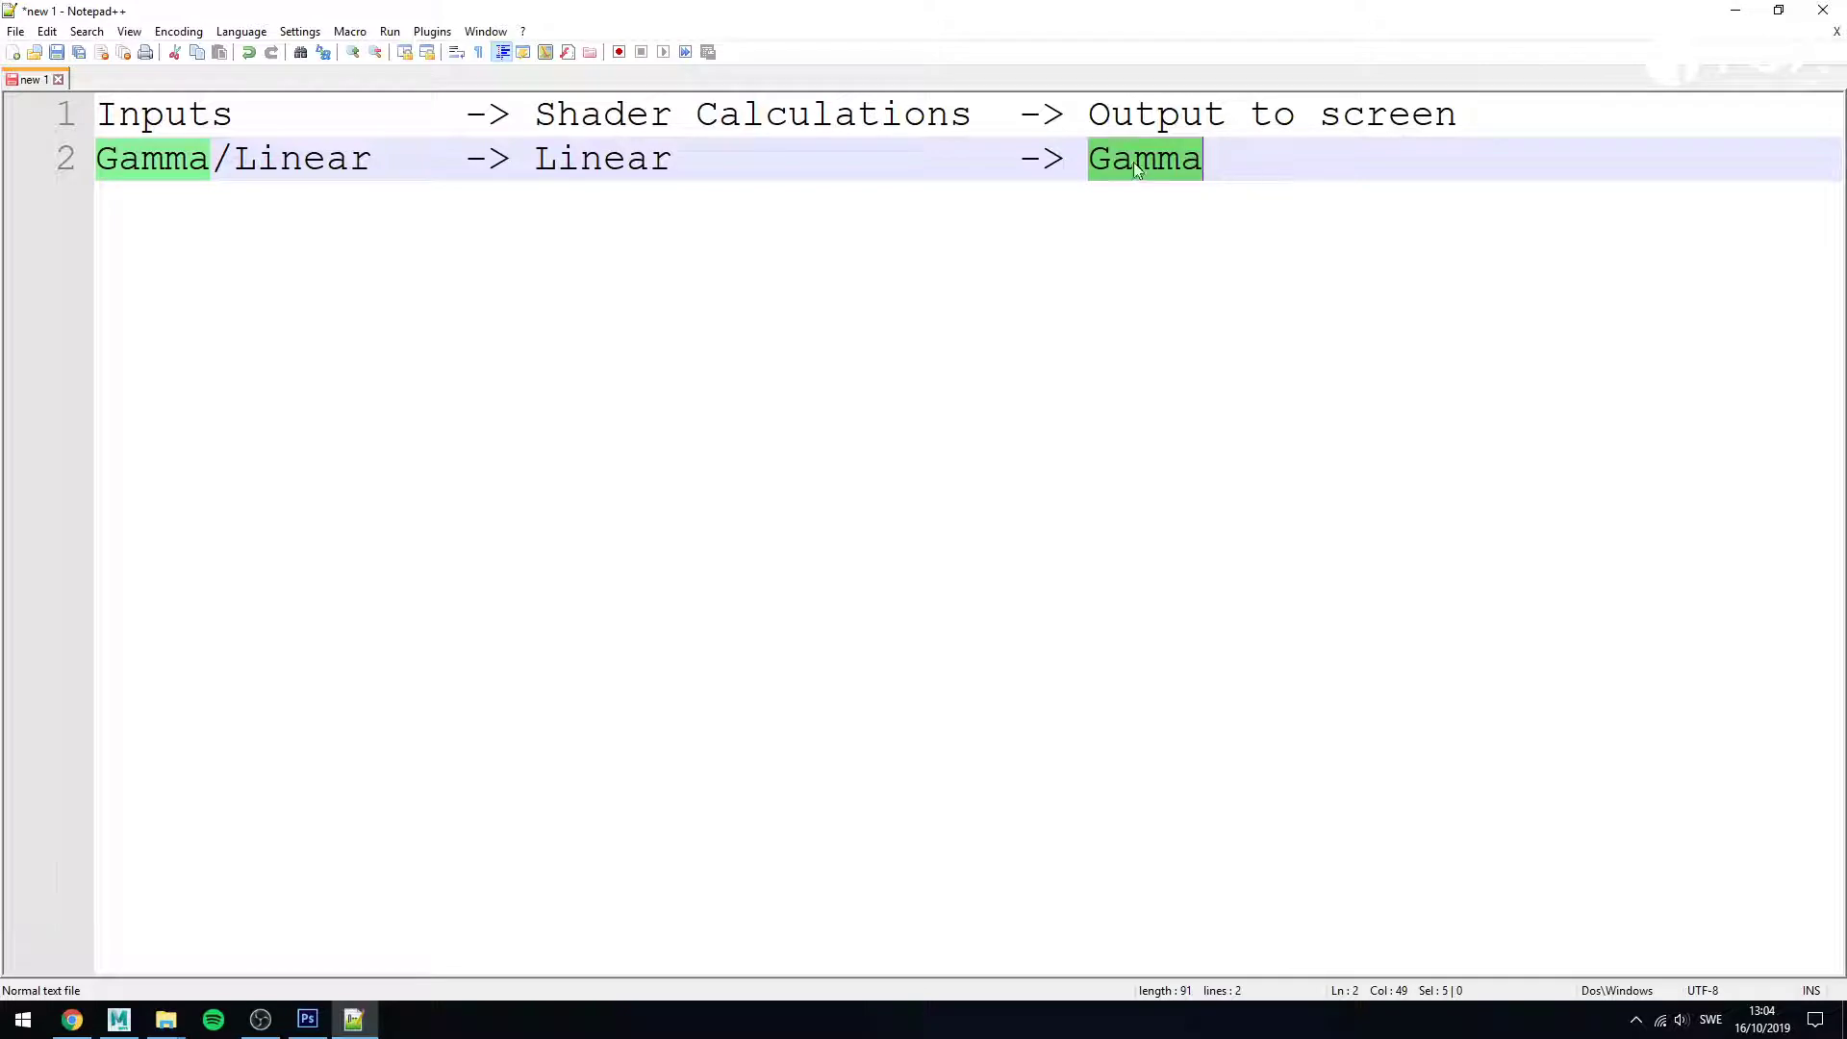
{"action": "left_click", "coordinate": [1094, 162]}
{"action": "left_click_drag", "start_coordinate": [1094, 162], "coordinate": [1208, 160]}
{"action": "left_click", "coordinate": [1261, 321]}
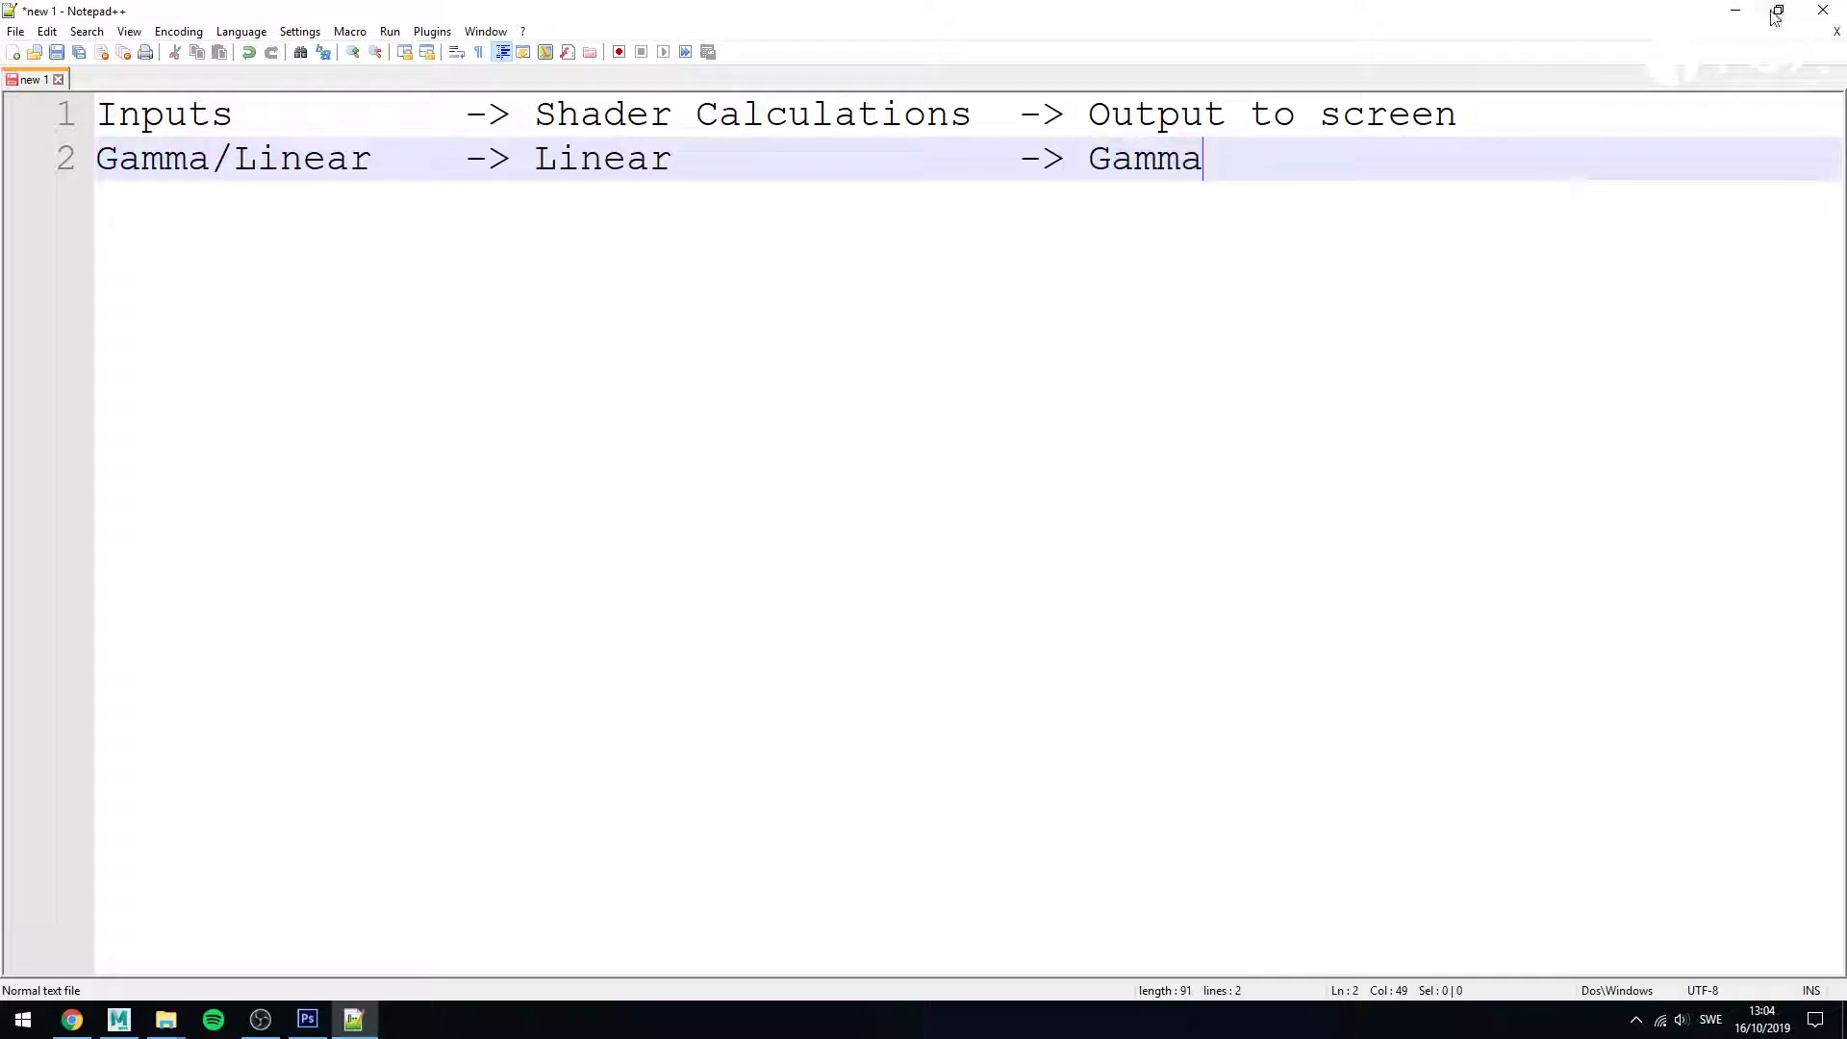
- Minimize the notes and the shader graph, and look over the viewport's available view transforms in Maya
{"action": "left_click", "coordinate": [1735, 12]}
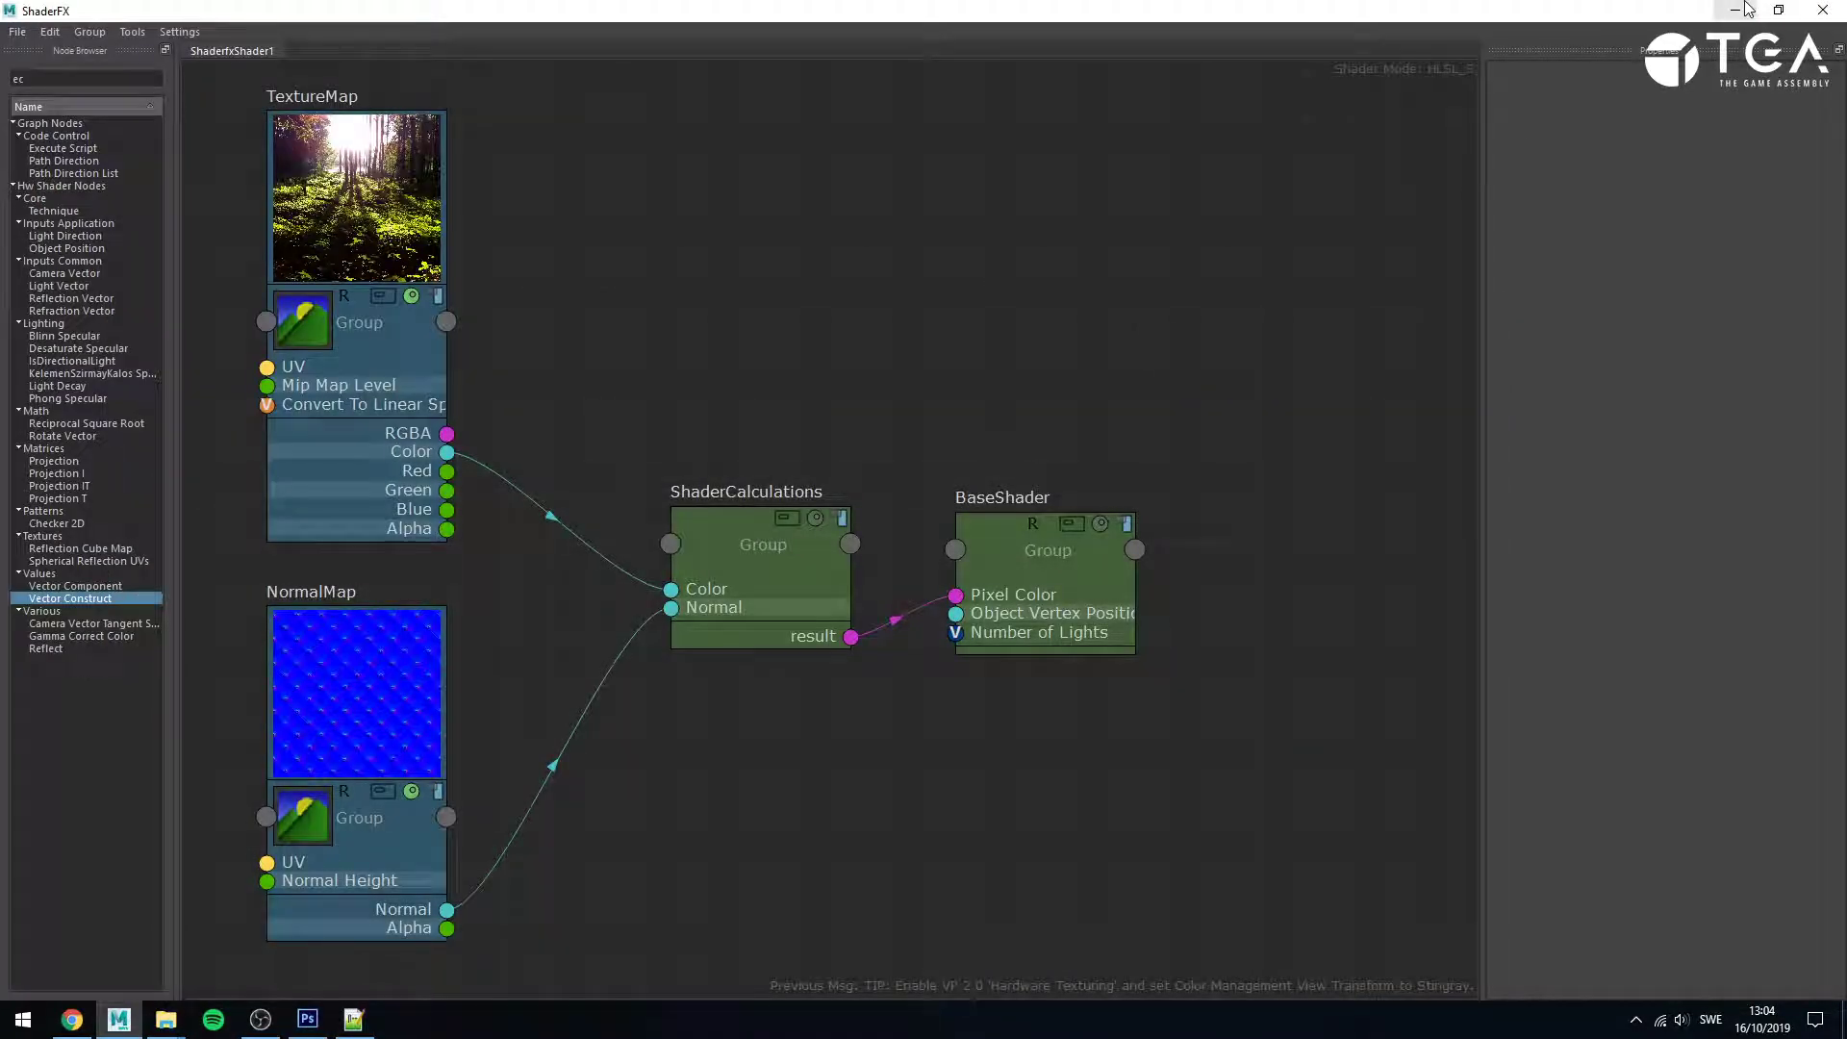
{"action": "left_click", "coordinate": [1745, 10]}
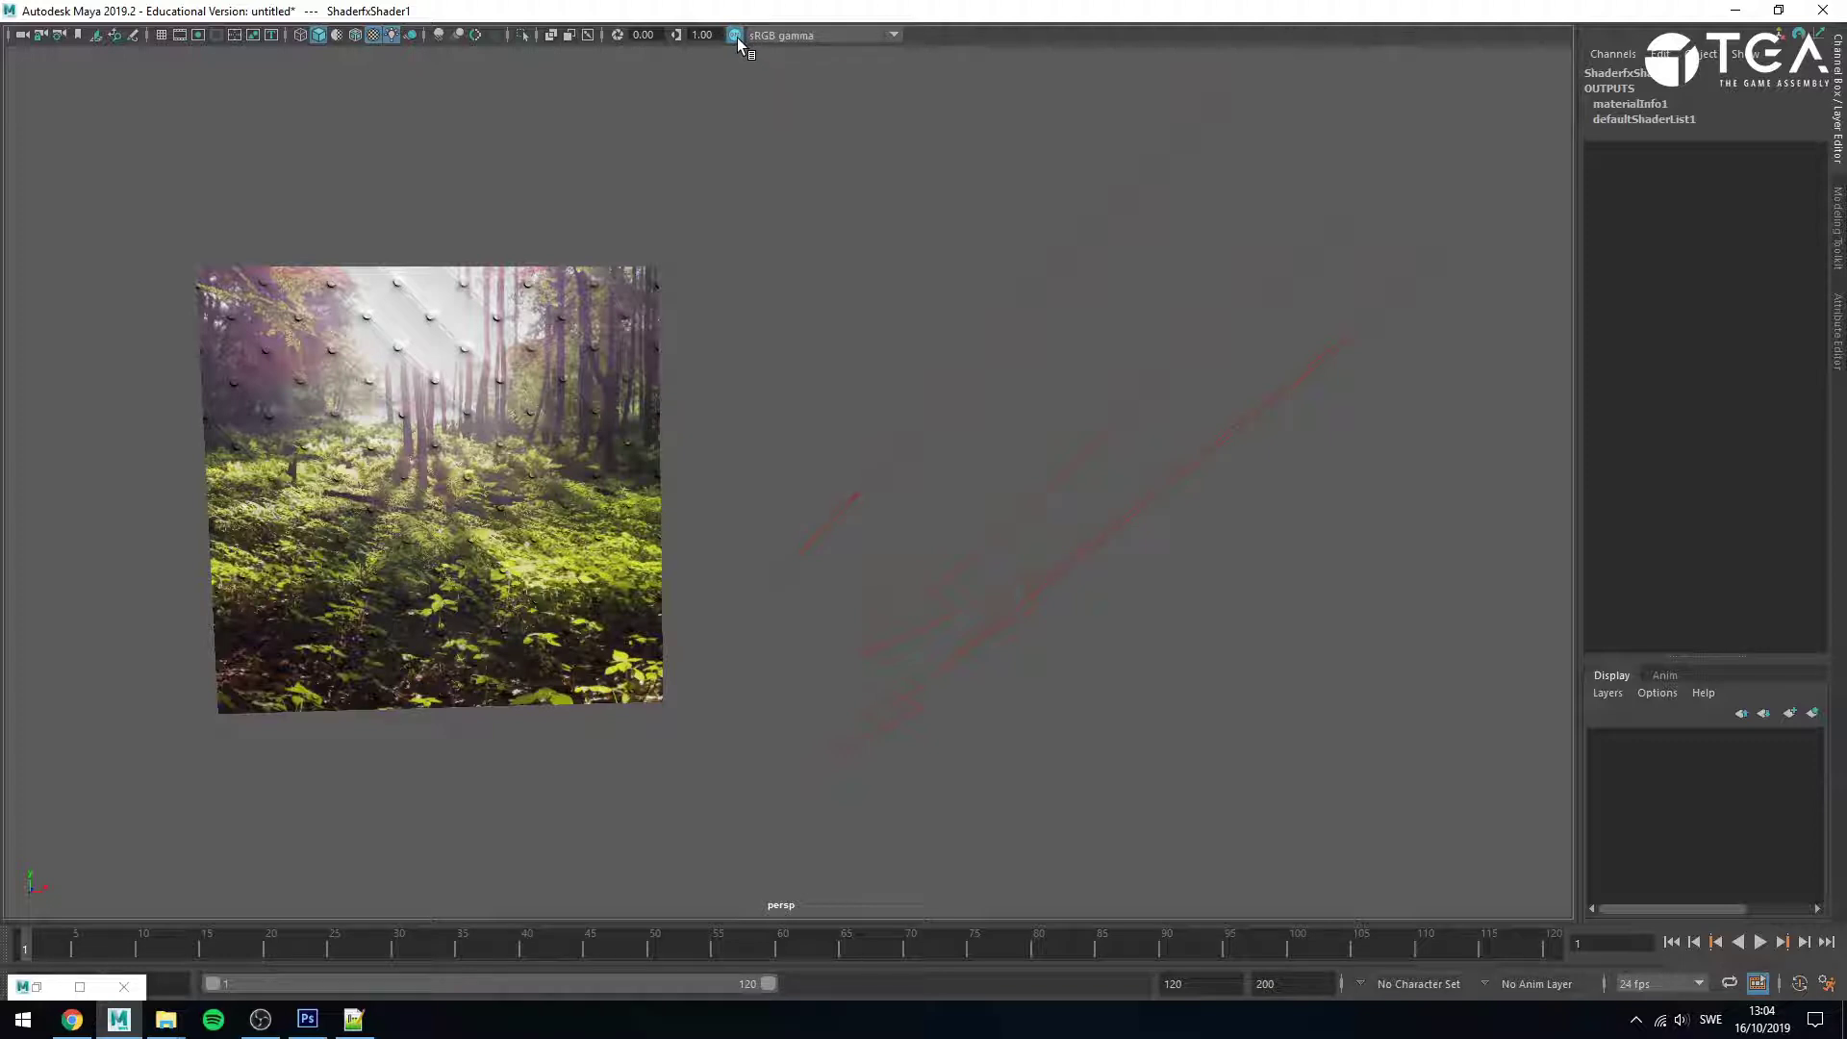
{"action": "left_click", "coordinate": [808, 37]}
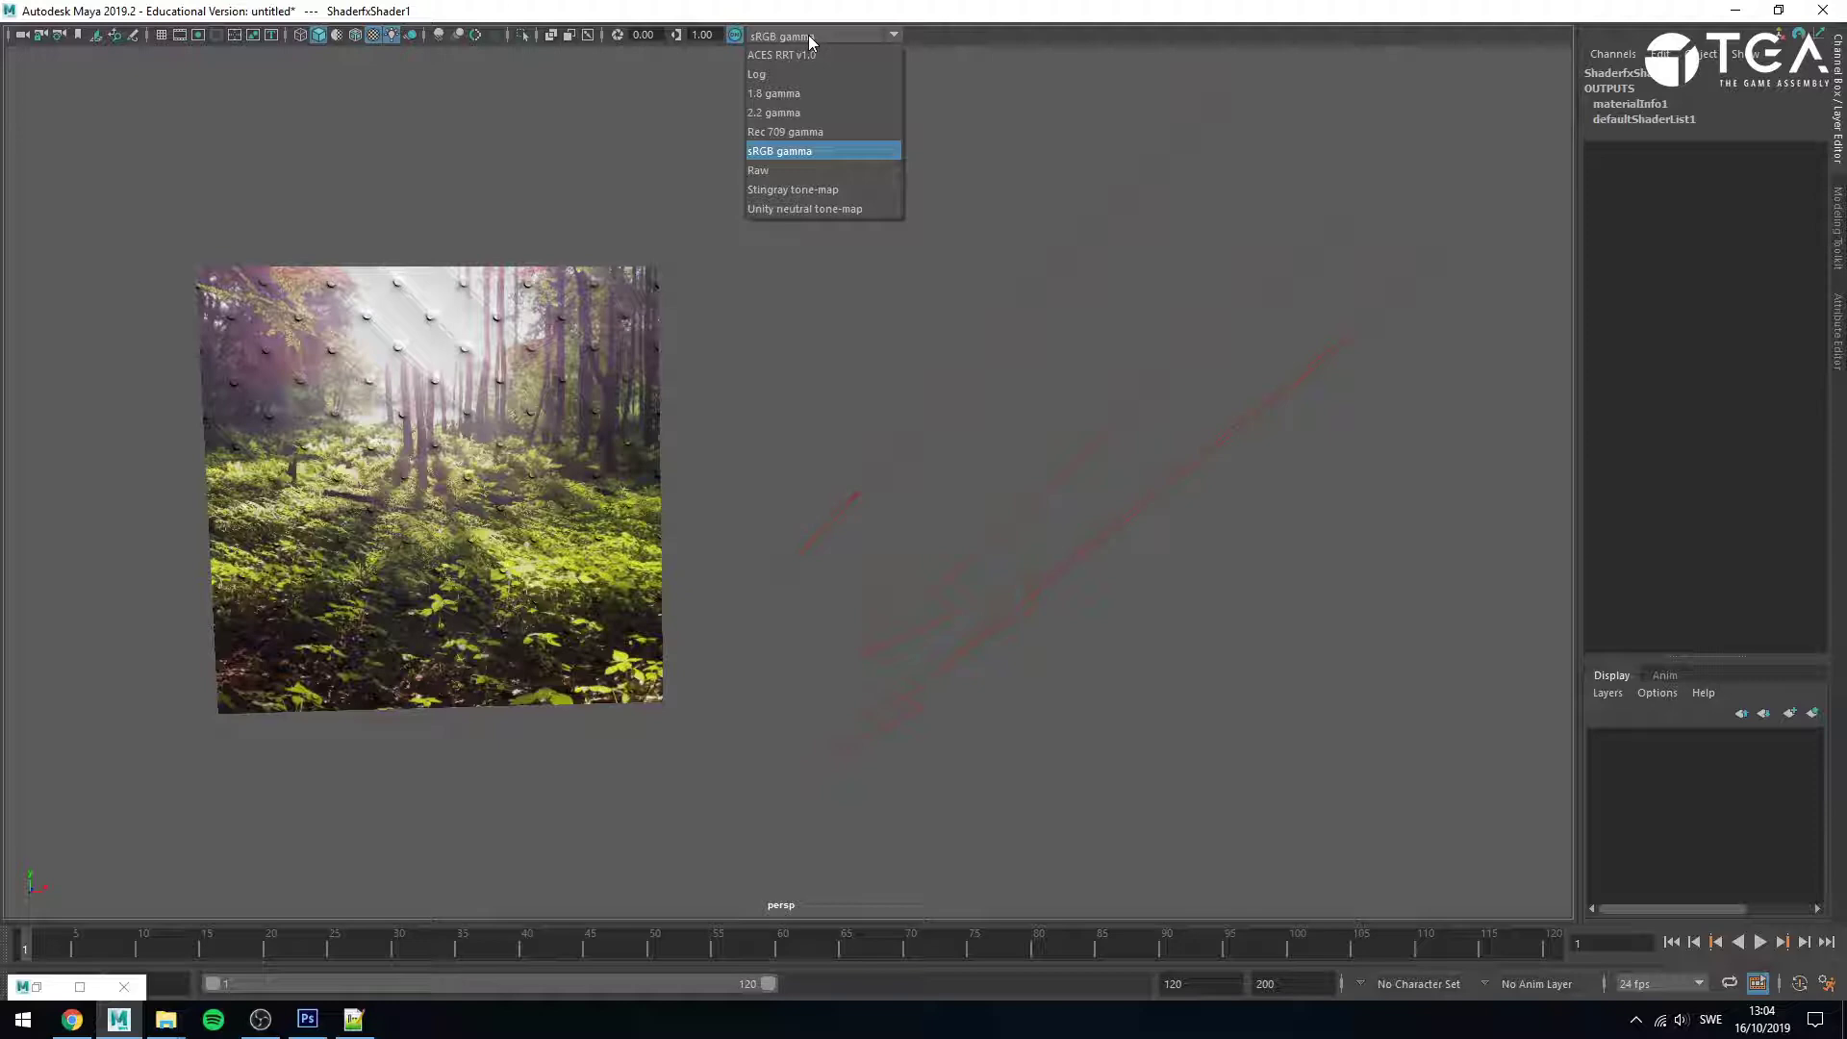
{"action": "left_click", "coordinate": [809, 38]}
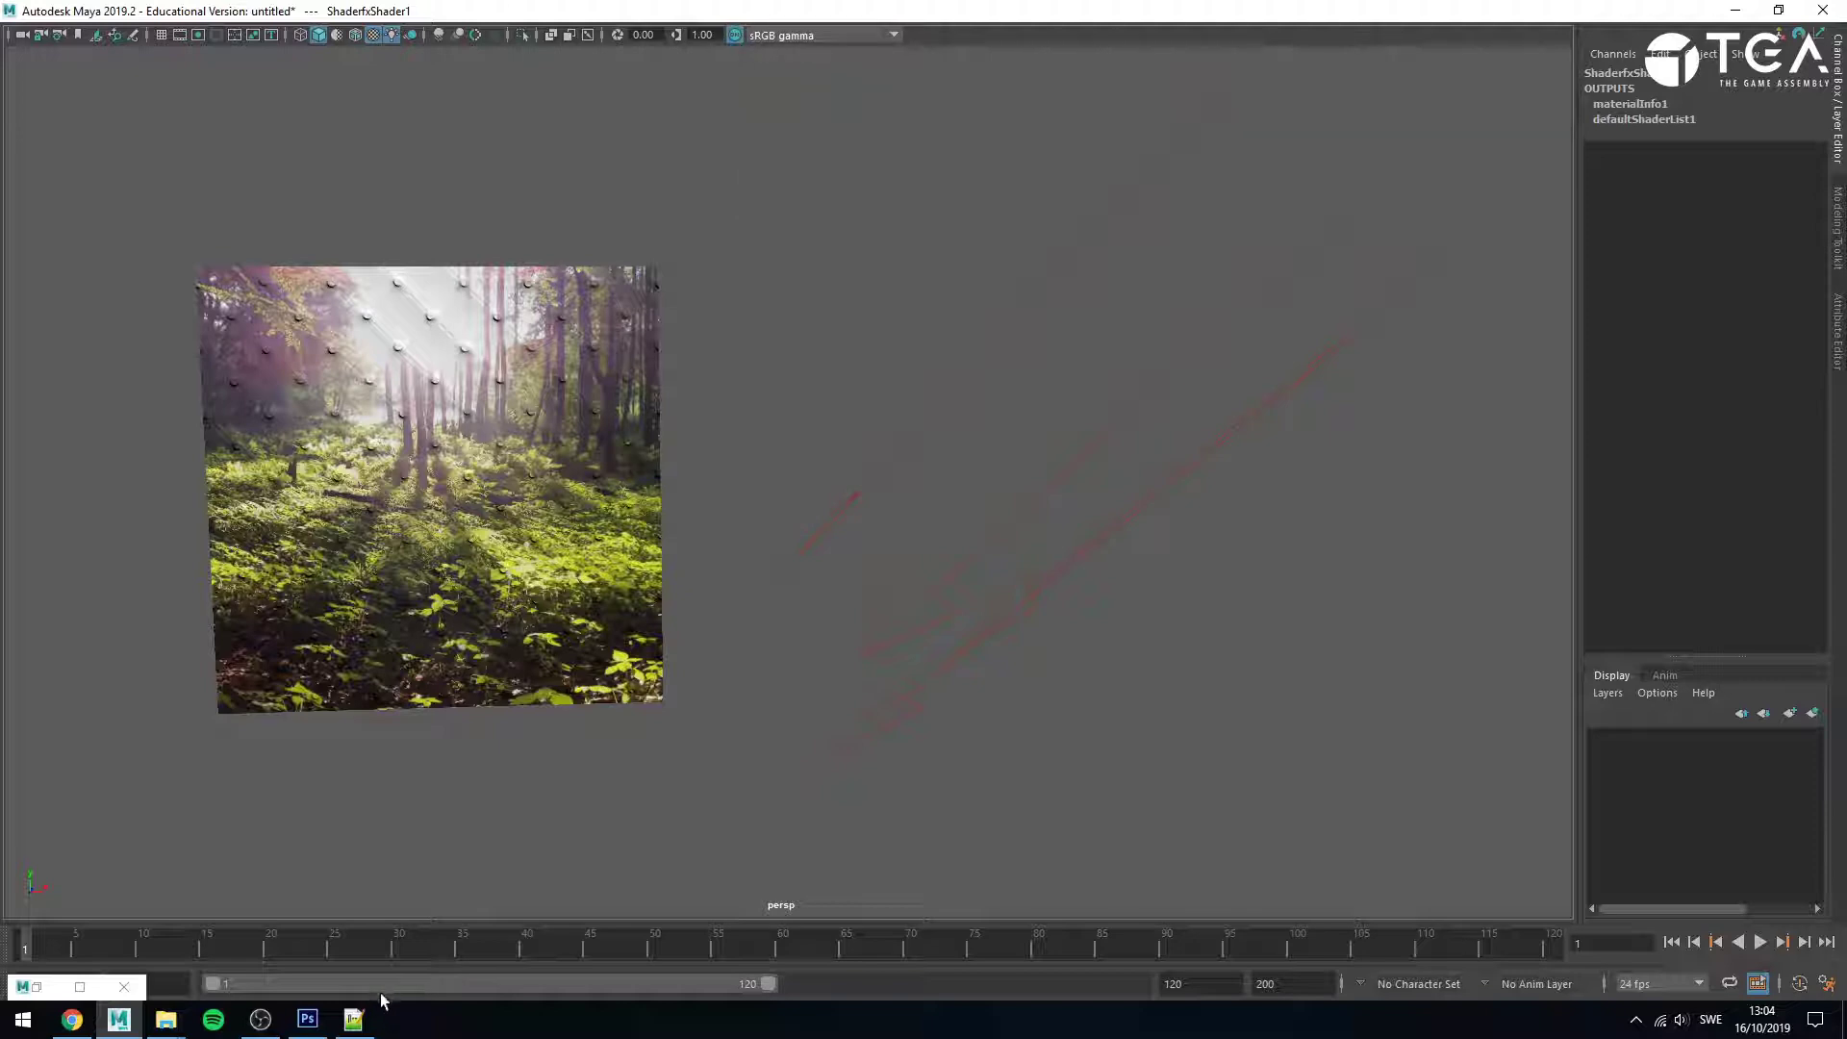
- Highlight the arrow and Gamma under Output to screen in the Notepad++ notes, and return to Maya's viewport
{"action": "left_click", "coordinate": [353, 1017]}
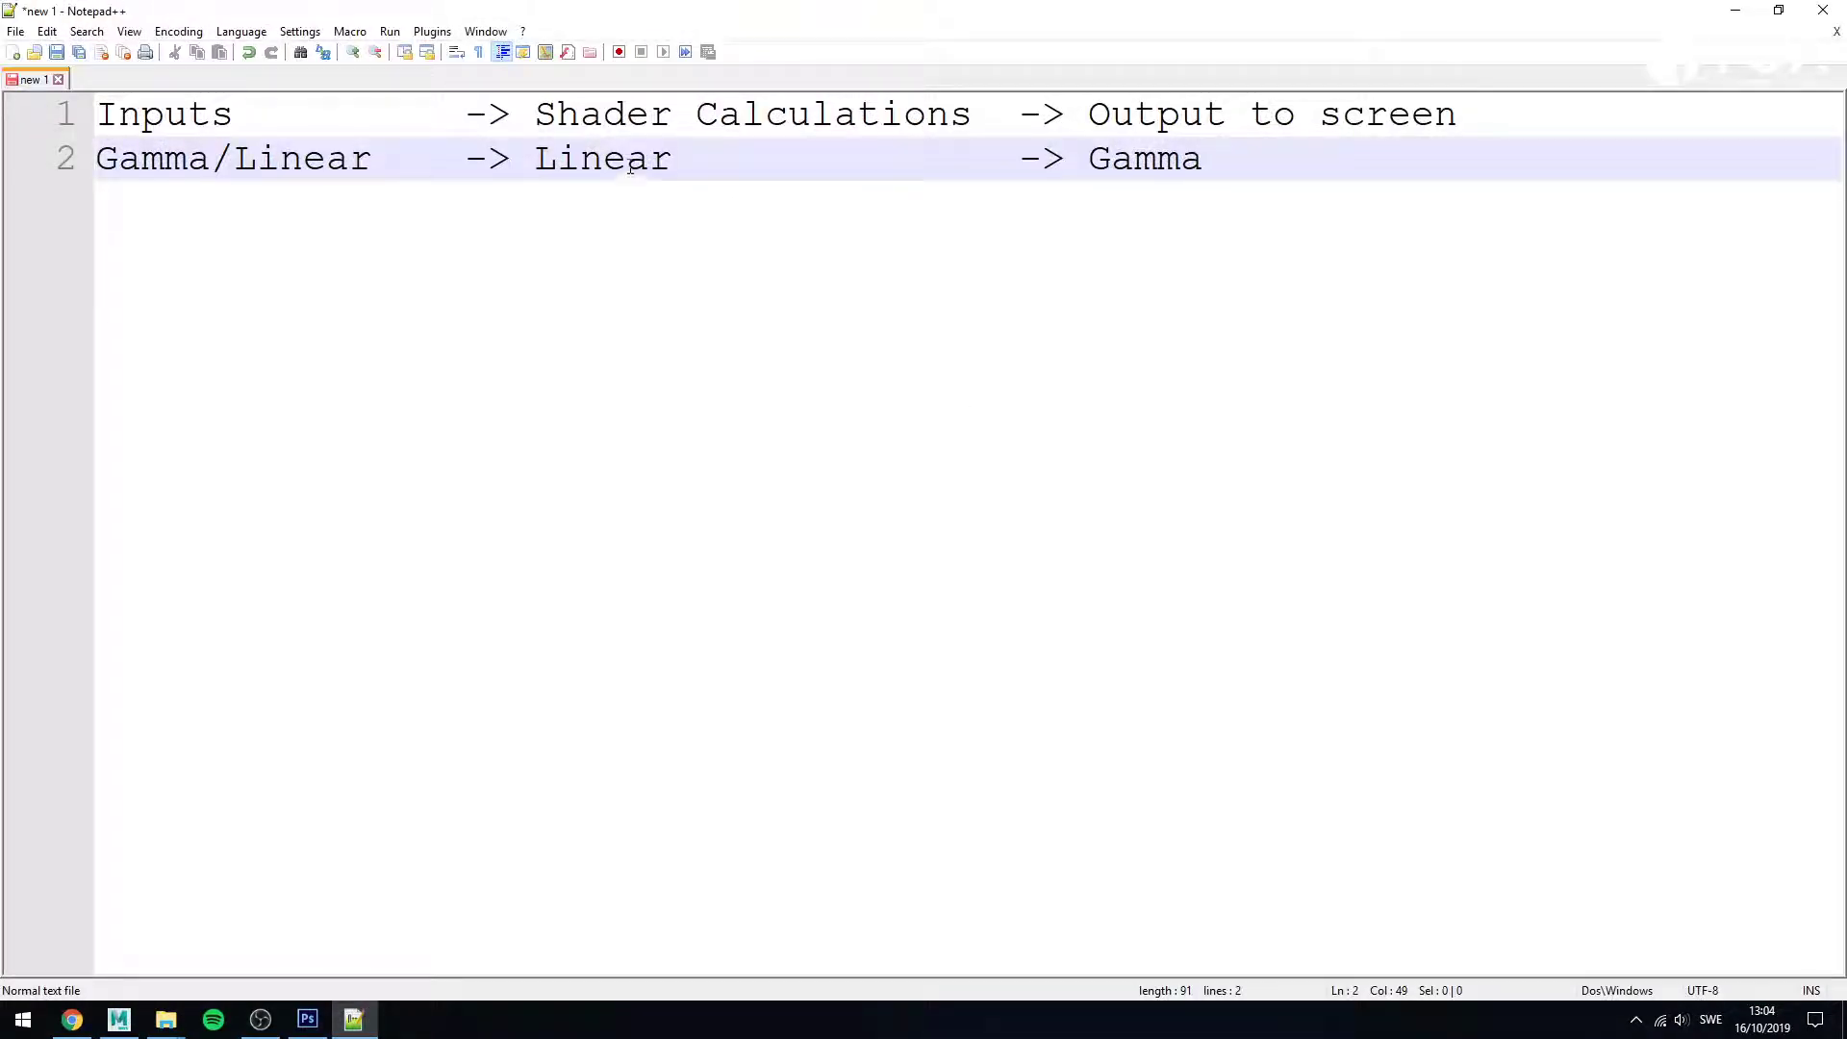
{"action": "left_click", "coordinate": [1022, 159]}
{"action": "left_click_drag", "start_coordinate": [1021, 159], "coordinate": [1202, 159]}
{"action": "key", "text": "alt+Tab"}
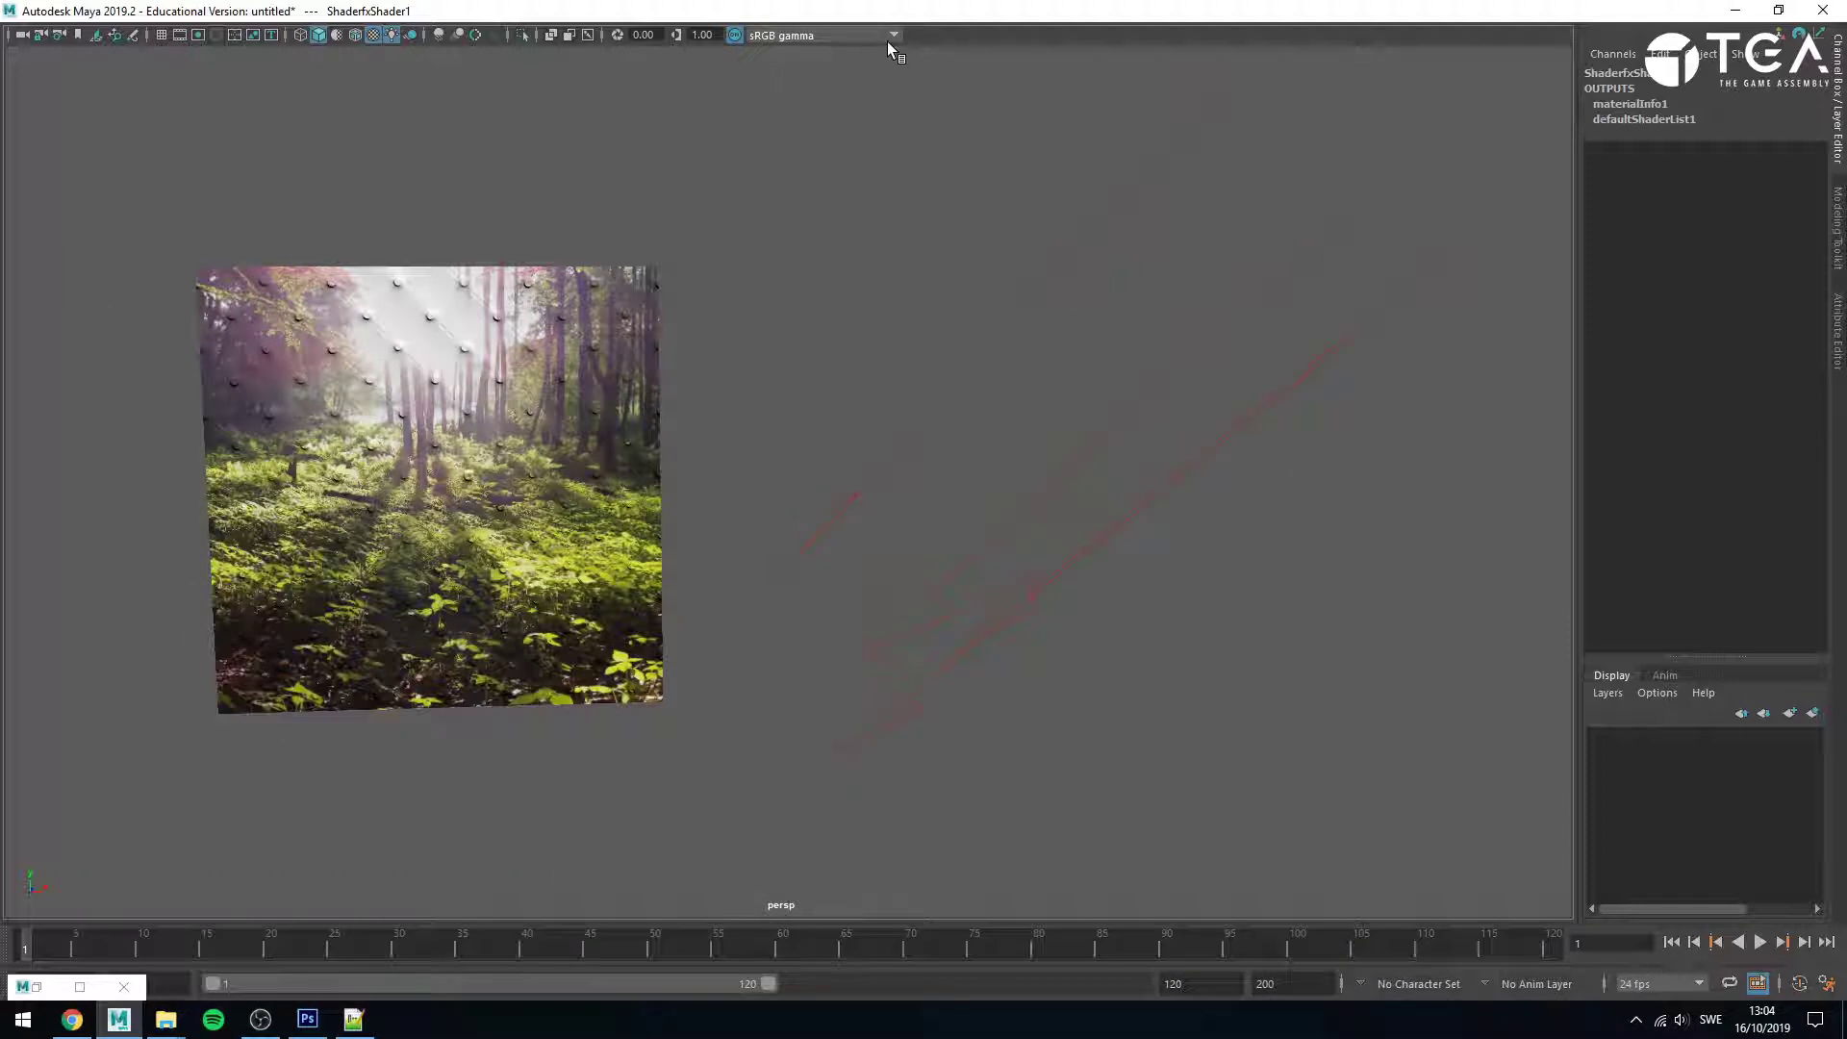
- Compare the plane with colour management off and on, and with the Raw view transform against sRGB gamma
{"action": "left_click", "coordinate": [740, 37]}
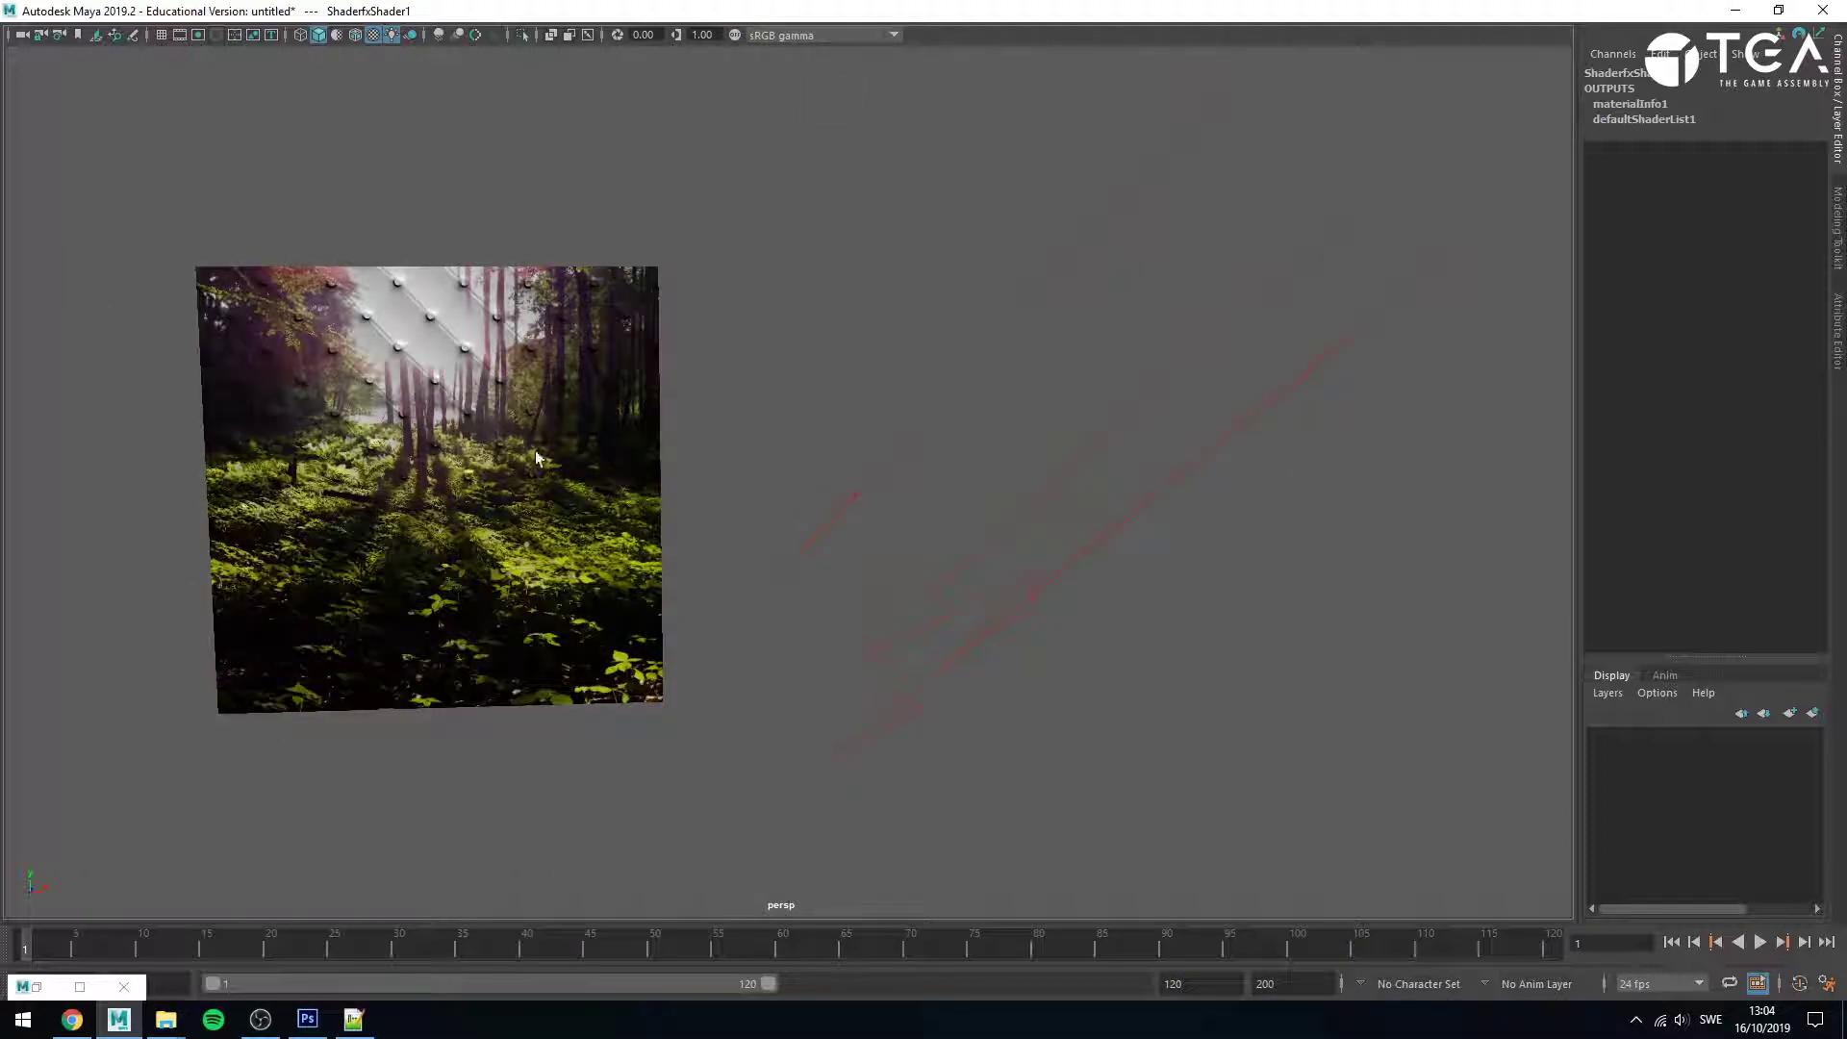
{"action": "left_click", "coordinate": [733, 35]}
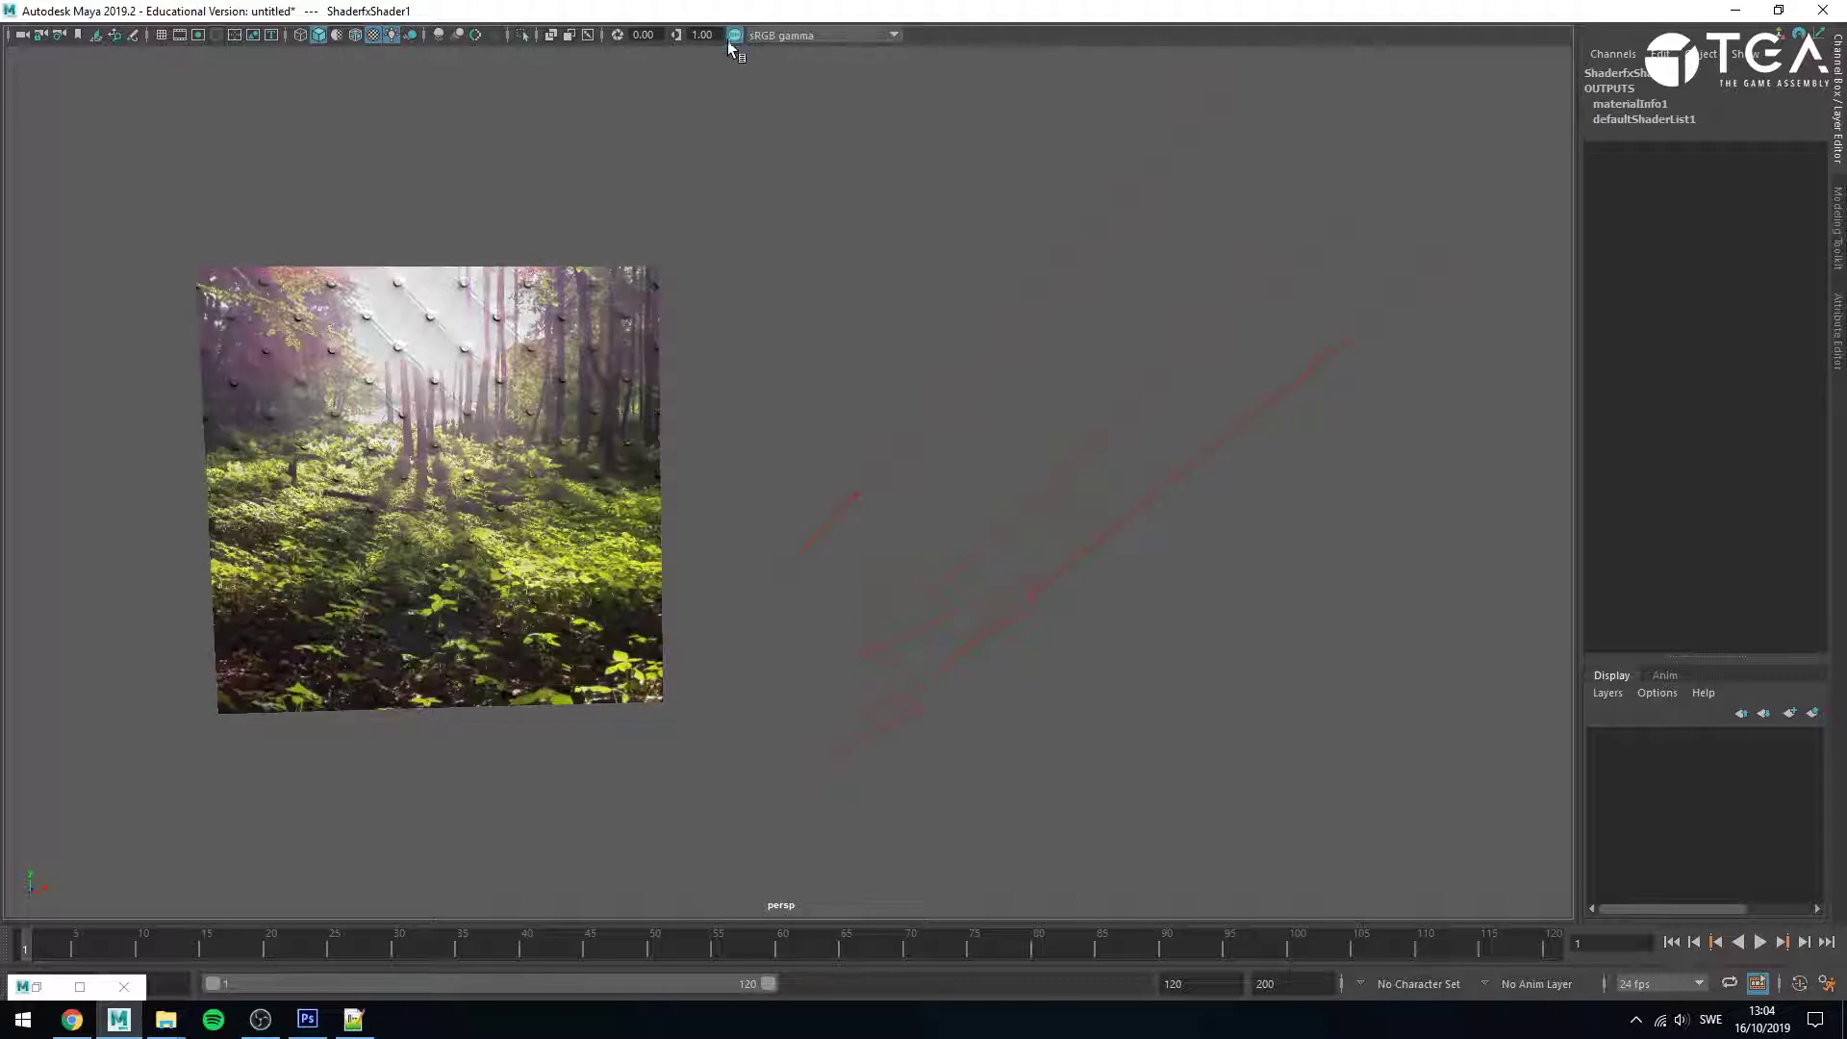
{"action": "left_click", "coordinate": [757, 36]}
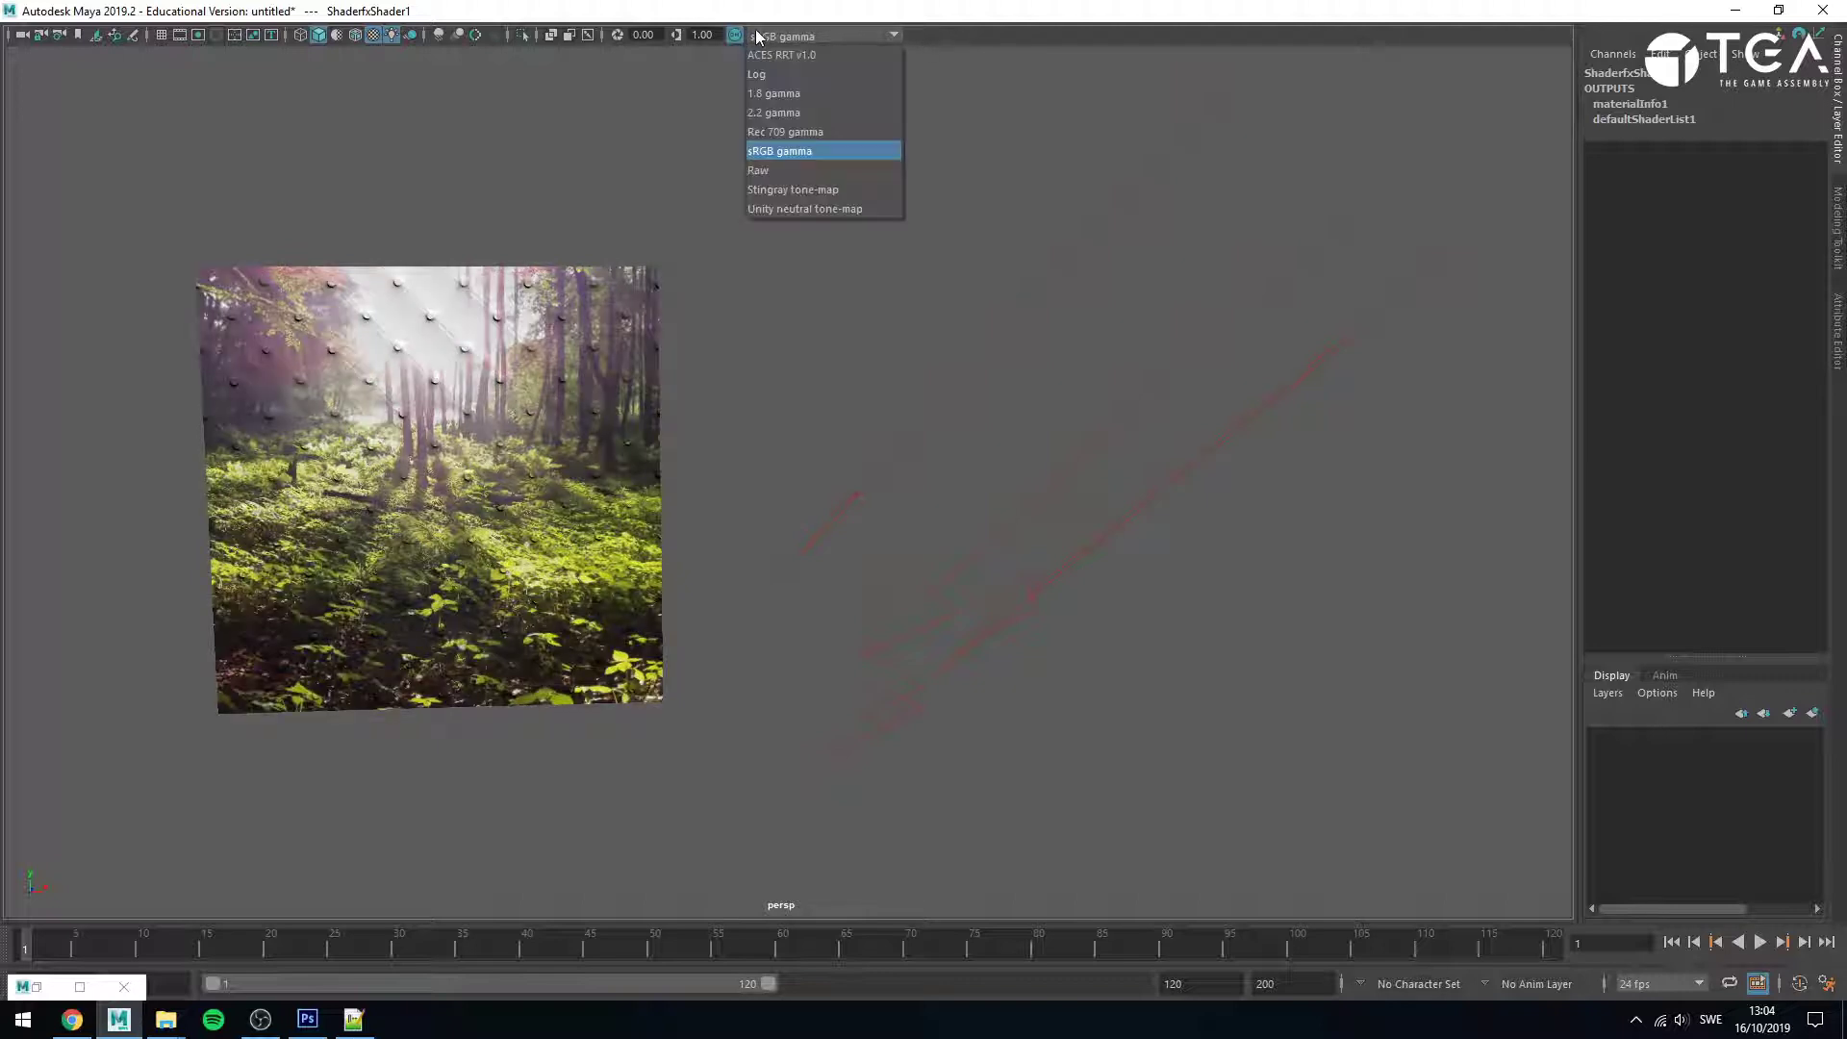
{"action": "left_click", "coordinate": [769, 169]}
{"action": "left_click", "coordinate": [817, 34]}
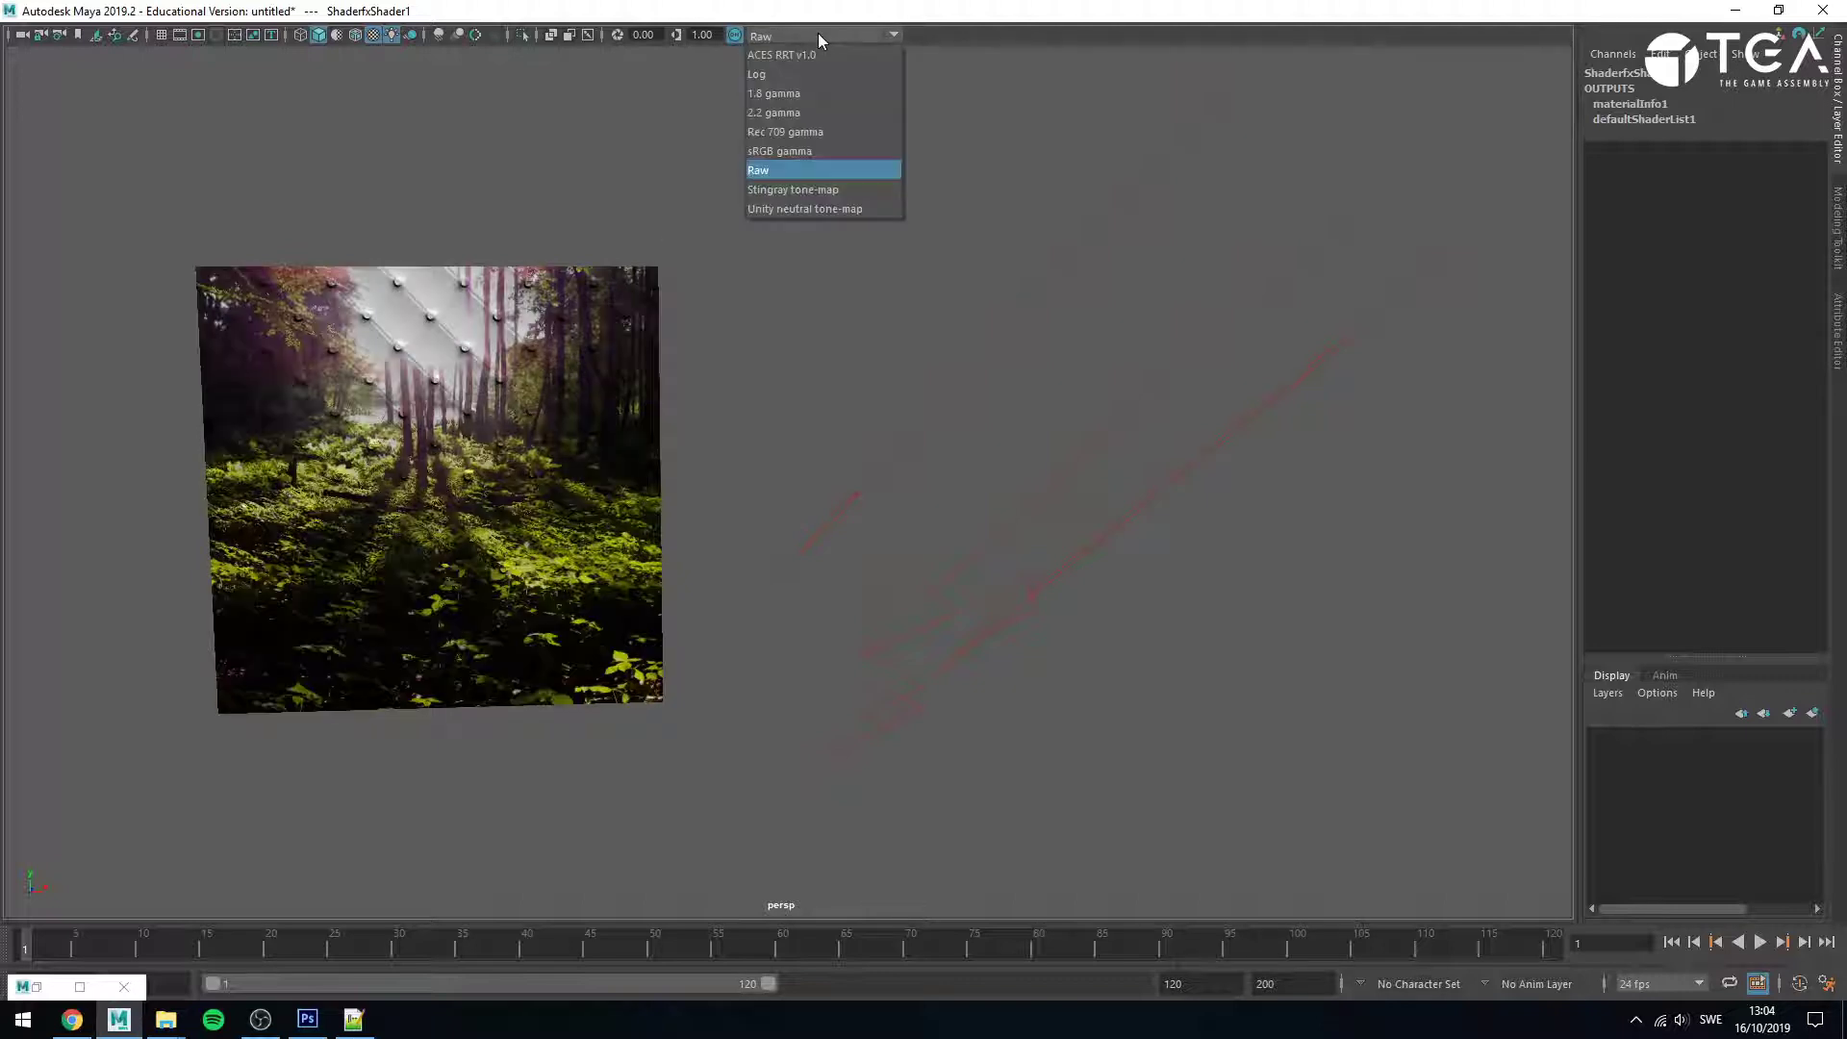
{"action": "left_click", "coordinate": [819, 150]}
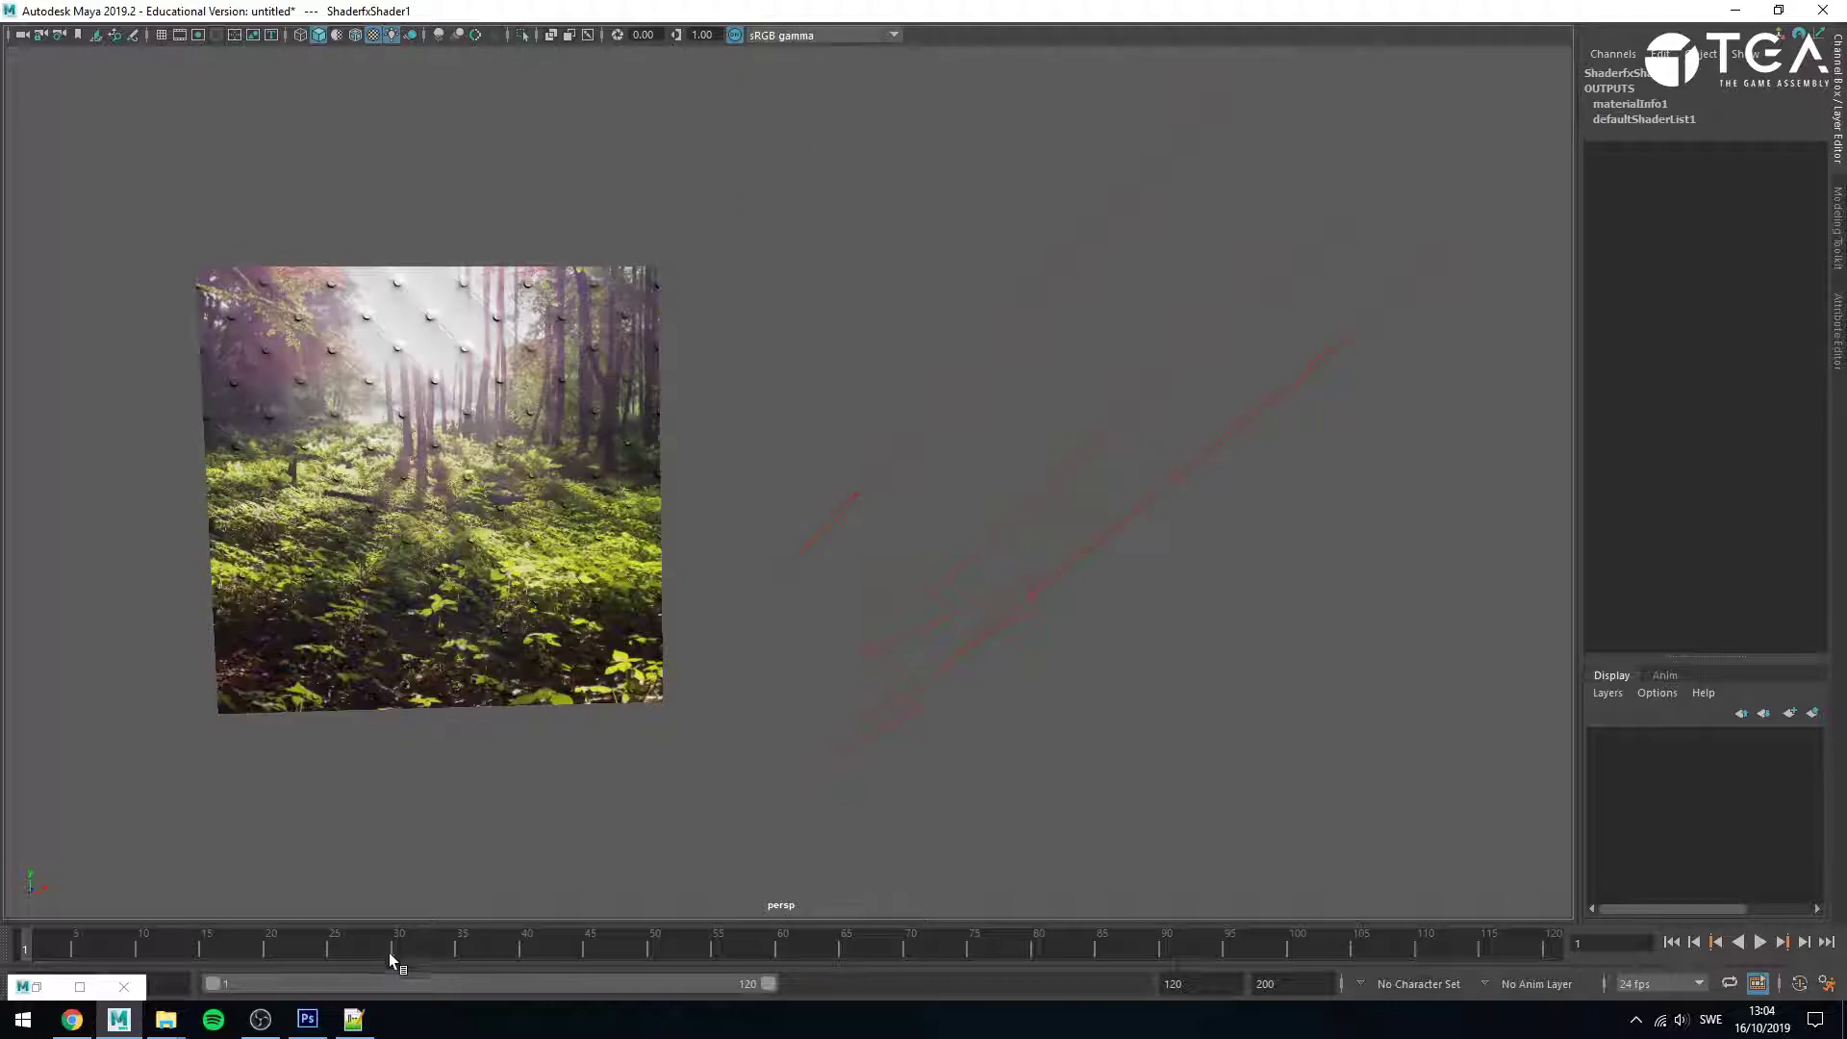
- Review the Gamma/Linear entry under Inputs in the Notepad++ notes and clear the selection
{"action": "left_click", "coordinate": [353, 1018]}
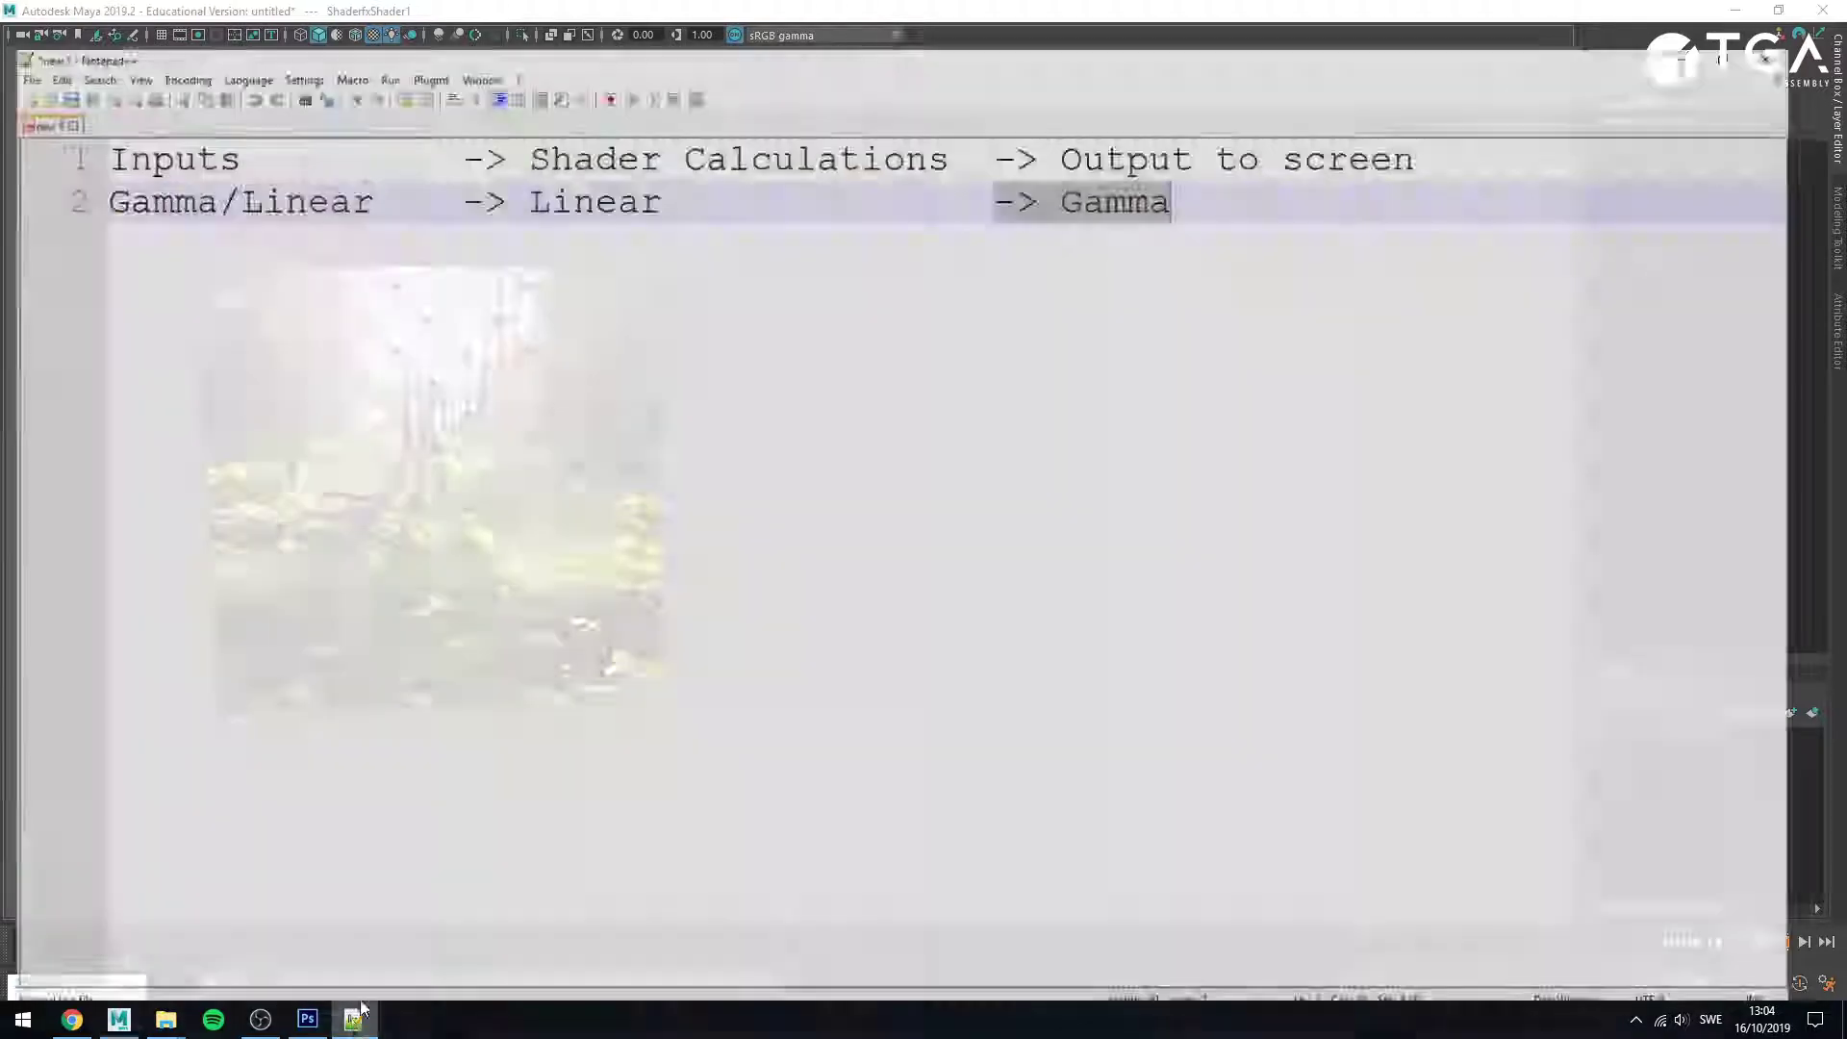
{"action": "mouse_move", "coordinate": [358, 159]}
{"action": "left_mouse_down"}
{"action": "mouse_move", "coordinate": [210, 158]}
{"action": "mouse_move", "coordinate": [364, 176]}
{"action": "left_mouse_up"}
{"action": "left_click", "coordinate": [251, 159]}
{"action": "key", "text": "End"}
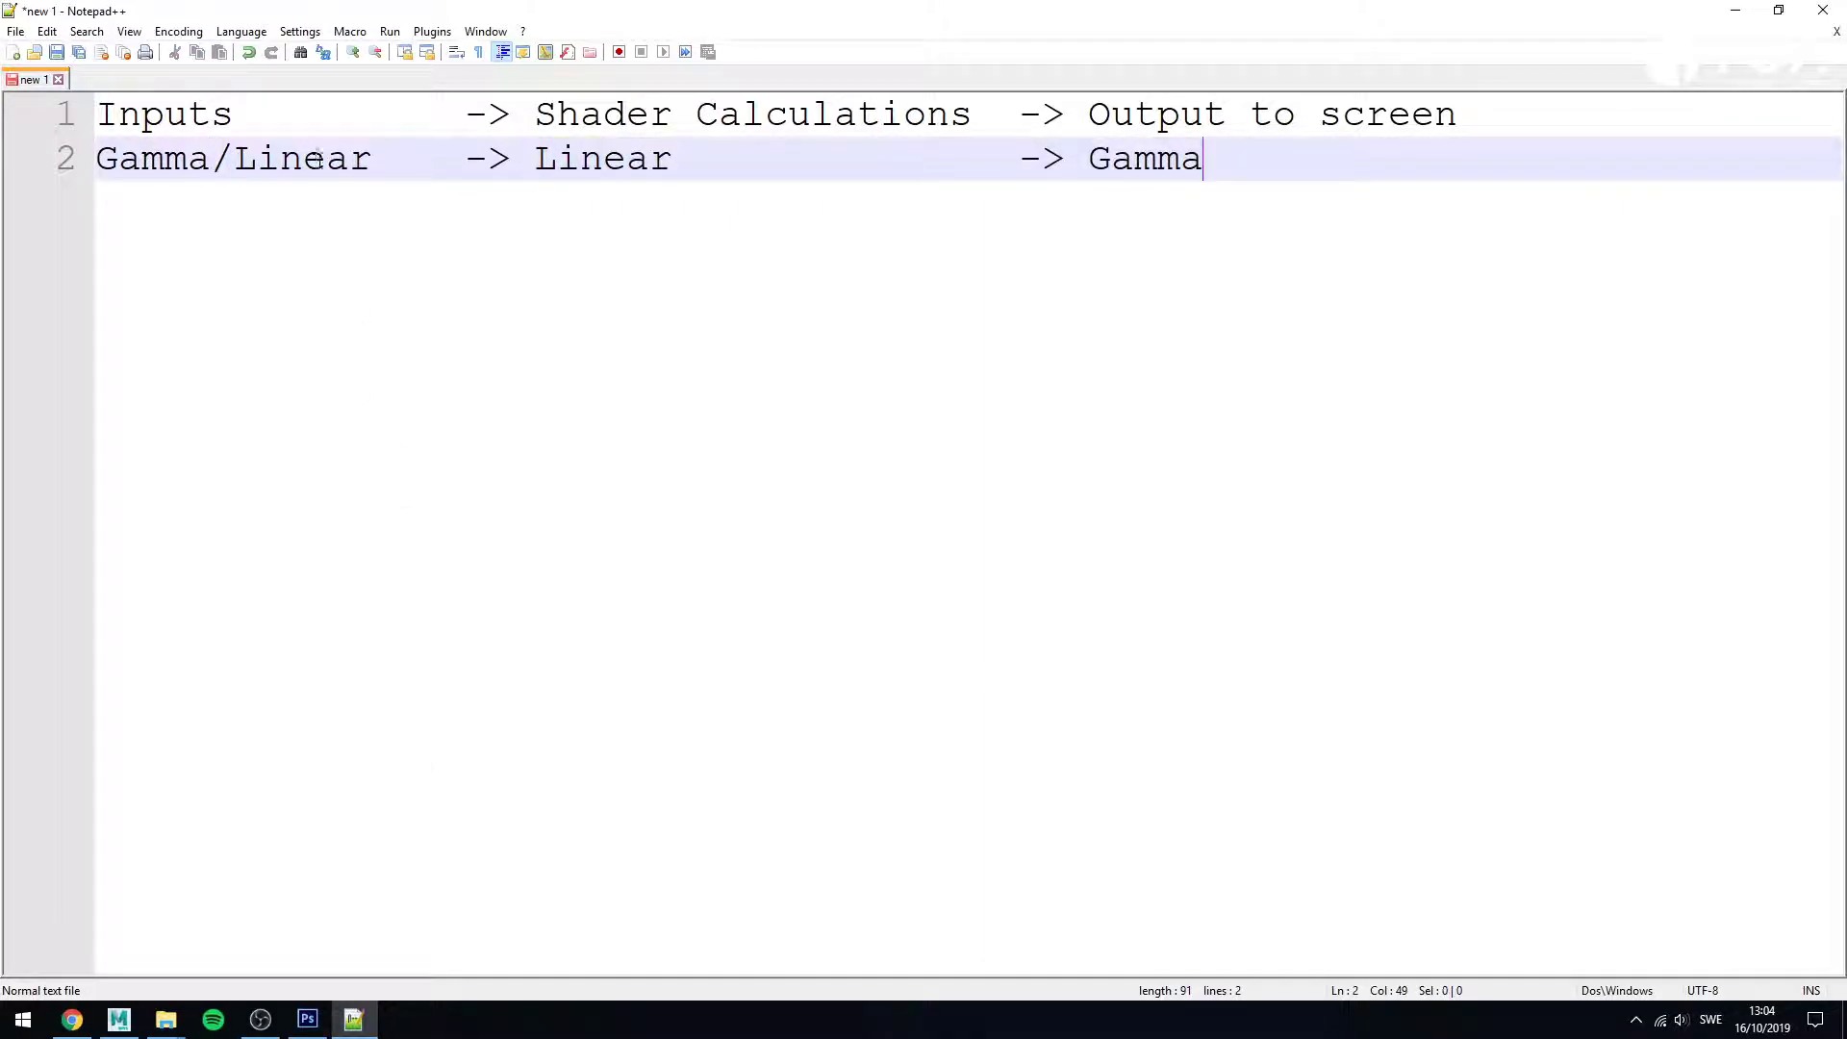
- Return to Maya, restore the ShaderFX graph and show the properties of the forest texture node
{"action": "left_click", "coordinate": [119, 1018]}
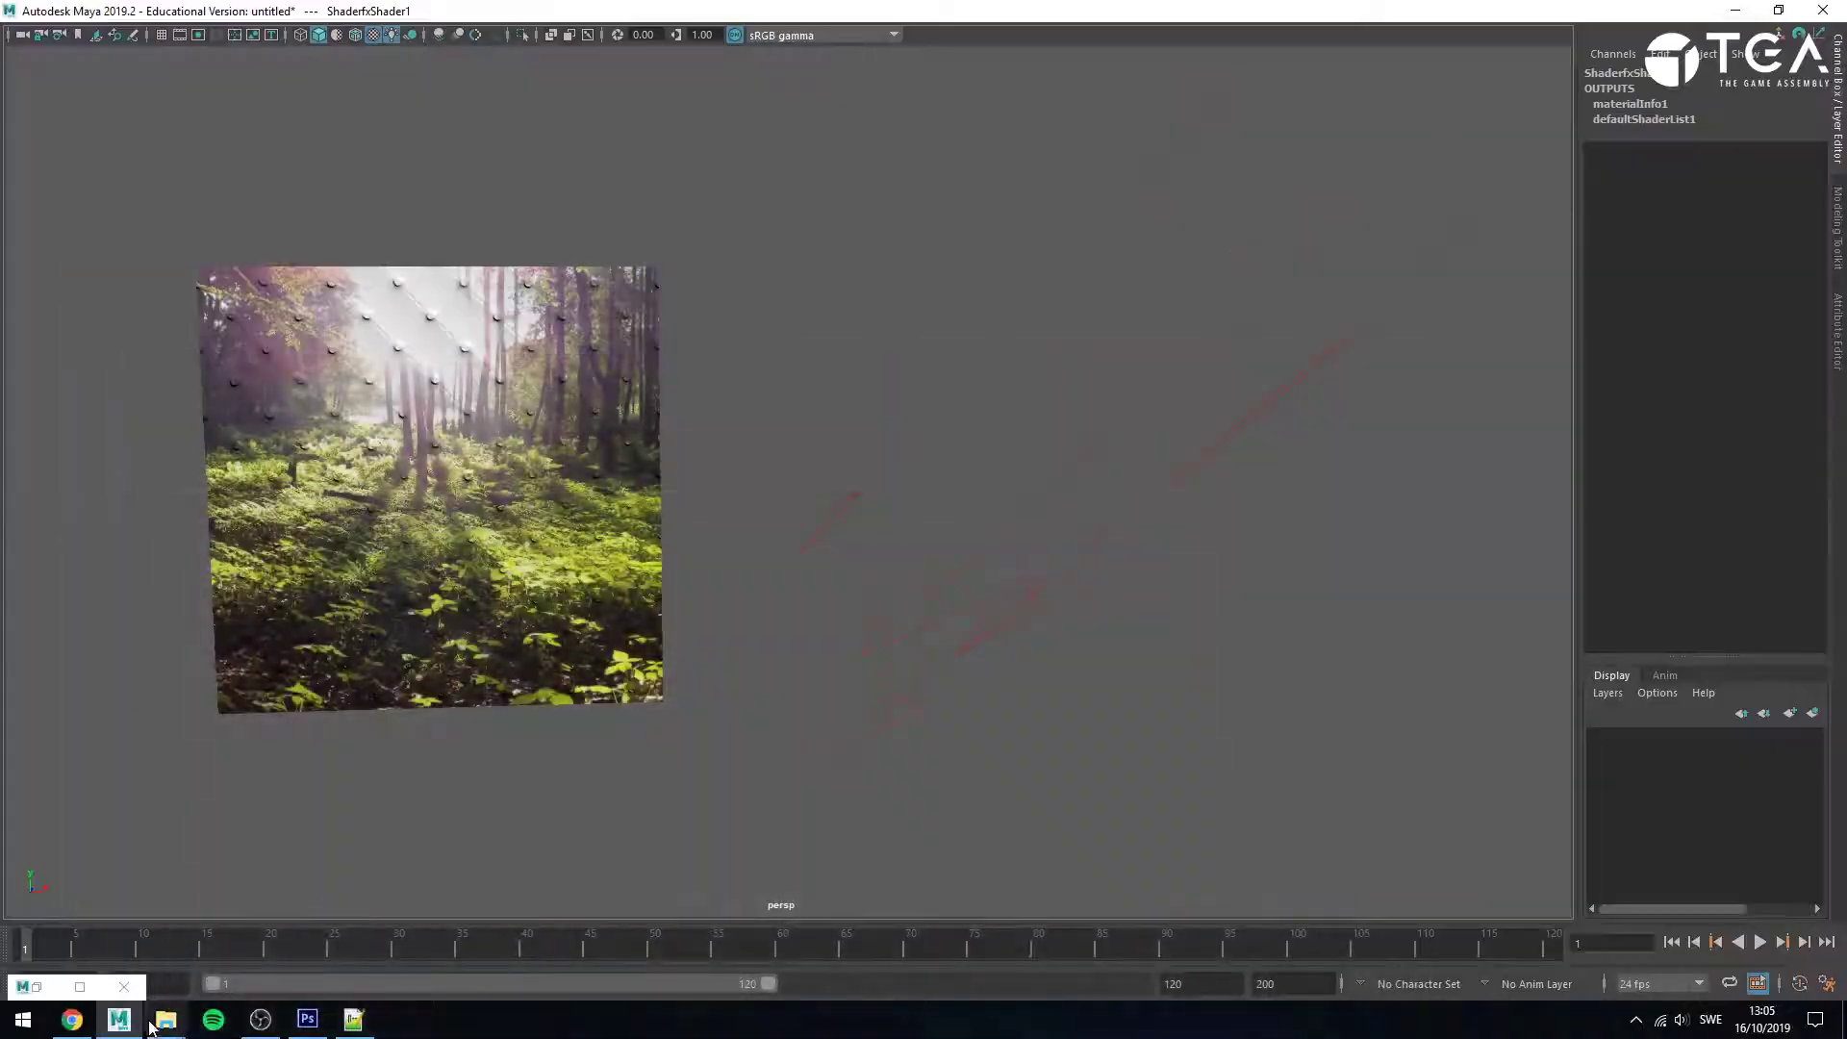
{"action": "left_click", "coordinate": [86, 987]}
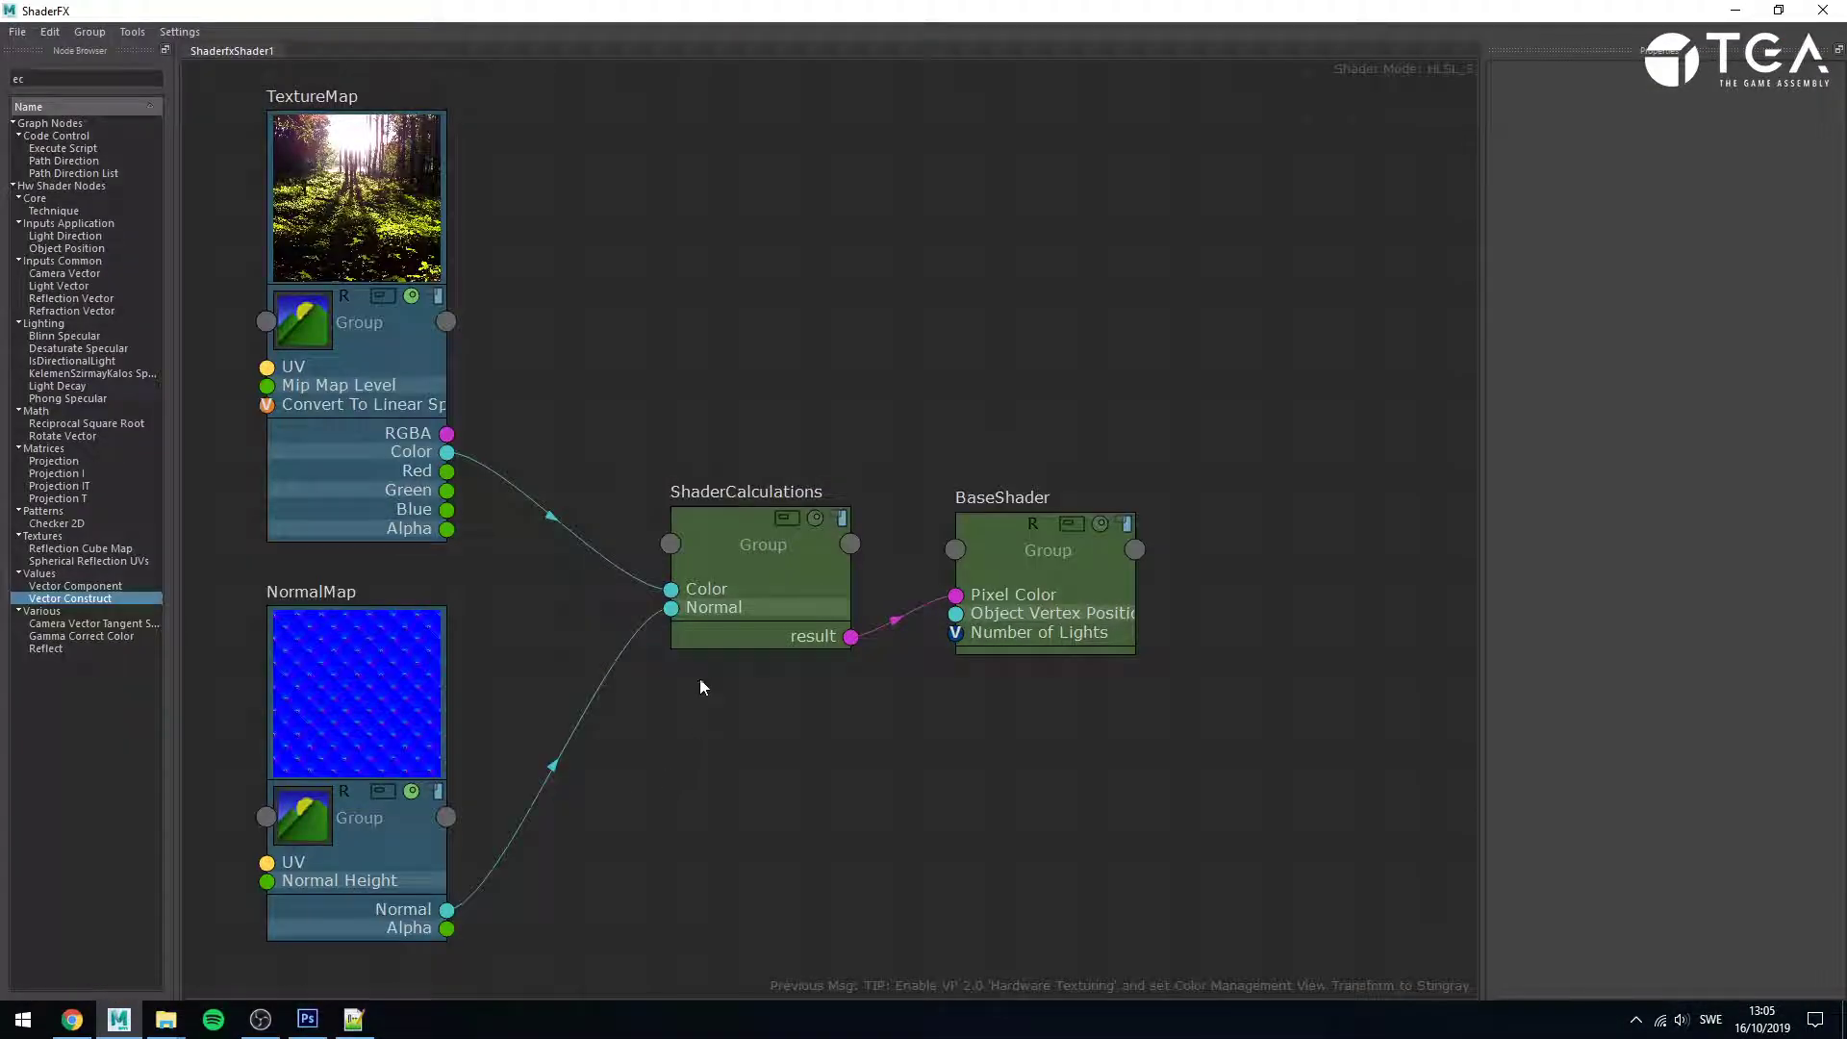
{"action": "left_click", "coordinate": [381, 223]}
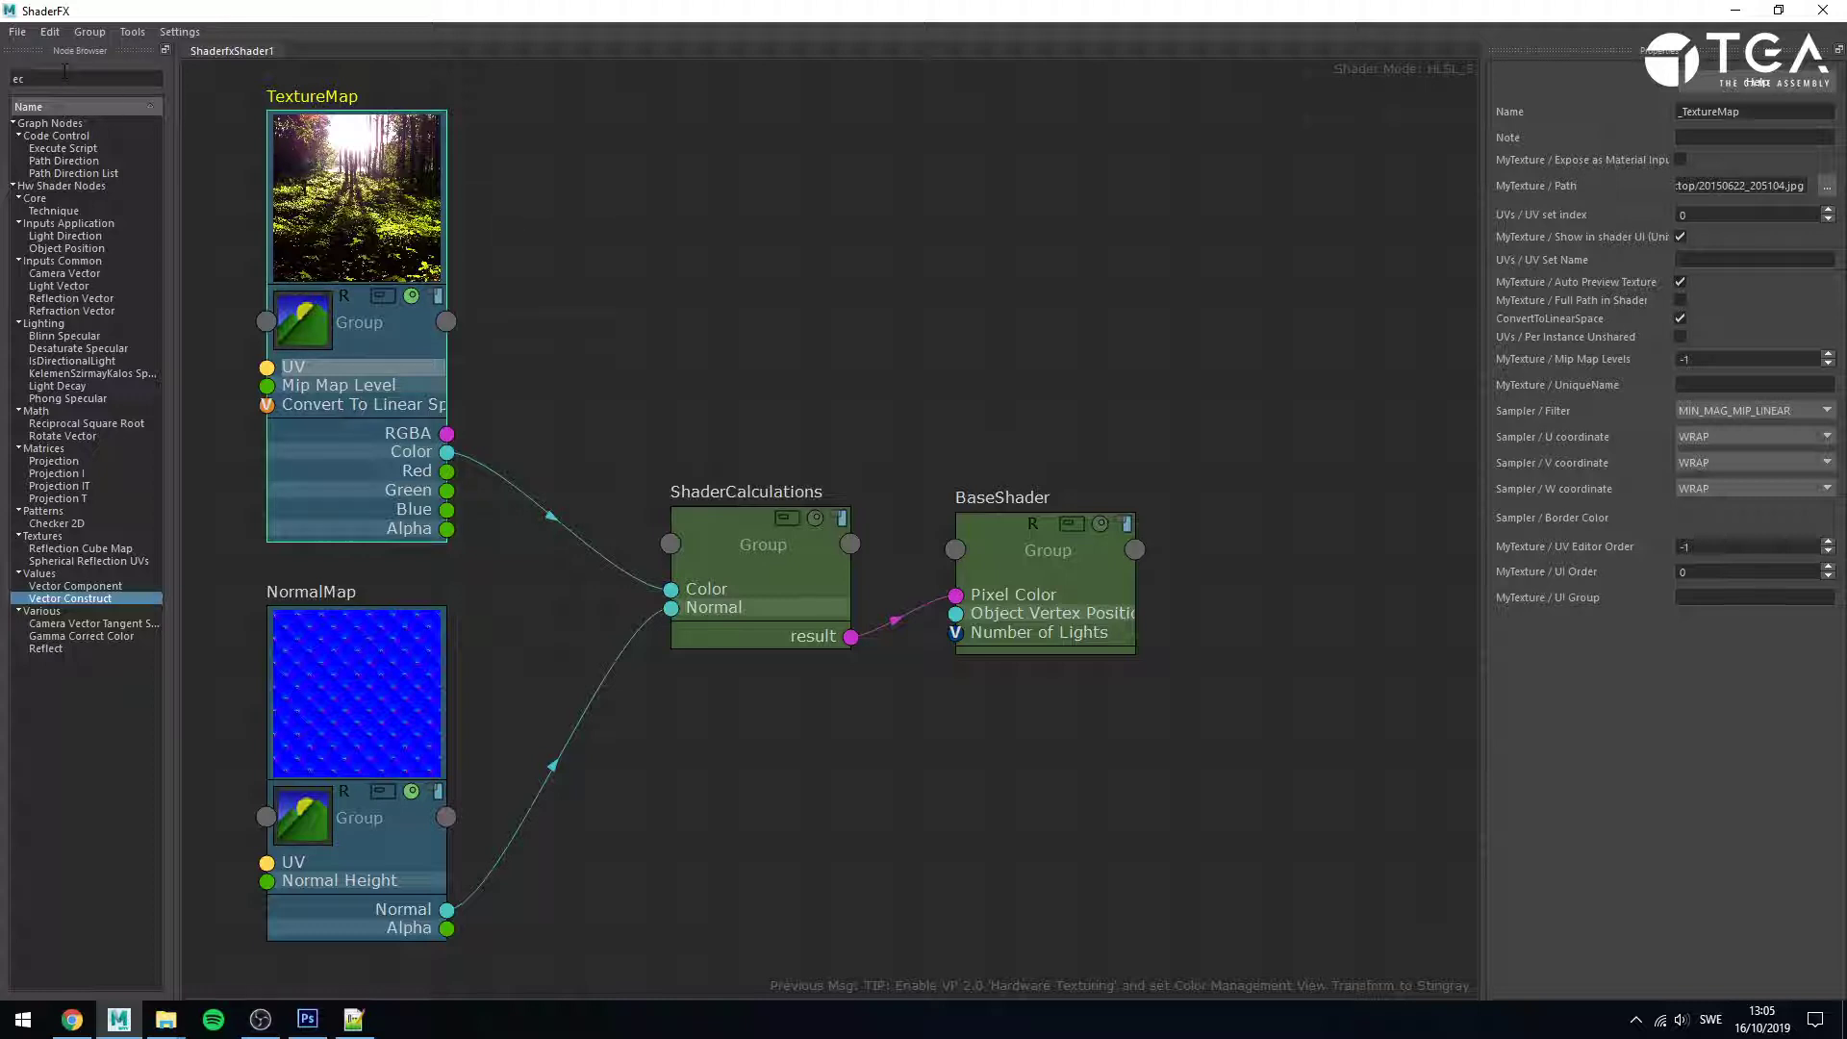
- Filter the node browser for "text" and add a new Texture Map node to the graph's empty area
{"action": "left_click", "coordinate": [20, 79]}
{"action": "type", "text": "tex"}
{"action": "key", "text": "Delete"}
{"action": "key", "text": "Delete"}
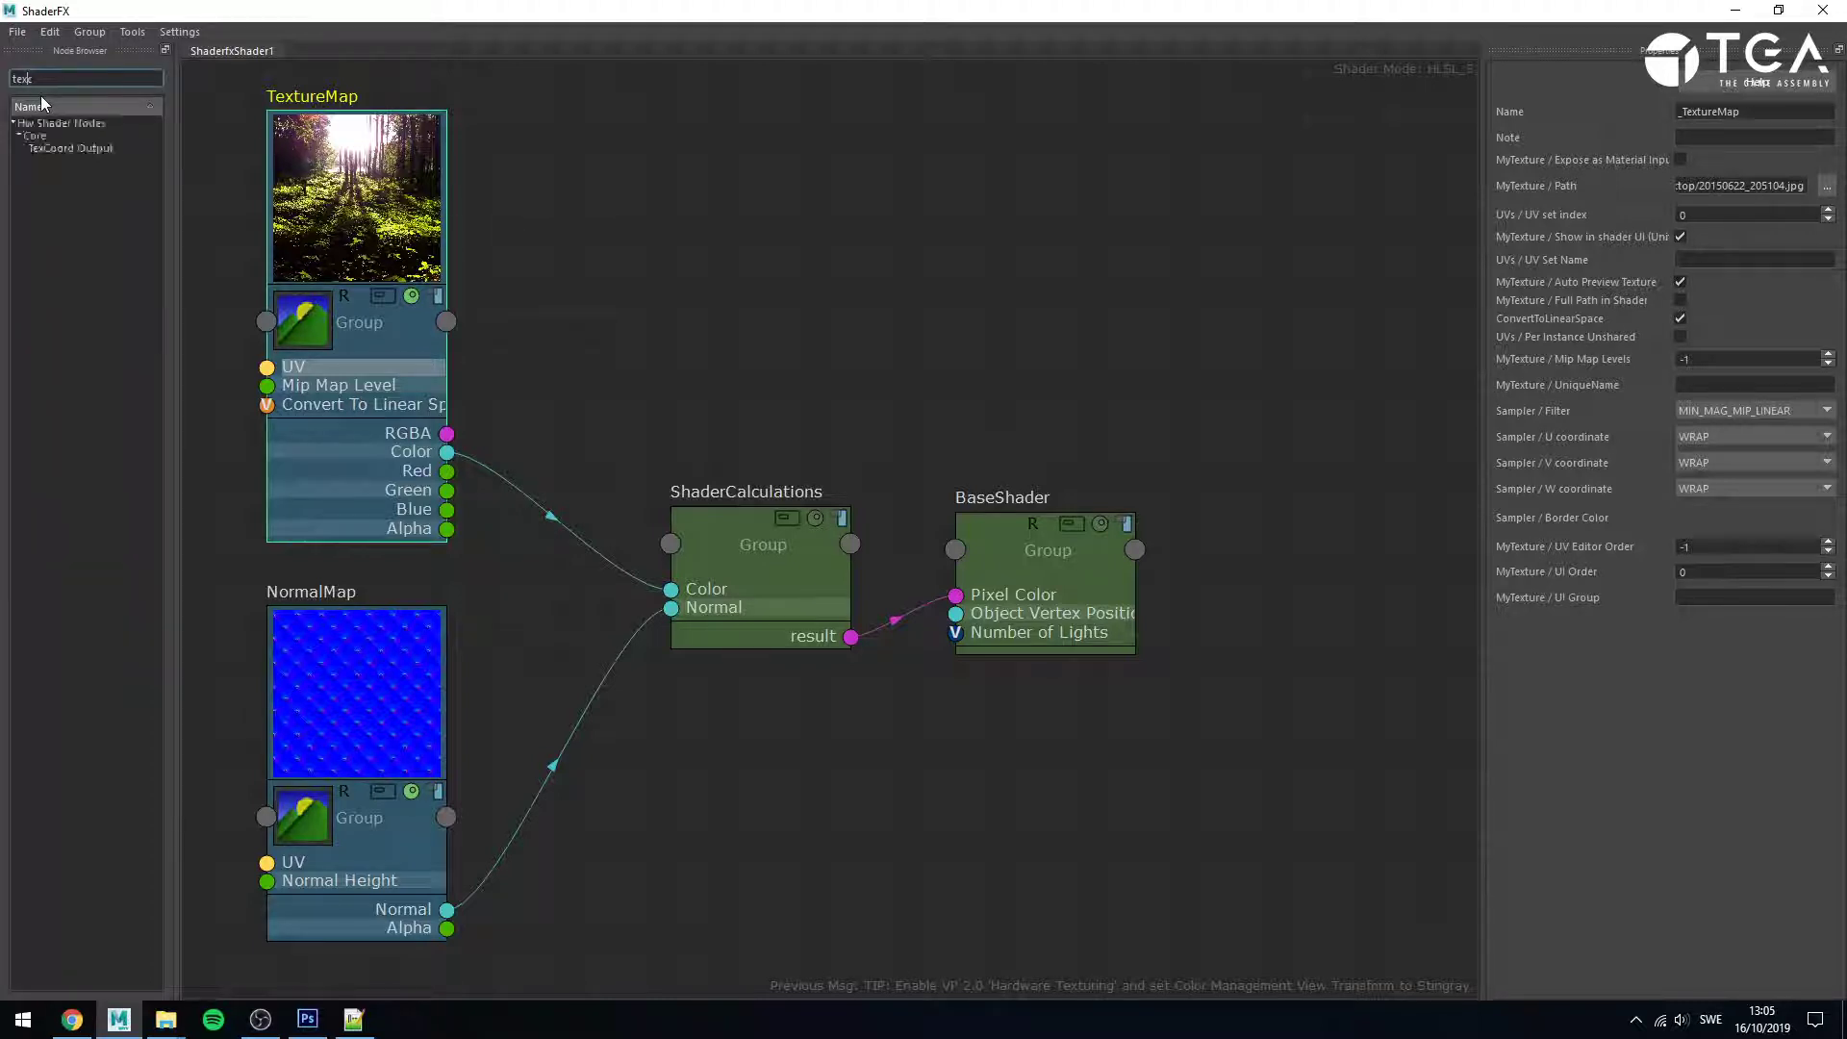
{"action": "type", "text": "t"}
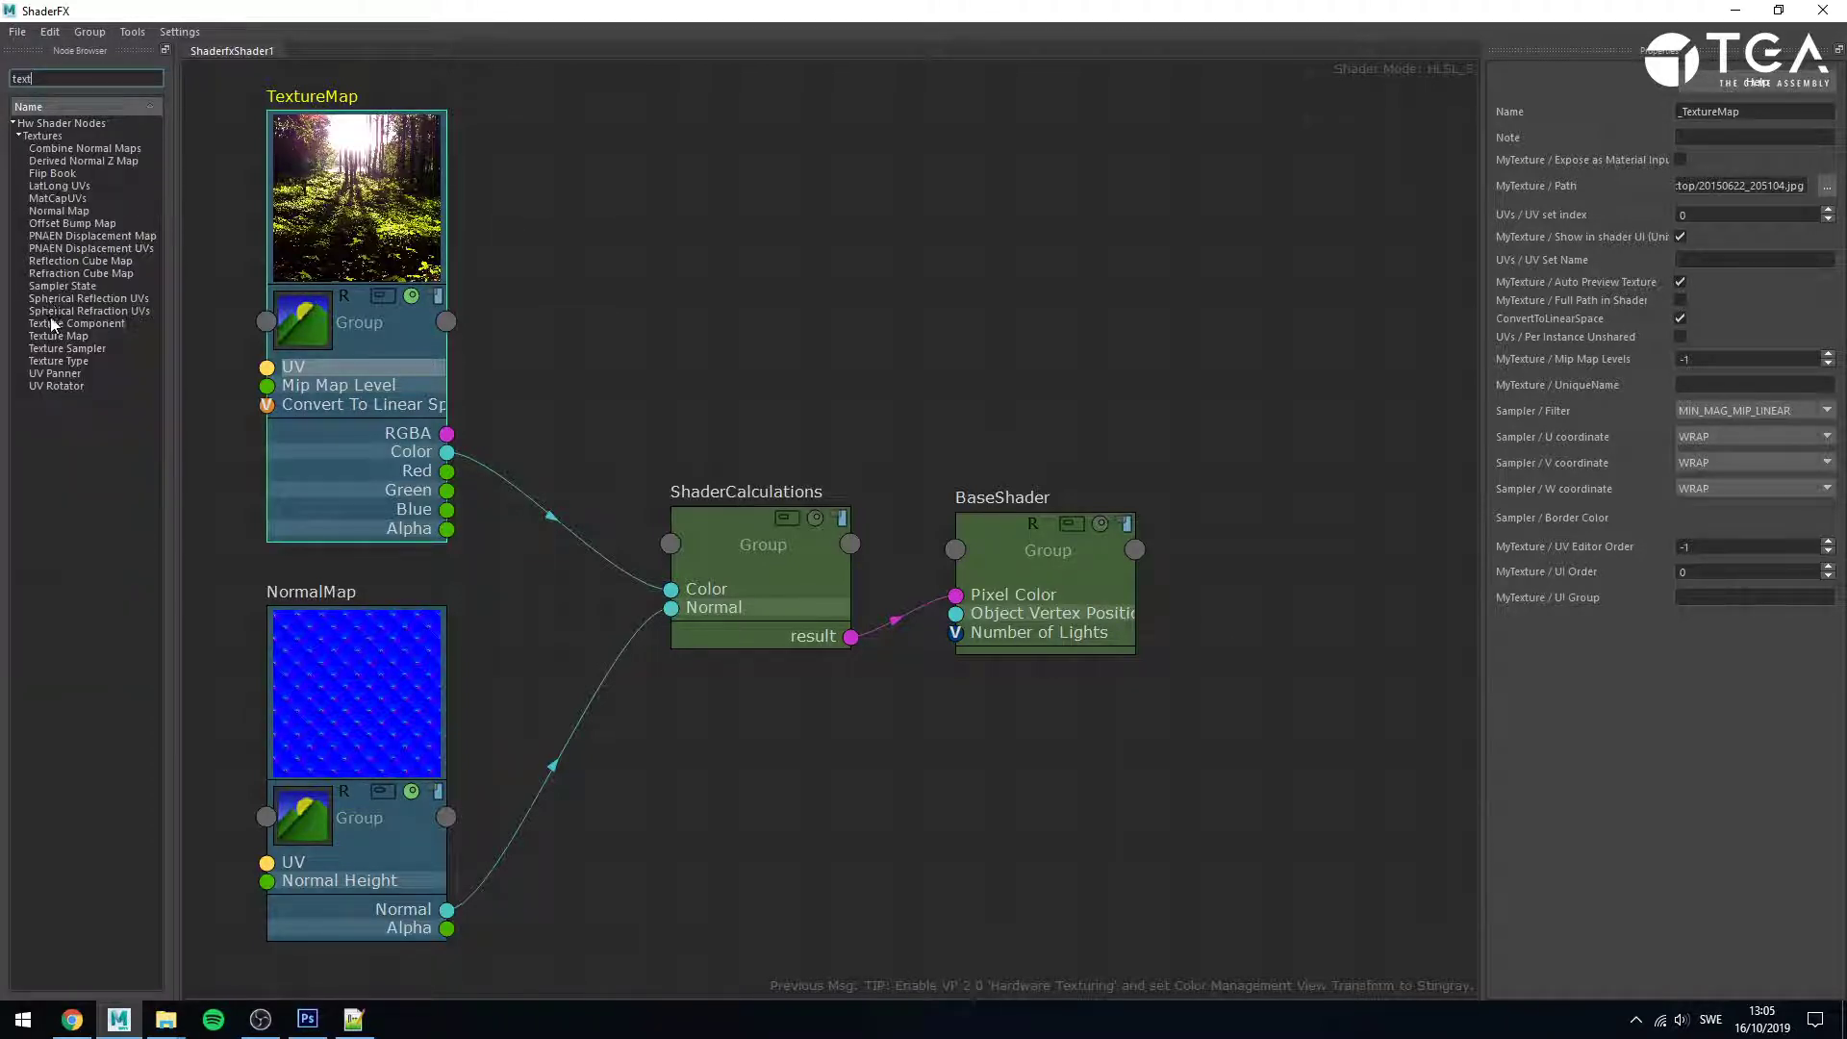
{"action": "left_click_drag", "start_coordinate": [58, 335], "coordinate": [1001, 120]}
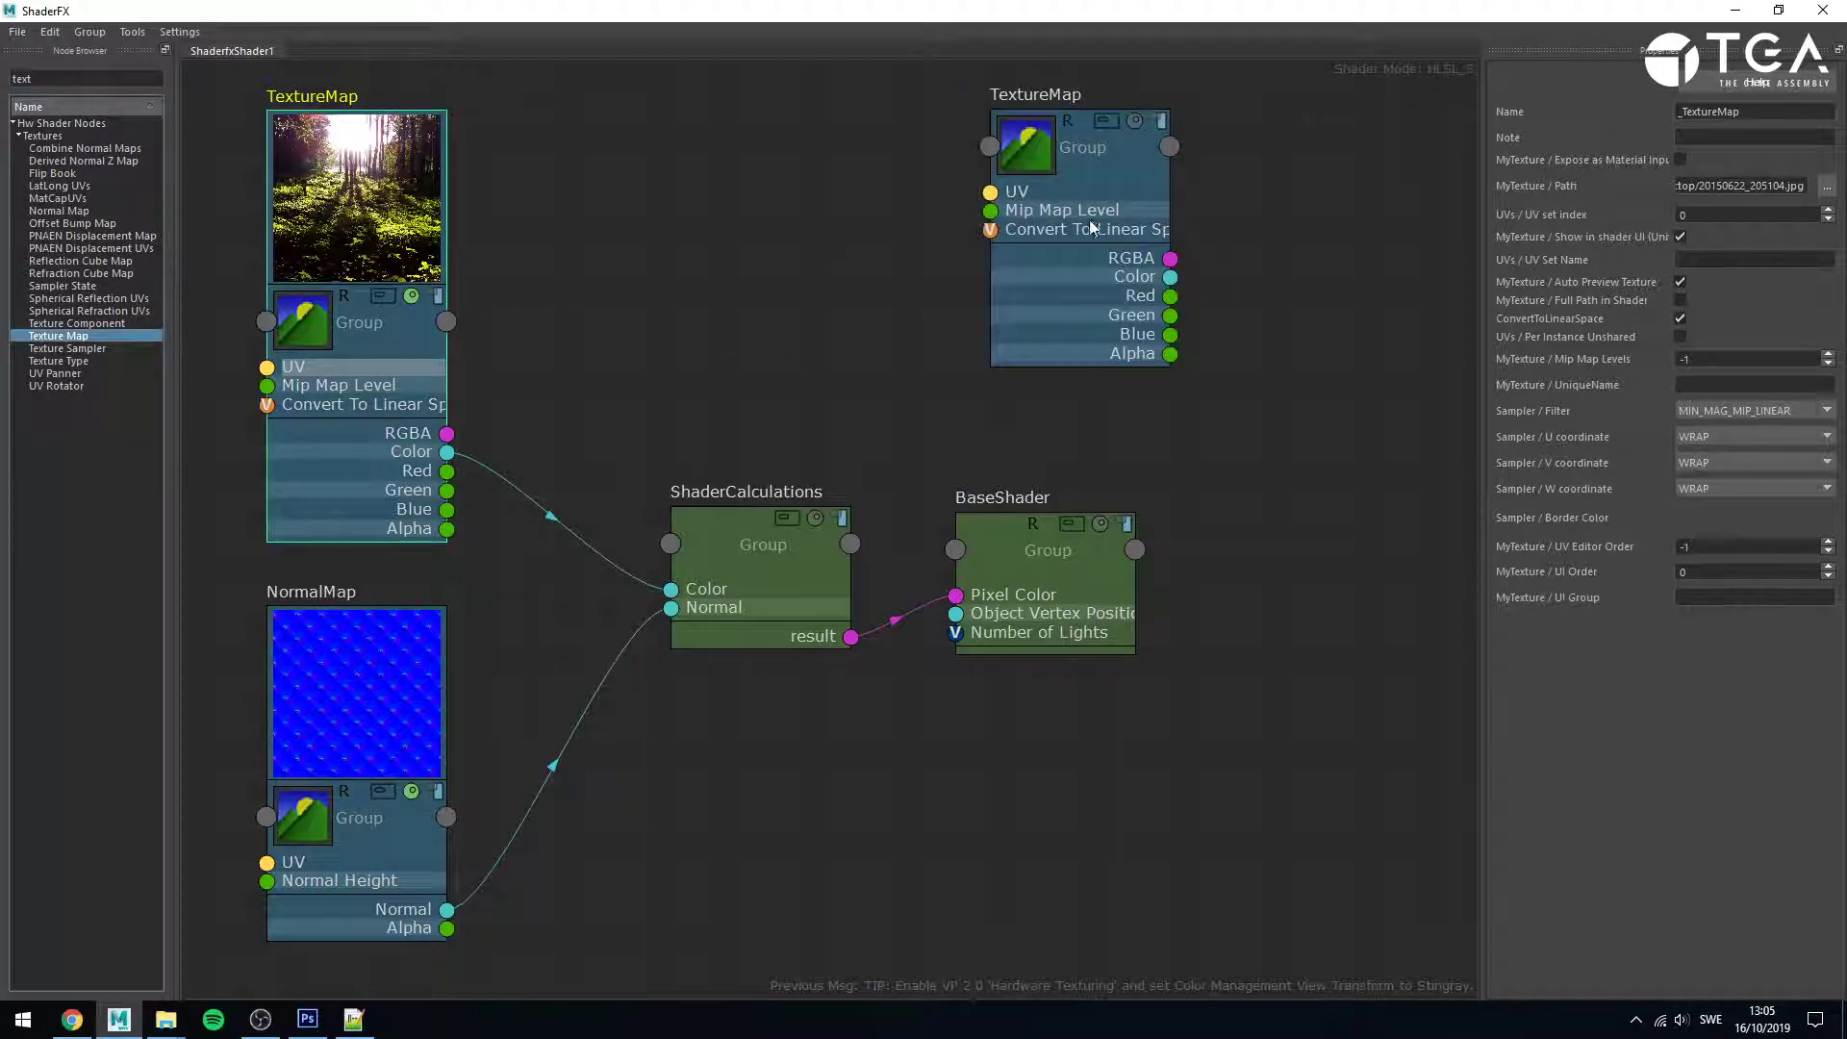
- Reposition the new Texture Map node, examine its ConvertToLinearSpace property and delete the node
{"action": "left_click_drag", "start_coordinate": [1077, 220], "coordinate": [808, 219]}
{"action": "middle_click_drag", "start_coordinate": [808, 219], "coordinate": [1045, 317]}
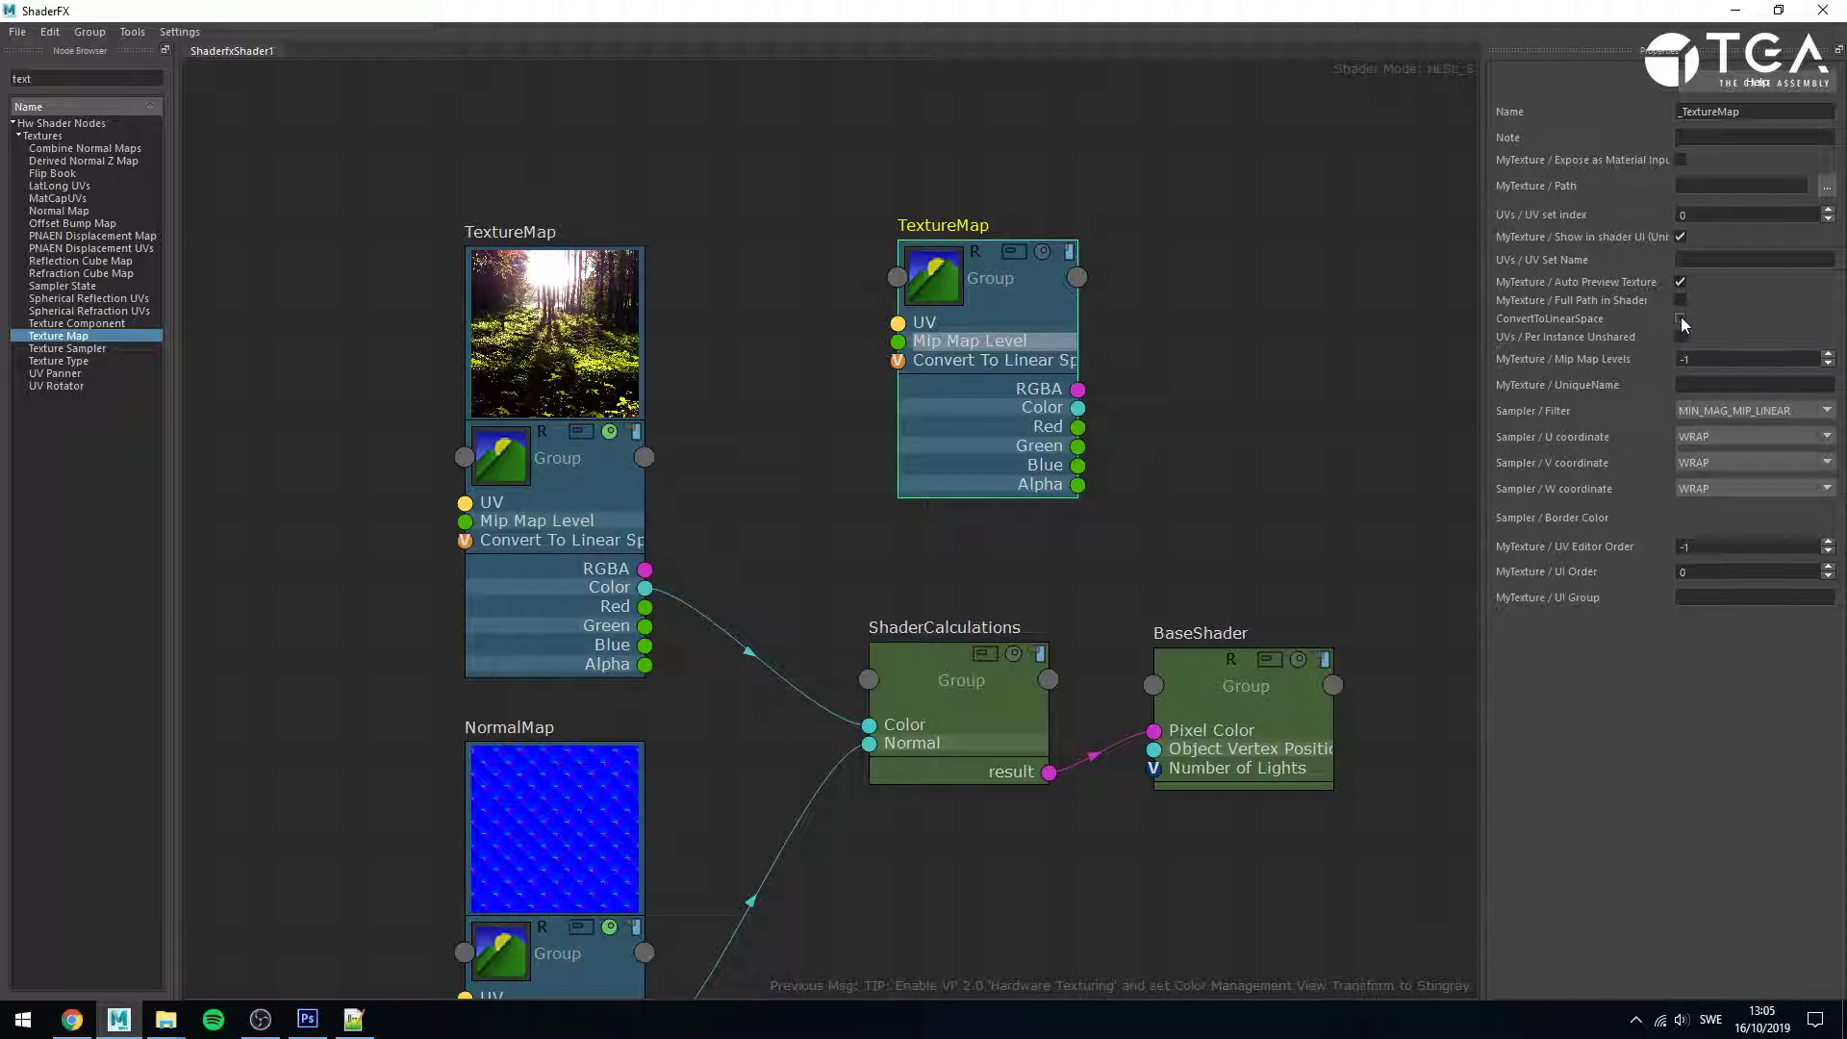
{"action": "left_click_drag", "start_coordinate": [1016, 410], "coordinate": [1010, 330]}
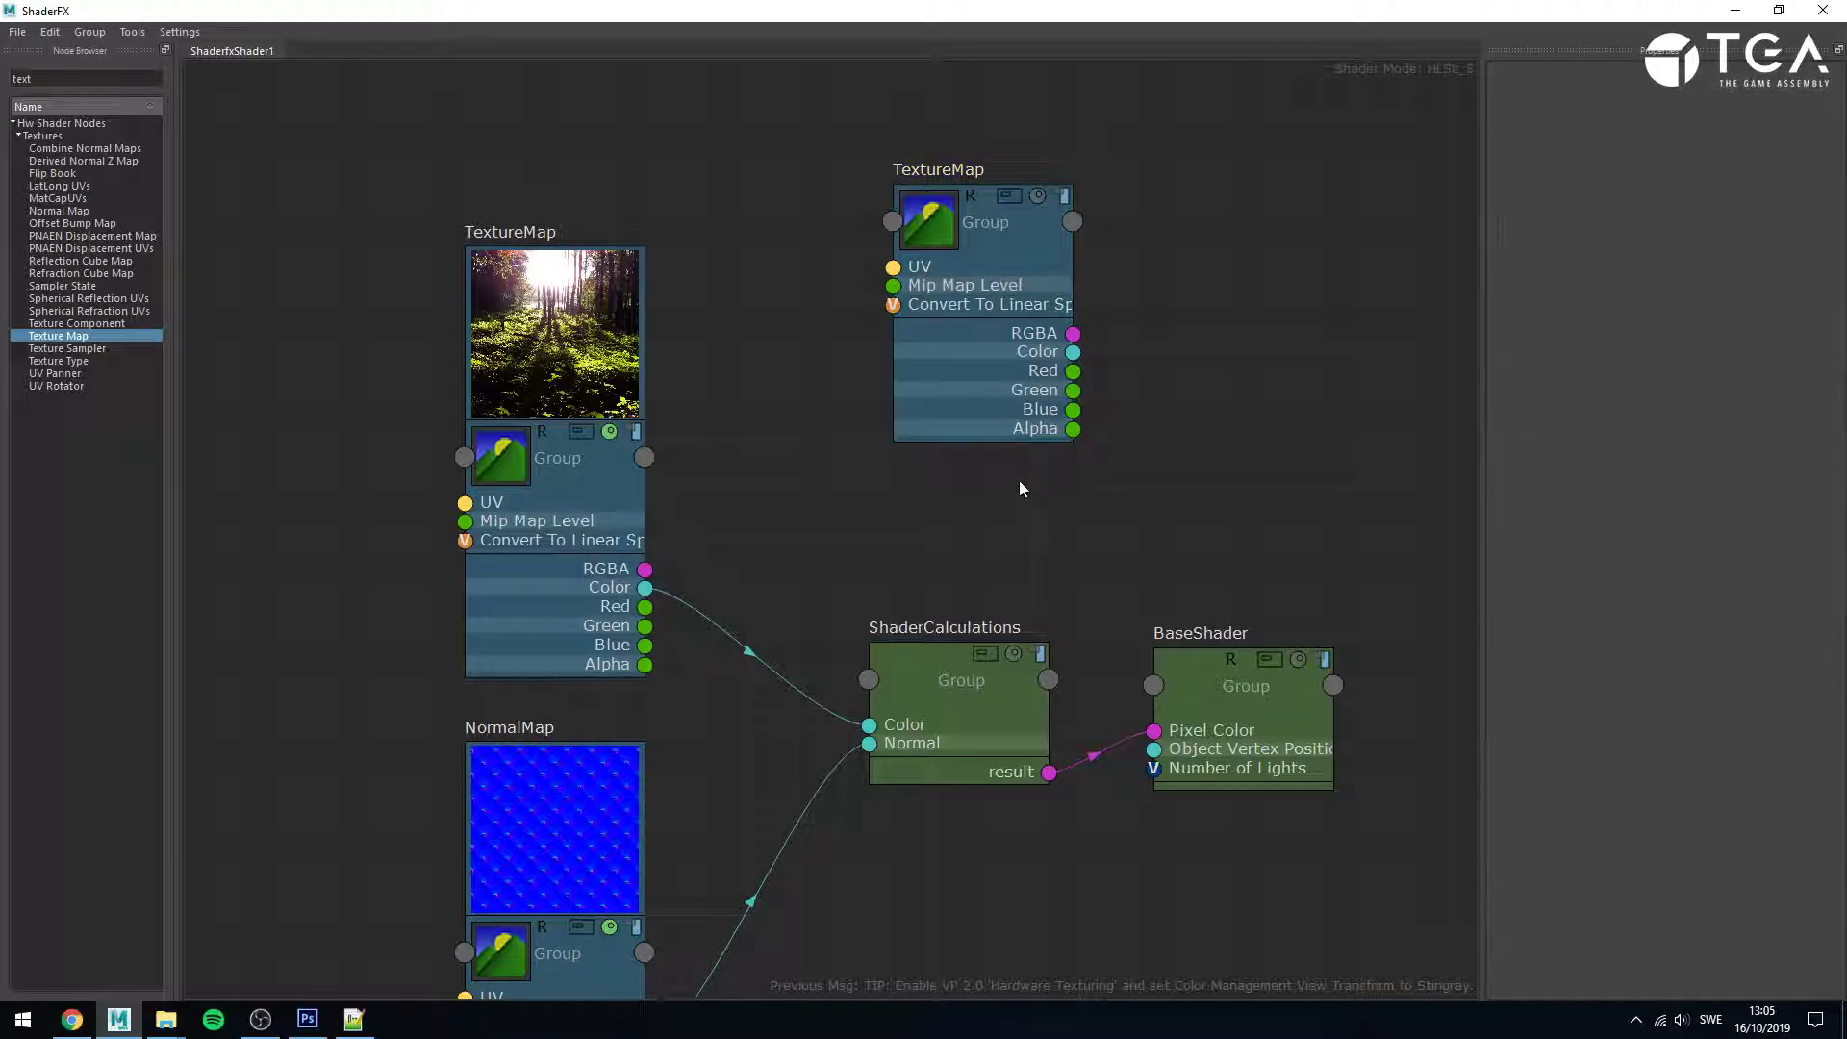
{"action": "left_click_drag", "start_coordinate": [997, 374], "coordinate": [996, 375]}
{"action": "key", "text": "Delete"}
- Compare the forest texture node and its ConvertToLinearSpace setting with the viewport plane and the source image in Photoshop
{"action": "left_click", "coordinate": [580, 313]}
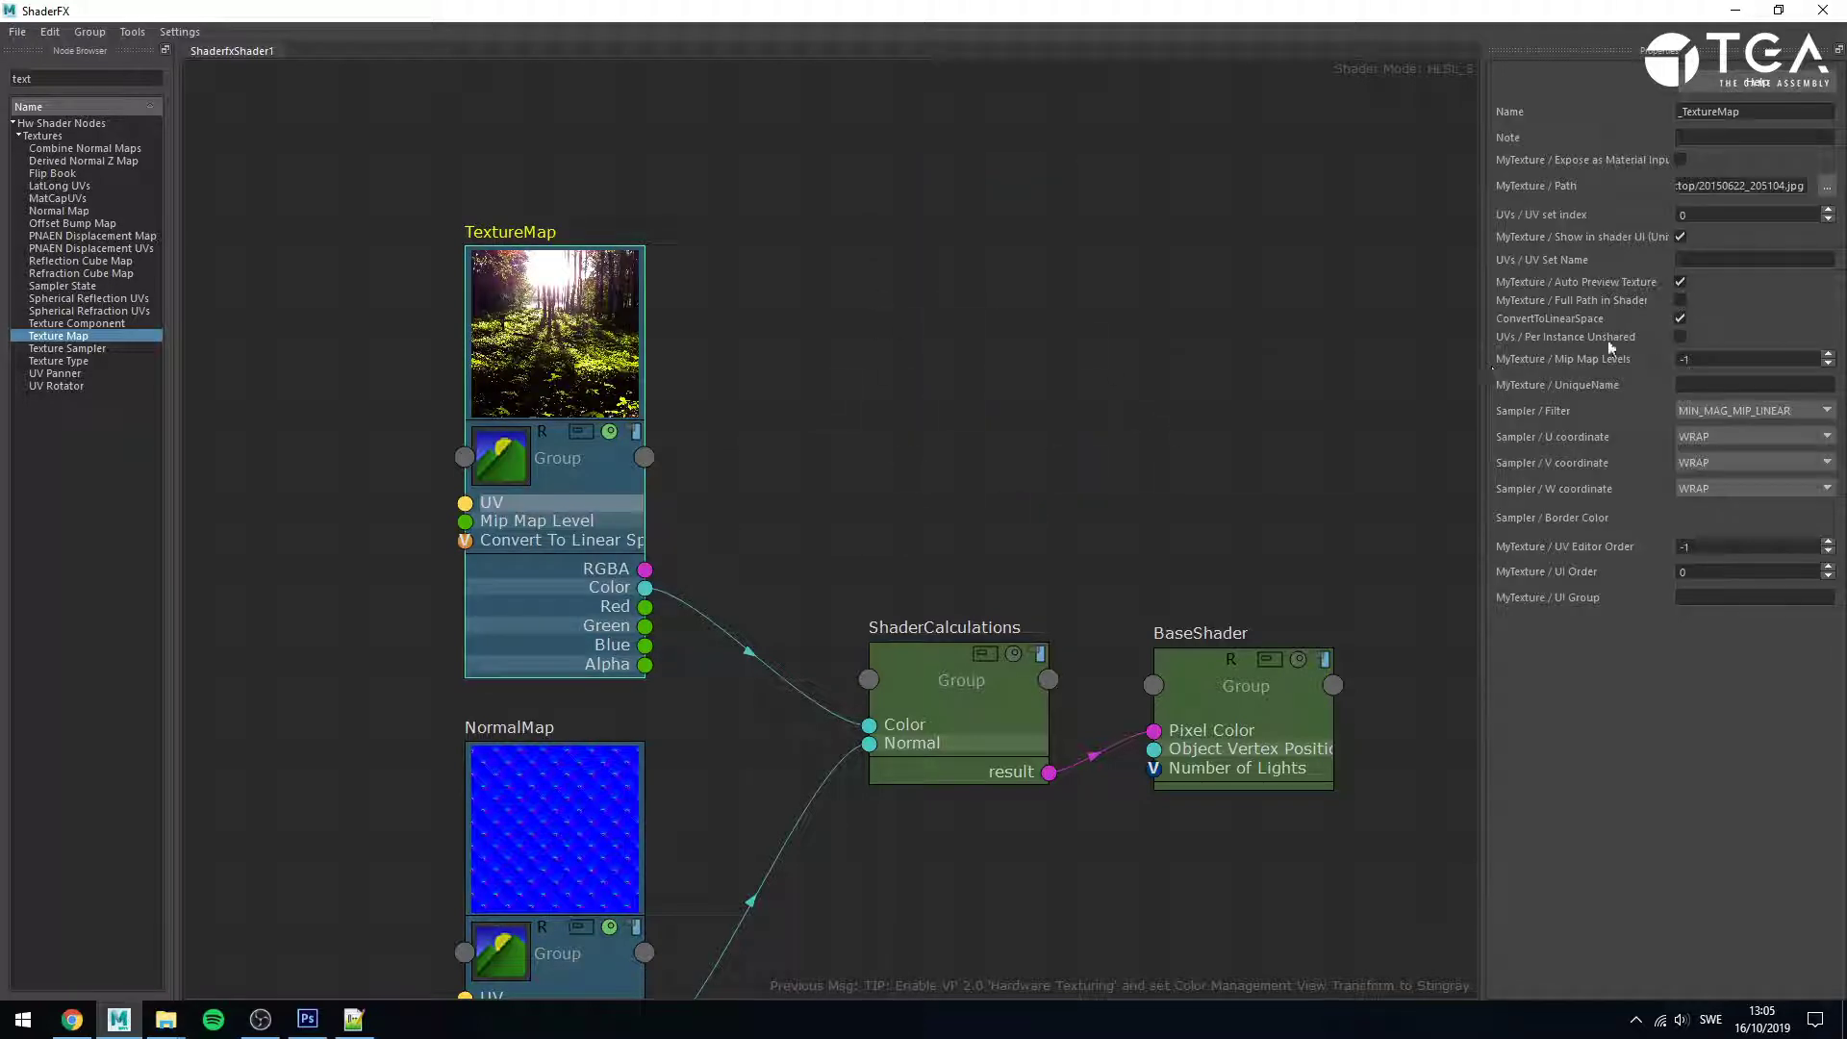
{"action": "double_click", "coordinate": [959, 11]}
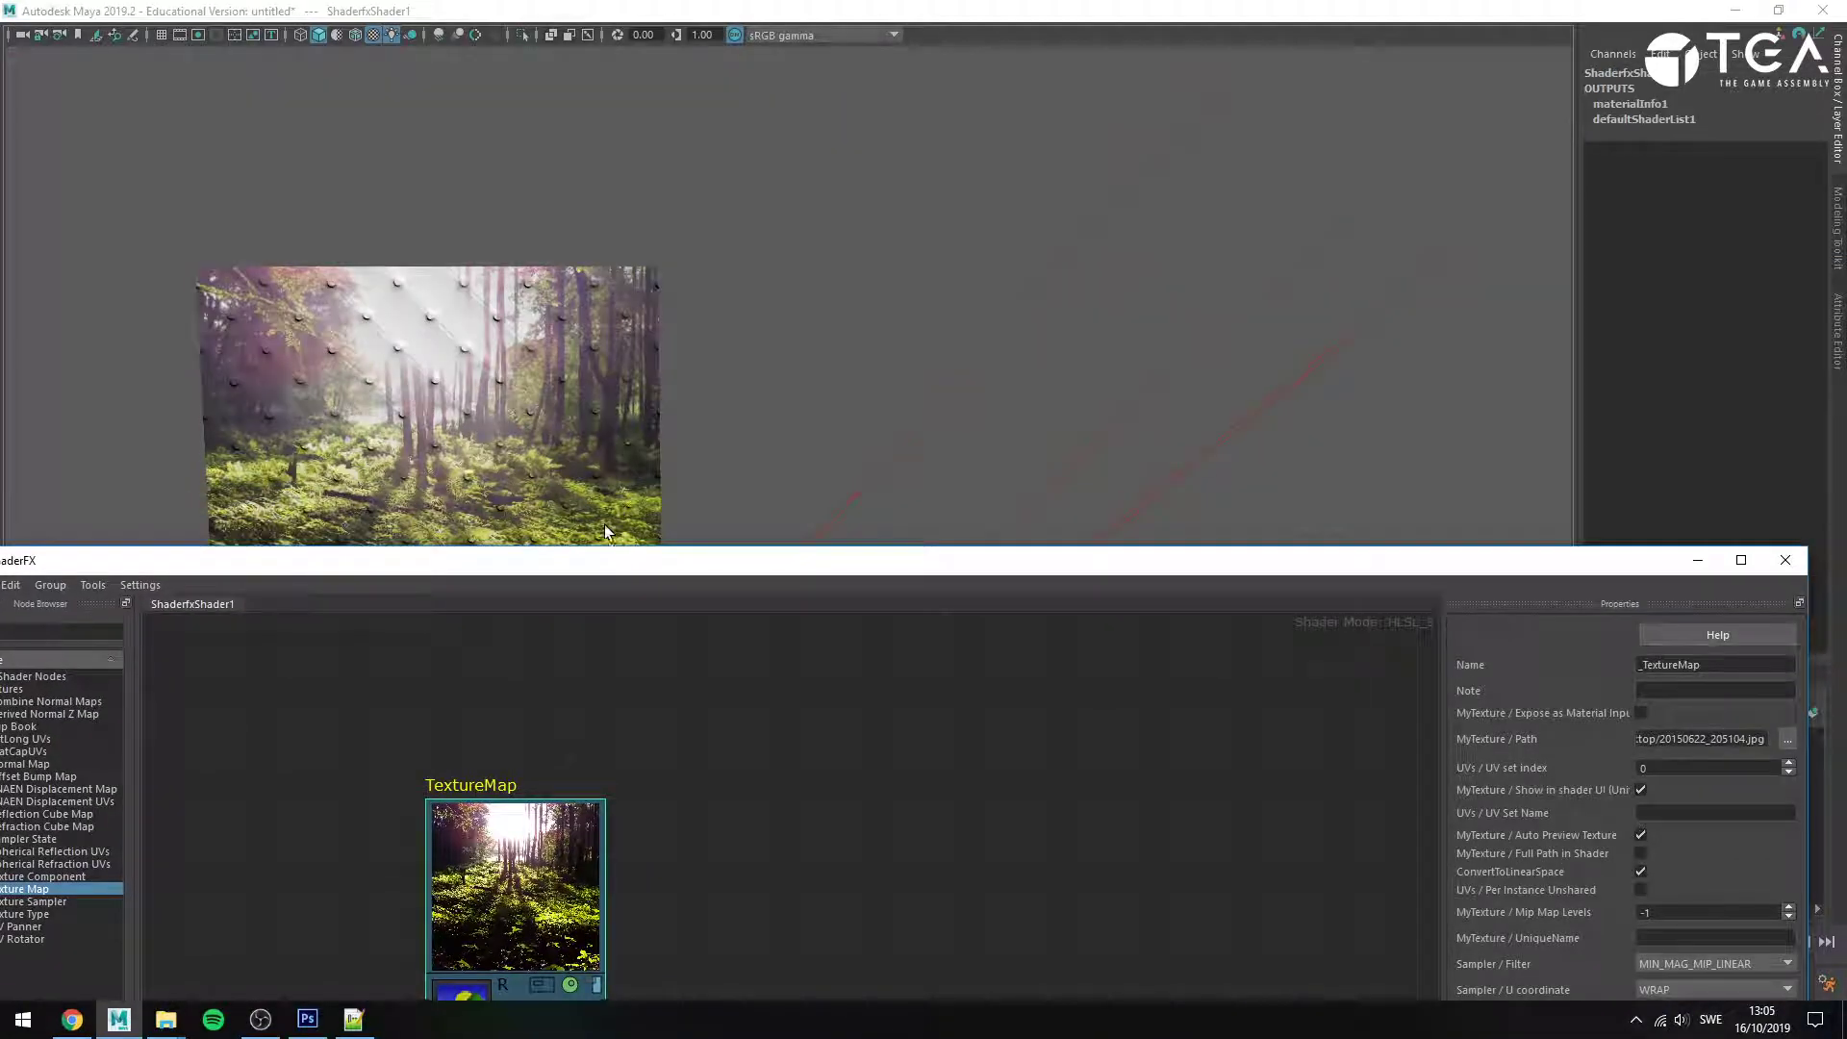
{"action": "double_click", "coordinate": [614, 560]}
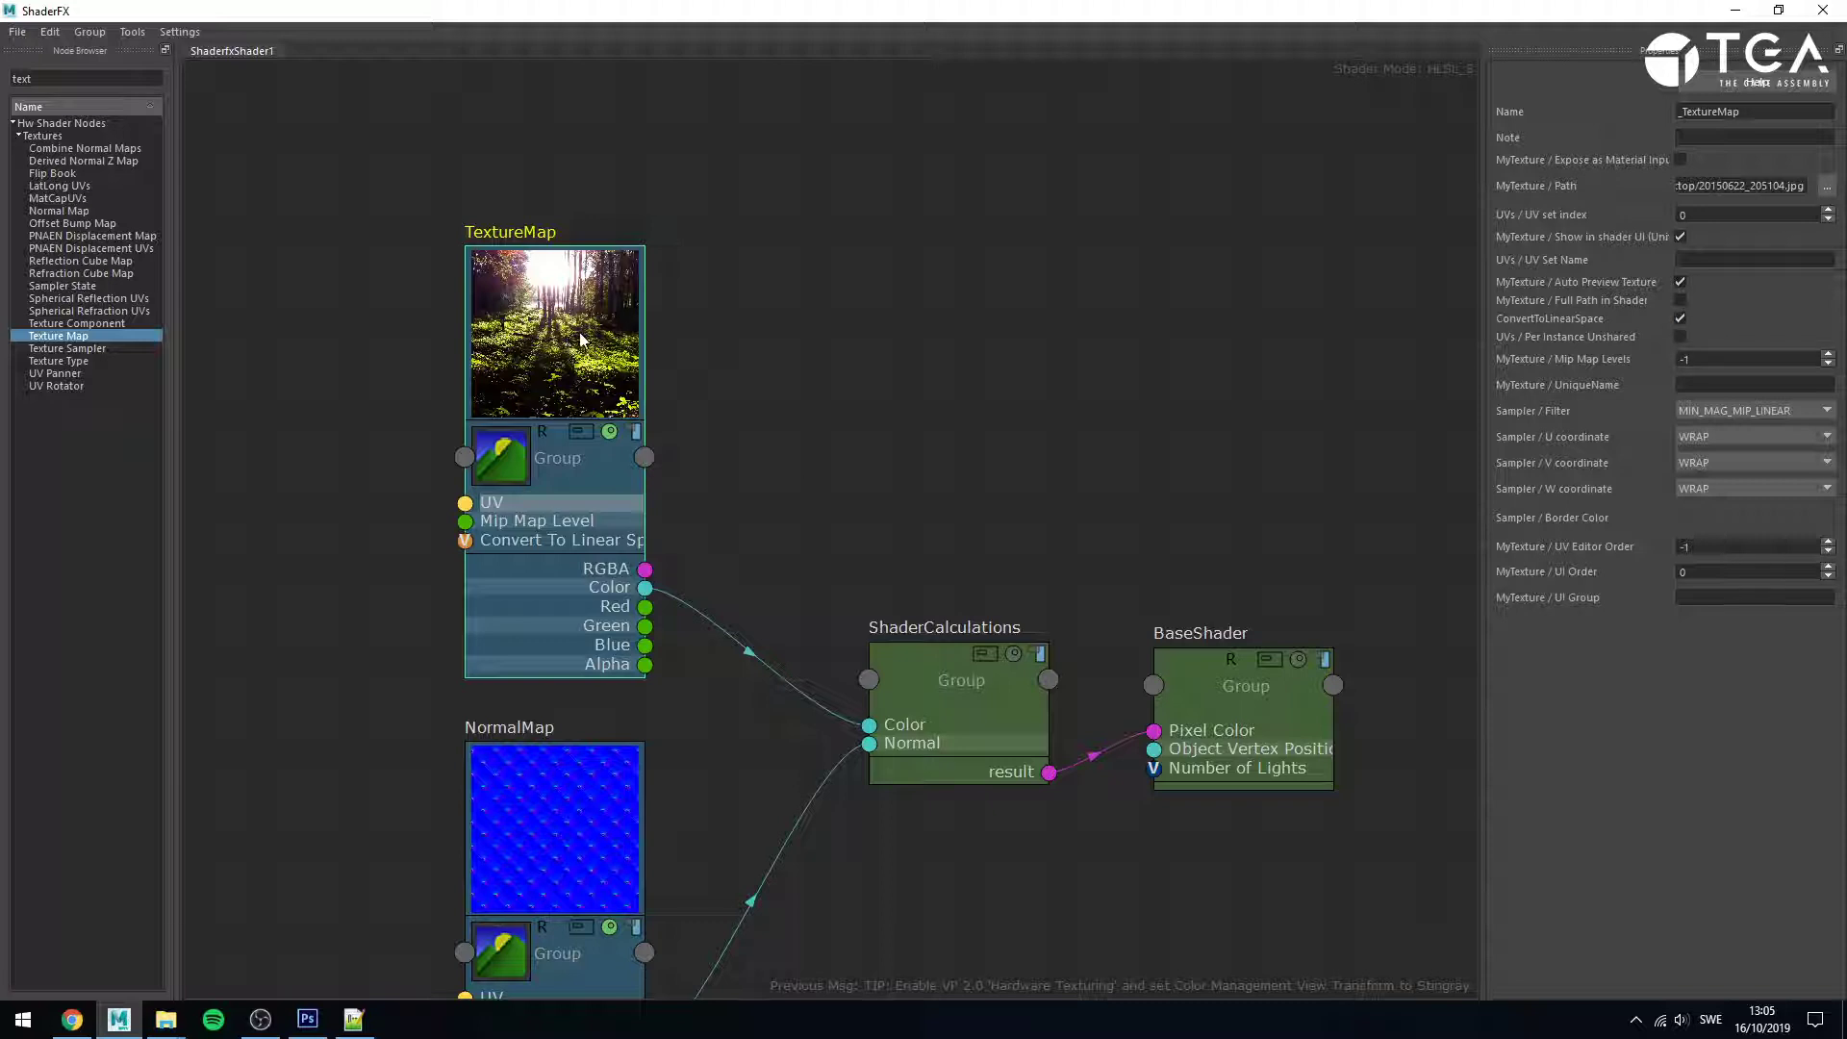
{"action": "mouse_move", "coordinate": [307, 1020]}
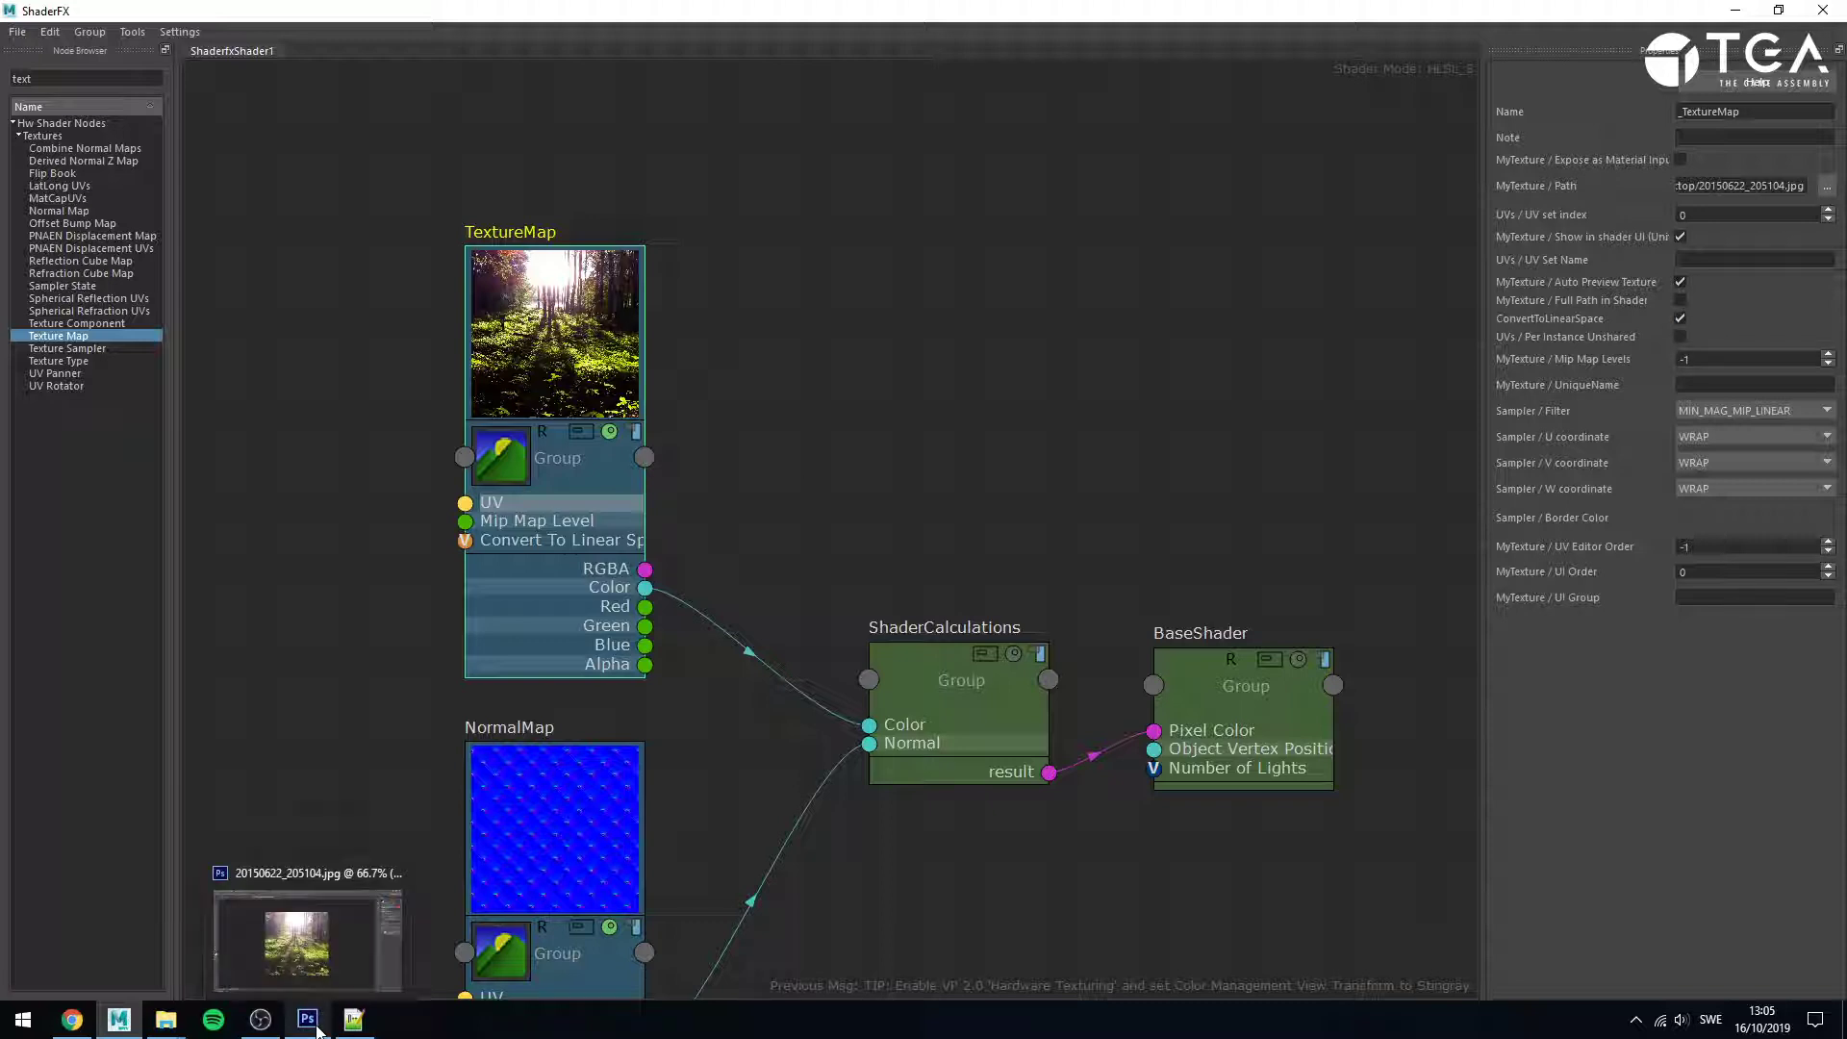
{"action": "left_click", "coordinate": [323, 926]}
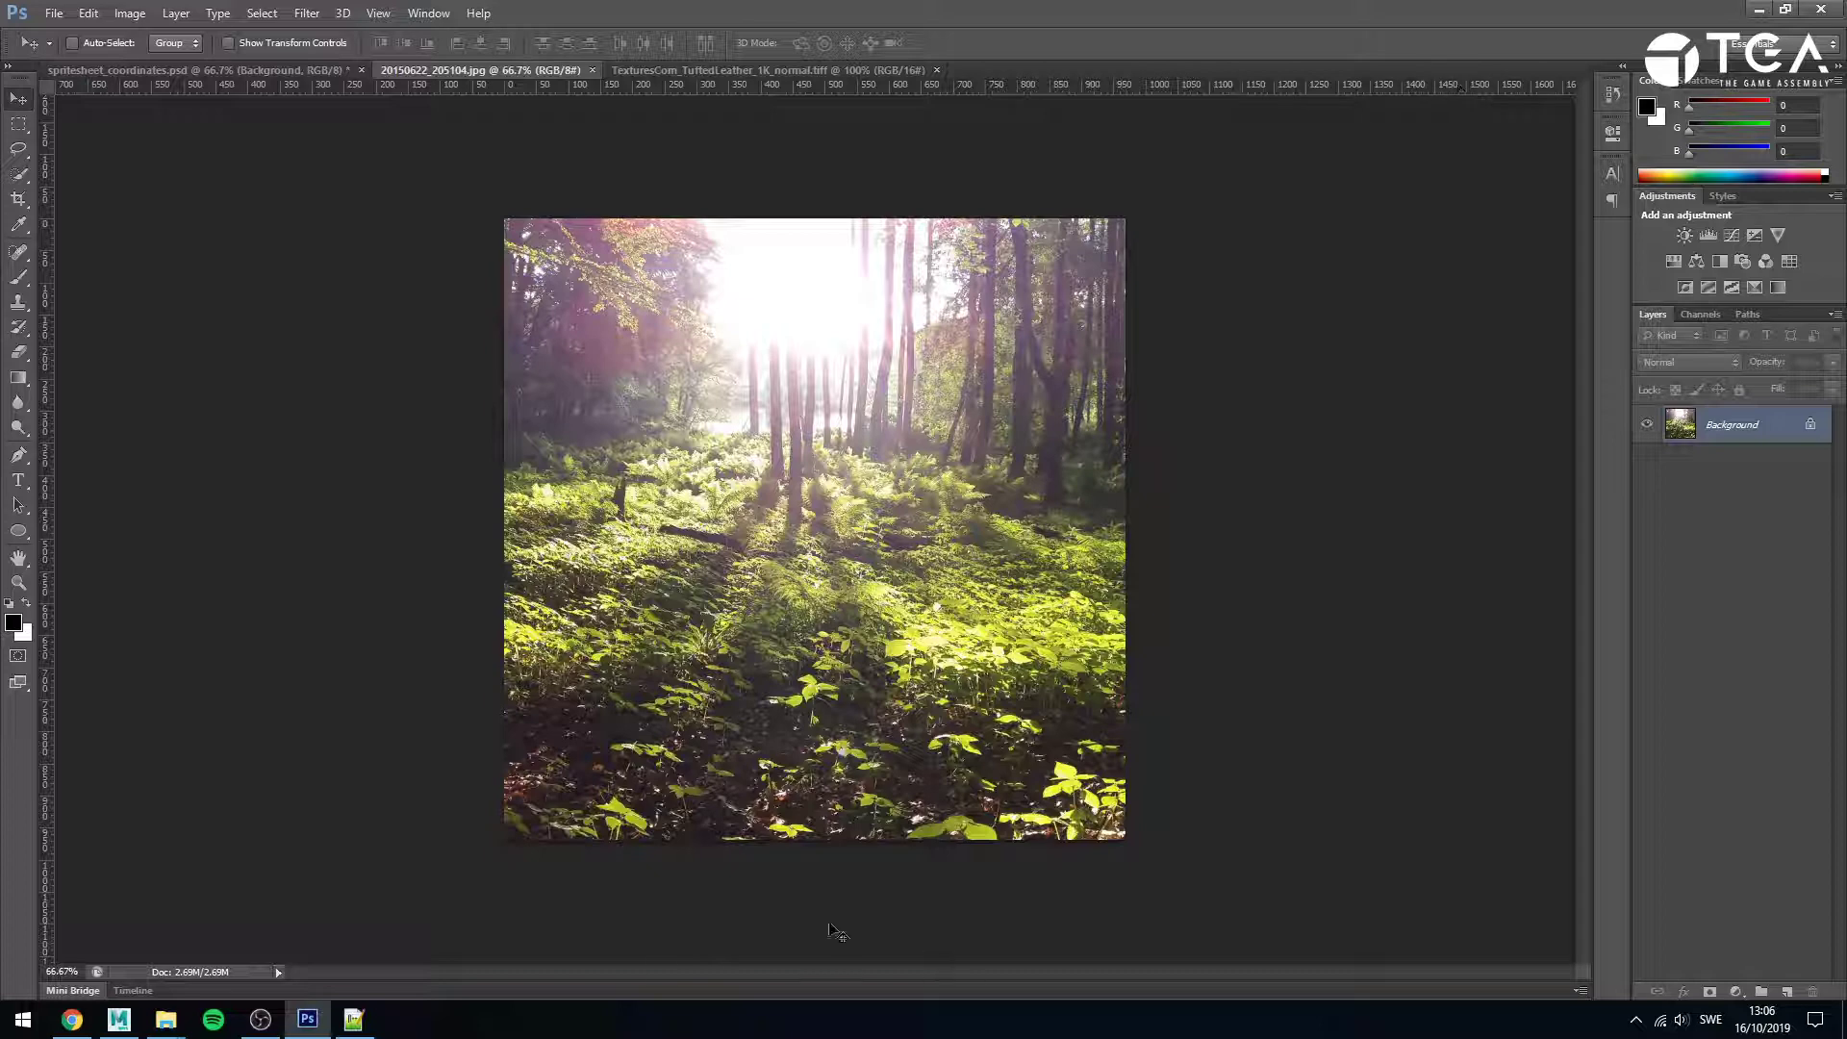
- Back in Maya, turn off ConvertToLinearSpace on the forest texture node and move ShaderFX clear of the plane
{"action": "left_click", "coordinate": [119, 1019]}
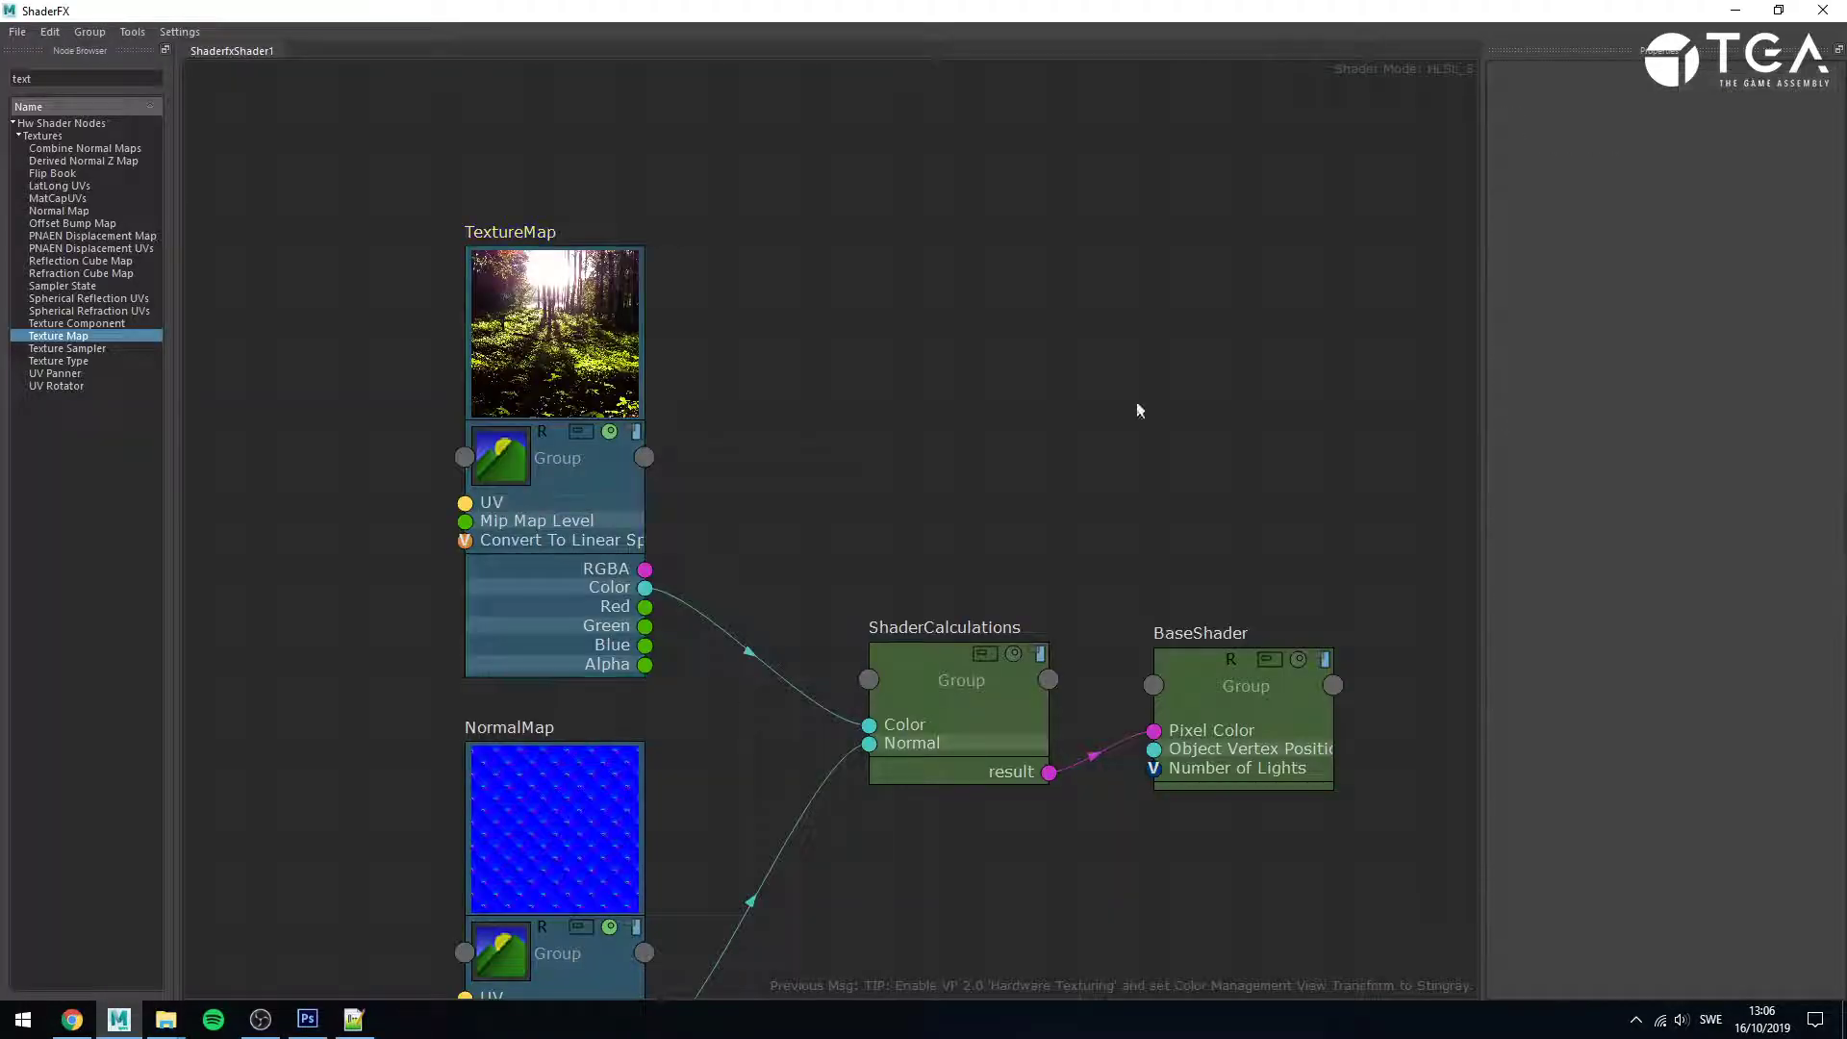
{"action": "left_click", "coordinate": [527, 316]}
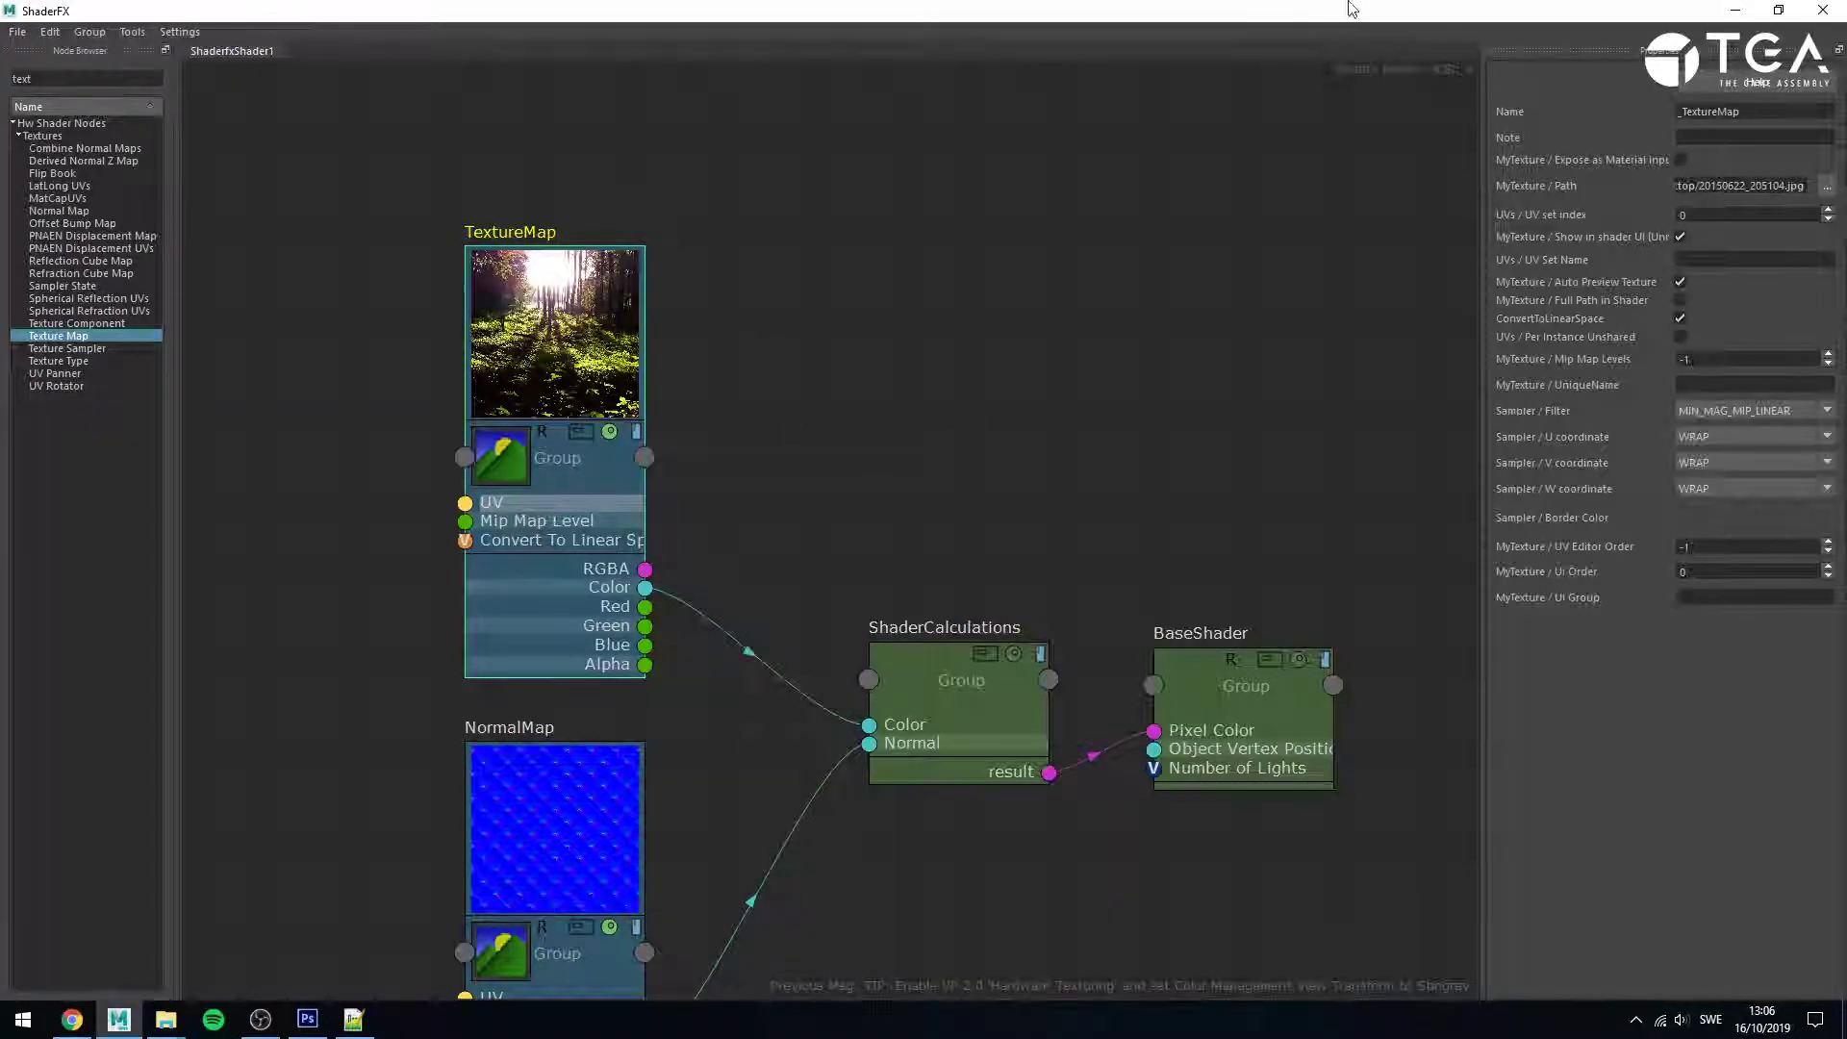
{"action": "left_click_drag", "start_coordinate": [1346, 10], "coordinate": [1015, 503]}
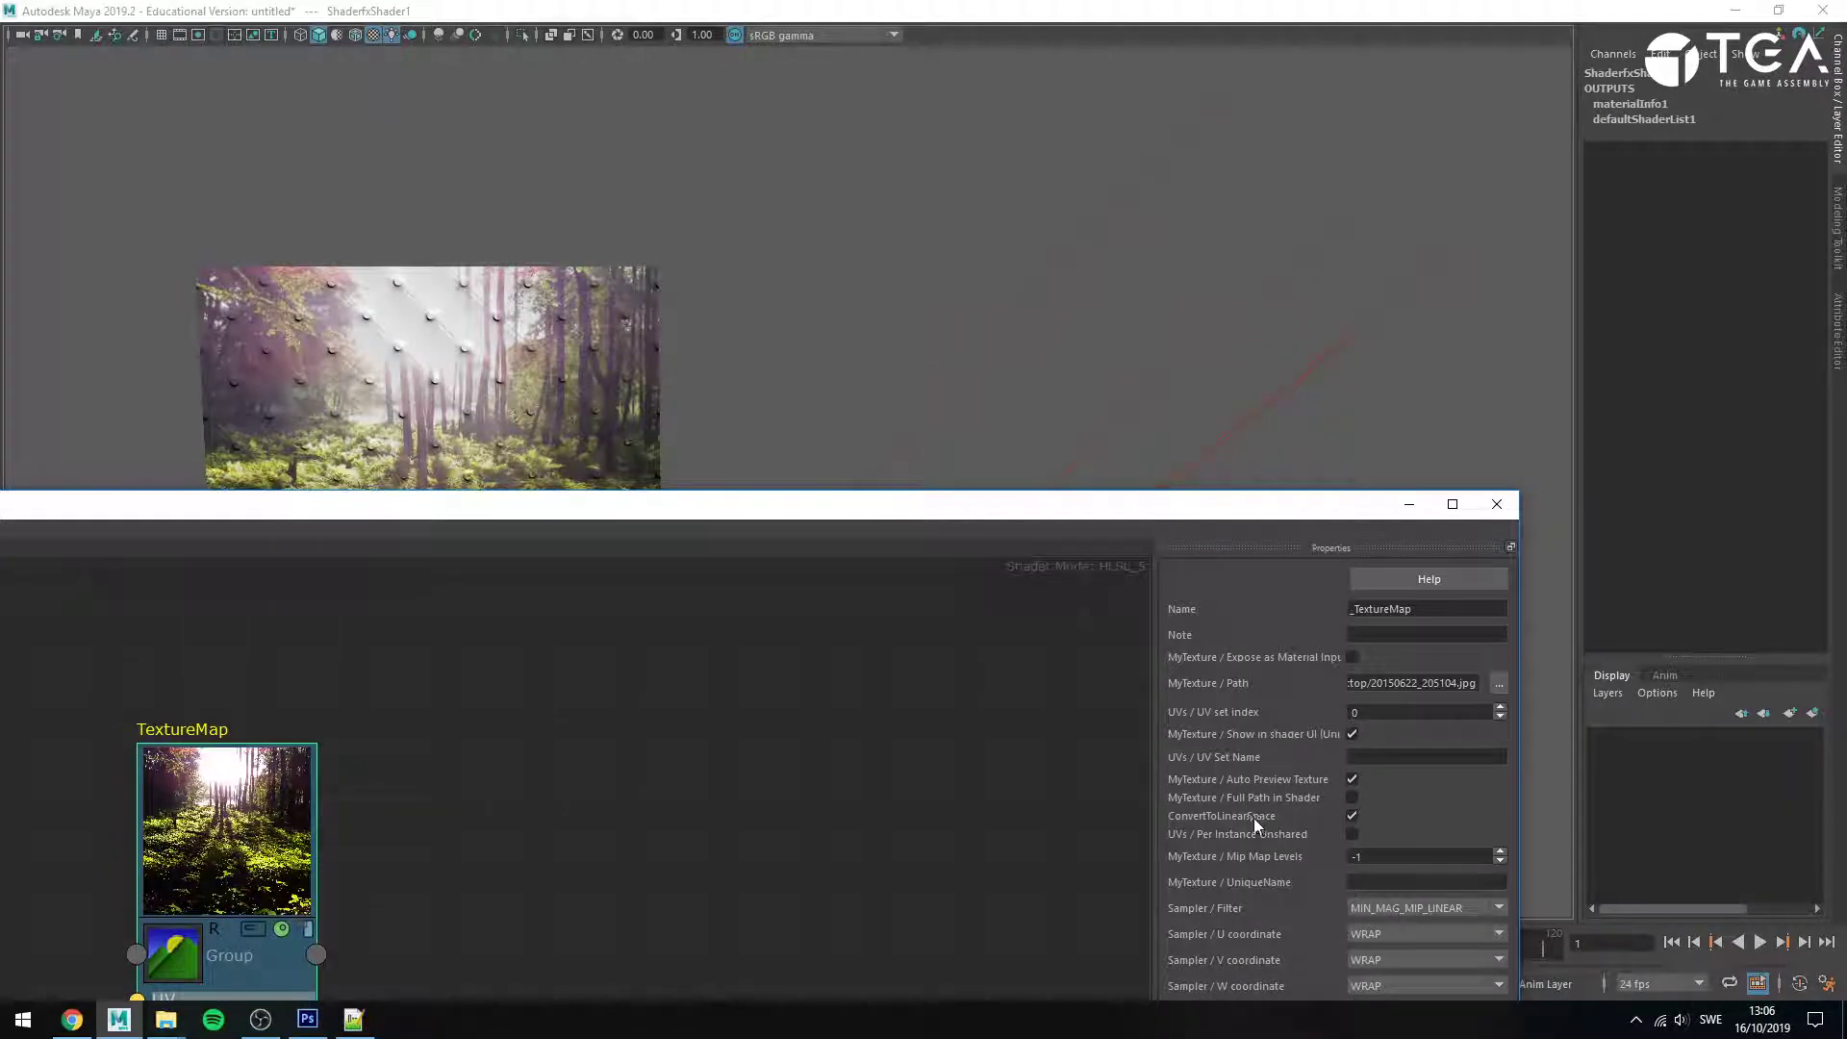
{"action": "left_click", "coordinate": [1352, 816]}
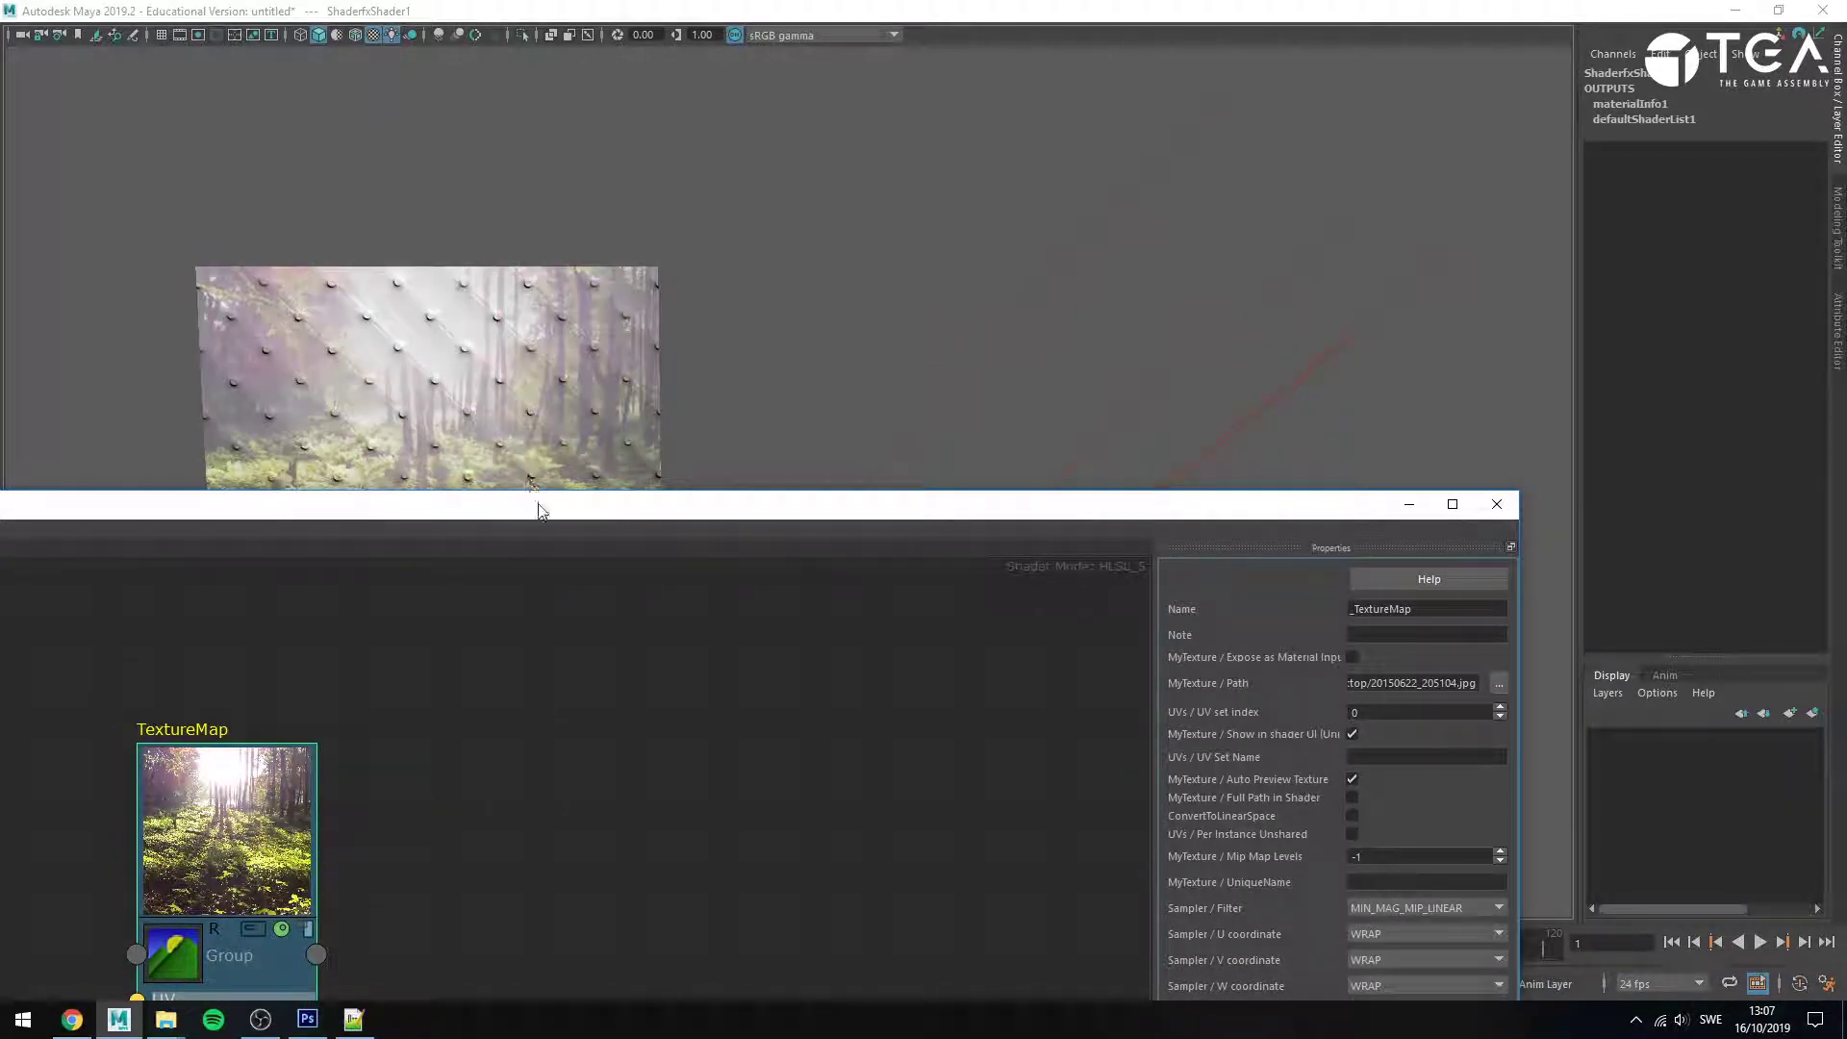
{"action": "left_click_drag", "start_coordinate": [543, 512], "coordinate": [595, 825]}
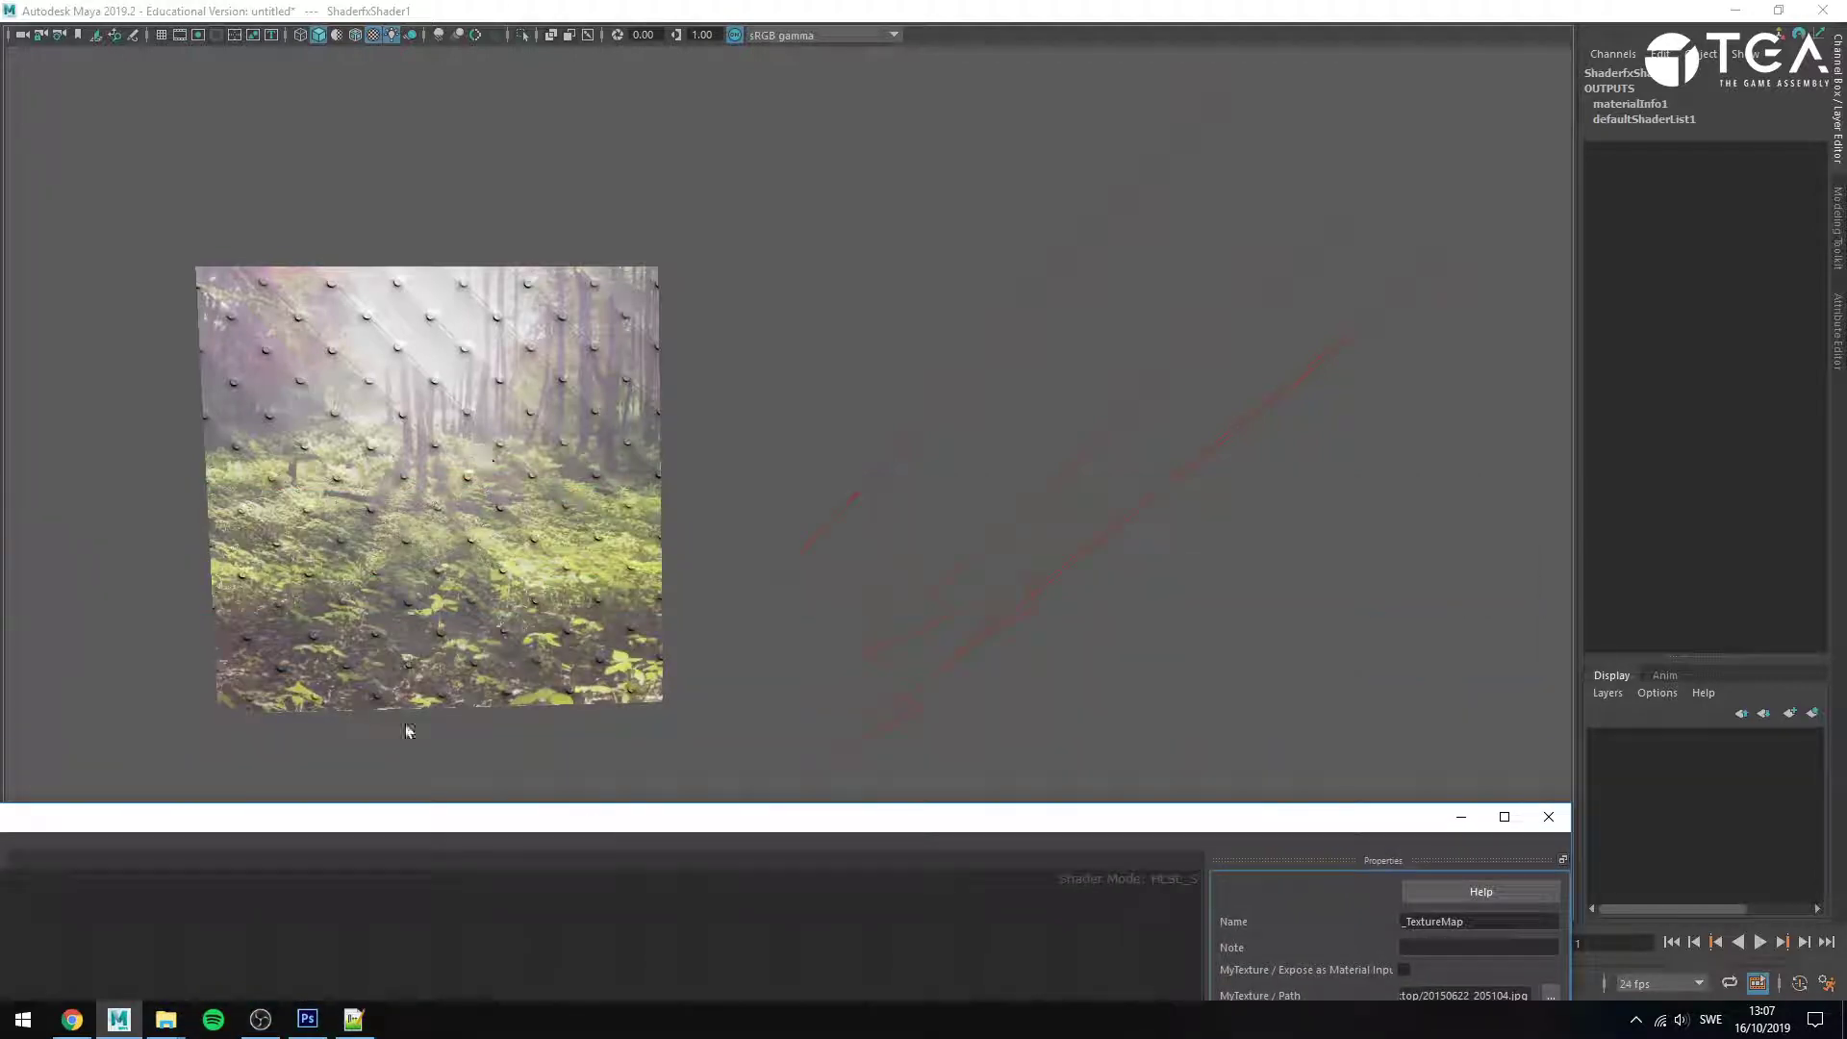
- Place Photoshop's forest image beside the Maya viewport to compare them, maximize Photoshop again and switch to the Notepad++ notes
{"action": "left_click", "coordinate": [320, 1025]}
{"action": "left_click_drag", "start_coordinate": [1111, 14], "coordinate": [1168, 96]}
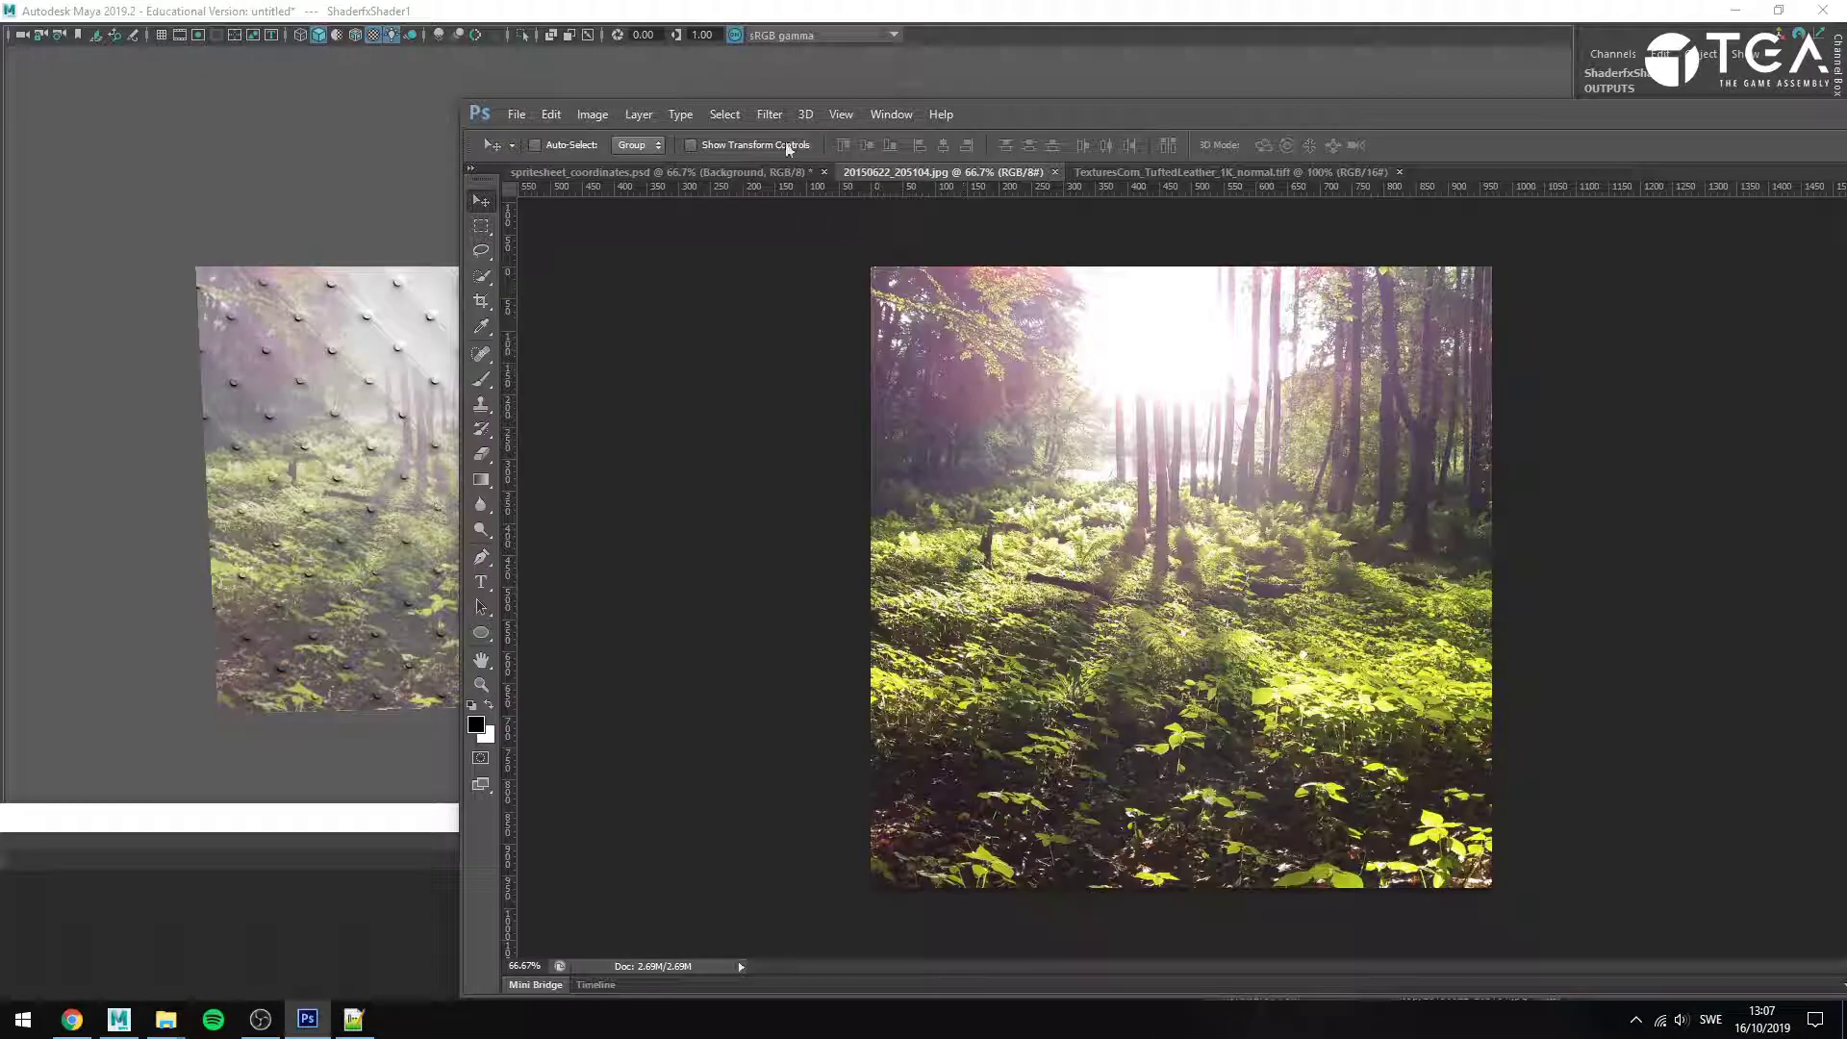
{"action": "left_click_drag", "start_coordinate": [1031, 105], "coordinate": [1274, 84]}
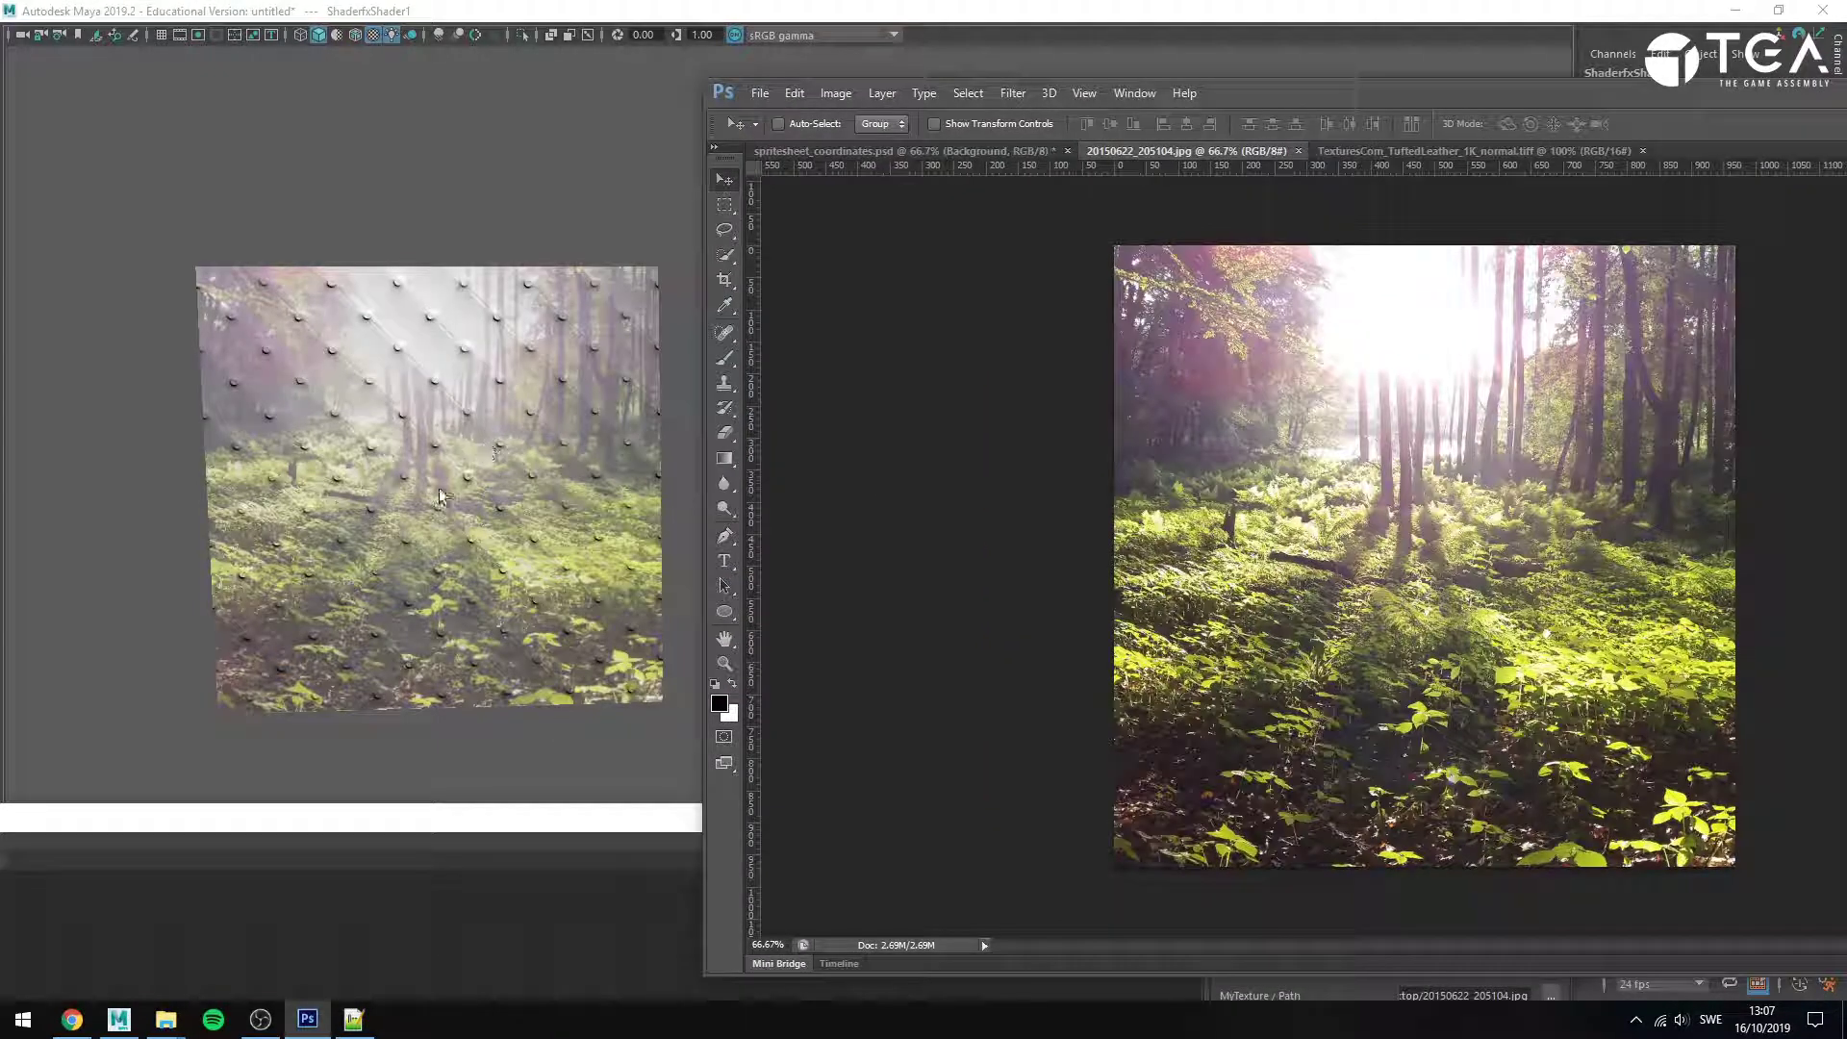
{"action": "double_click", "coordinate": [1431, 96]}
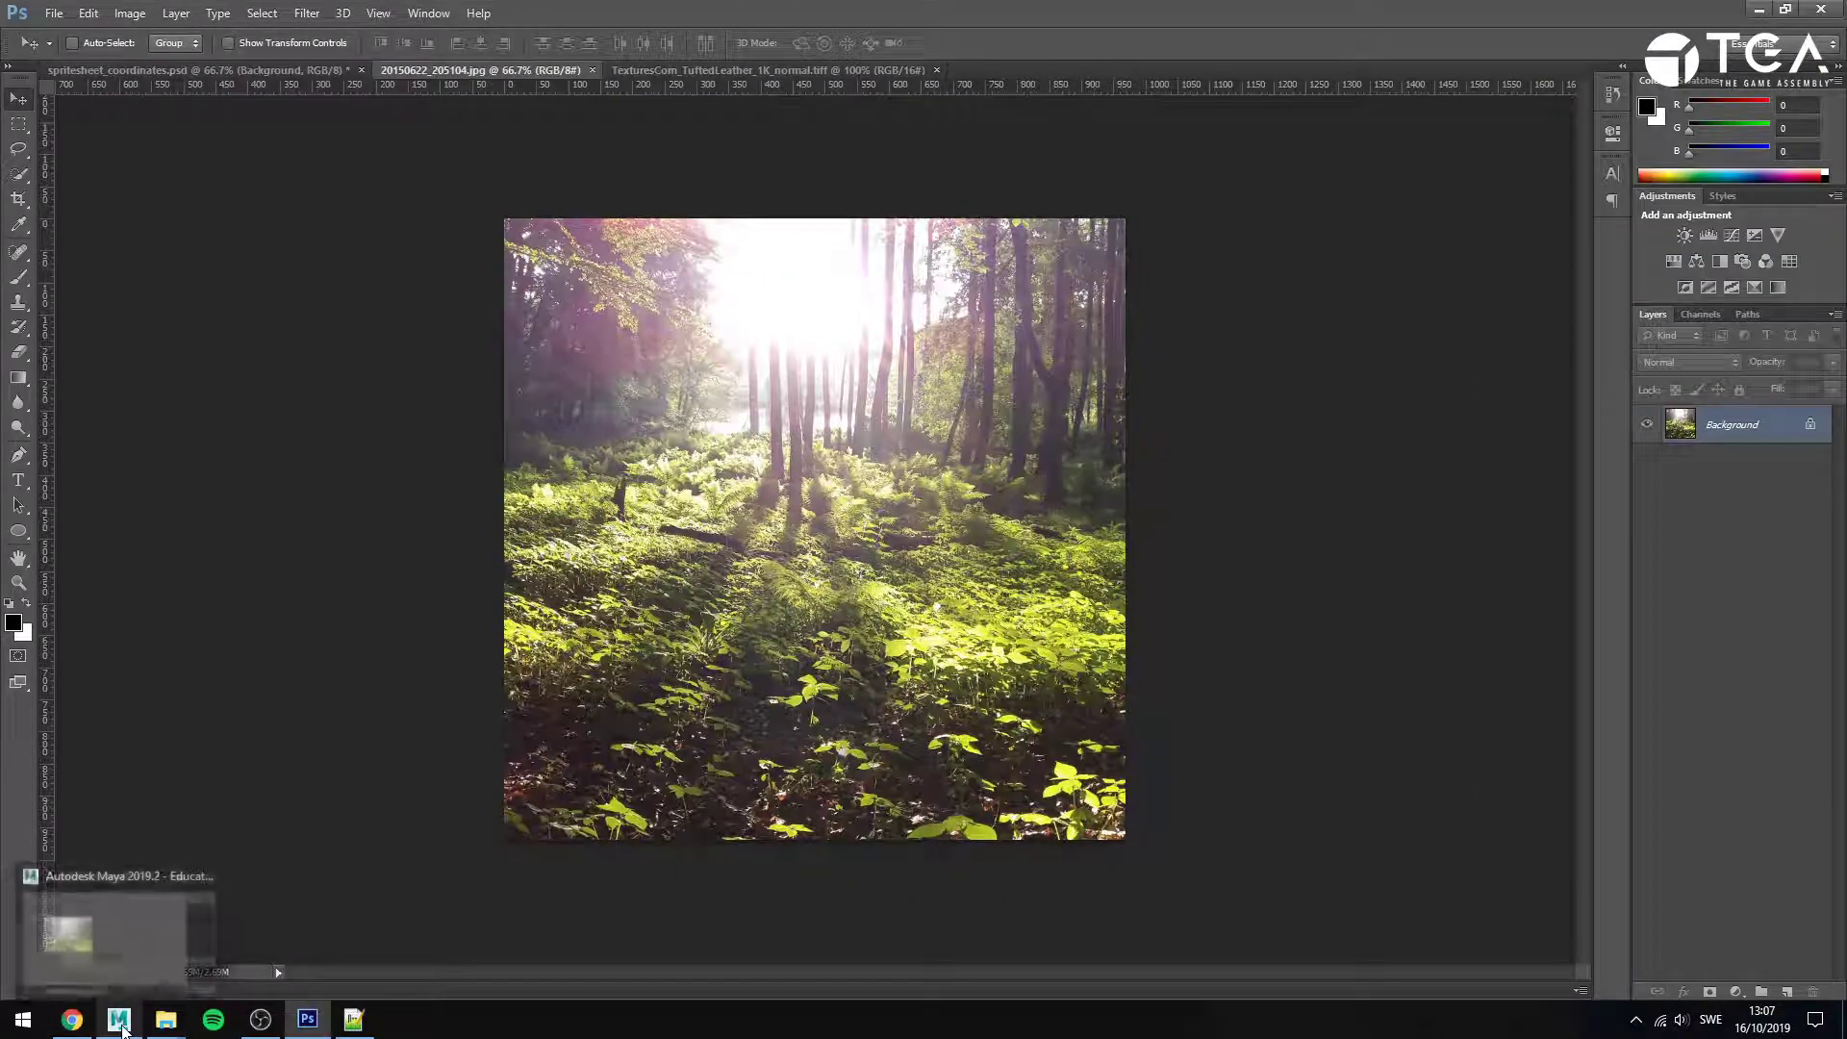
{"action": "left_click", "coordinate": [356, 1020]}
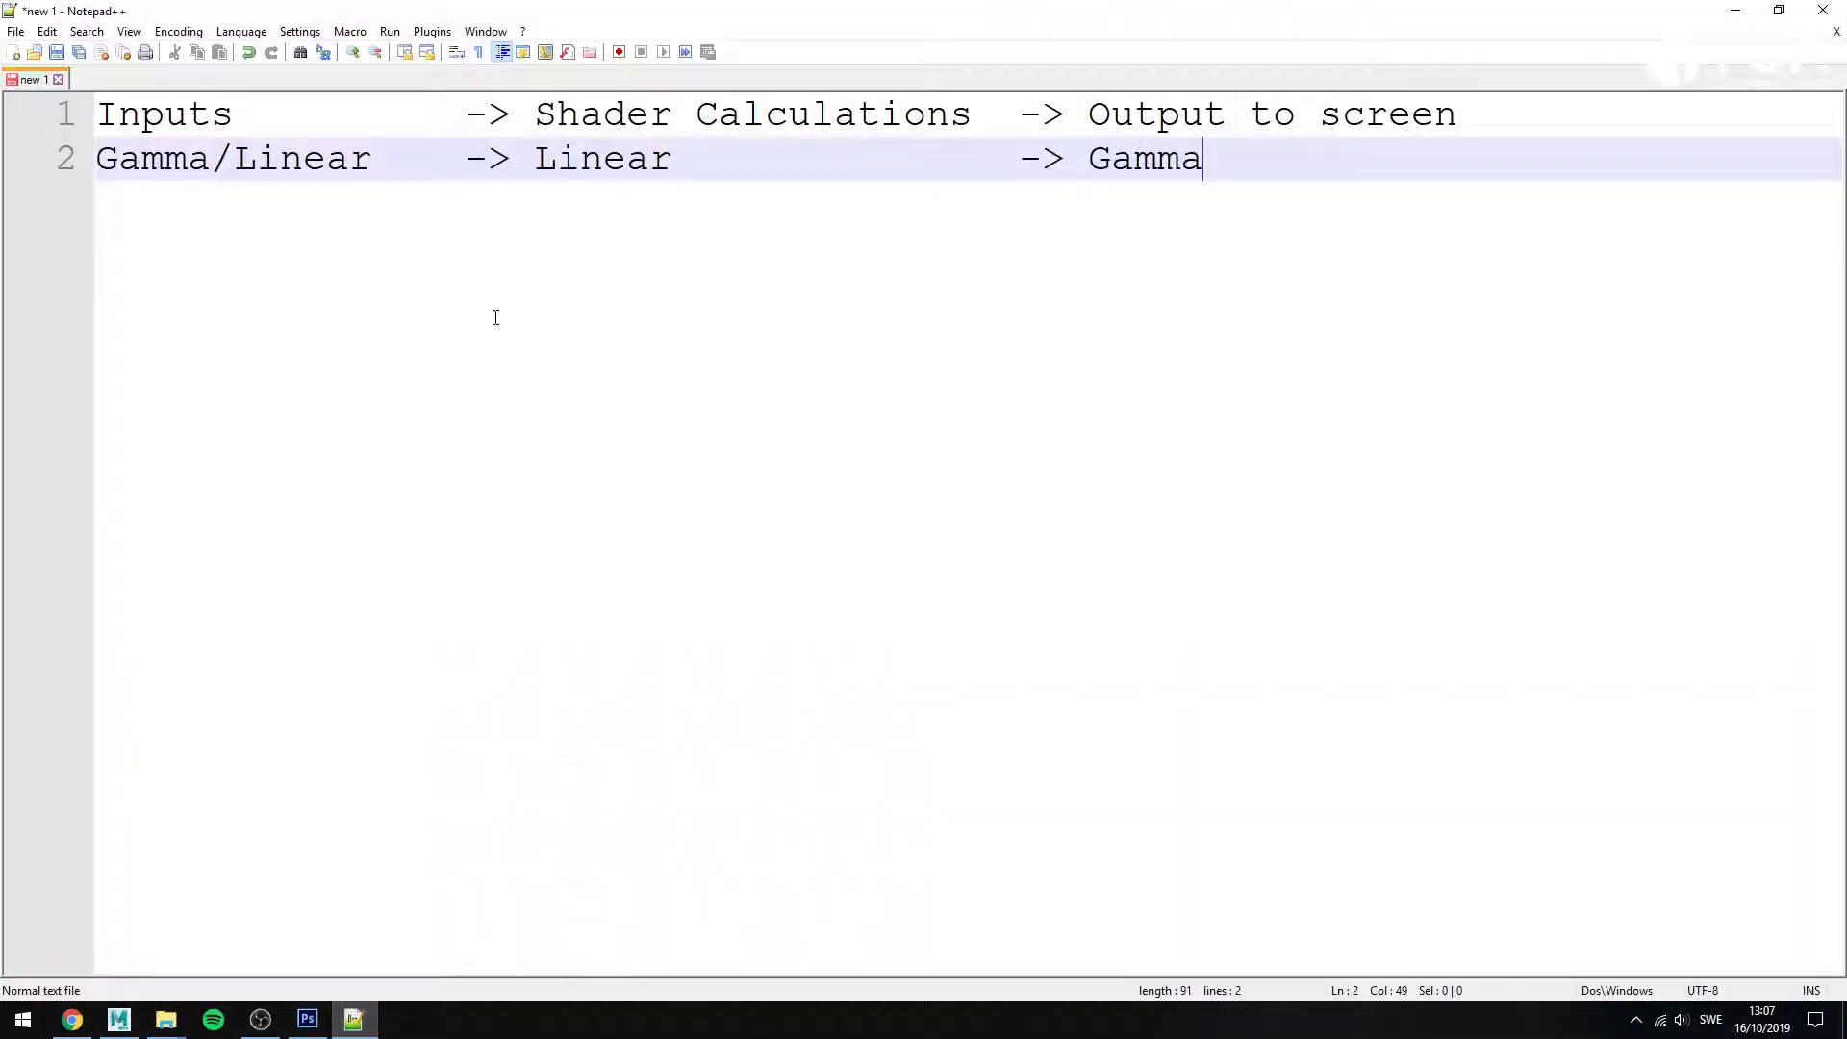
- Highlight the Linear and Gamma inputs and the Linear calculation stage in the Notepad++ notes to trace the colour flow
{"action": "left_click_drag", "start_coordinate": [255, 177], "coordinate": [469, 177]}
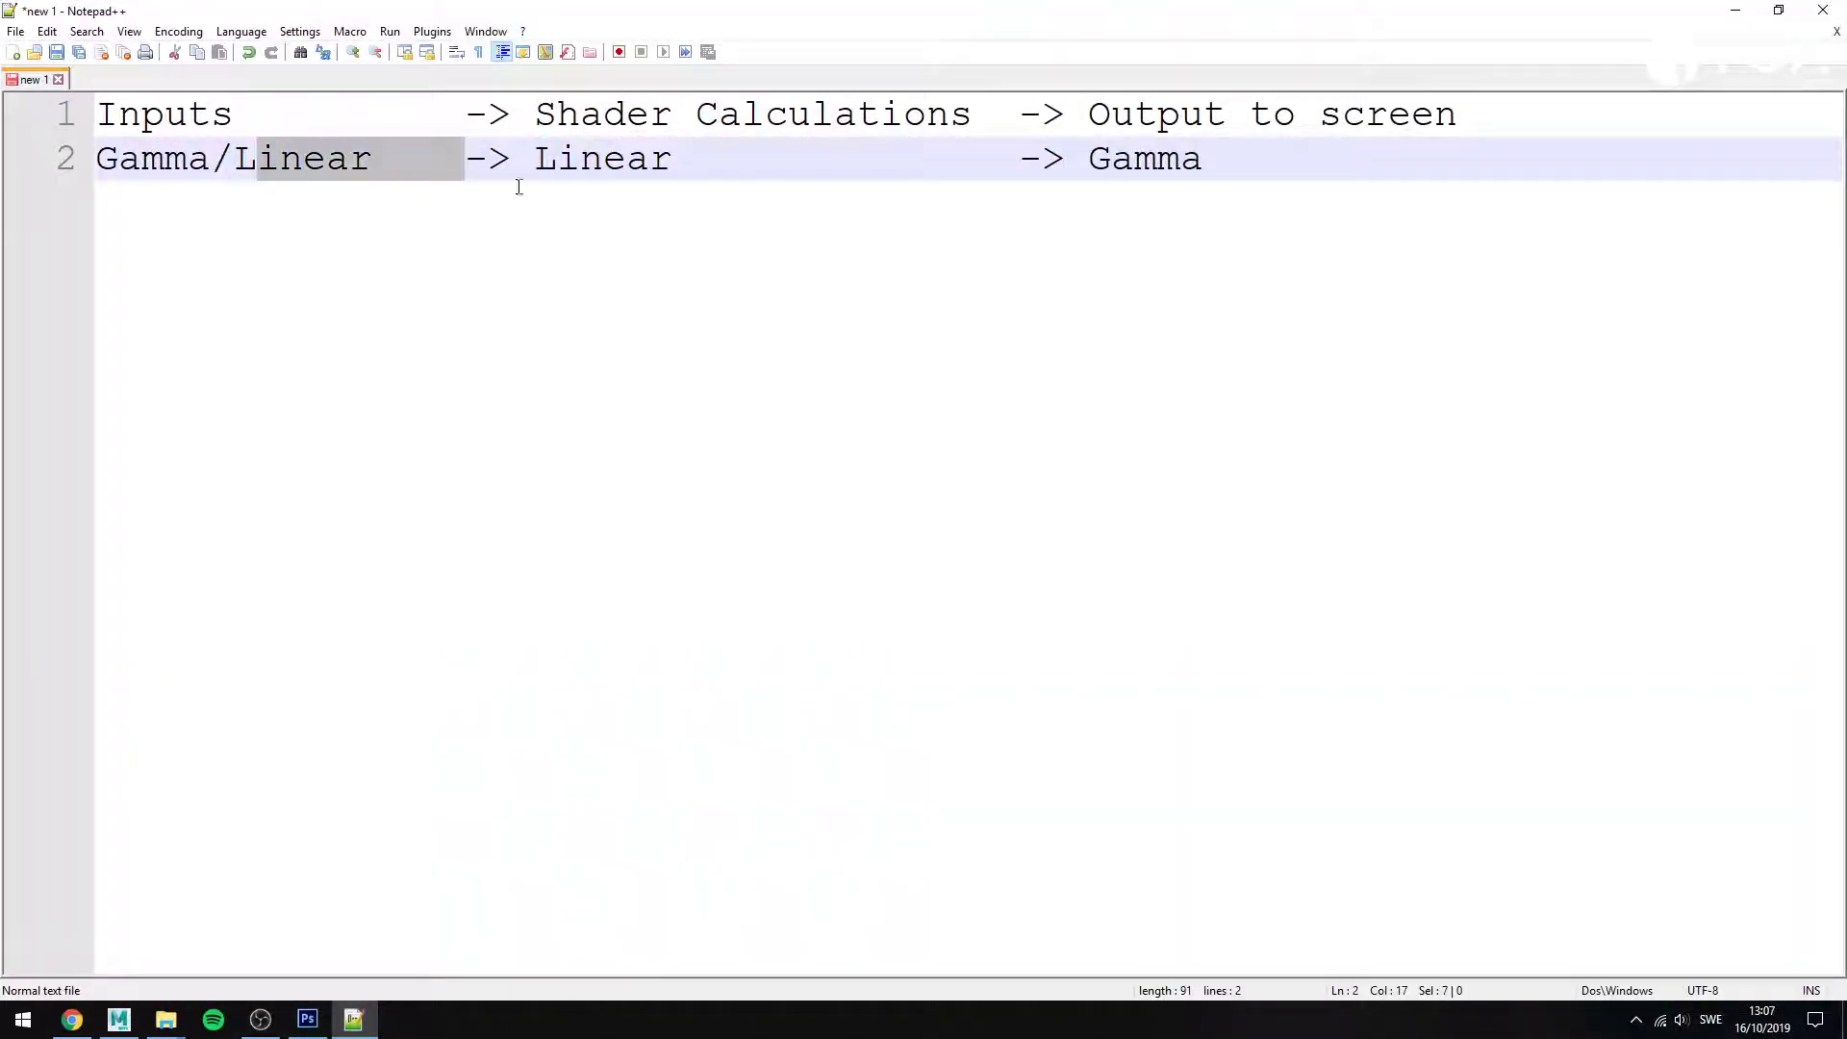
{"action": "left_click", "coordinate": [519, 186]}
{"action": "left_click_drag", "start_coordinate": [589, 167], "coordinate": [679, 173]}
{"action": "left_click", "coordinate": [685, 184]}
{"action": "left_click_drag", "start_coordinate": [242, 158], "coordinate": [470, 219]}
{"action": "left_click", "coordinate": [290, 163]}
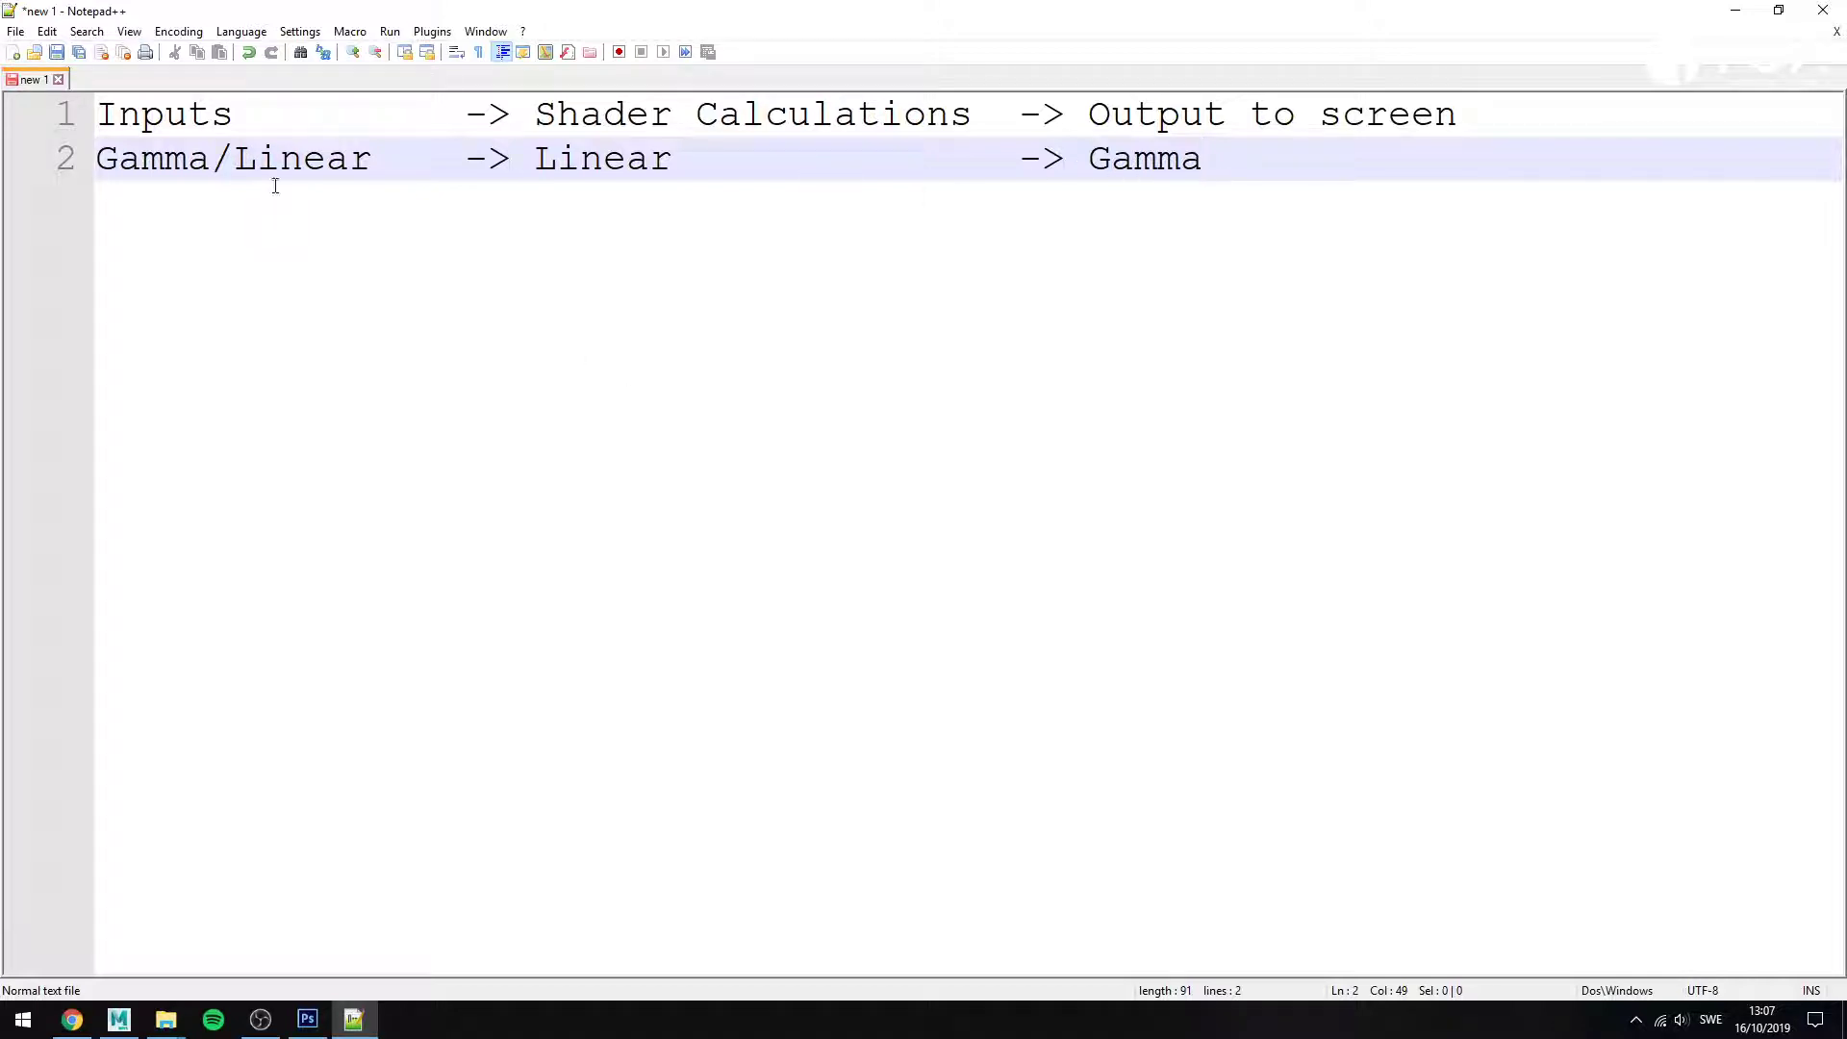
{"action": "left_click_drag", "start_coordinate": [128, 165], "coordinate": [211, 165]}
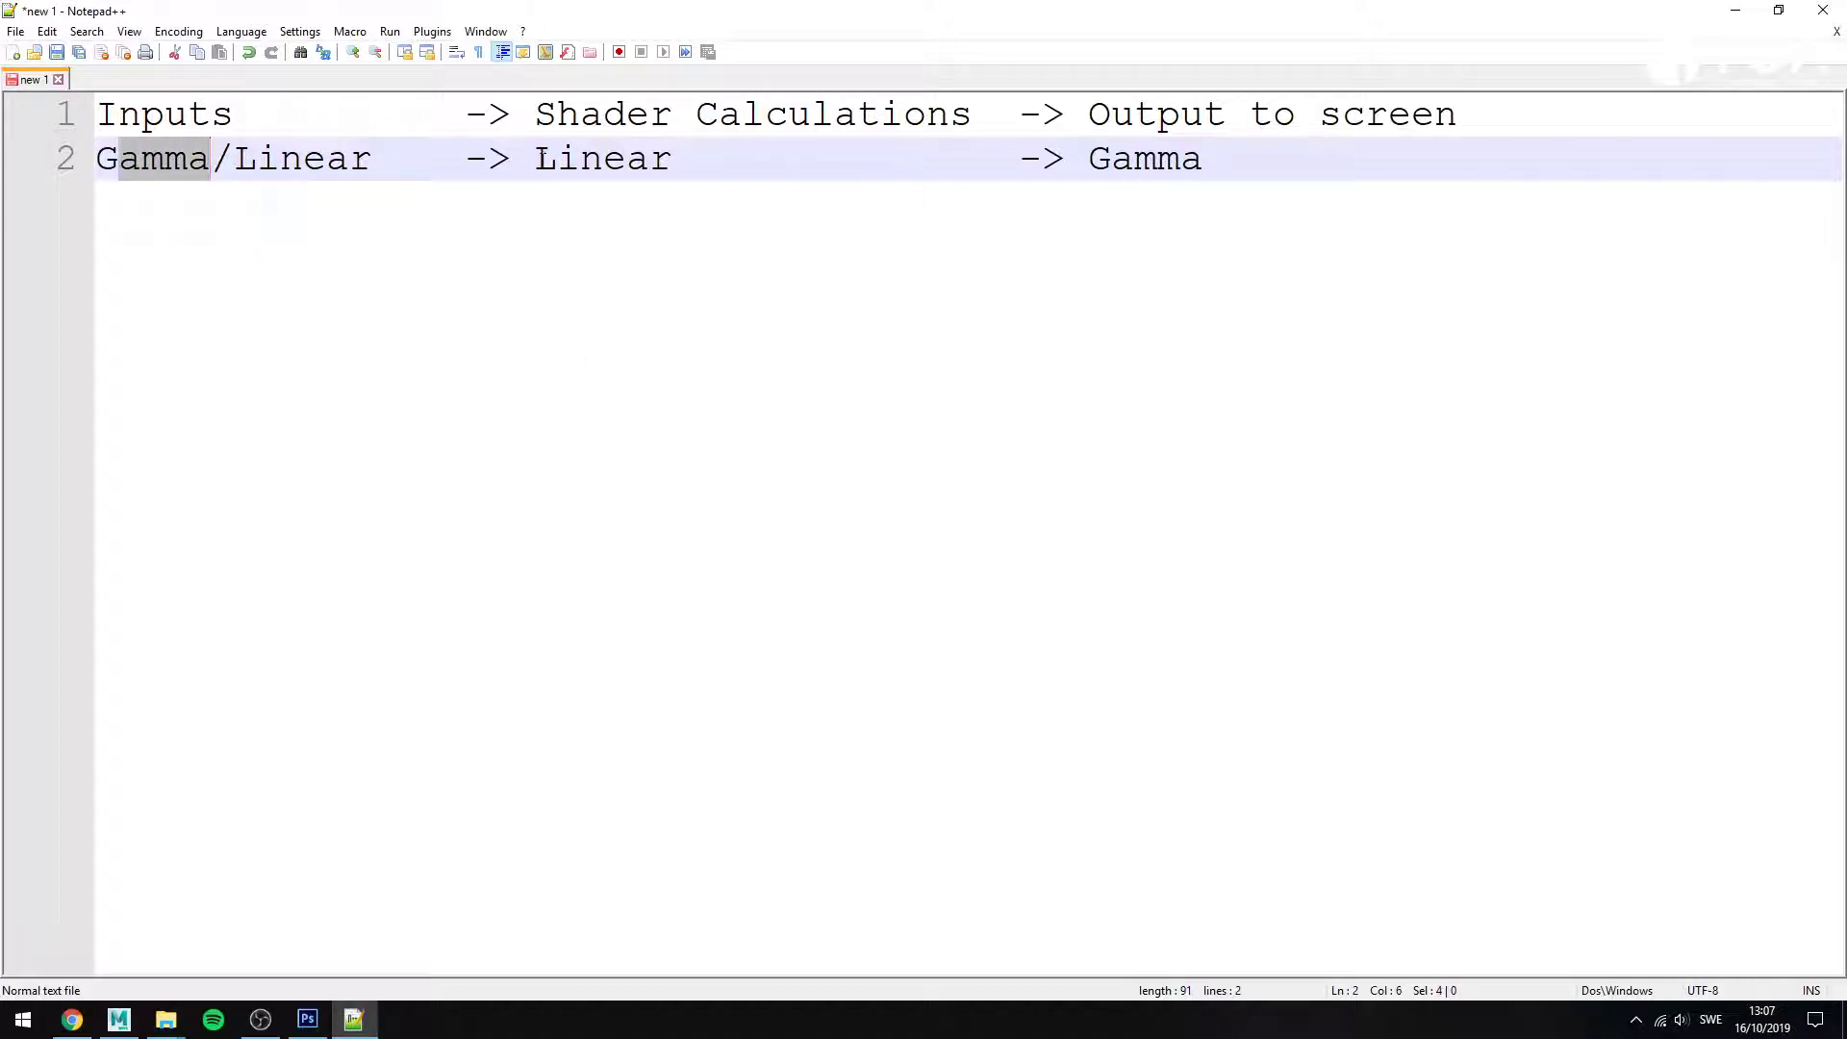
{"action": "left_click_drag", "start_coordinate": [558, 162], "coordinate": [603, 159]}
{"action": "key", "text": "End"}
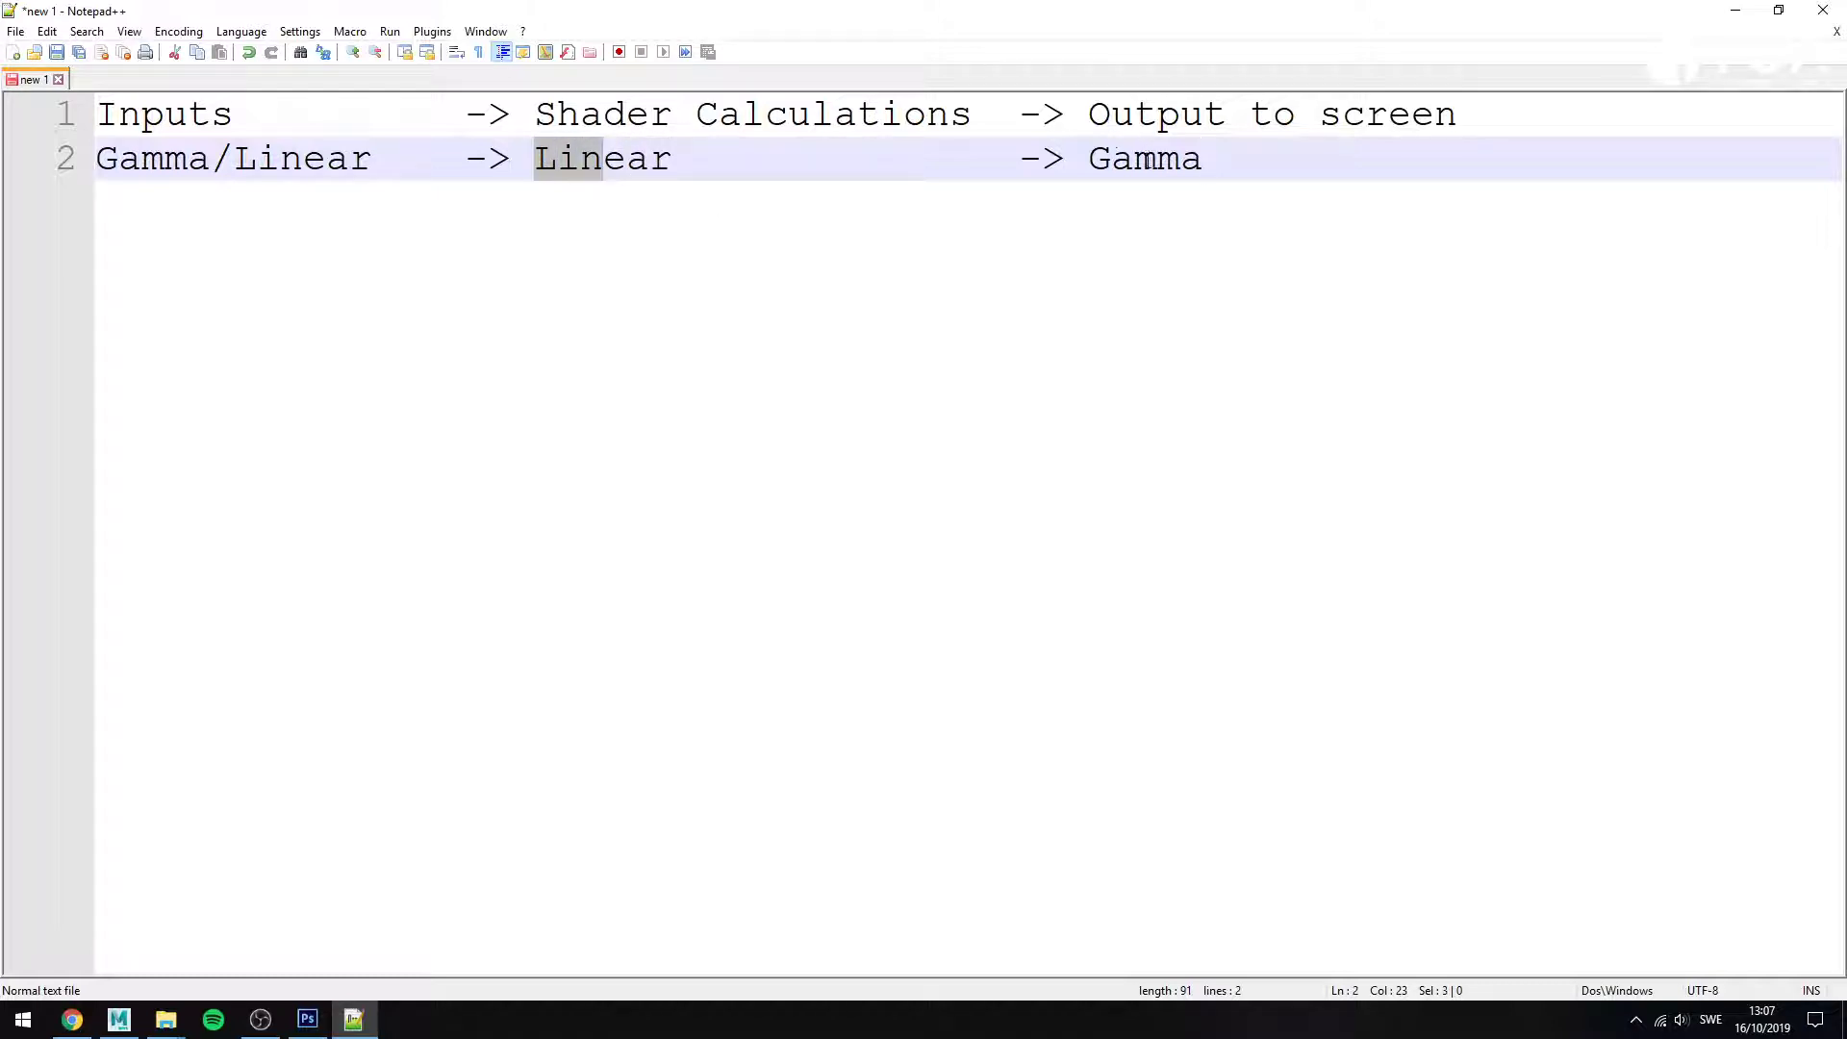
{"action": "left_click", "coordinate": [1228, 193]}
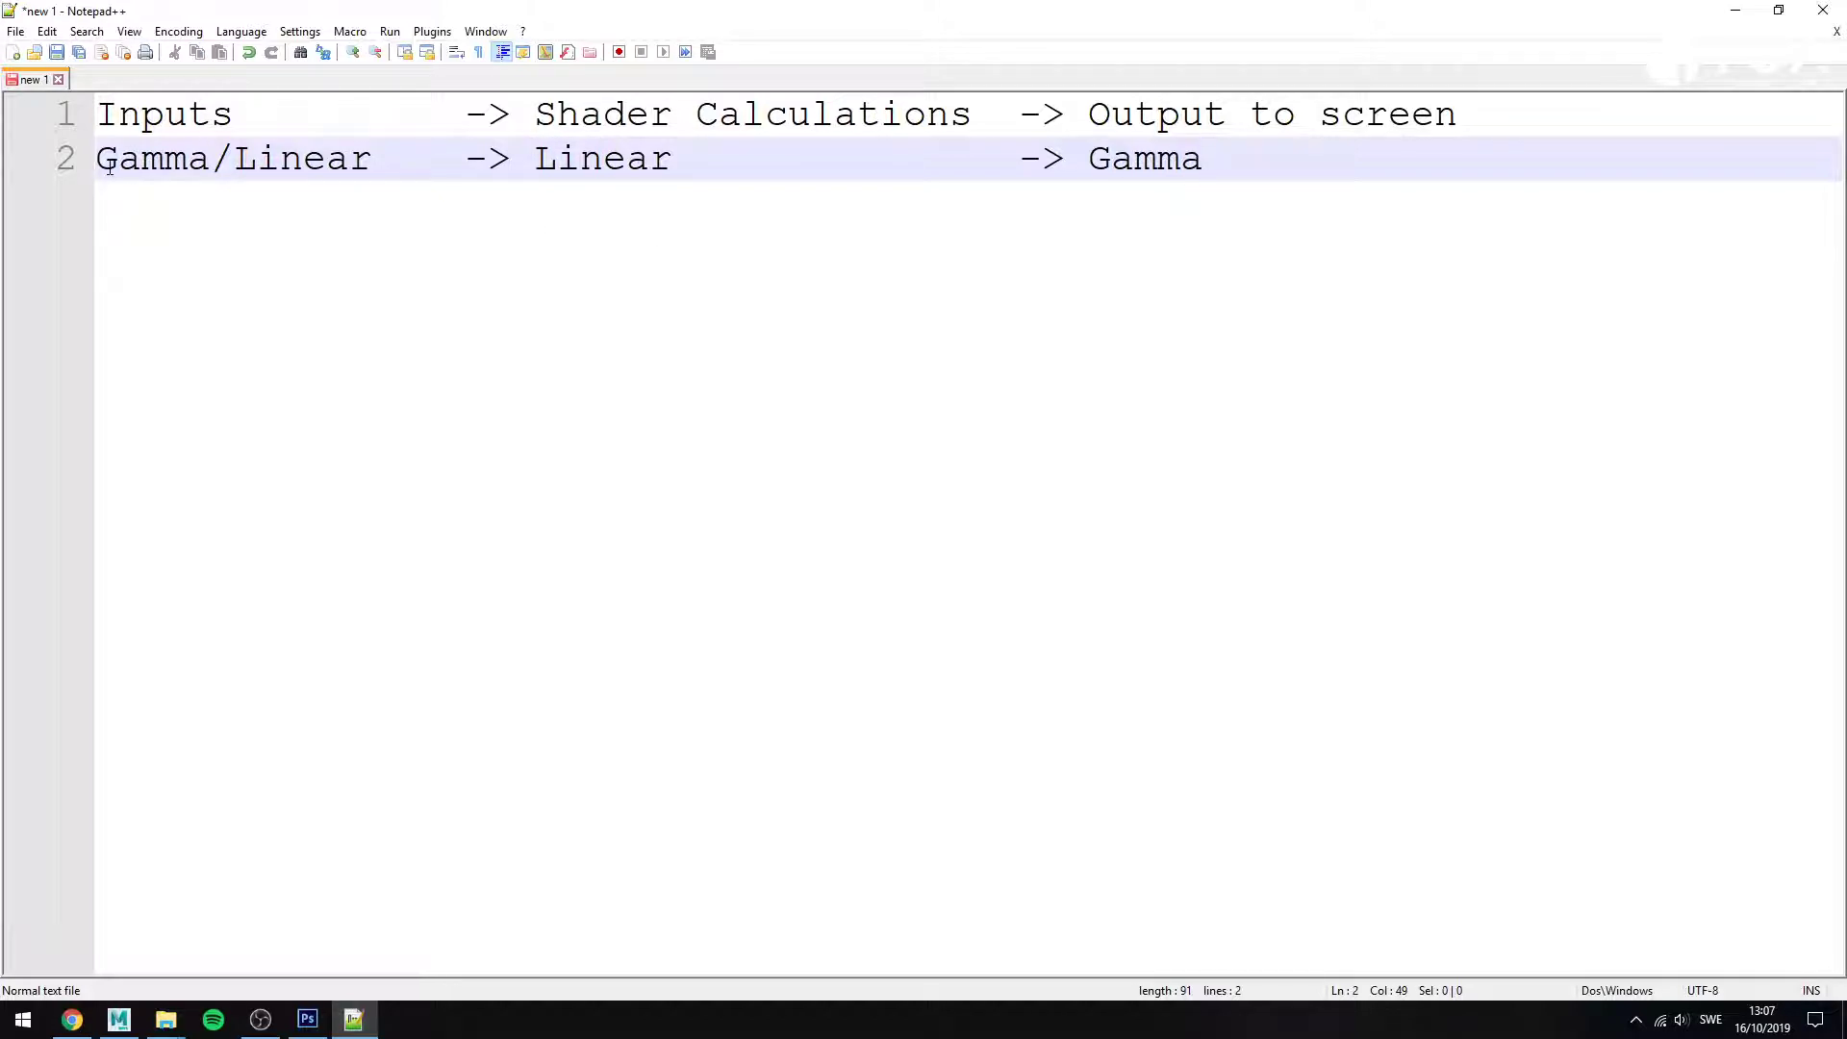
- Check the forest plane in Maya, return to the Notepad++ notes and highlight the Gamma input
{"action": "left_click", "coordinate": [120, 1019]}
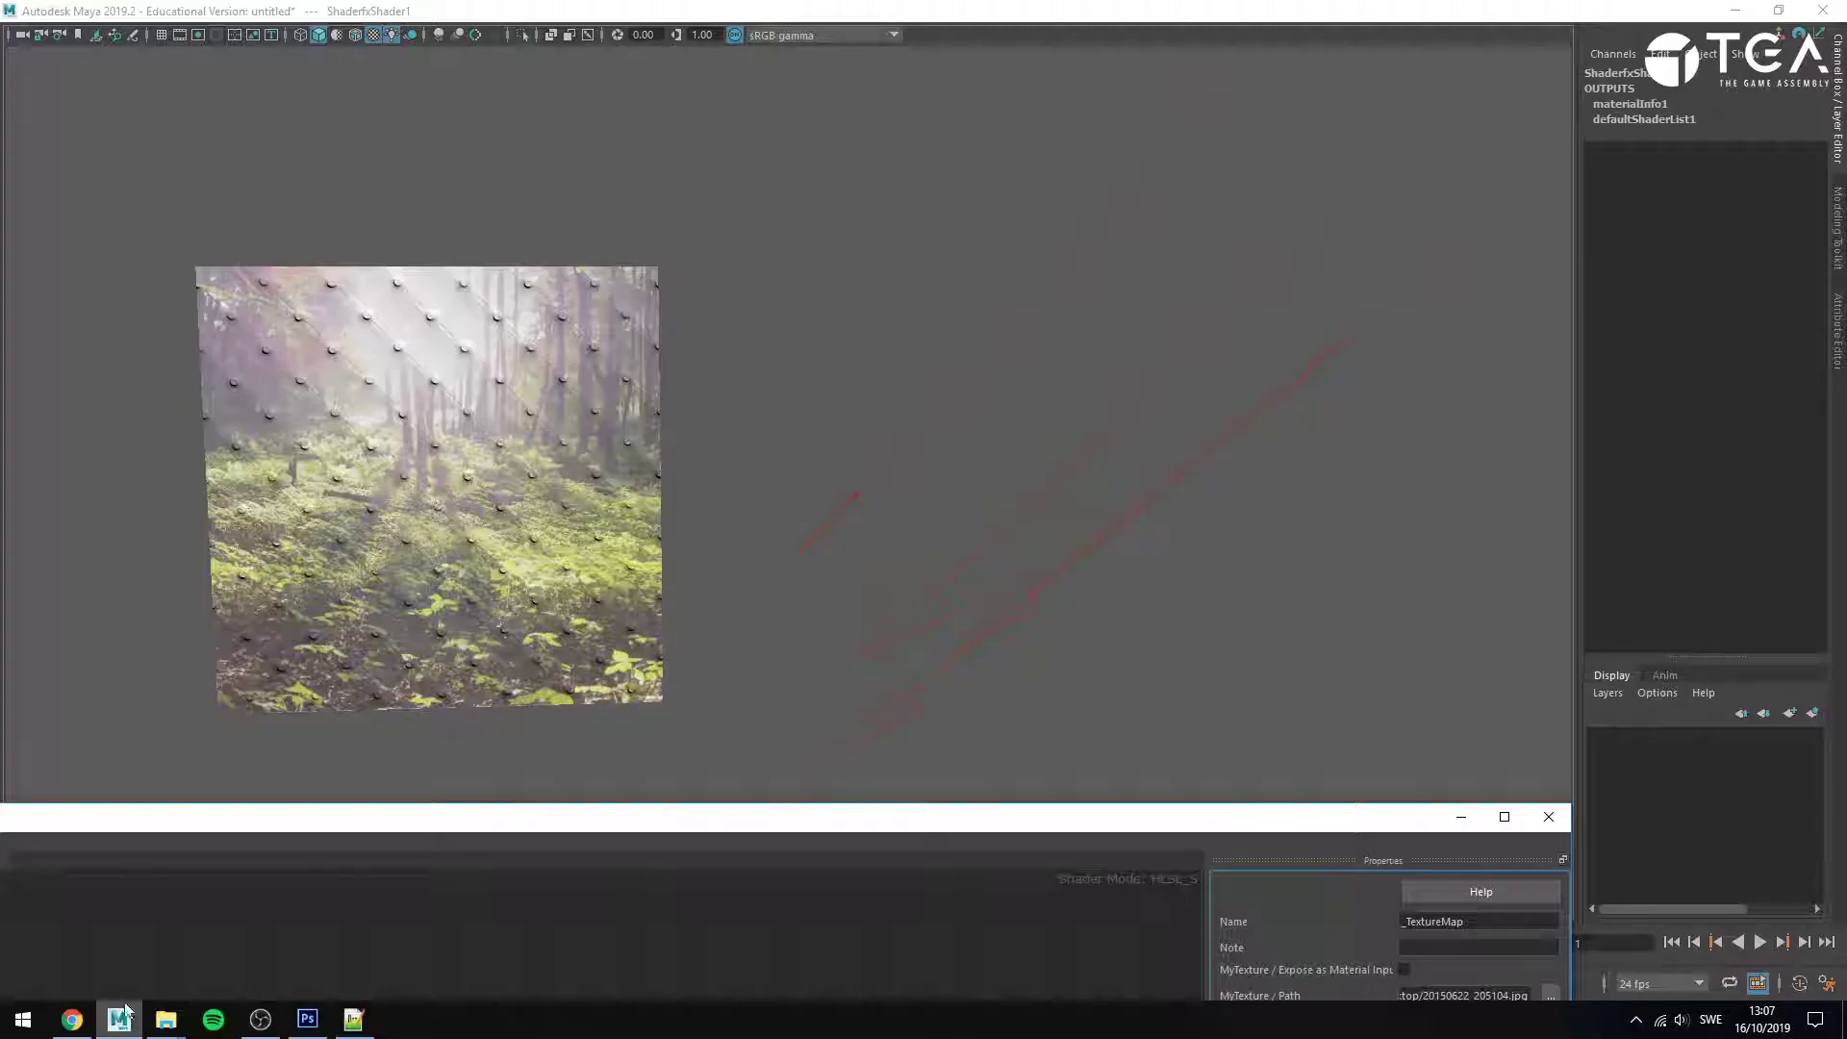
{"action": "left_click", "coordinate": [356, 1018]}
{"action": "left_click", "coordinate": [356, 1017]}
{"action": "left_click", "coordinate": [358, 1018]}
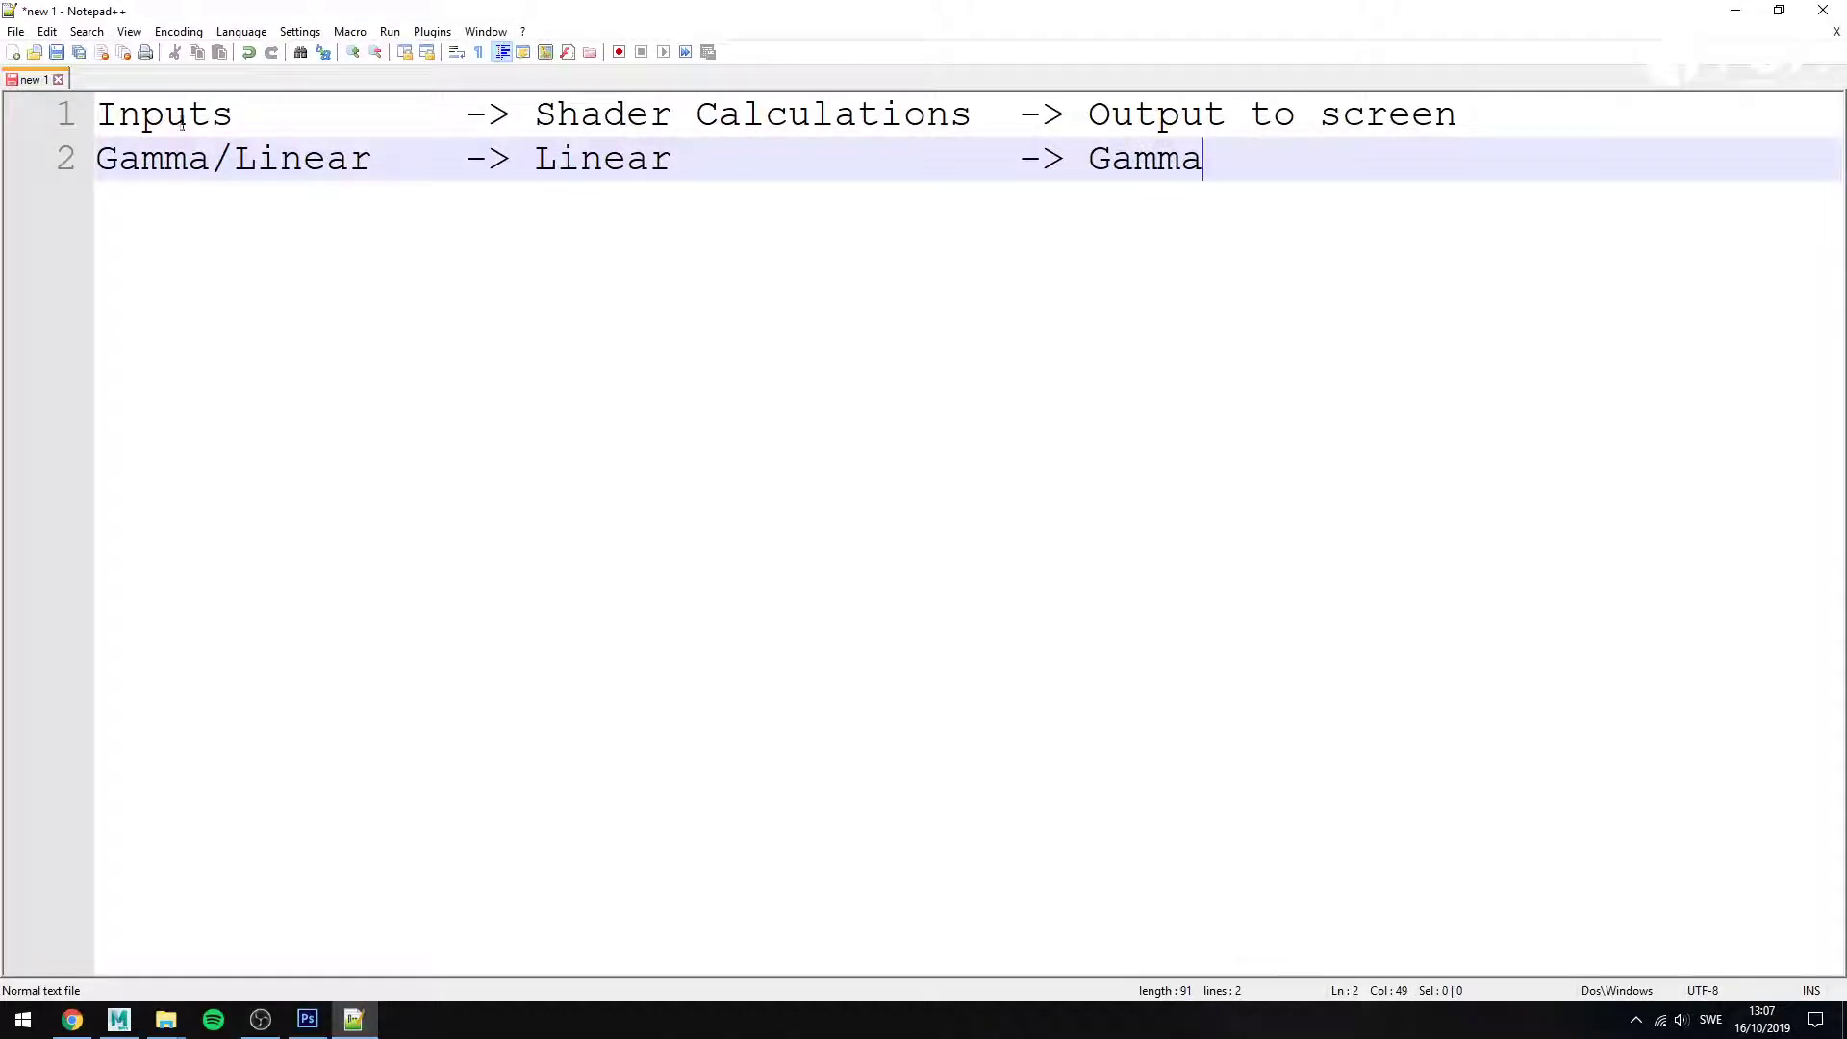
{"action": "left_click_drag", "start_coordinate": [117, 160], "coordinate": [206, 162]}
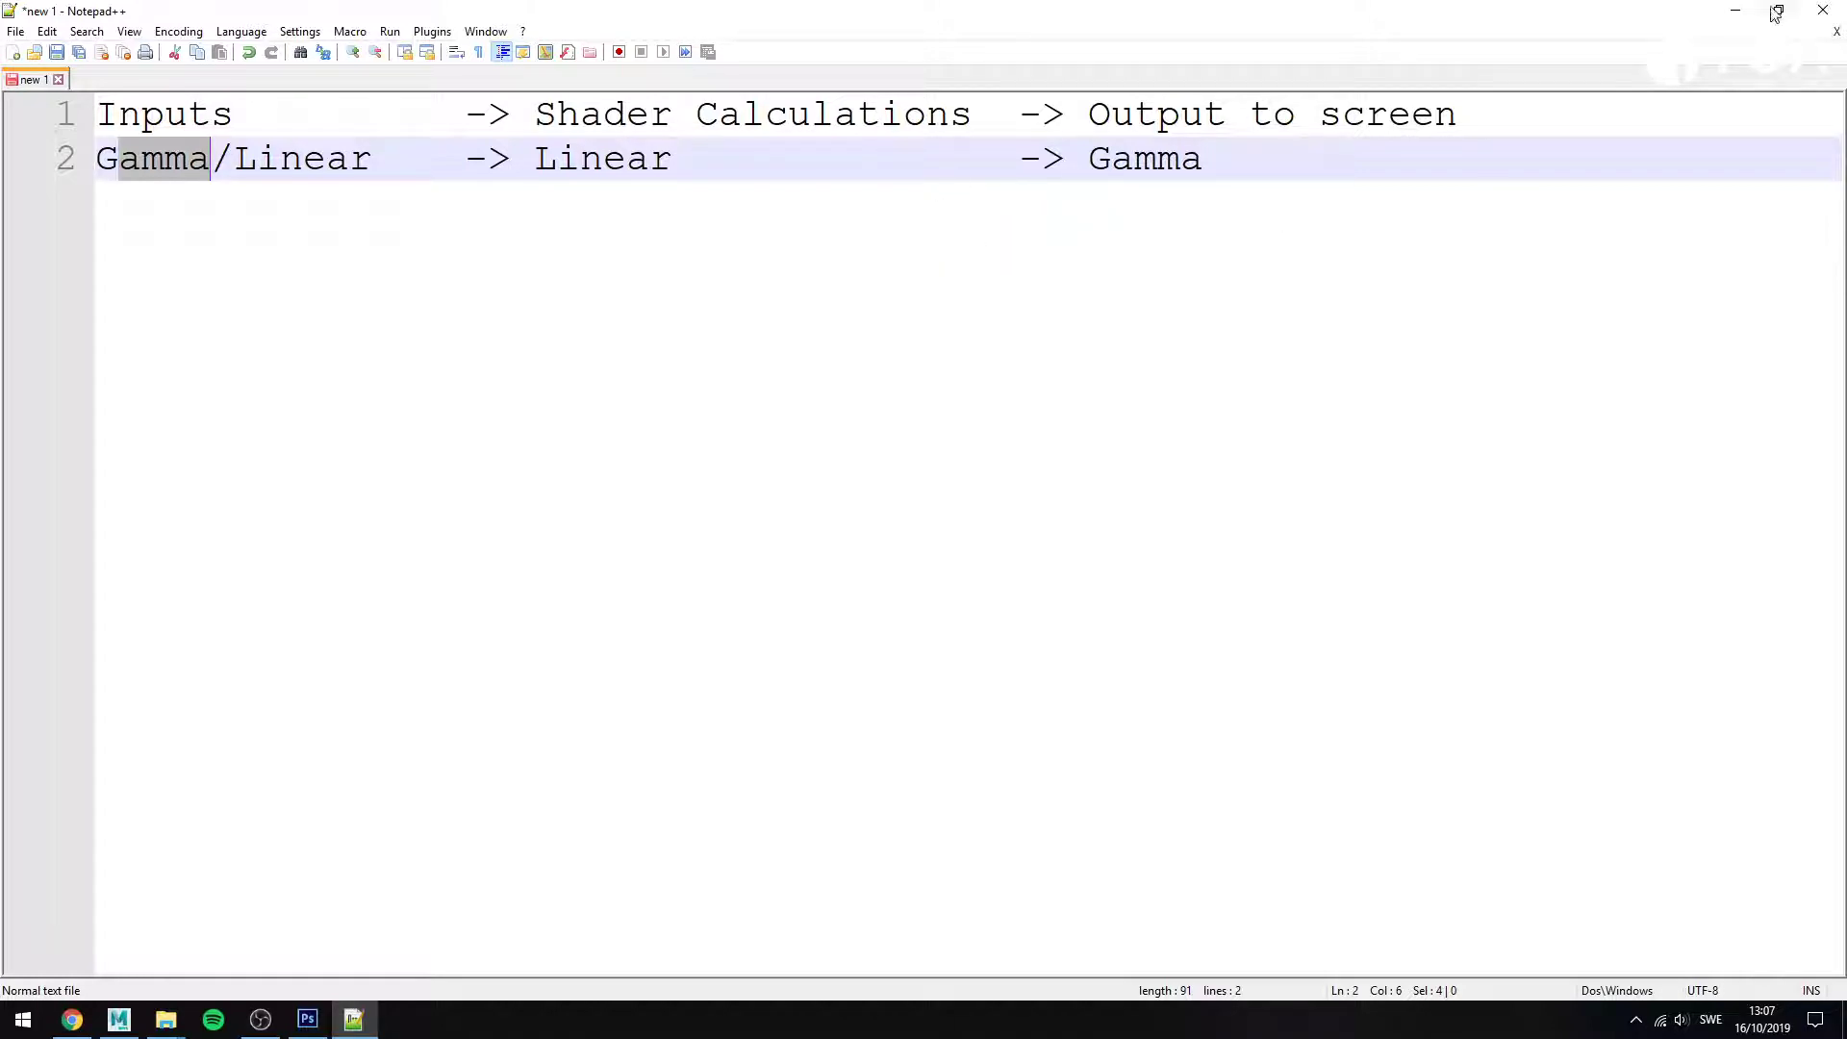
- Back in Maya, review the forest texture node in ShaderFX, uncover the plane and turn off the viewport's sRGB gamma view transform
{"action": "left_click", "coordinate": [1734, 10]}
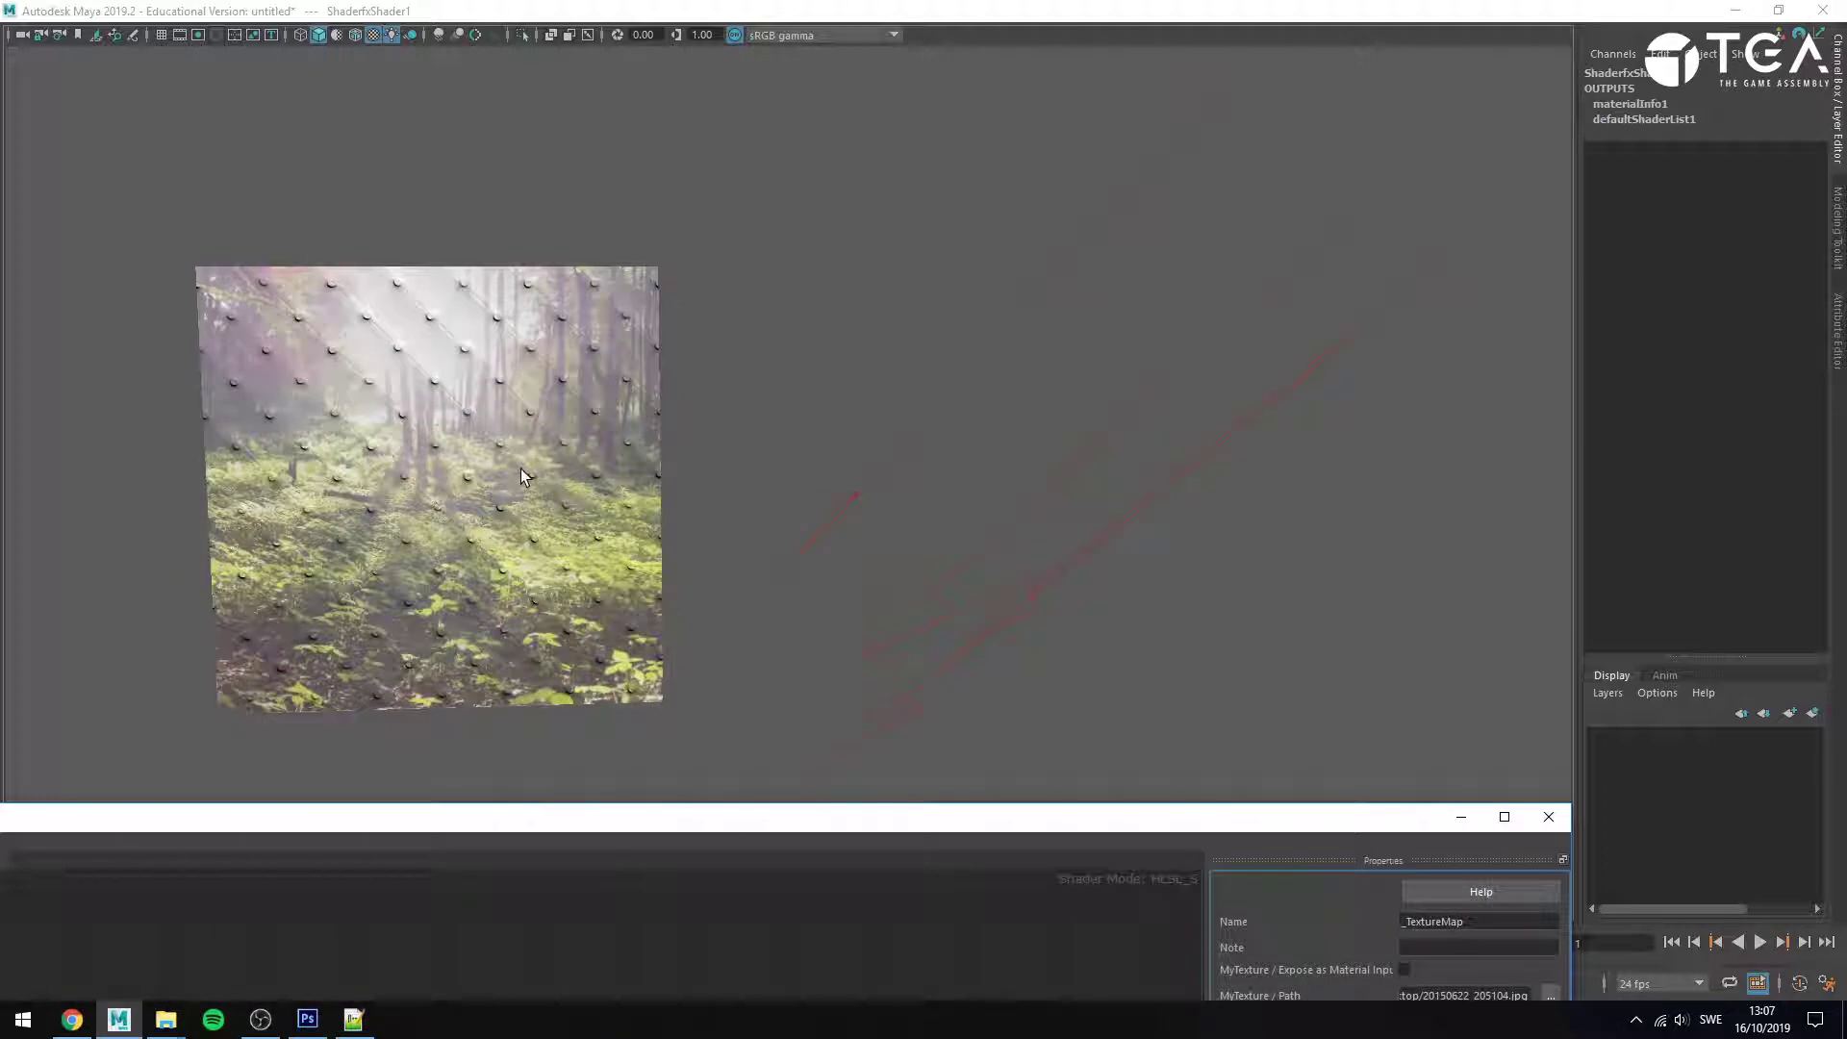
{"action": "double_click", "coordinate": [668, 816]}
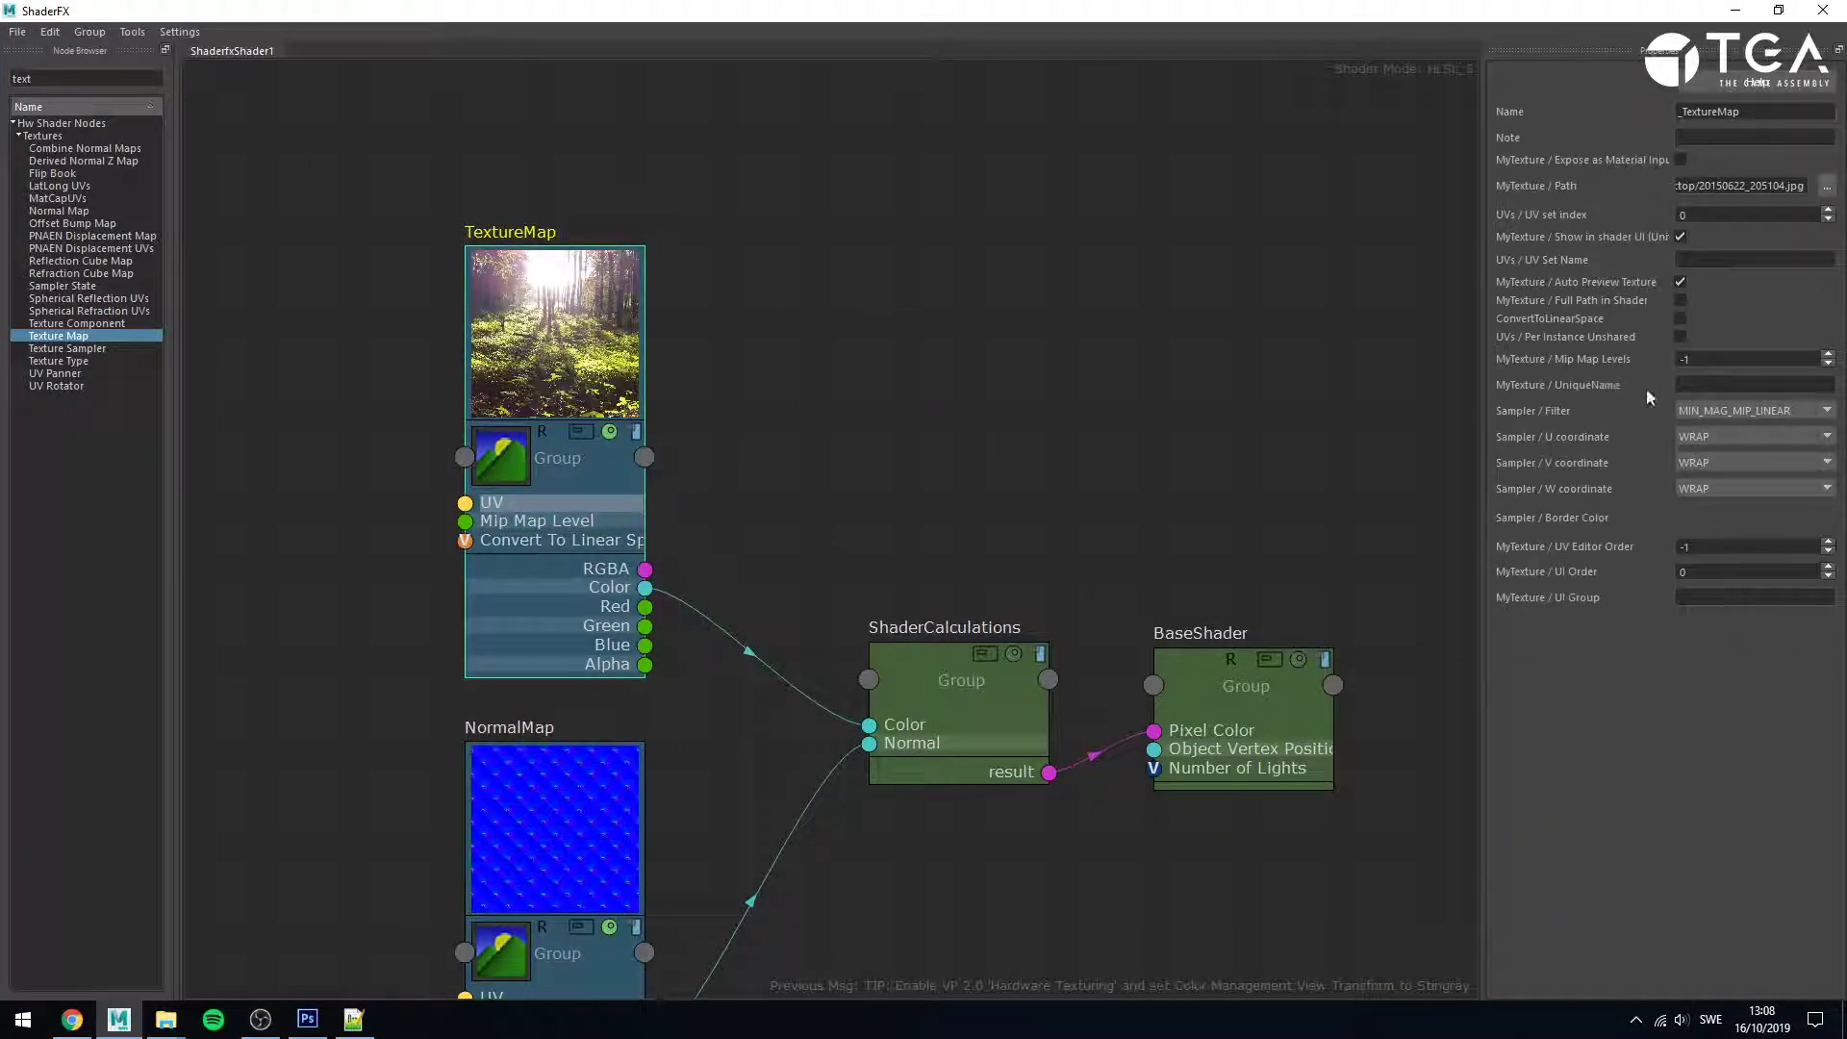
{"action": "double_click", "coordinate": [1337, 7]}
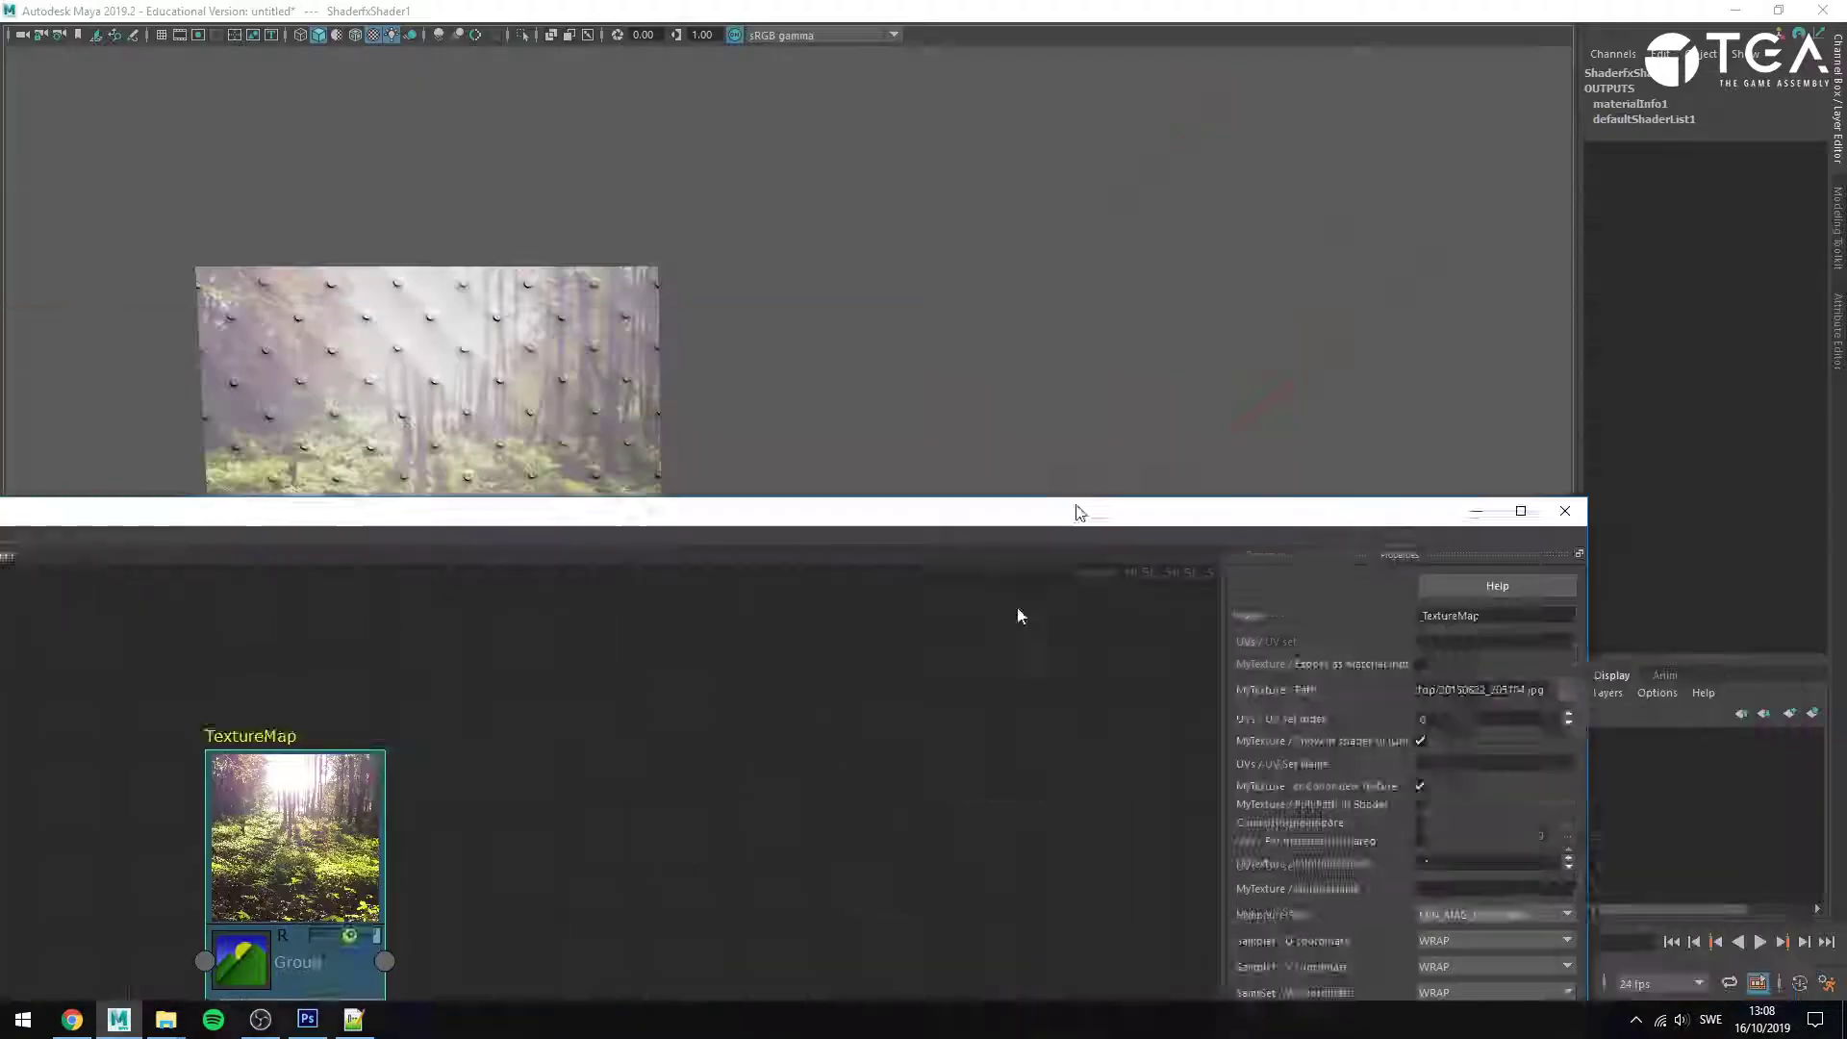
{"action": "left_click", "coordinate": [737, 35]}
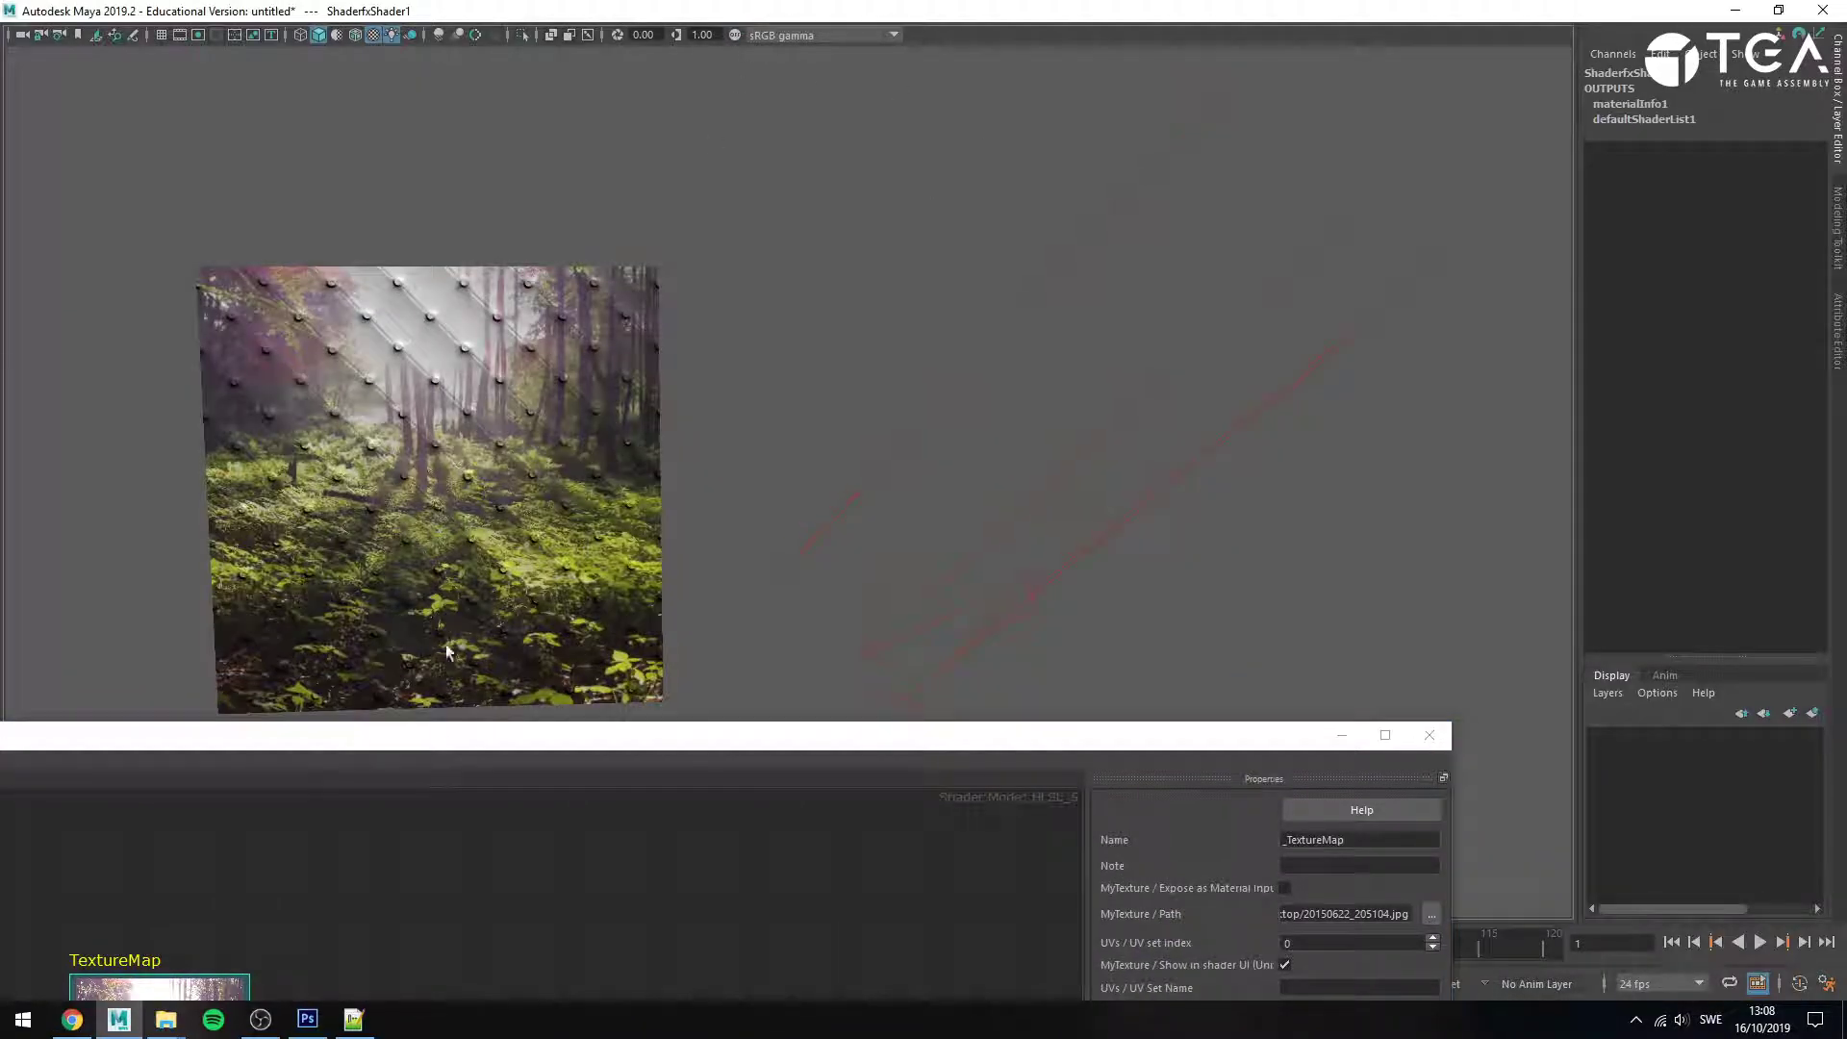
- Place Photoshop's forest image beside the Maya plane to compare them, return to Maya and maximize ShaderFX
{"action": "left_click", "coordinate": [308, 1019]}
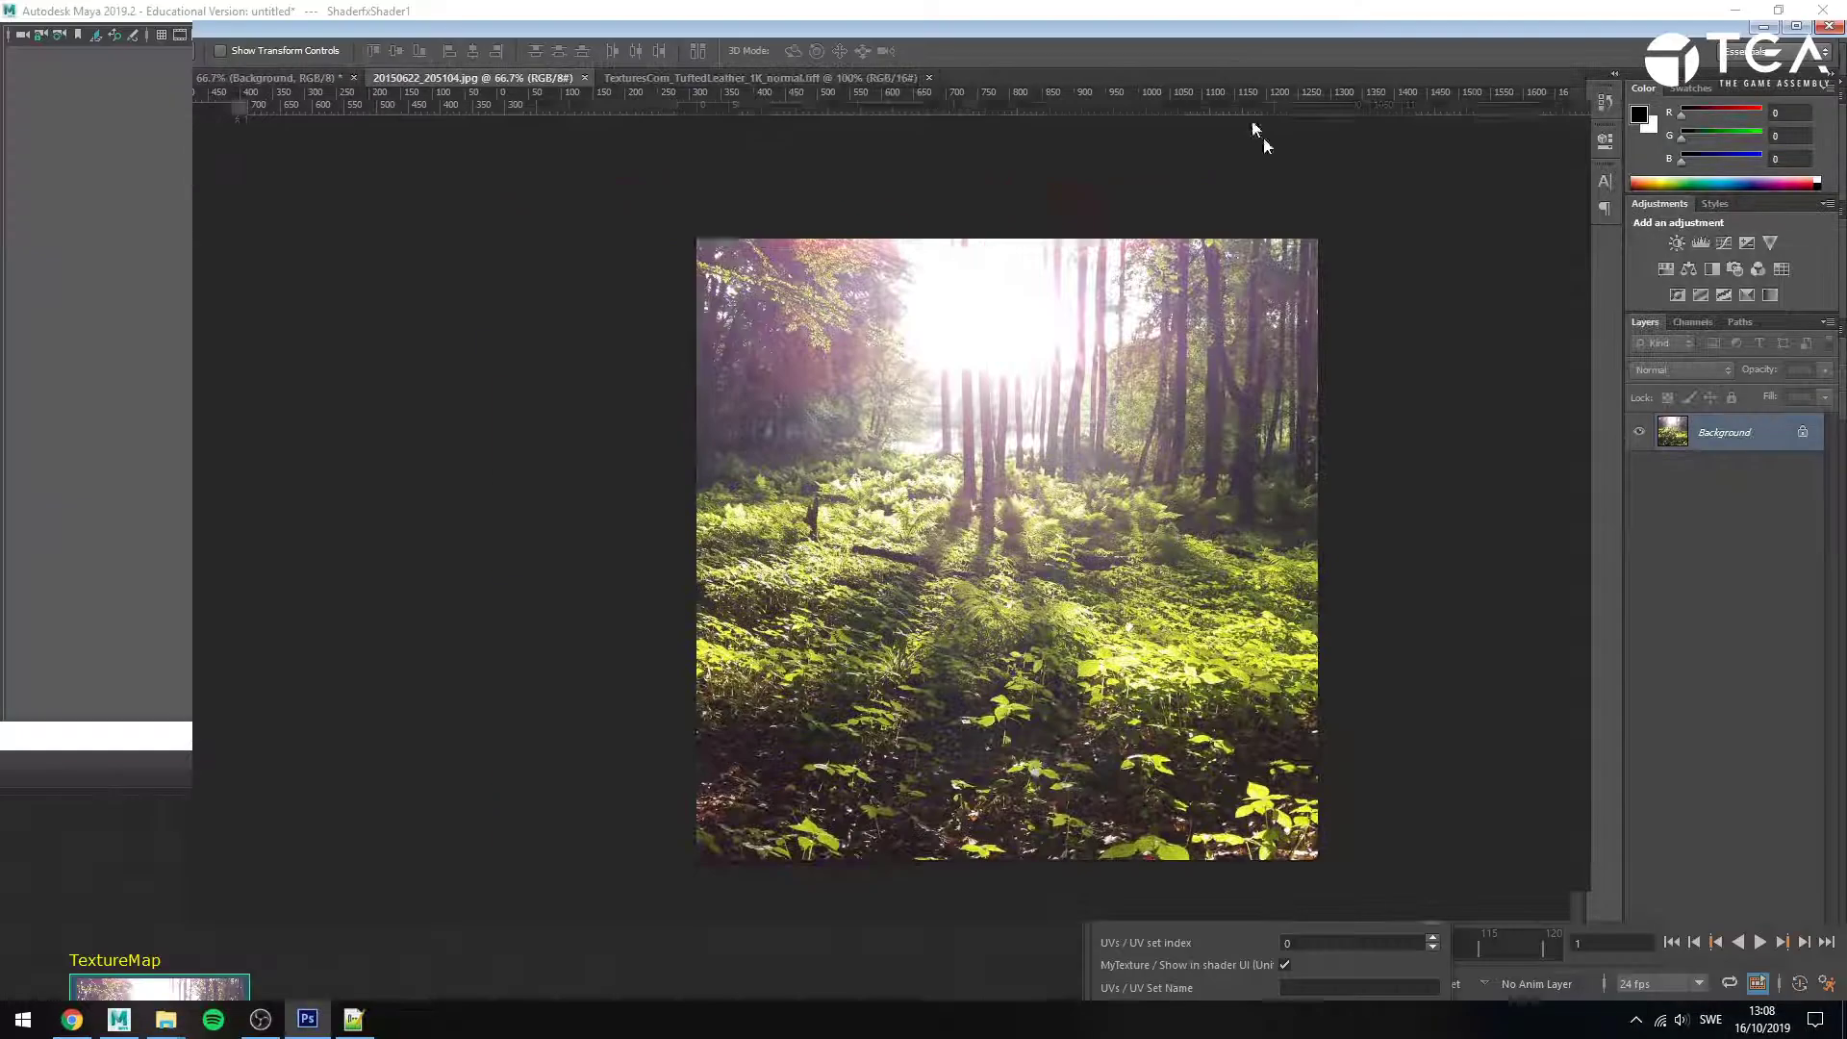
{"action": "left_click_drag", "start_coordinate": [1250, 19], "coordinate": [1421, 188]}
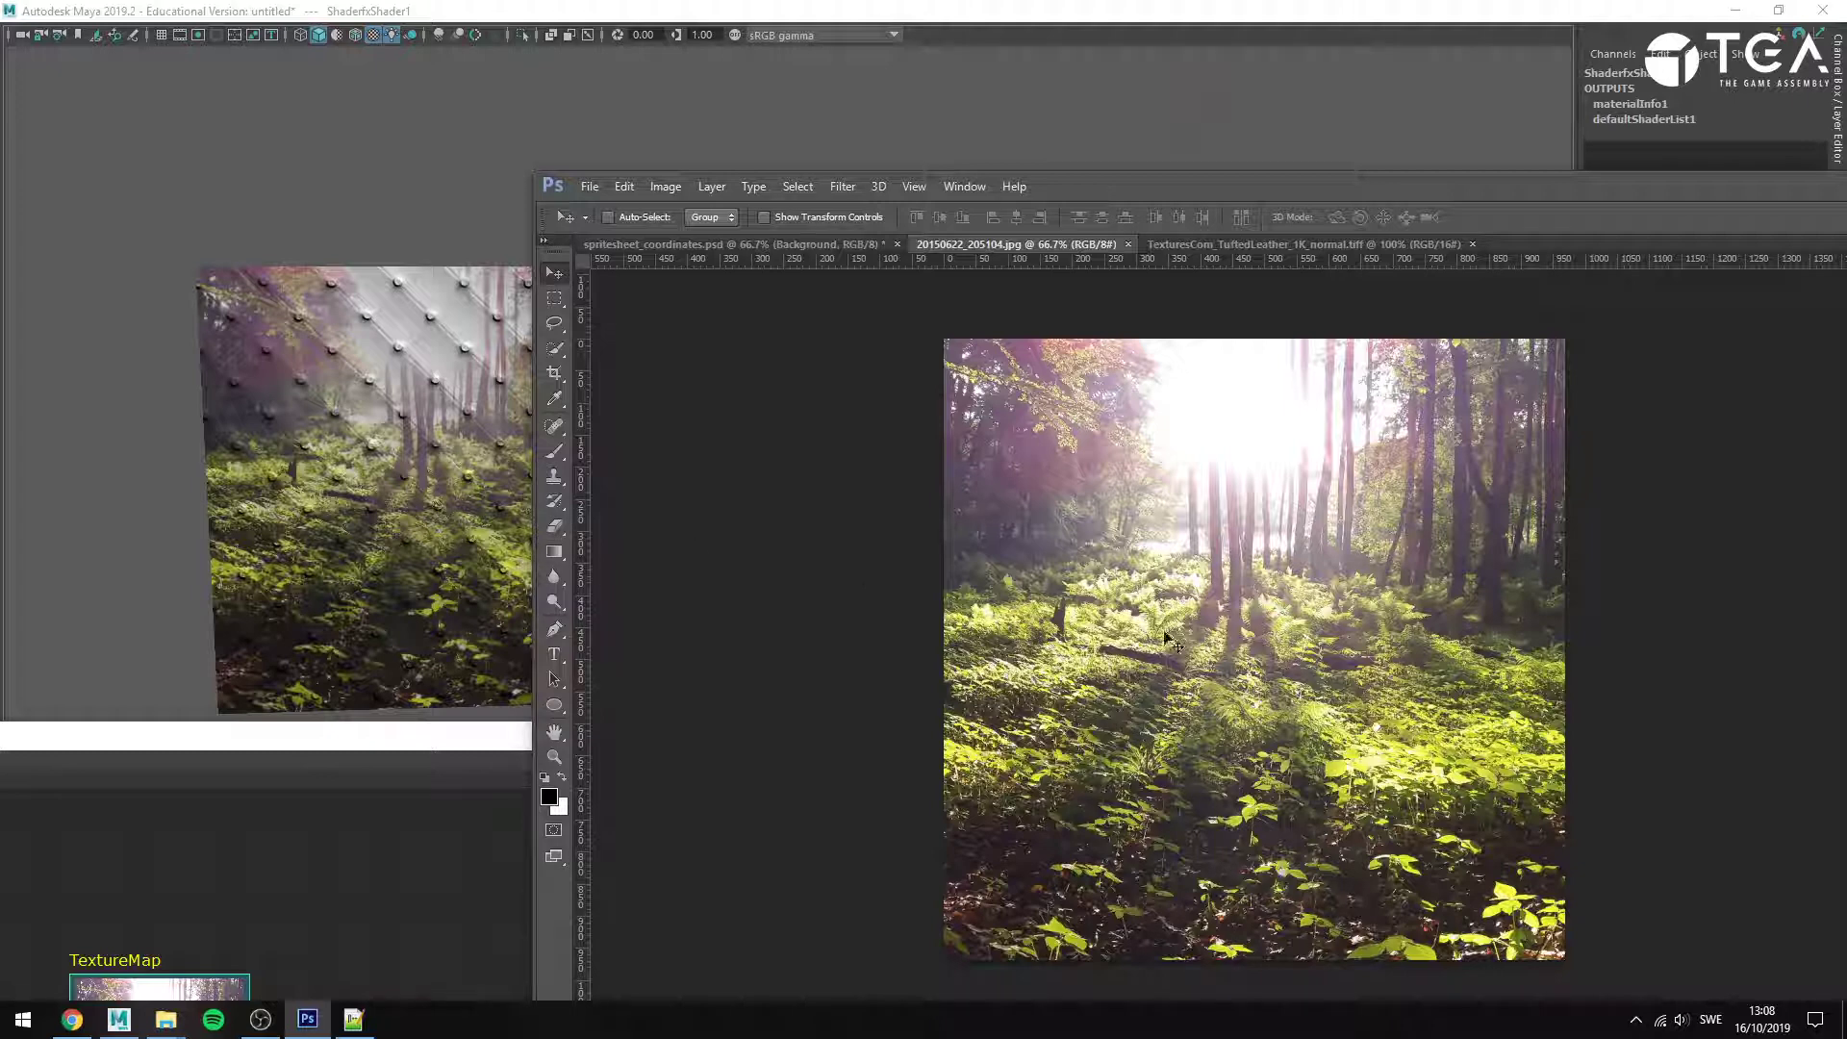
{"action": "left_click", "coordinate": [467, 481]}
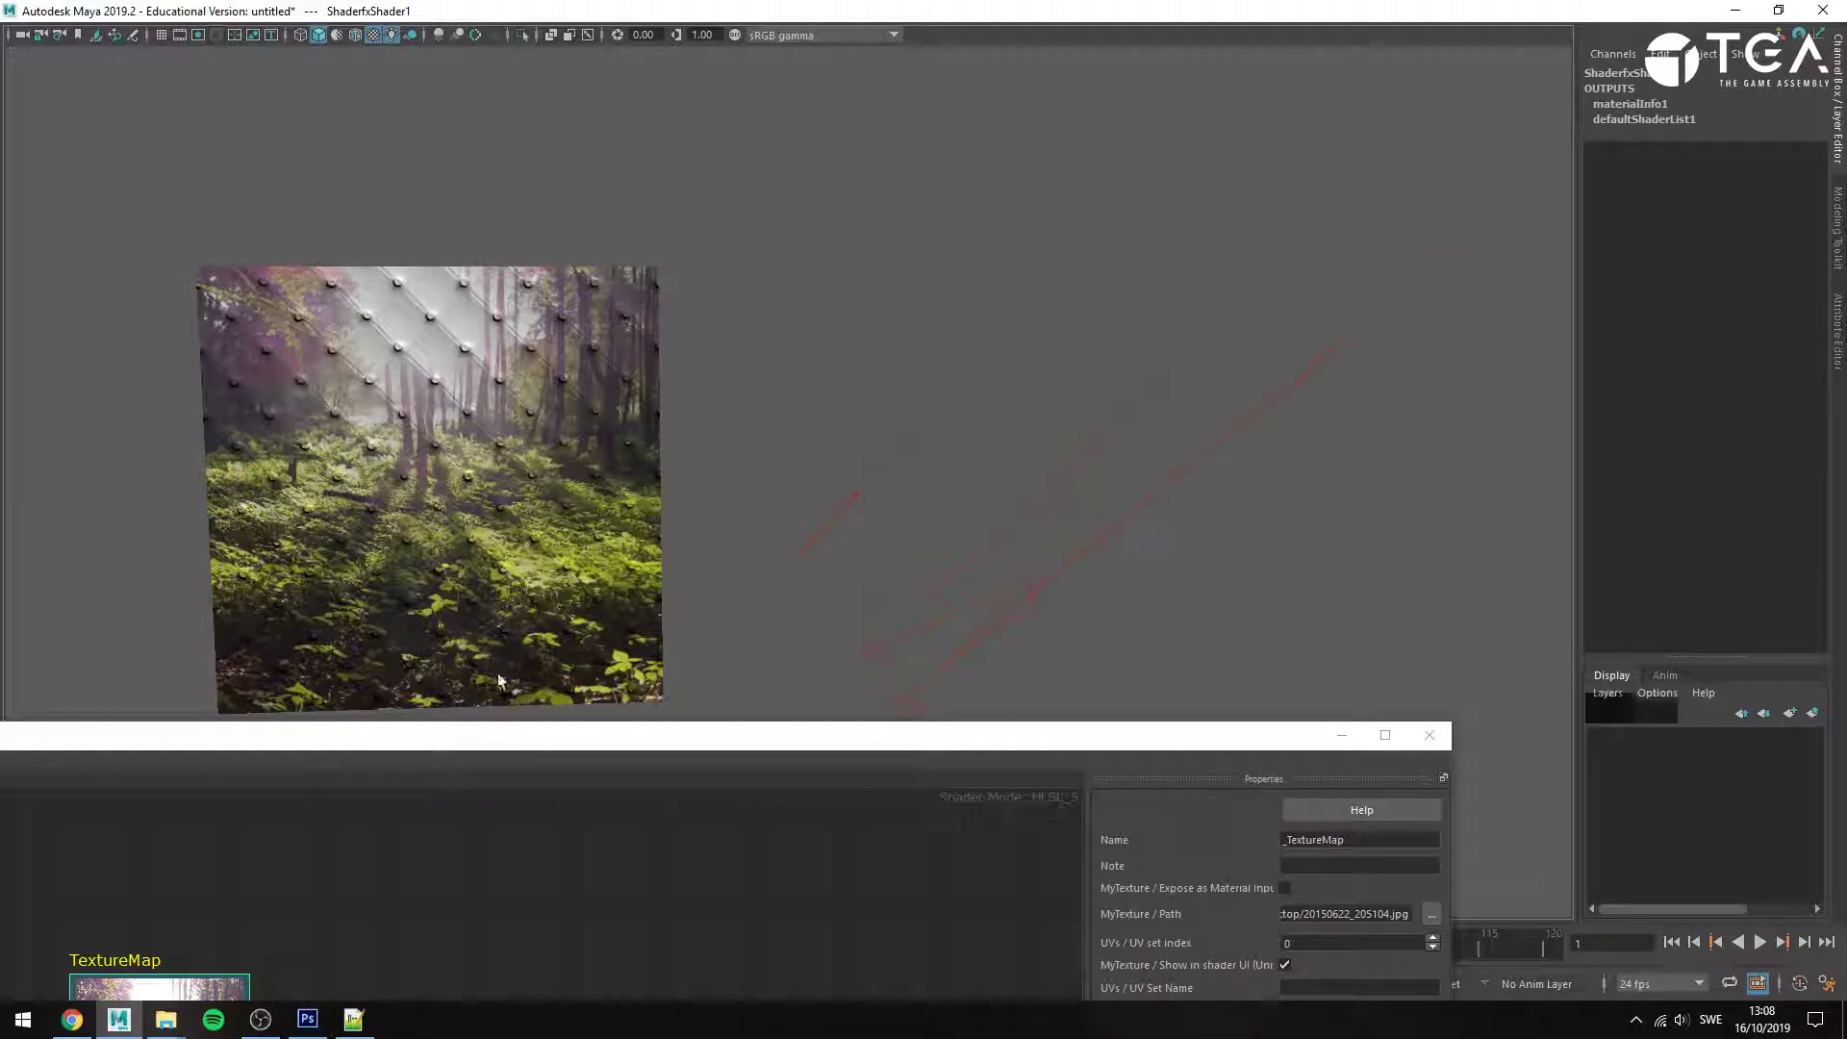
{"action": "double_click", "coordinate": [499, 738]}
- In the Notepad++ notes, highlight the conversion arrows between the stages and the Linear entry under Shader Calculations
{"action": "left_click", "coordinate": [353, 1018]}
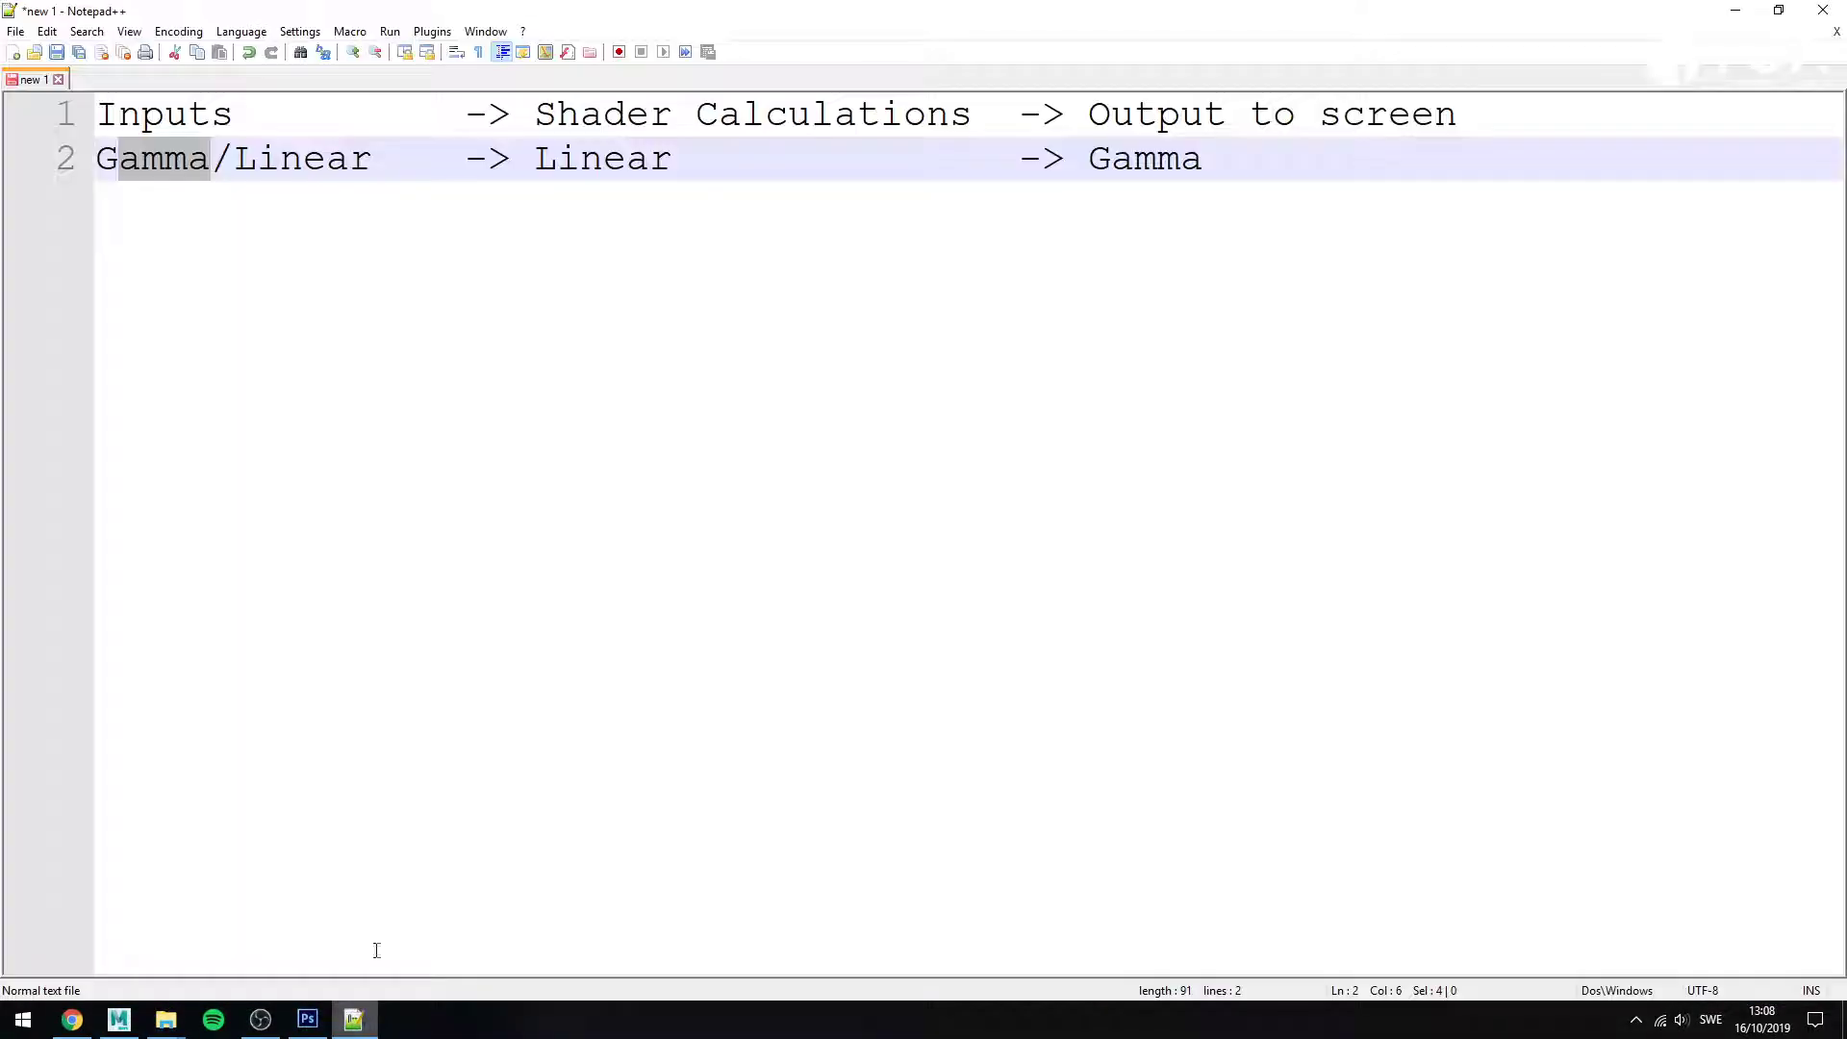
{"action": "left_click_drag", "start_coordinate": [142, 159], "coordinate": [511, 159]}
{"action": "left_click", "coordinate": [288, 165]}
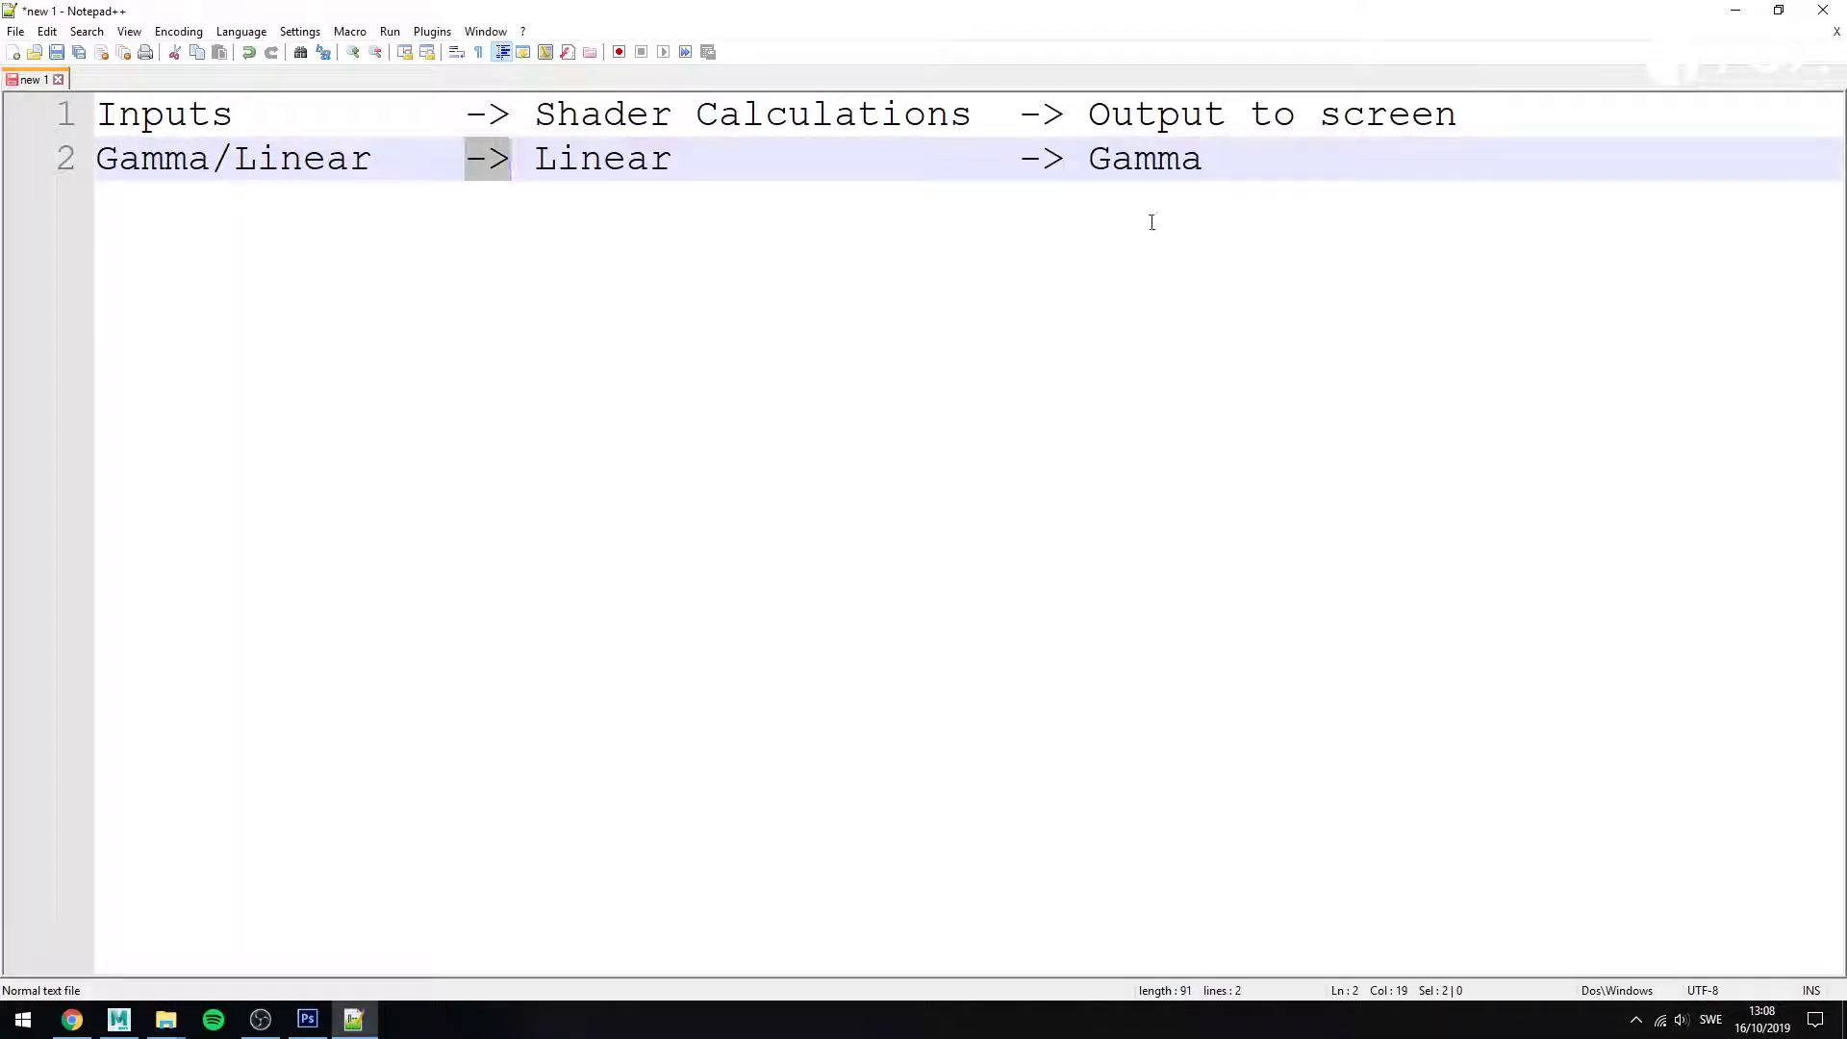
{"action": "left_click_drag", "start_coordinate": [1021, 160], "coordinate": [1062, 158]}
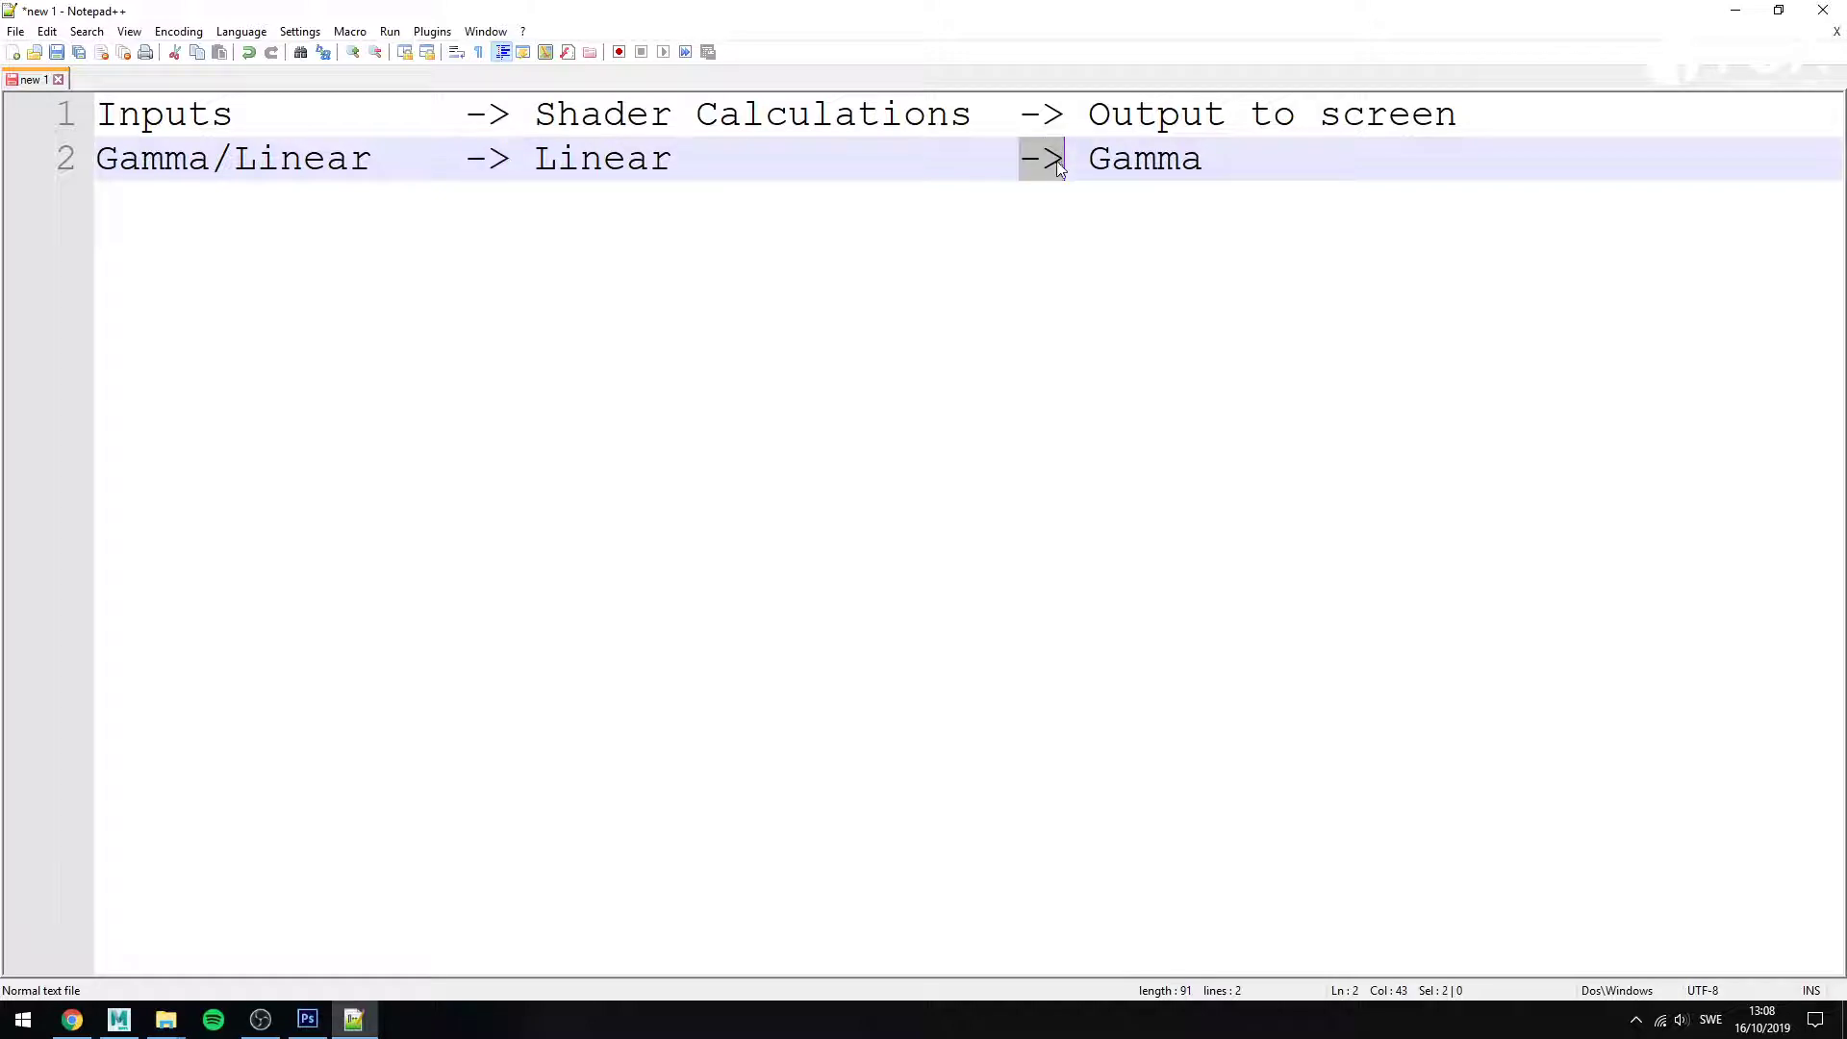
{"action": "left_click", "coordinate": [1058, 165]}
{"action": "left_click_drag", "start_coordinate": [535, 164], "coordinate": [978, 170]}
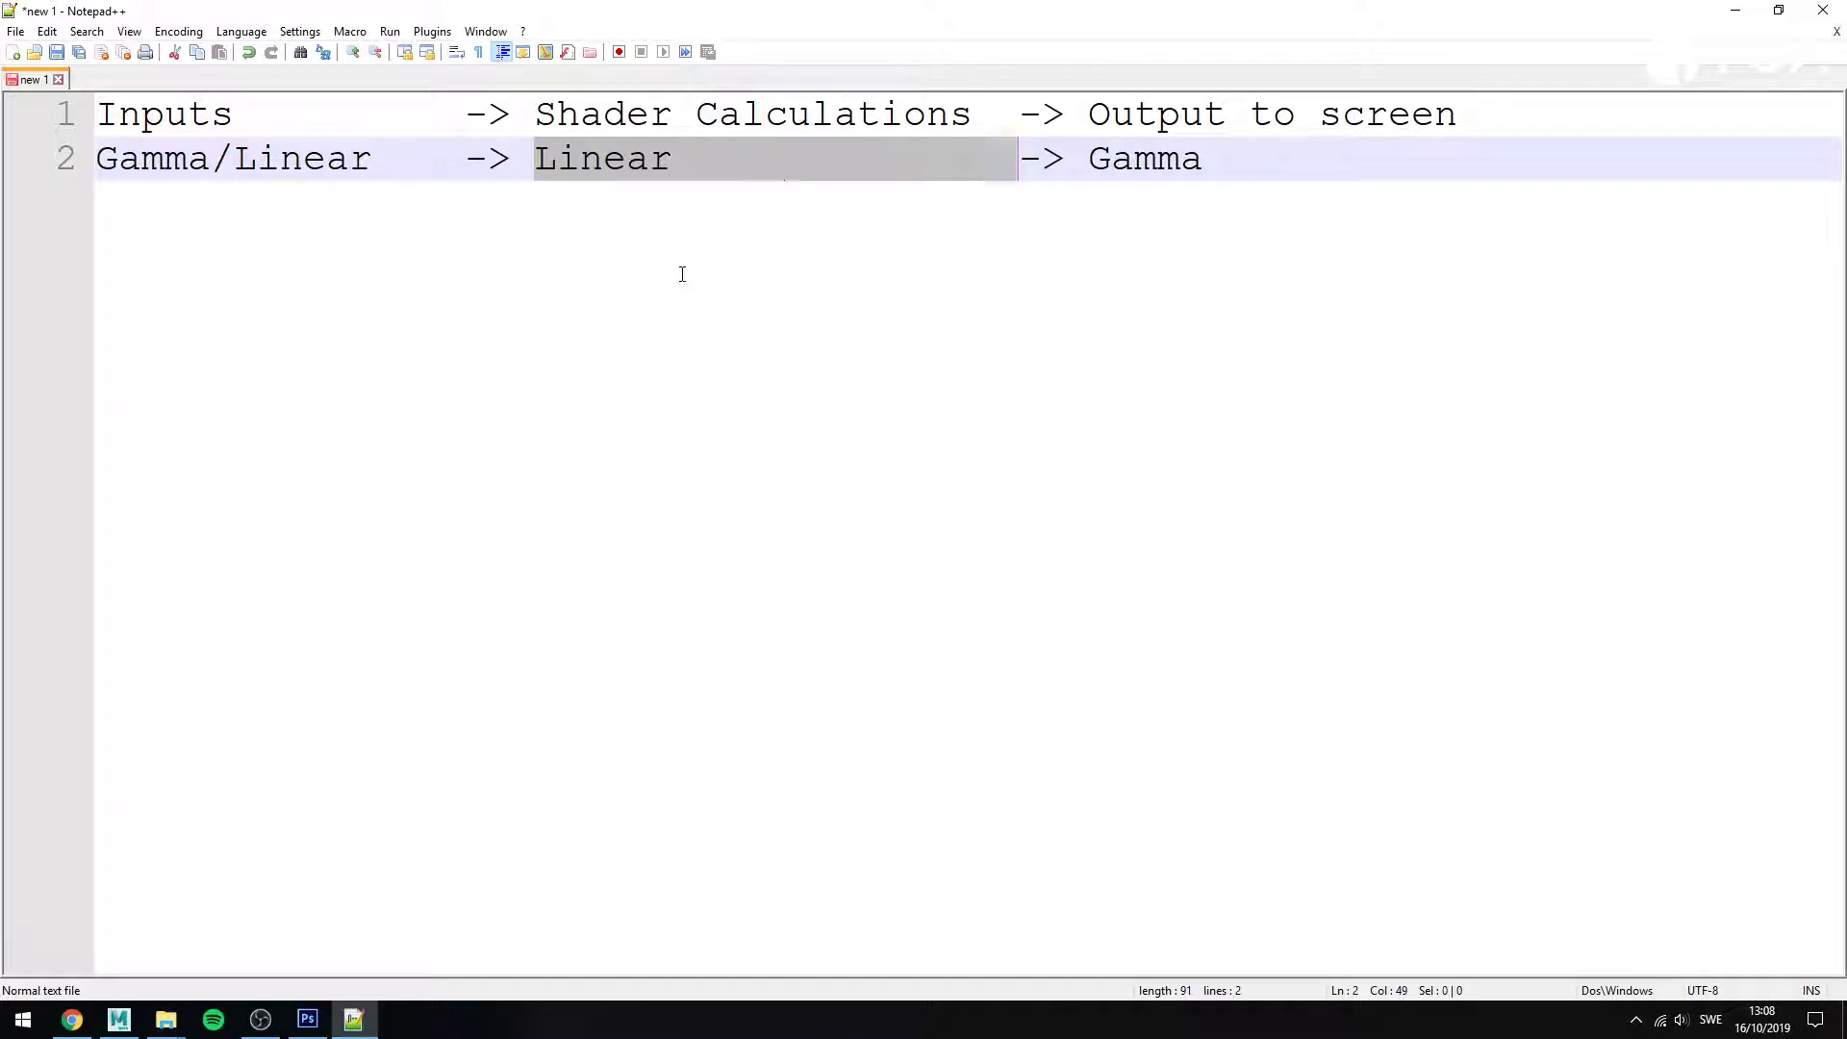
{"action": "key", "text": "End"}
{"action": "left_click_drag", "start_coordinate": [535, 158], "coordinate": [695, 159]}
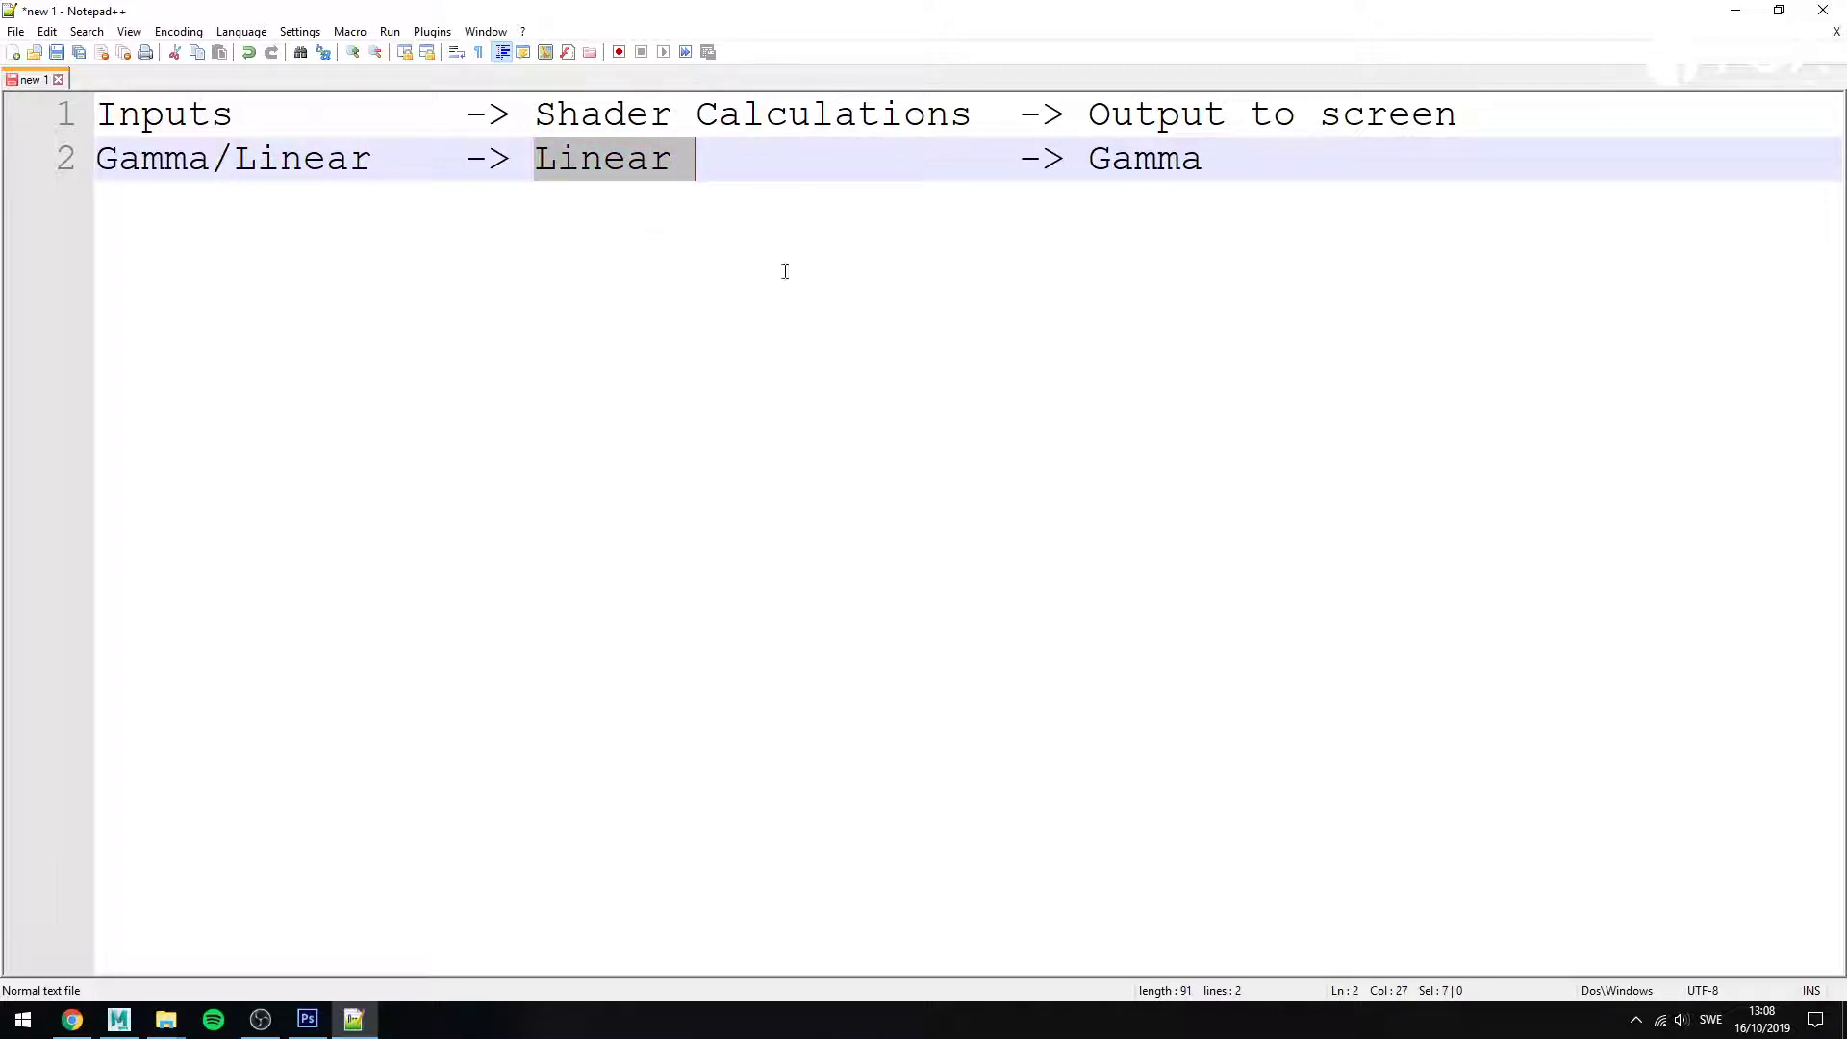
{"action": "key", "text": "End"}
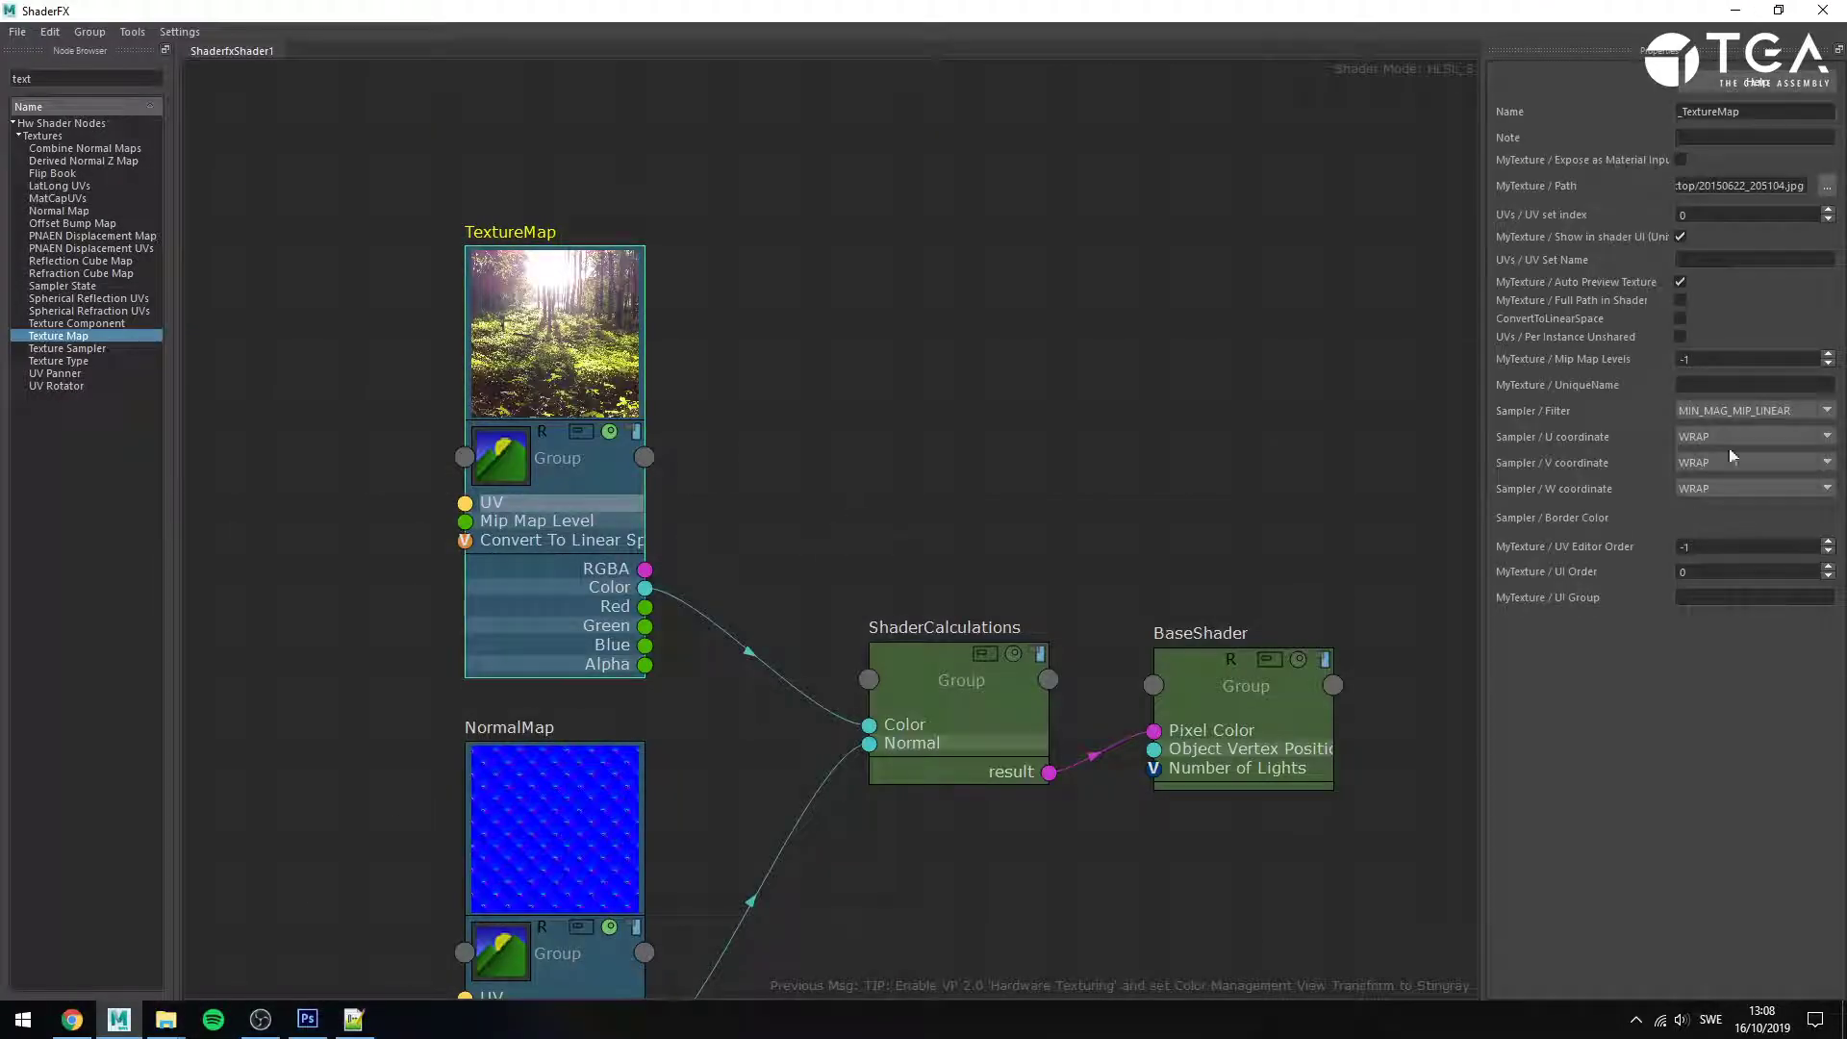
- Turn on ConvertToLinearSpace for the forest texture node in Maya and move ShaderFX down to uncover the plane
{"action": "left_click", "coordinate": [1680, 319]}
{"action": "left_click_drag", "start_coordinate": [1087, 11], "coordinate": [1064, 679]}
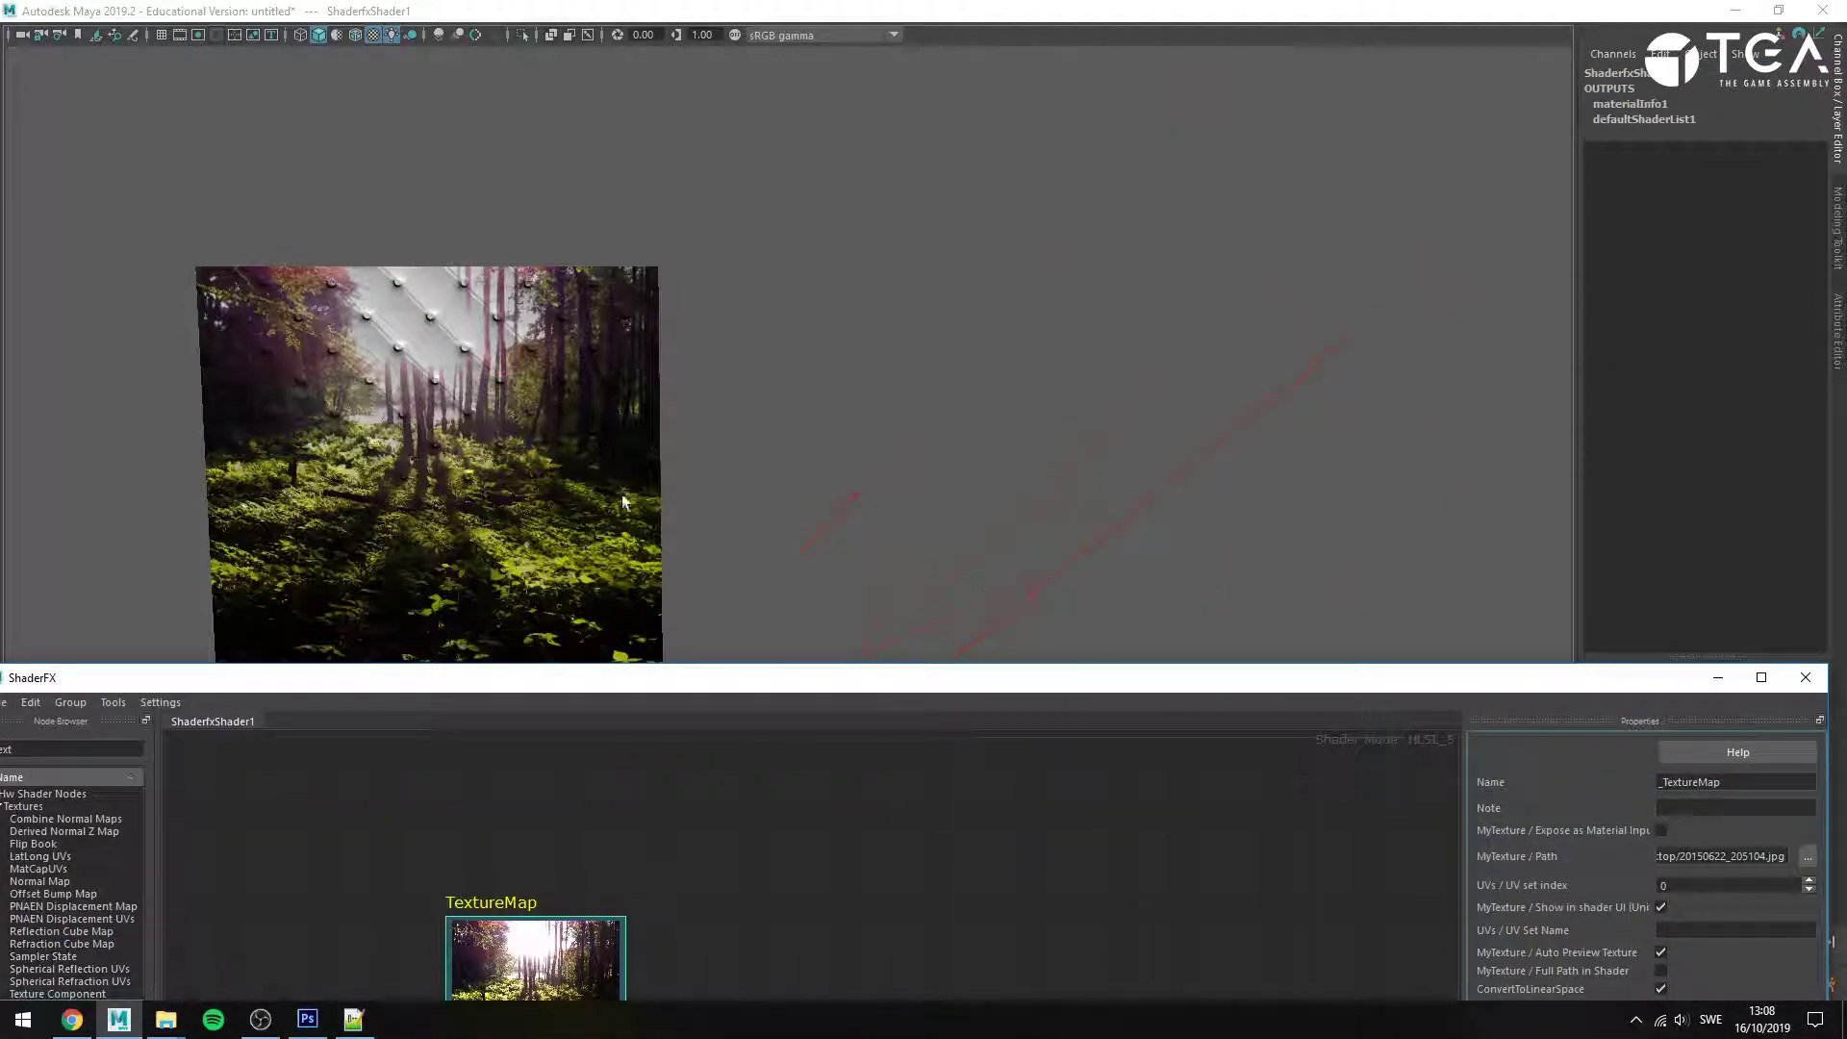
- Switch to the Notepad++ notes and highlight the Gamma input and the Linear calculation entry
{"action": "left_click", "coordinate": [353, 1019]}
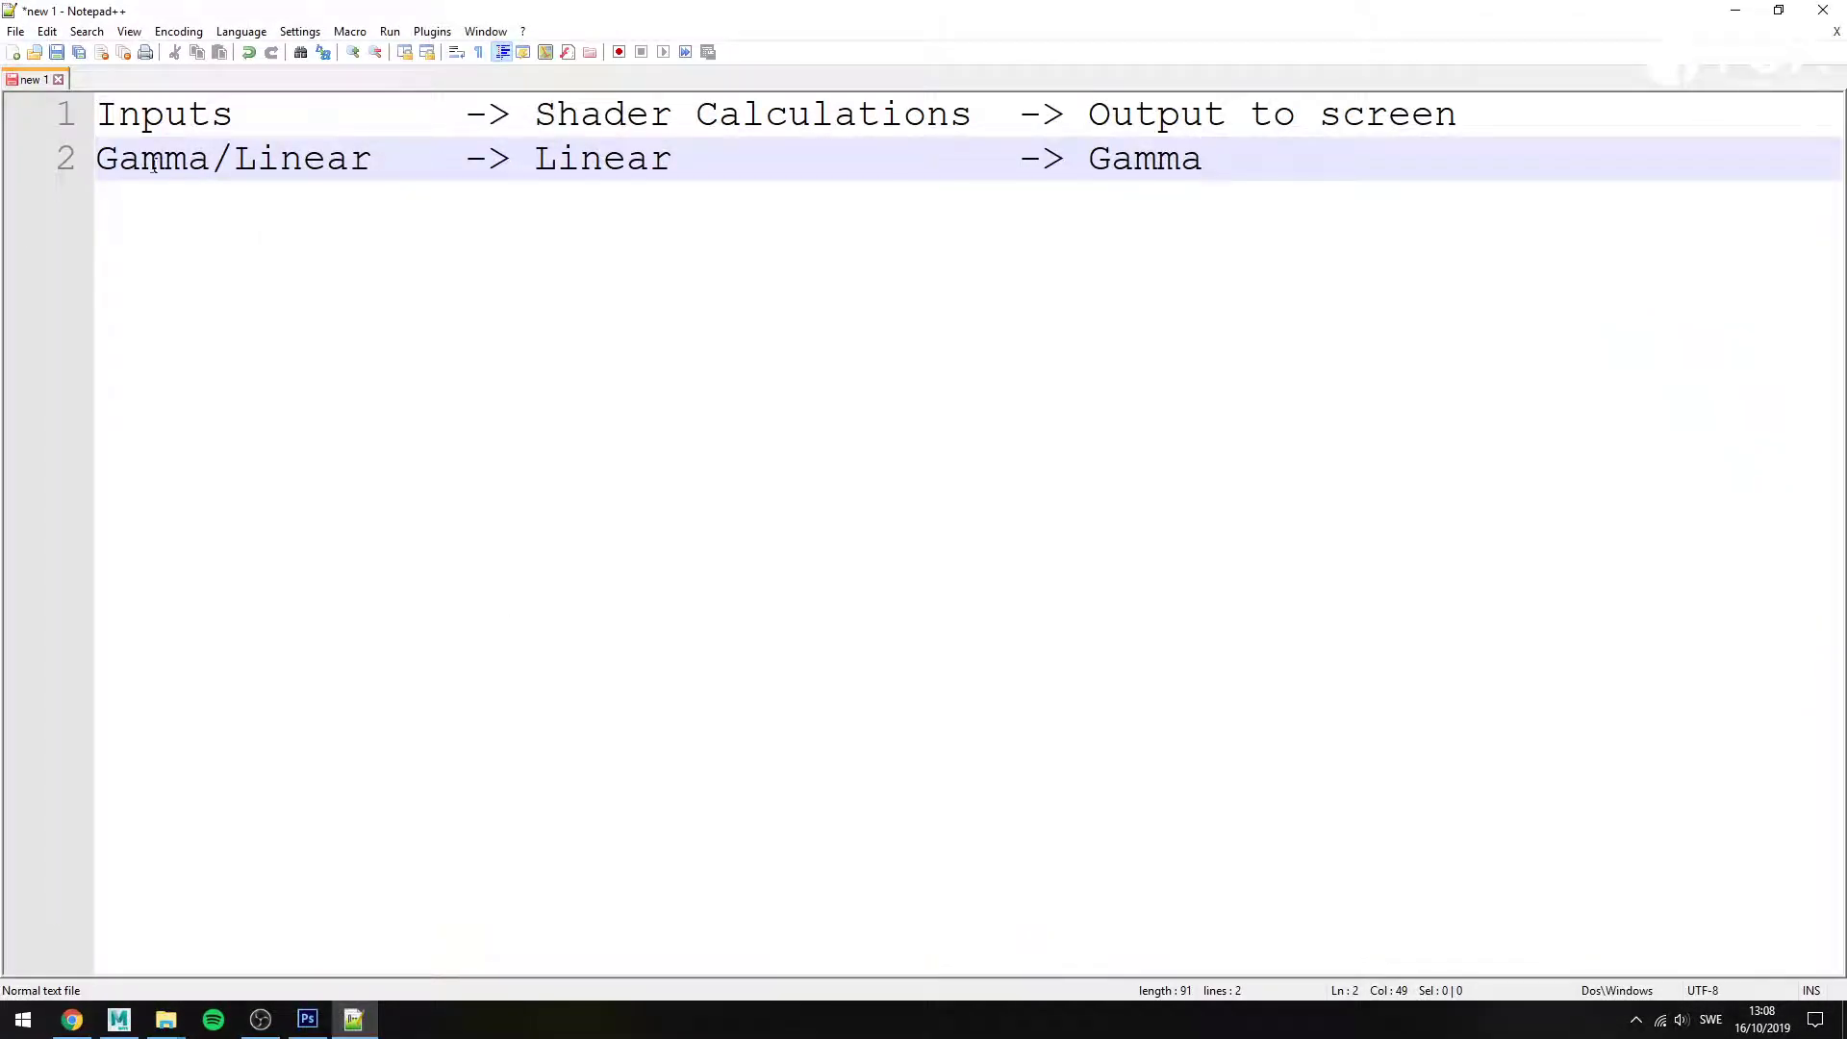
{"action": "left_click_drag", "start_coordinate": [154, 166], "coordinate": [185, 164]}
{"action": "left_click_drag", "start_coordinate": [557, 162], "coordinate": [651, 162]}
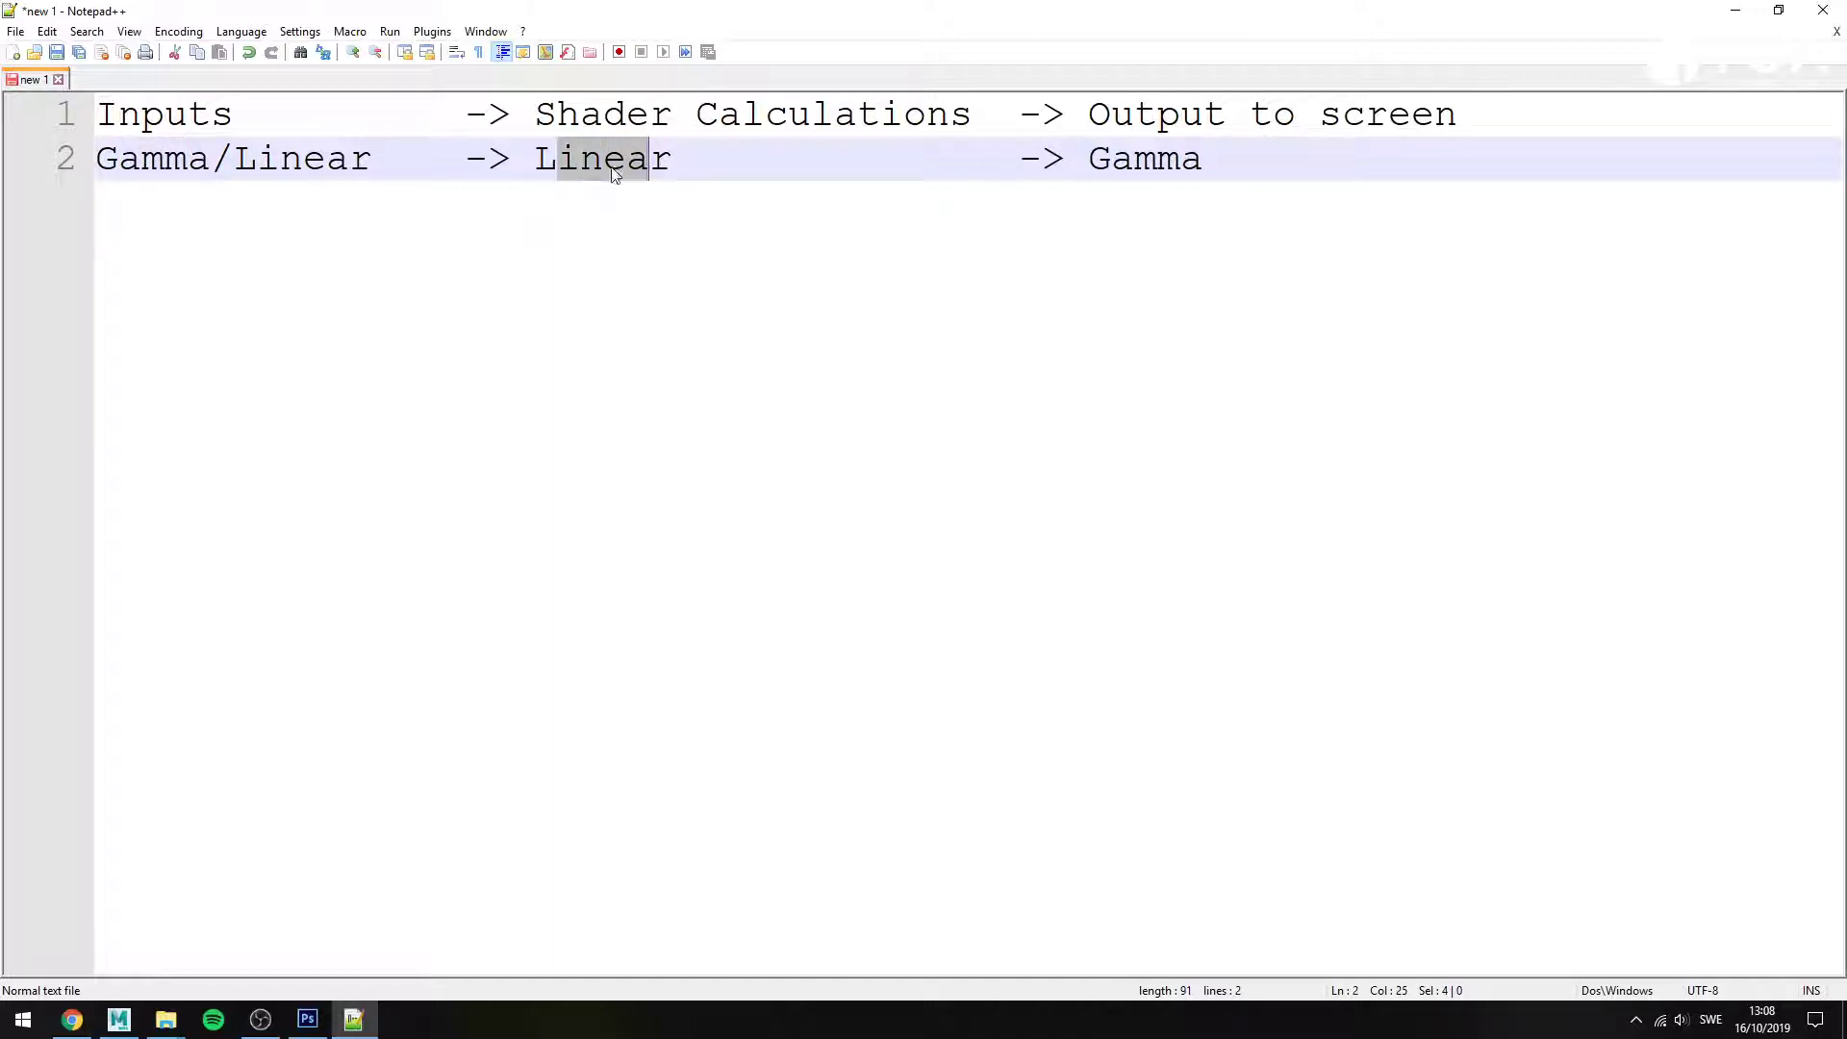
- Back in Maya, turn on the viewport's sRGB gamma view transform and bring the ShaderFX graph back into view
{"action": "left_click", "coordinate": [1735, 10]}
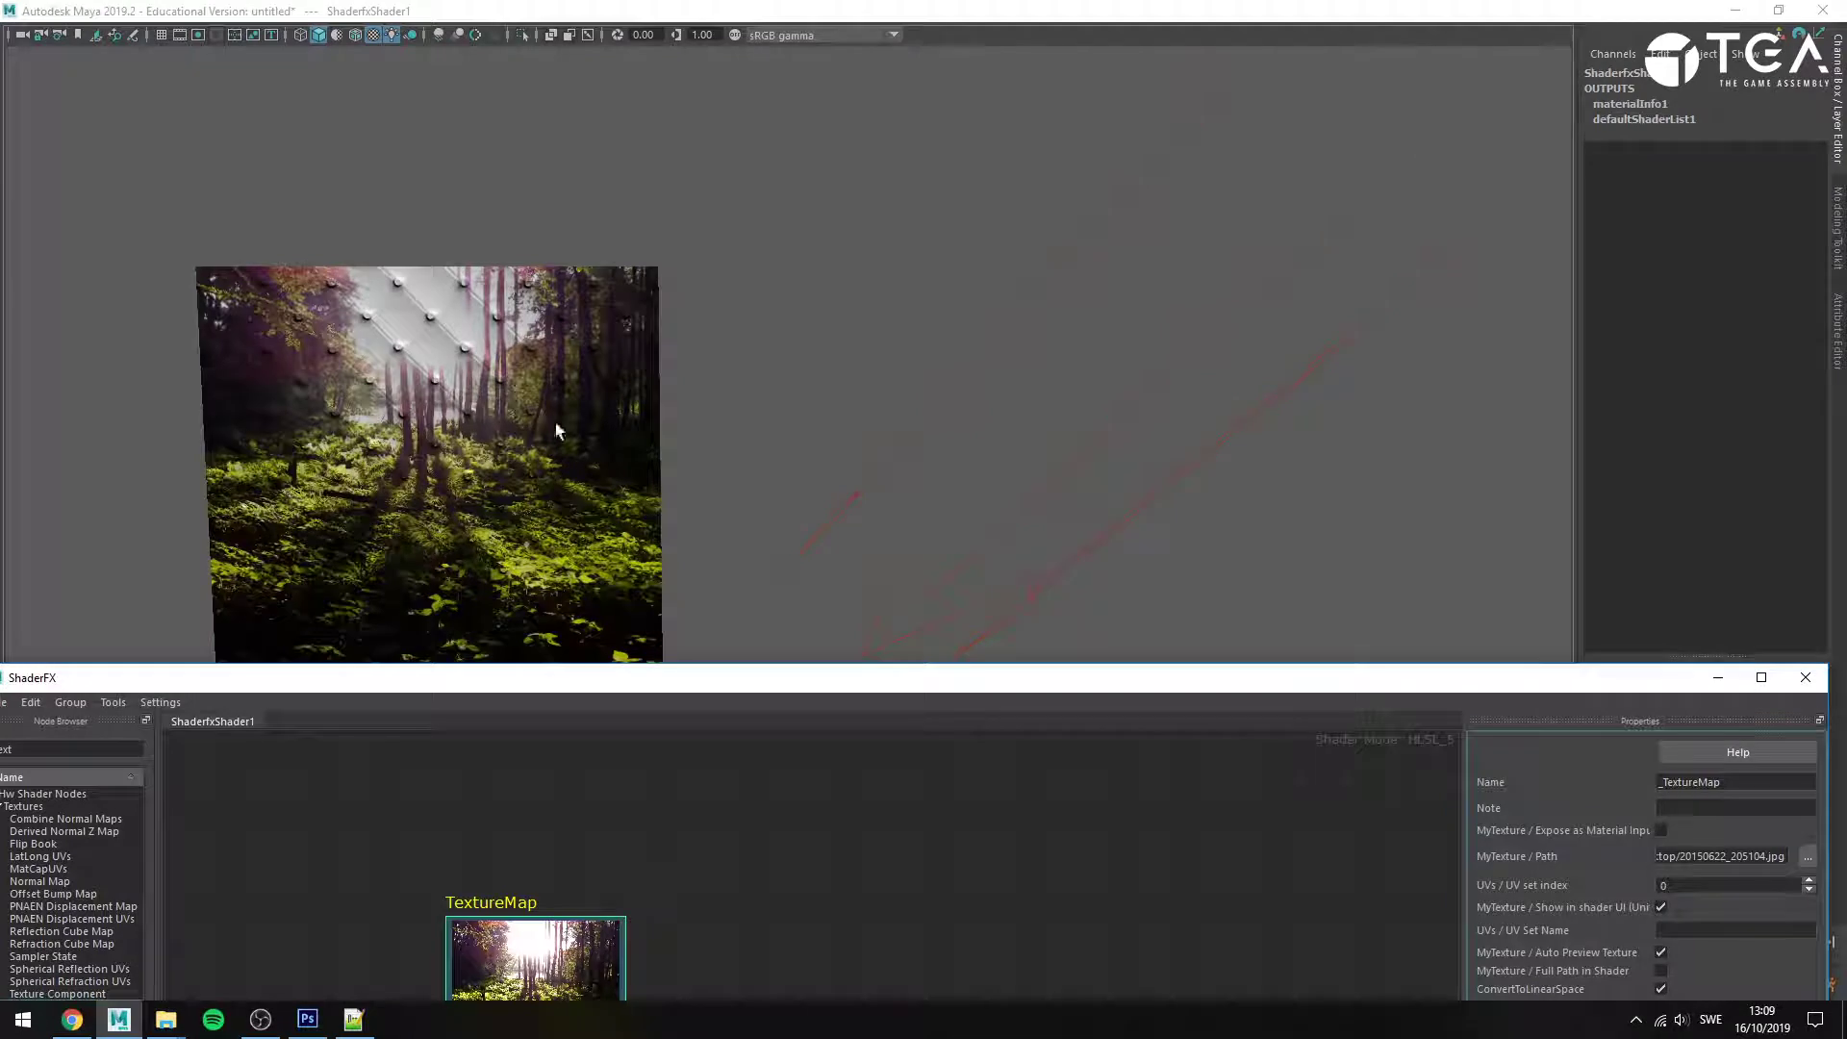
{"action": "left_click", "coordinate": [735, 36]}
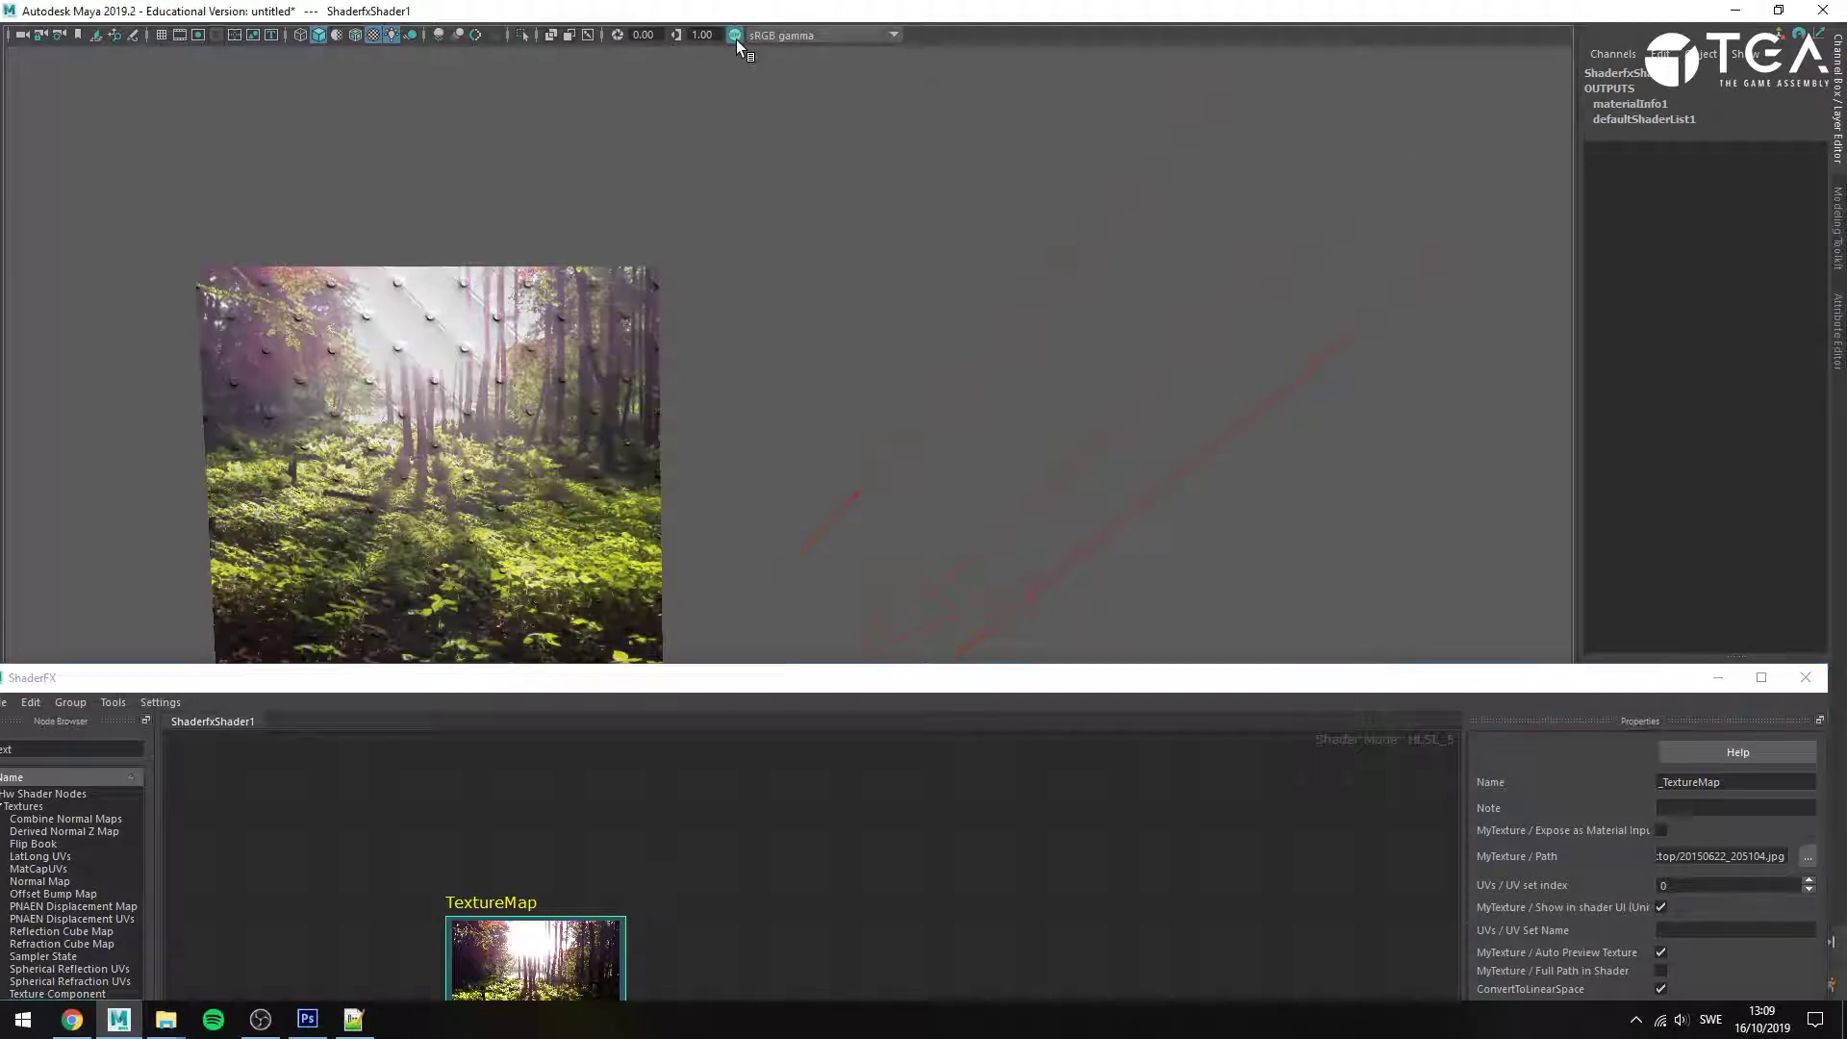
{"action": "left_click_drag", "start_coordinate": [693, 688], "coordinate": [770, 166]}
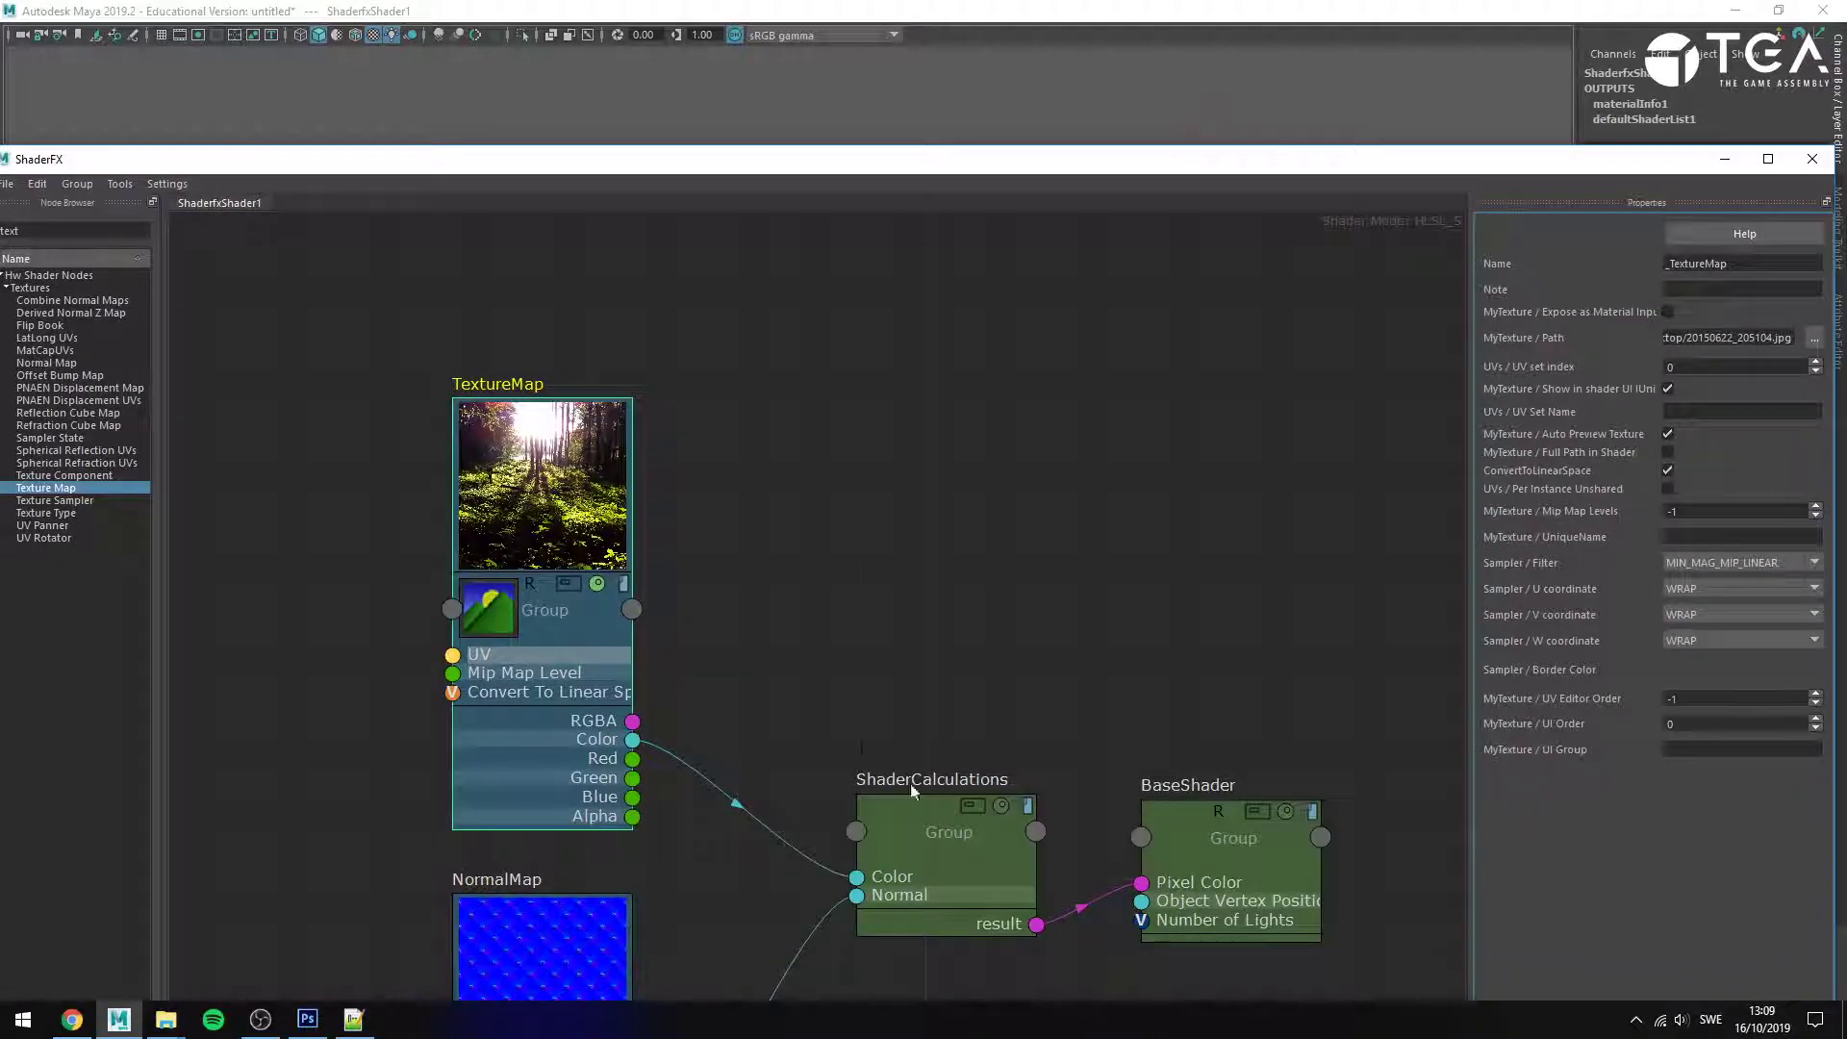
- Nudge the ShaderCalculations node, move ShaderFX up and examine the NormalMap node's properties
{"action": "mouse_move", "coordinate": [901, 853]}
{"action": "left_mouse_down"}
{"action": "mouse_move", "coordinate": [875, 858]}
{"action": "mouse_move", "coordinate": [889, 841]}
{"action": "left_mouse_up"}
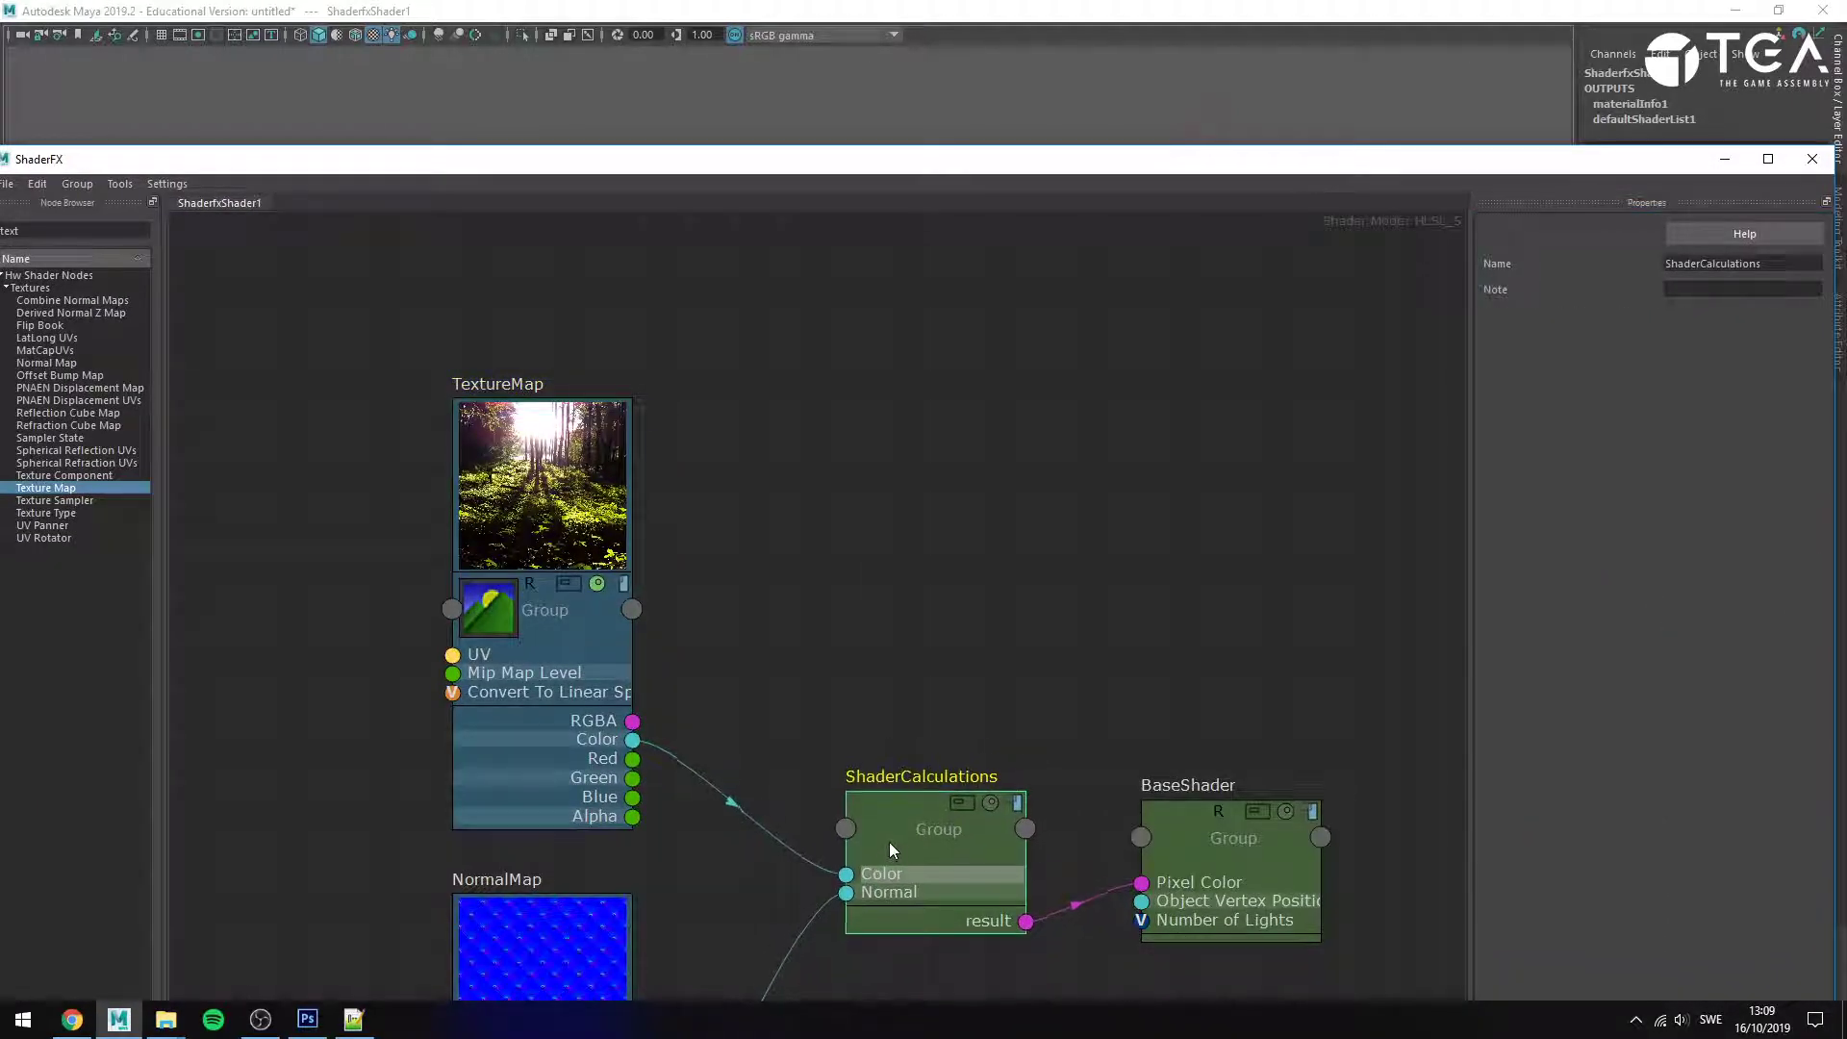
{"action": "left_click_drag", "start_coordinate": [1154, 157], "coordinate": [1164, 47]}
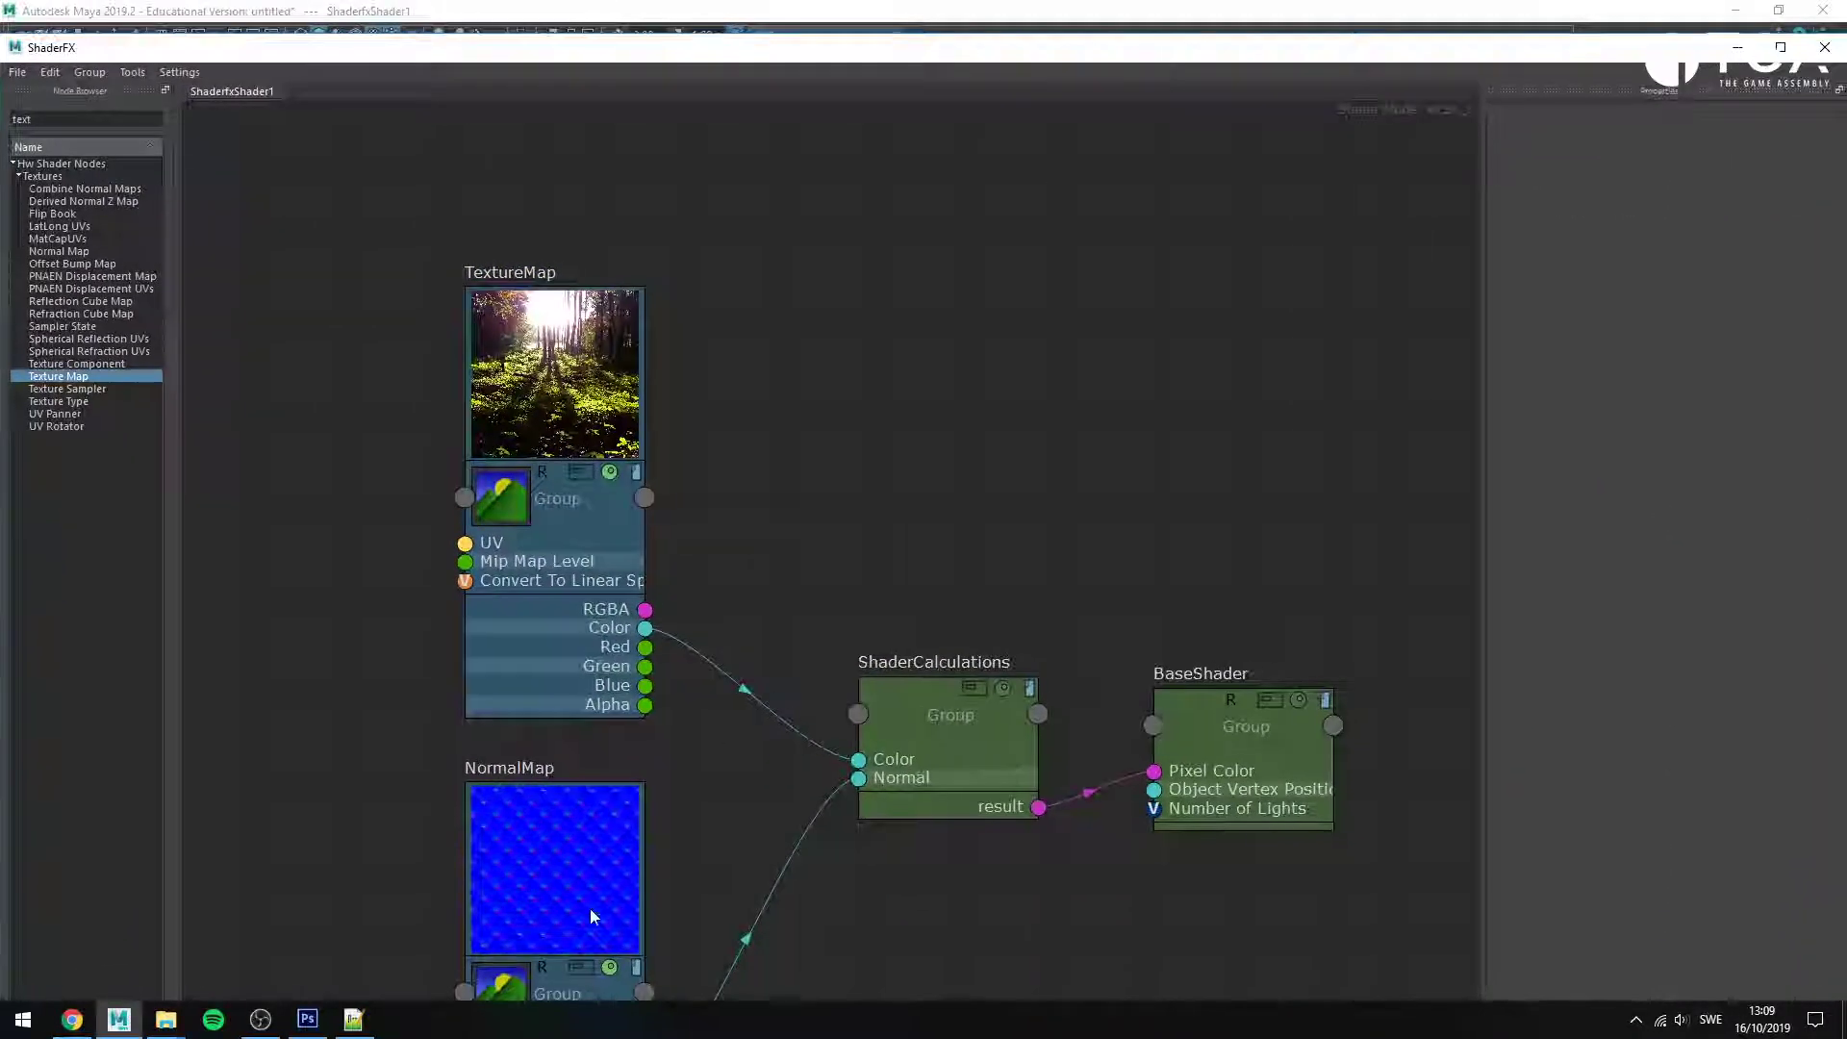
{"action": "left_click", "coordinate": [555, 861]}
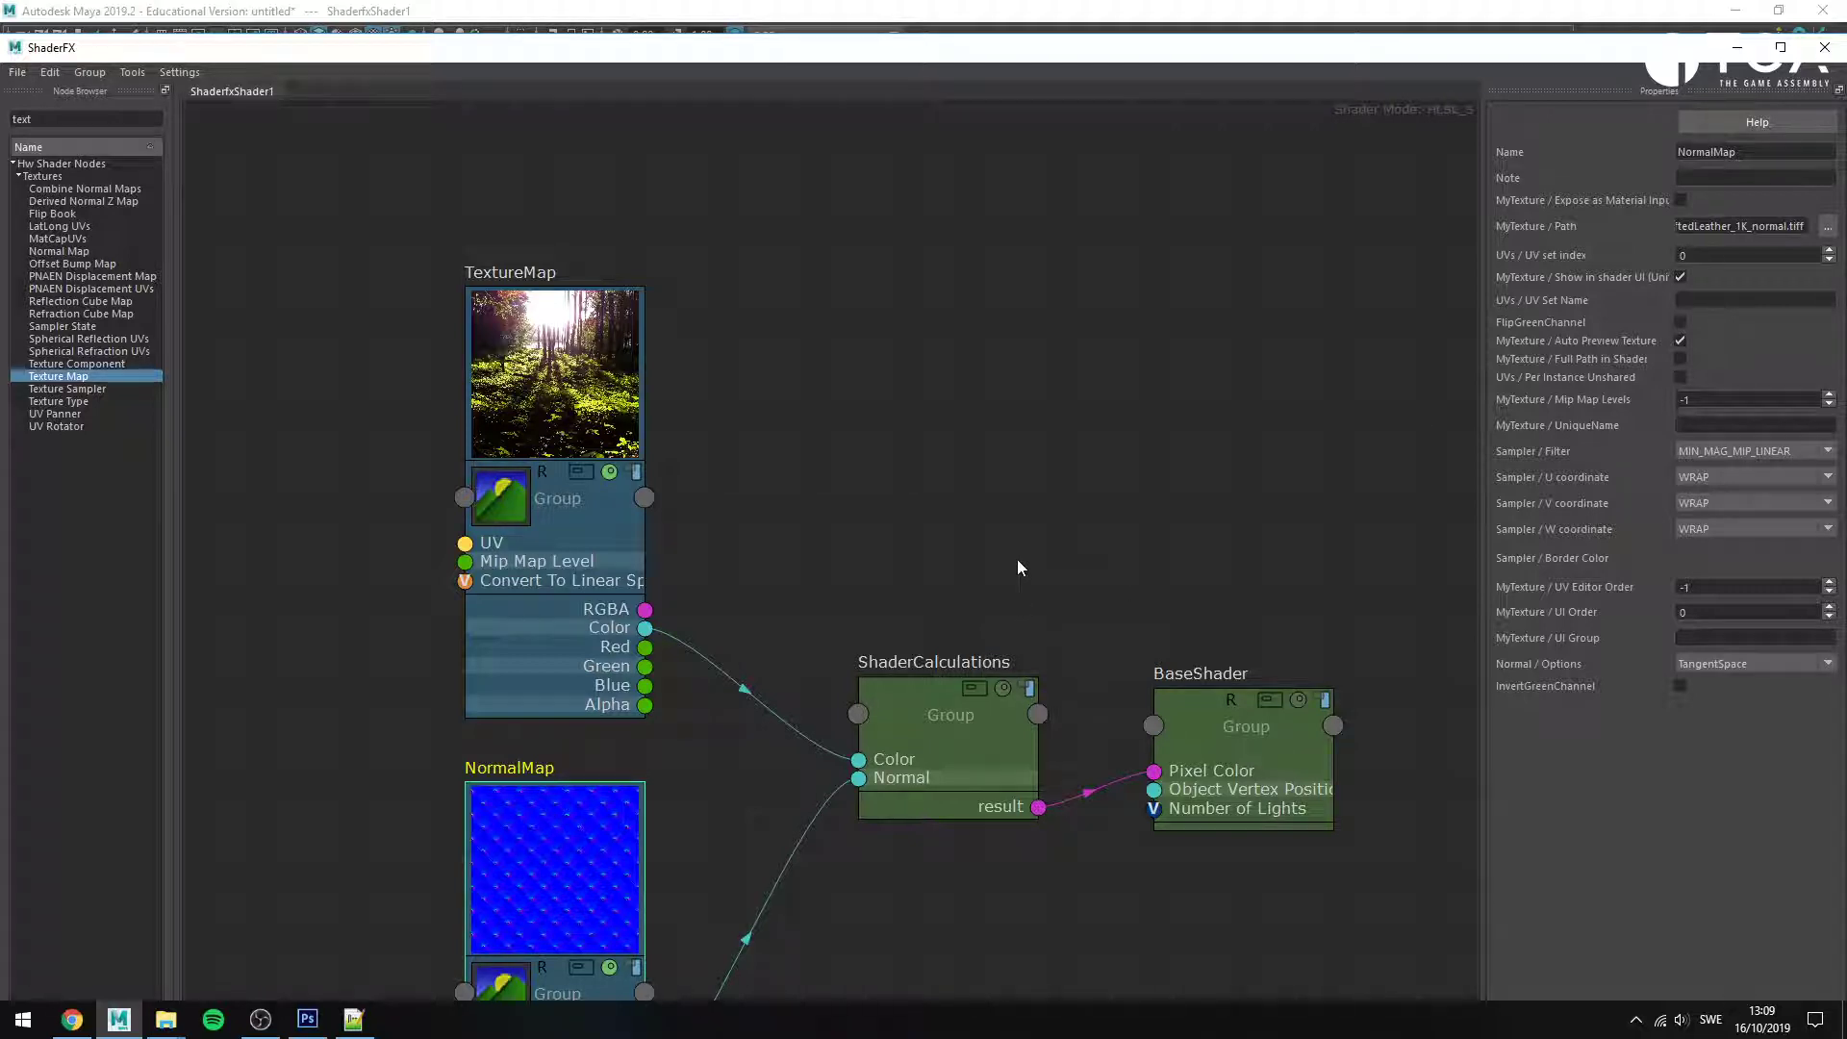
{"action": "middle_click_drag", "start_coordinate": [1018, 567], "coordinate": [1037, 335]}
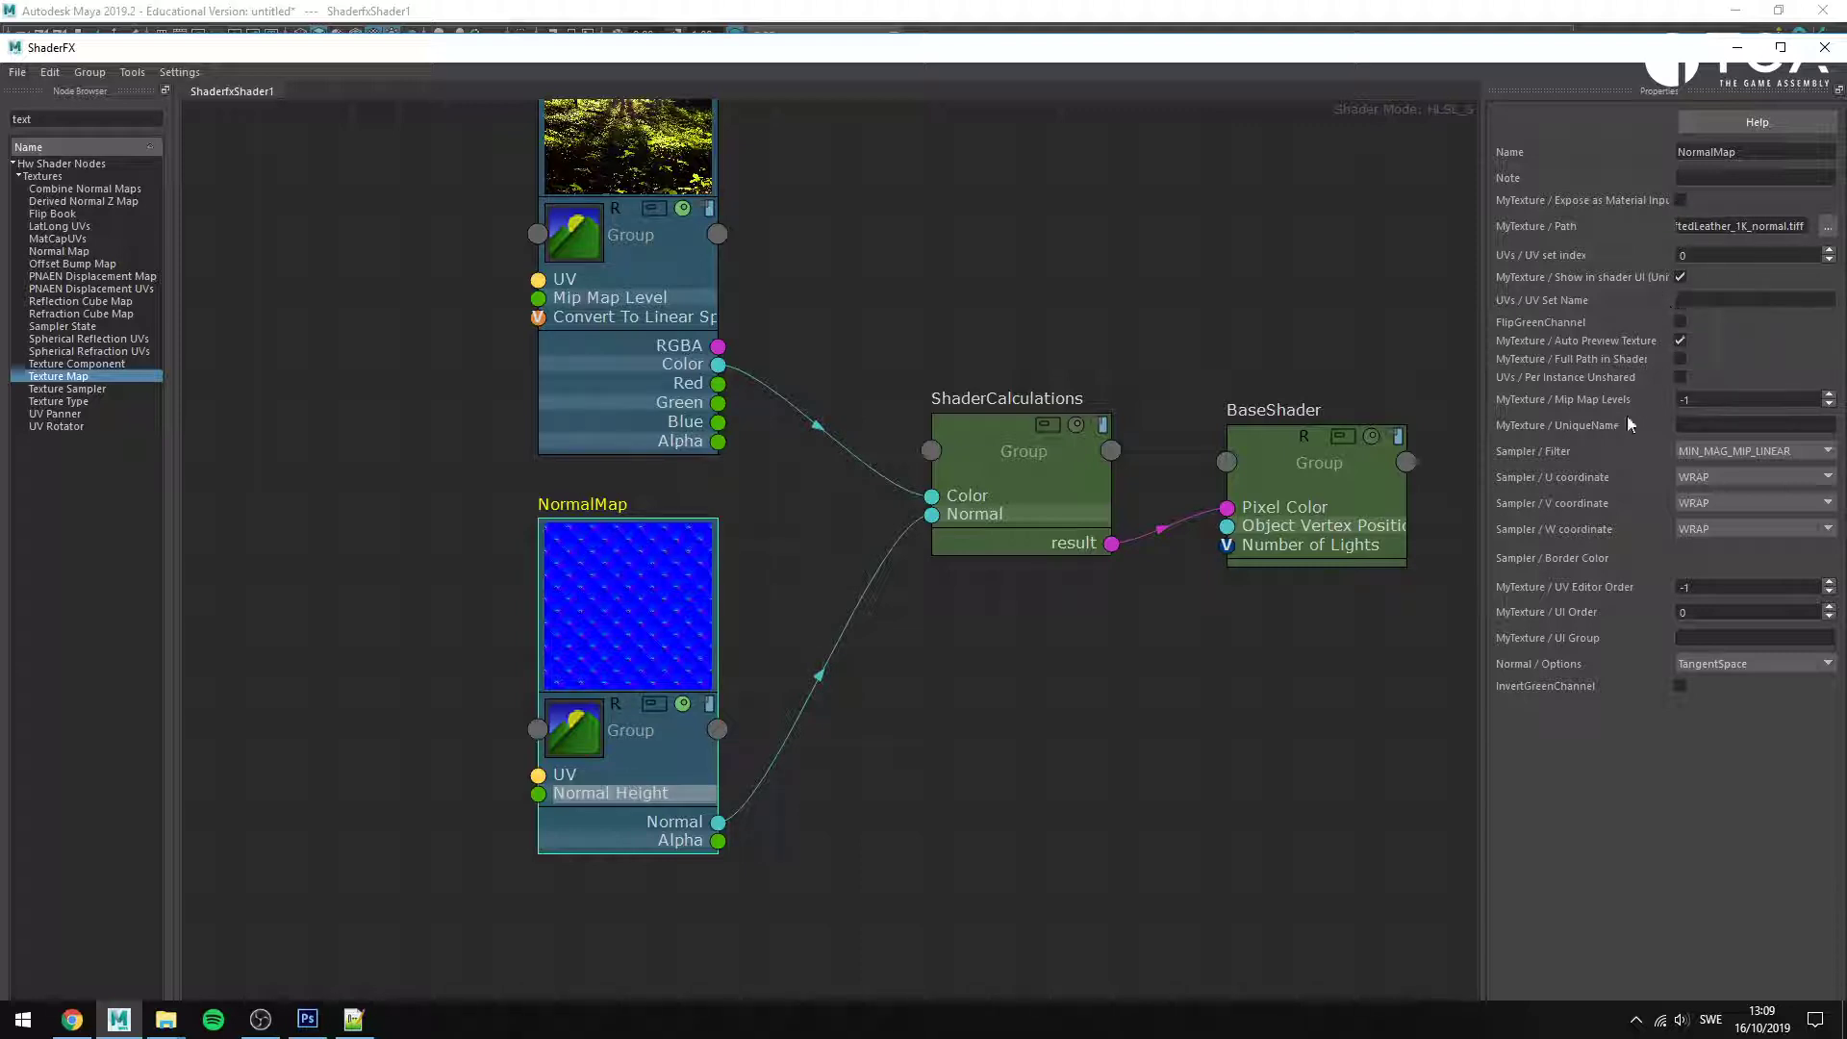
{"action": "scroll", "coordinate": [1006, 277], "scroll_direction": "up", "scroll_amount": 5}
- Add a Texture Map node beside the forest texture node, compare their ConvertToLinearSpace settings and delete the added node
{"action": "left_click", "coordinate": [704, 361]}
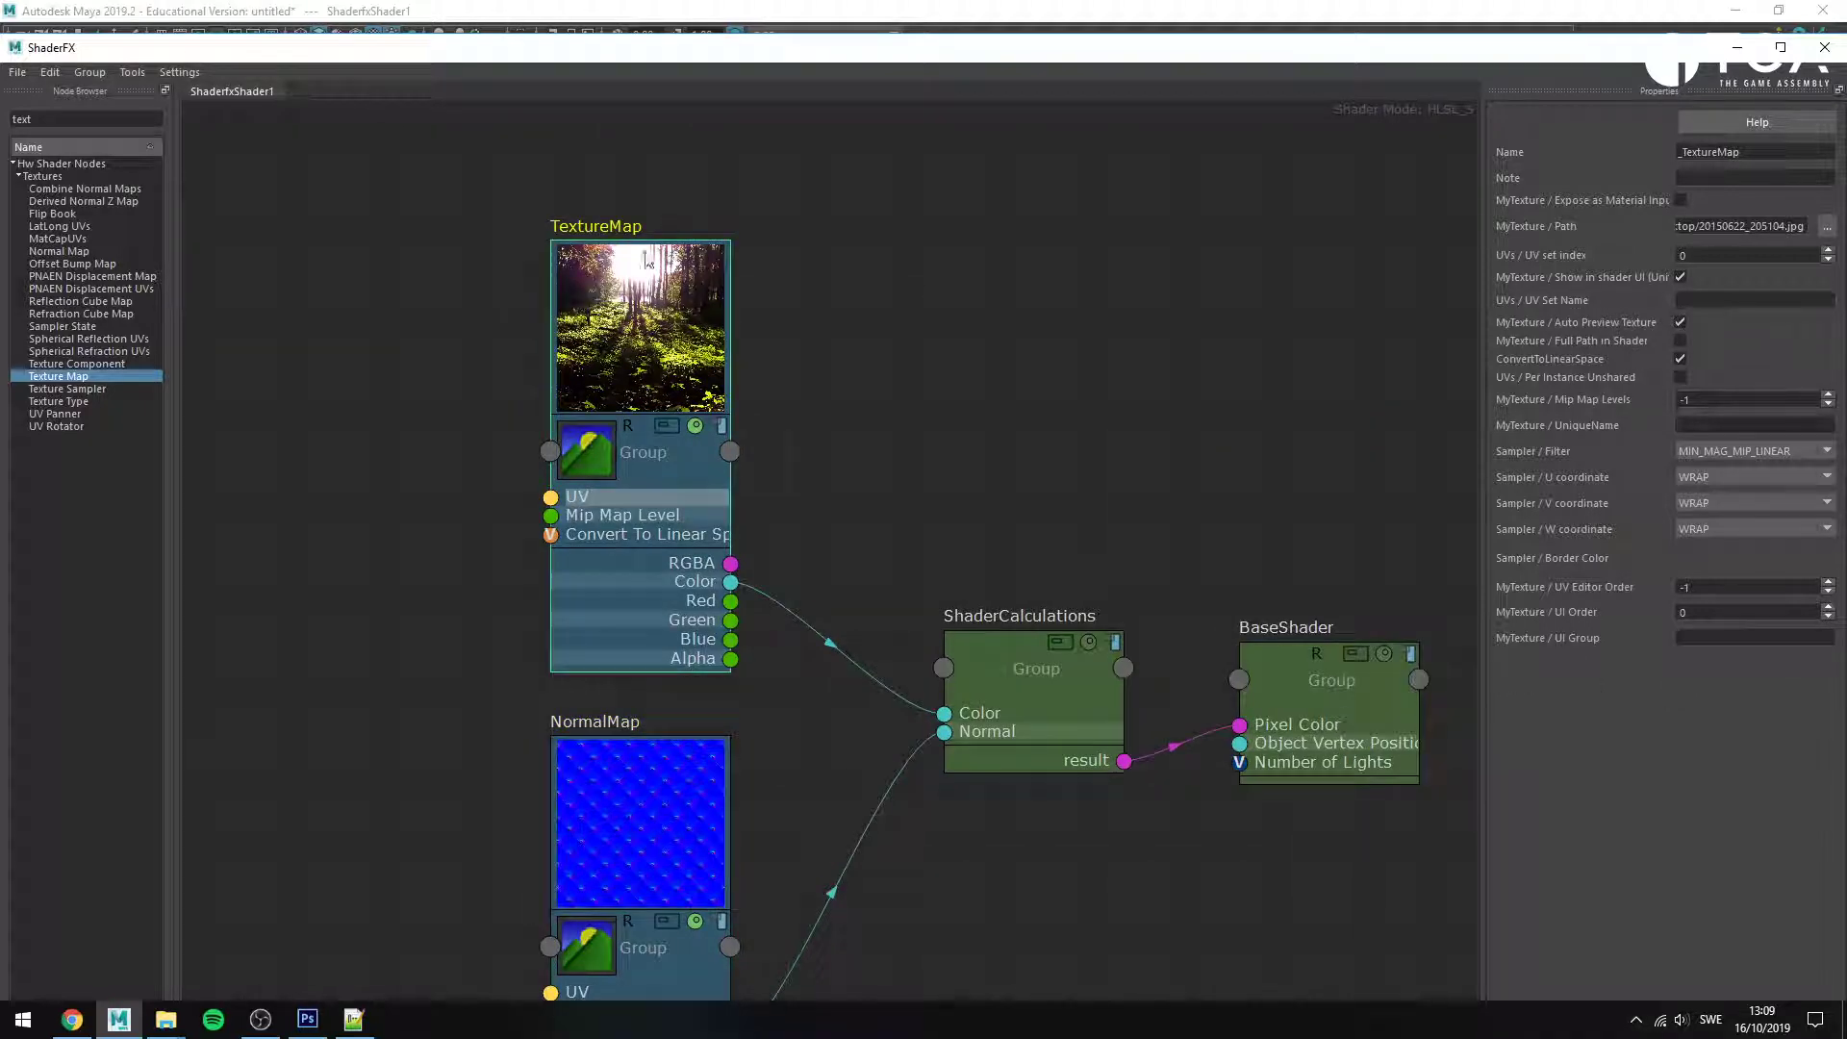
{"action": "left_click_drag", "start_coordinate": [85, 377], "coordinate": [1154, 188]}
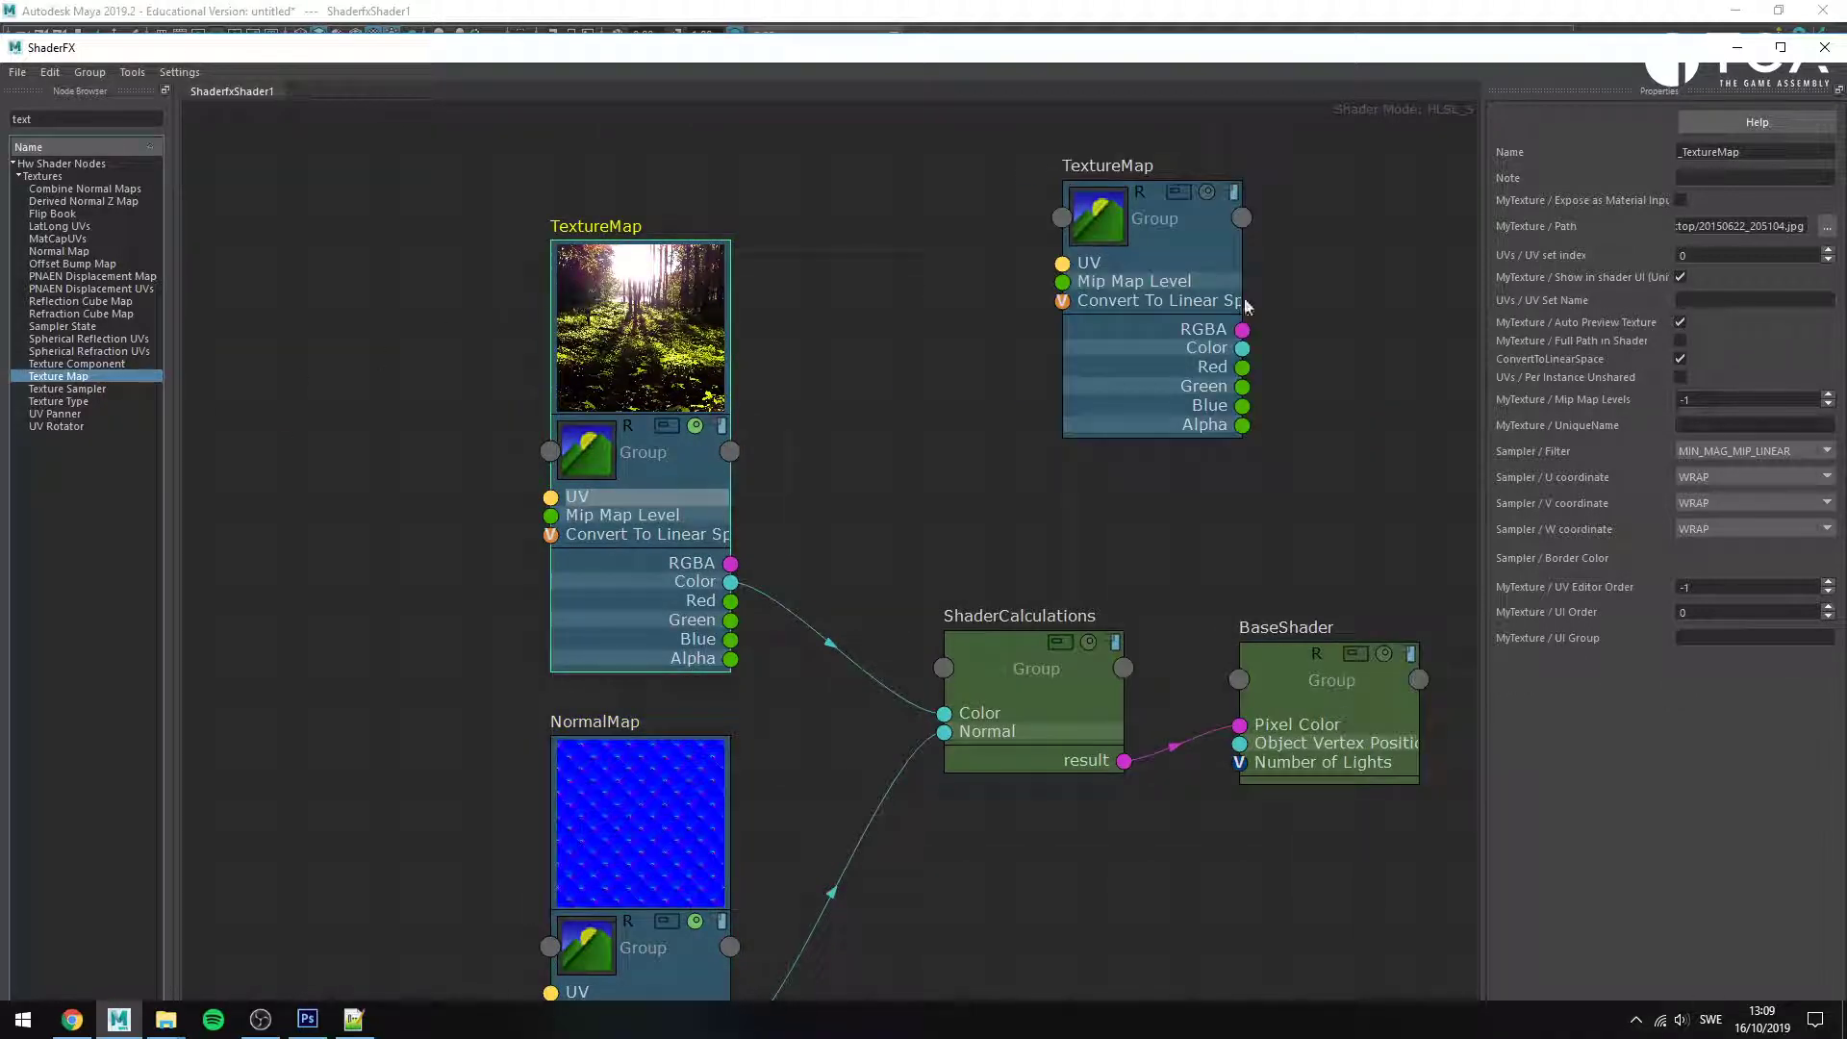
{"action": "middle_click_drag", "start_coordinate": [1202, 345], "coordinate": [974, 451]}
{"action": "left_click_drag", "start_coordinate": [967, 360], "coordinate": [875, 350]}
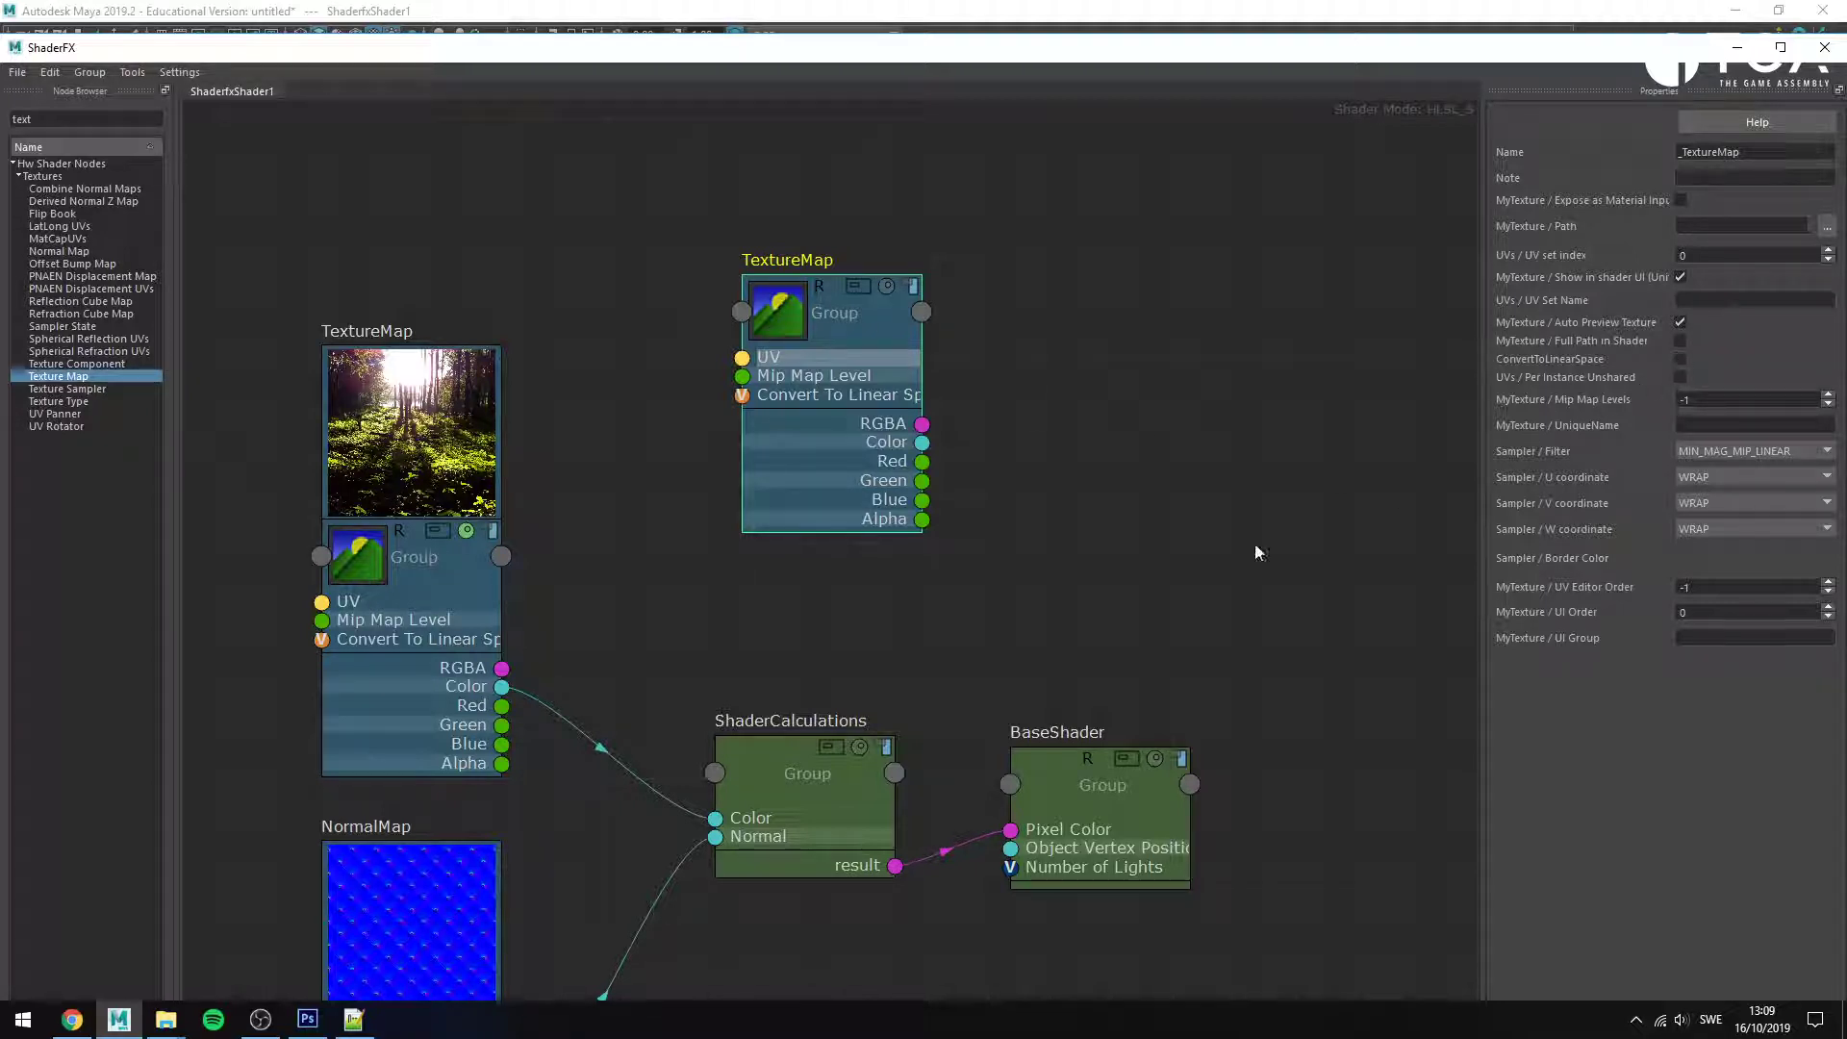
{"action": "middle_click_drag", "start_coordinate": [882, 444], "coordinate": [959, 282]}
{"action": "key", "text": "Delete"}
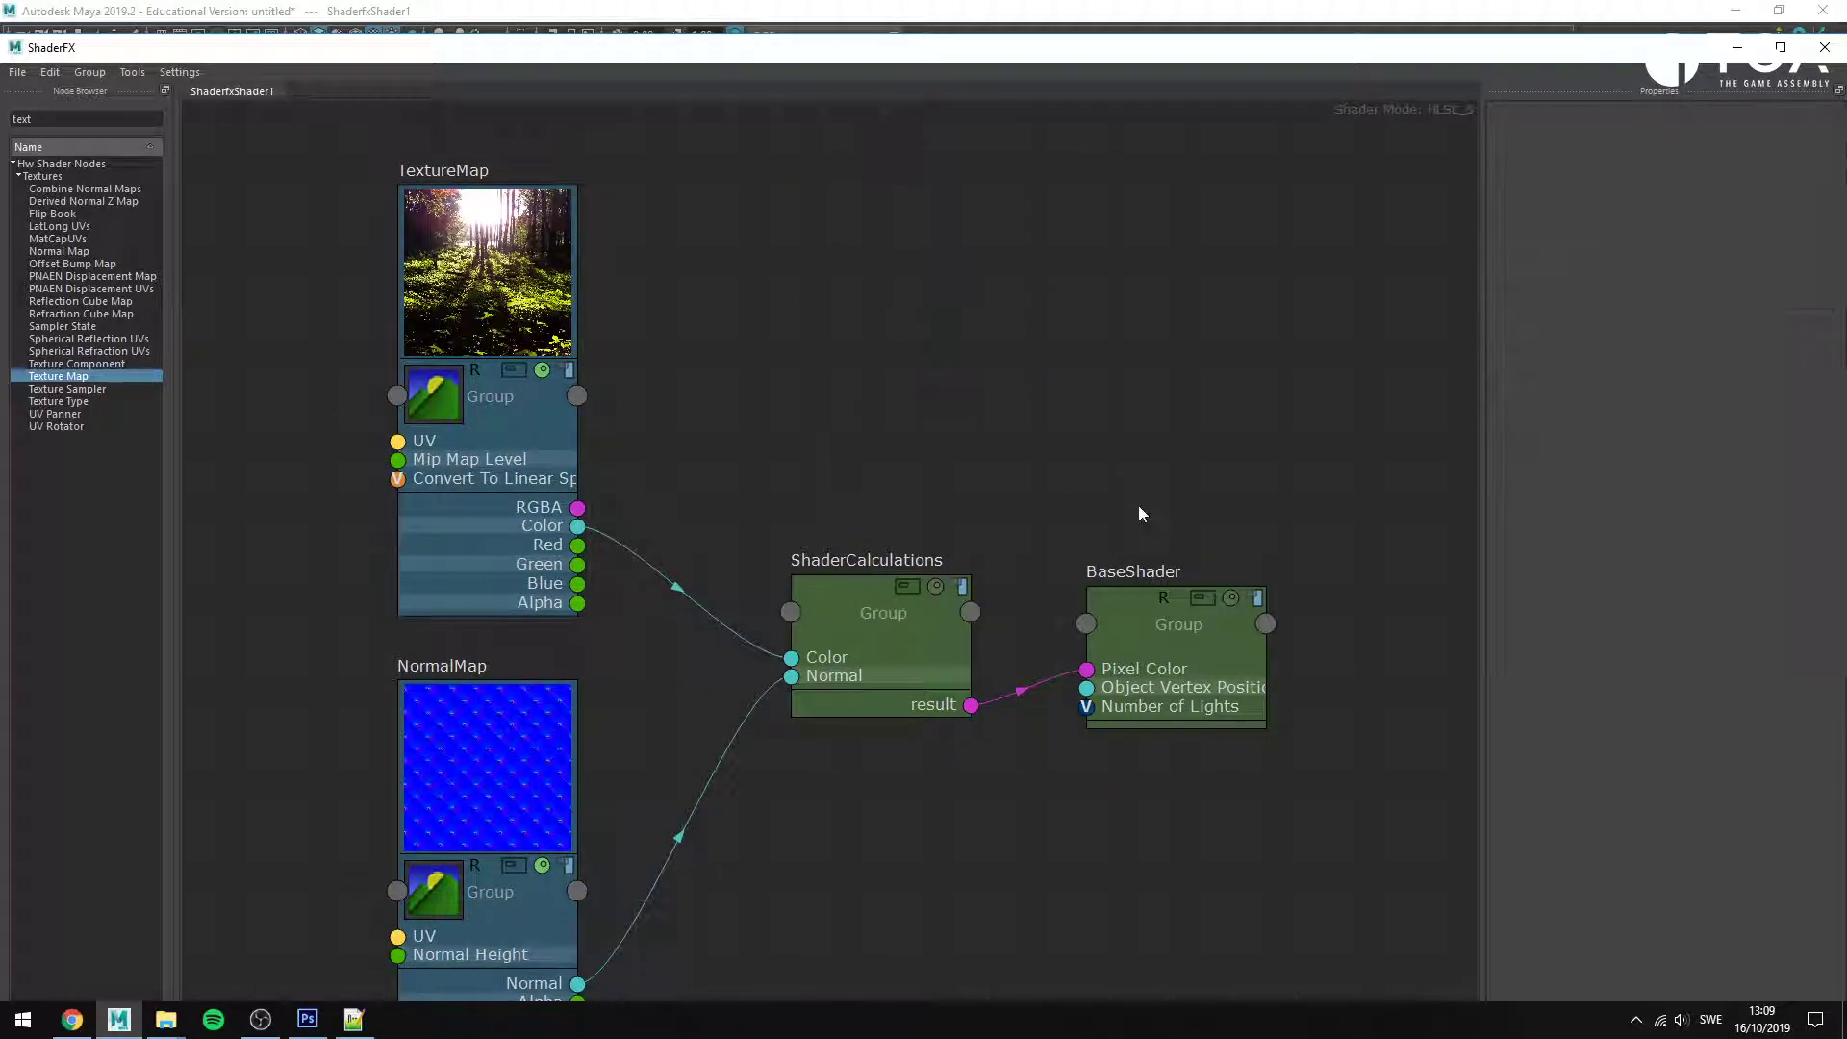
- Align BaseShader with ShaderCalculations, move the forest texture node up slightly and minimize ShaderFX to view the plane
{"action": "left_click_drag", "start_coordinate": [1141, 627], "coordinate": [1140, 614]}
{"action": "left_click", "coordinate": [1127, 735]}
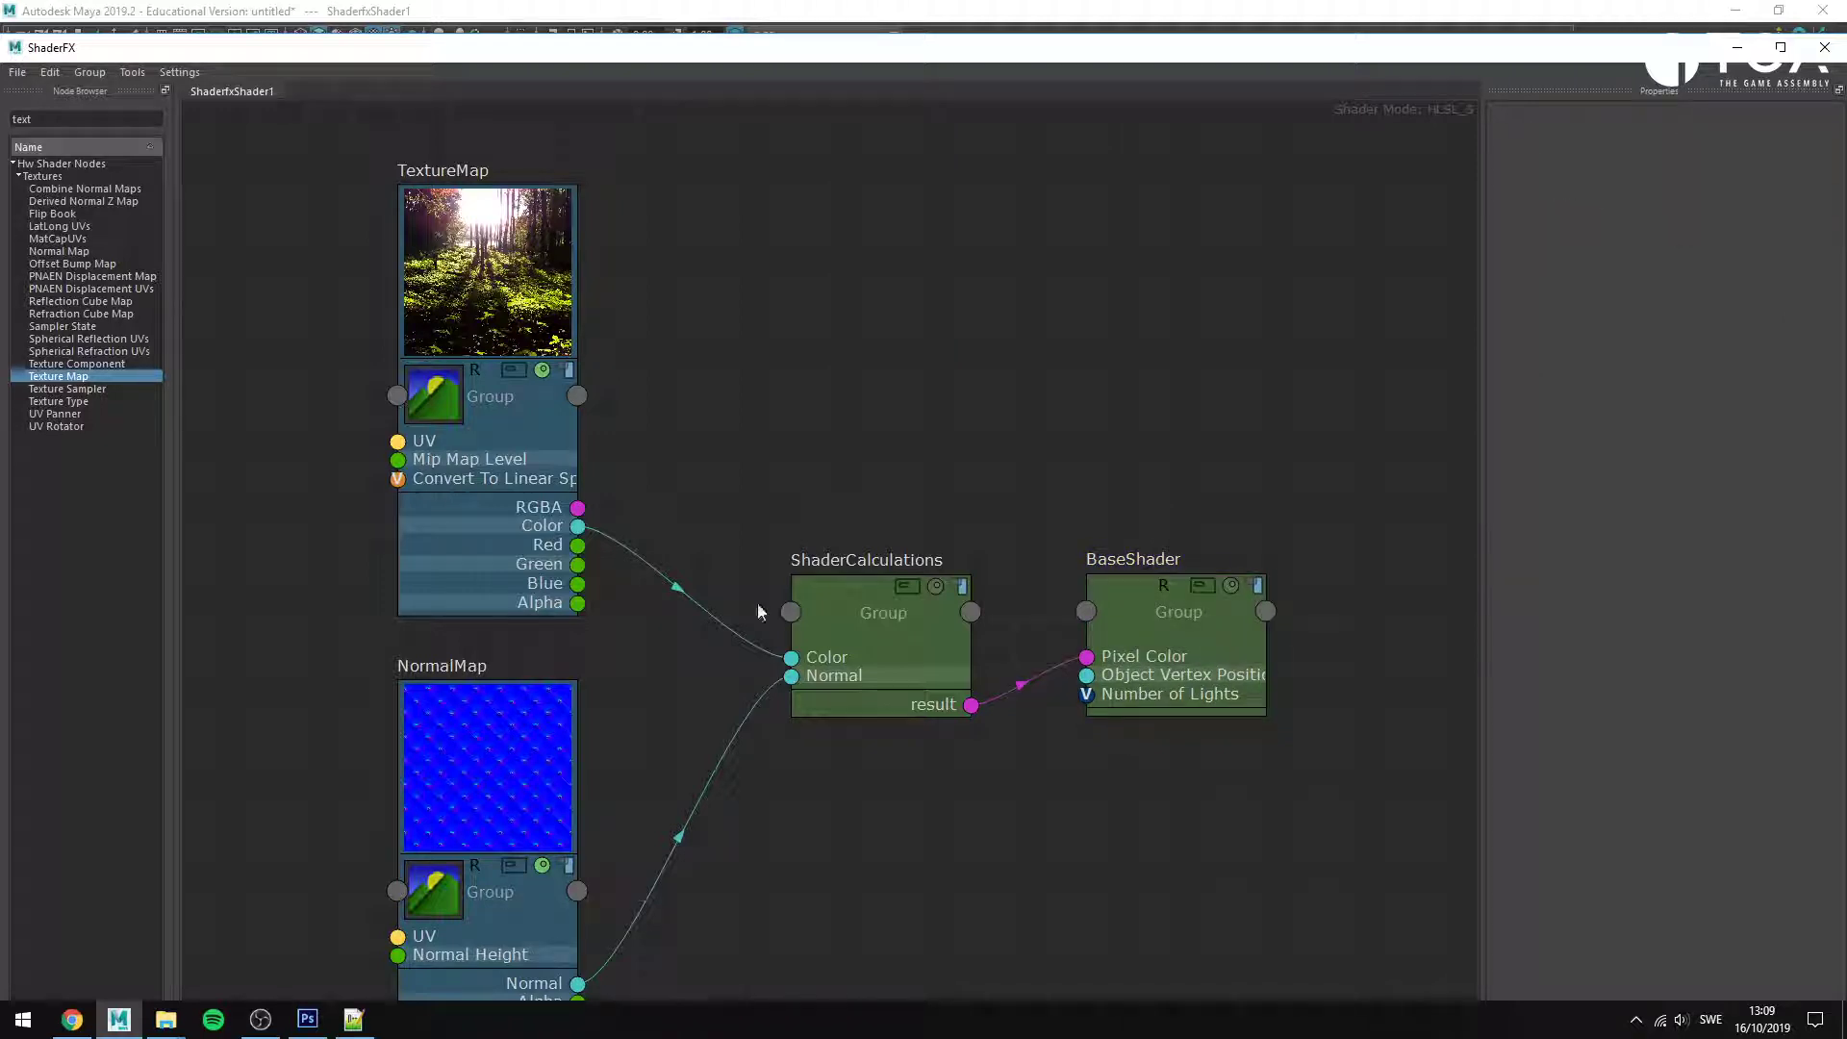
{"action": "left_click", "coordinate": [552, 441]}
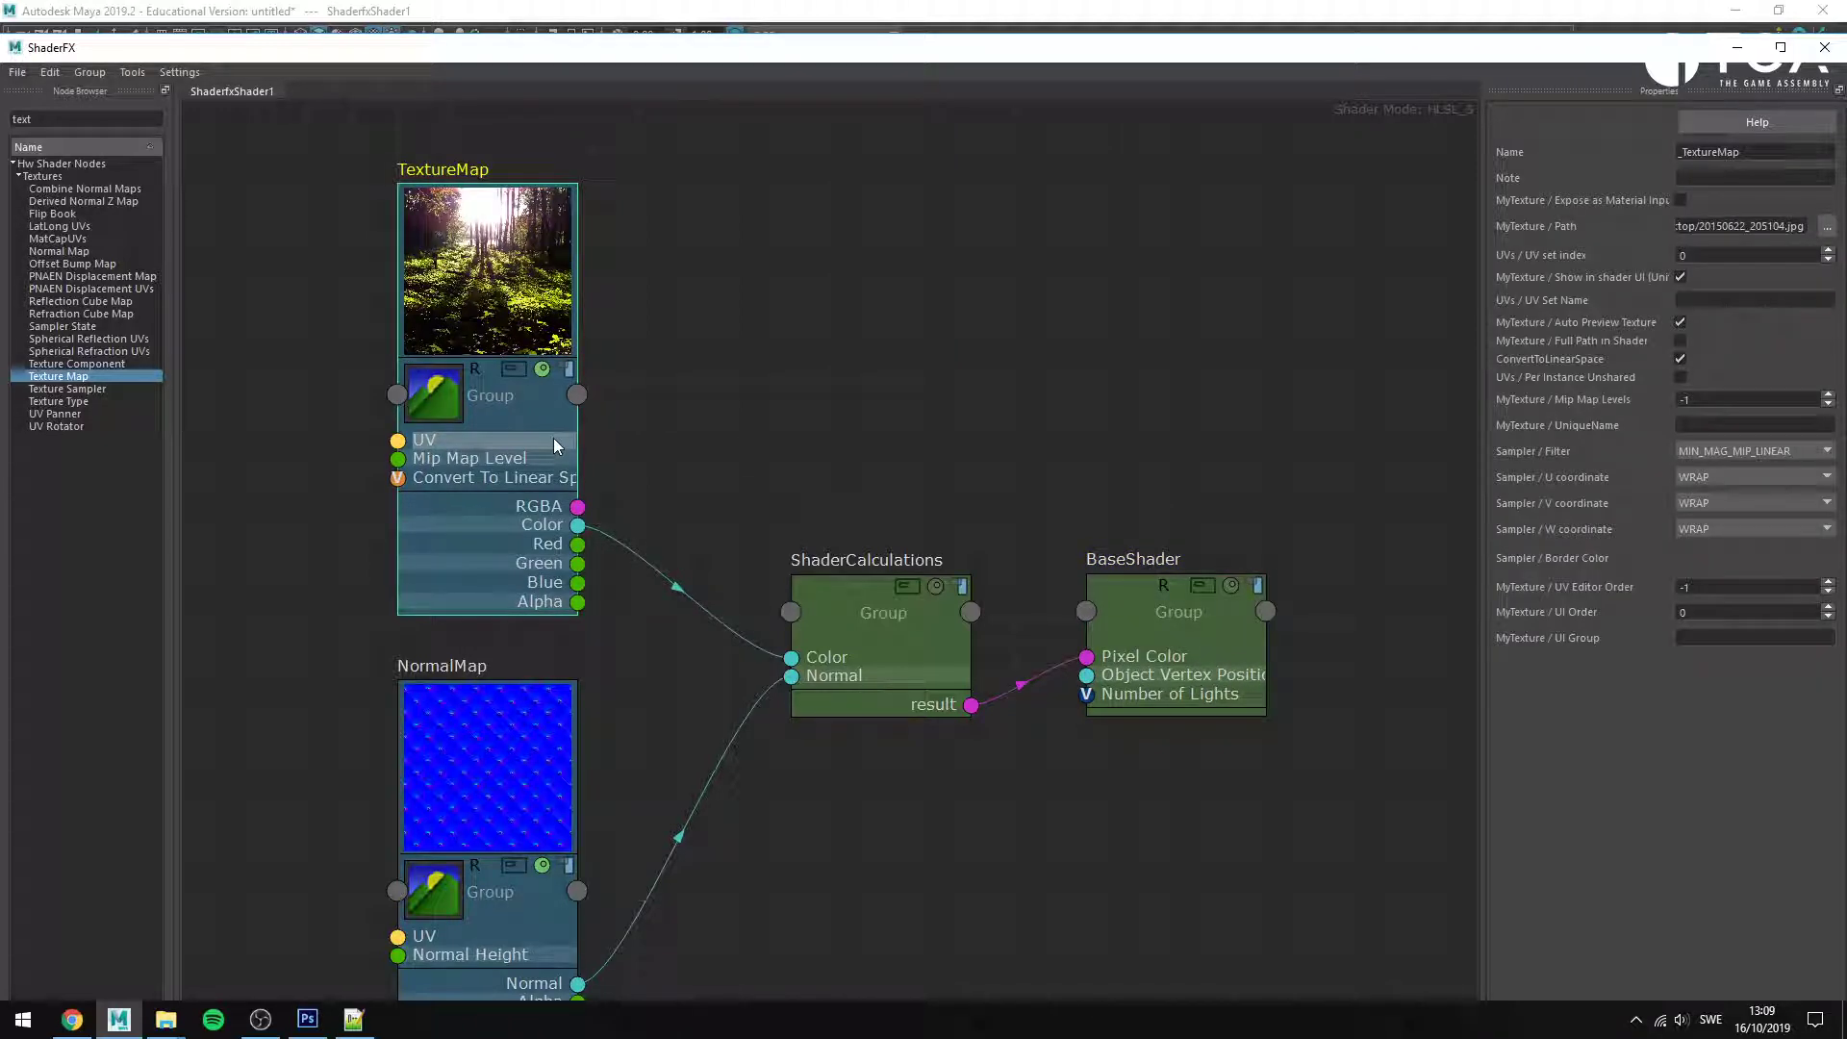
{"action": "left_click_drag", "start_coordinate": [552, 437], "coordinate": [556, 418]}
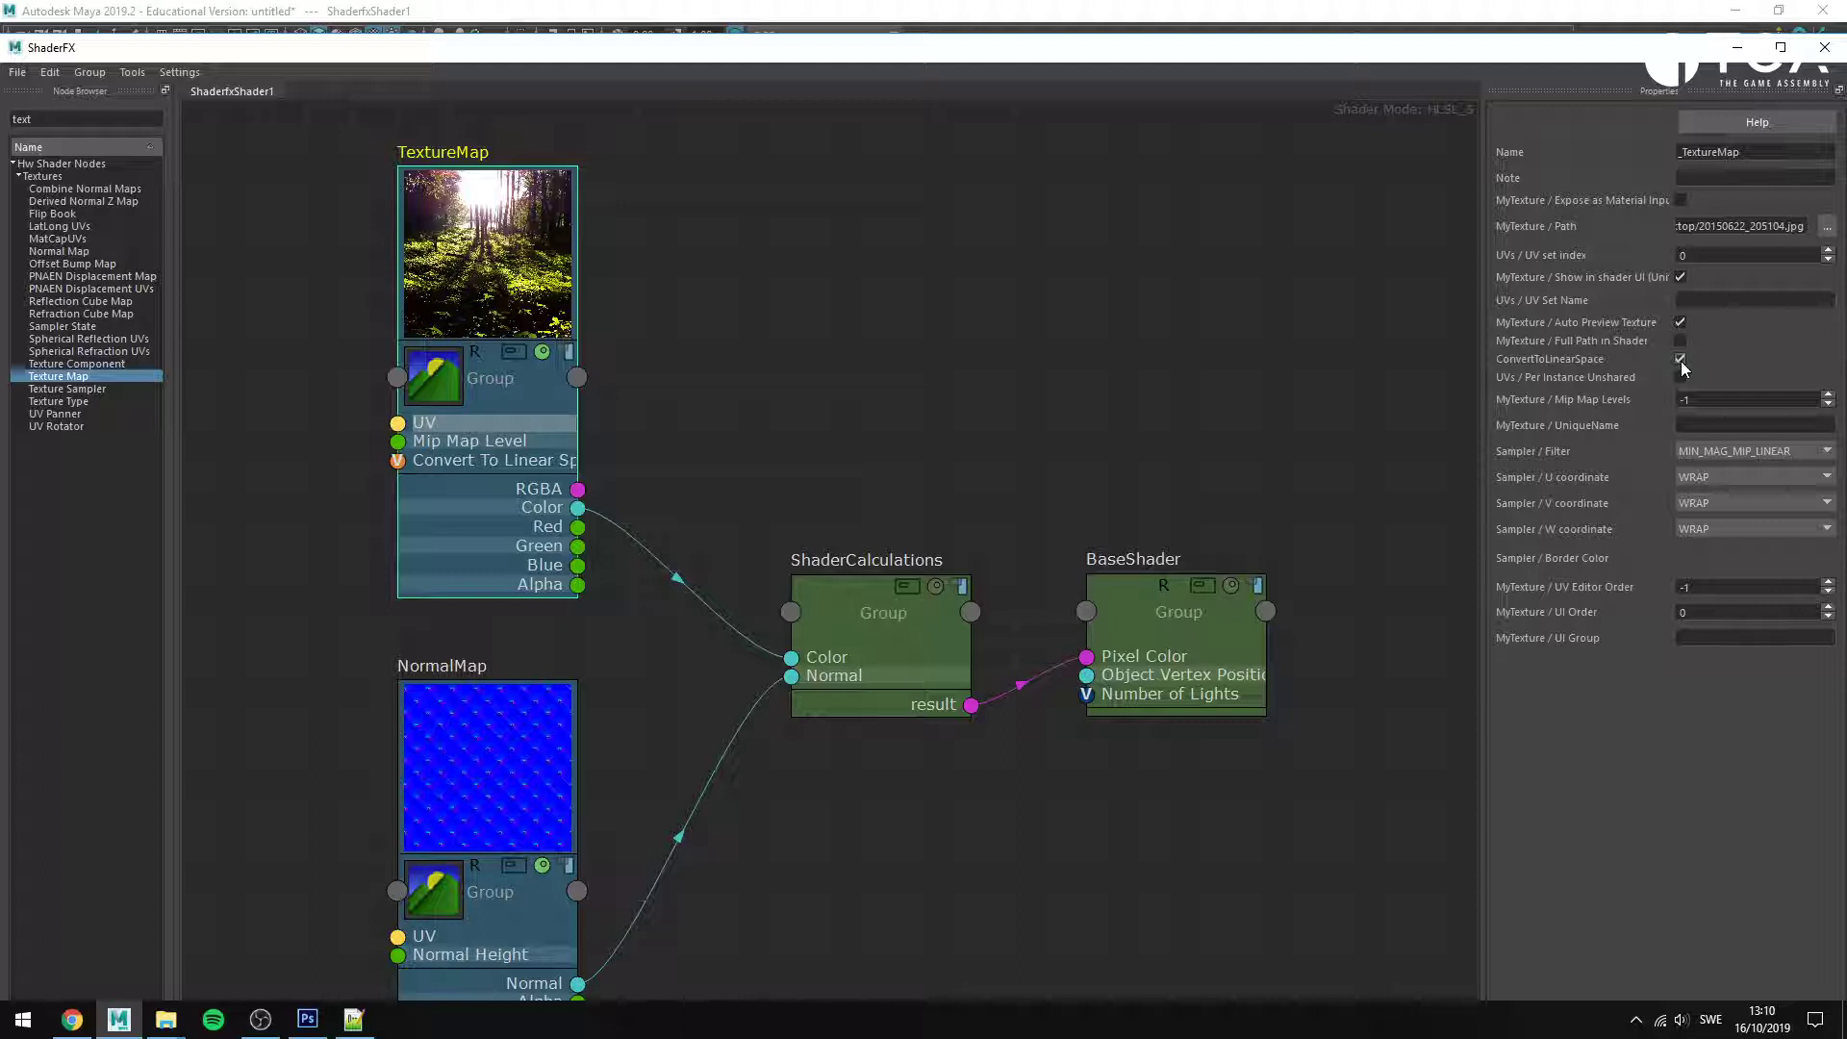
{"action": "left_click", "coordinate": [1737, 47]}
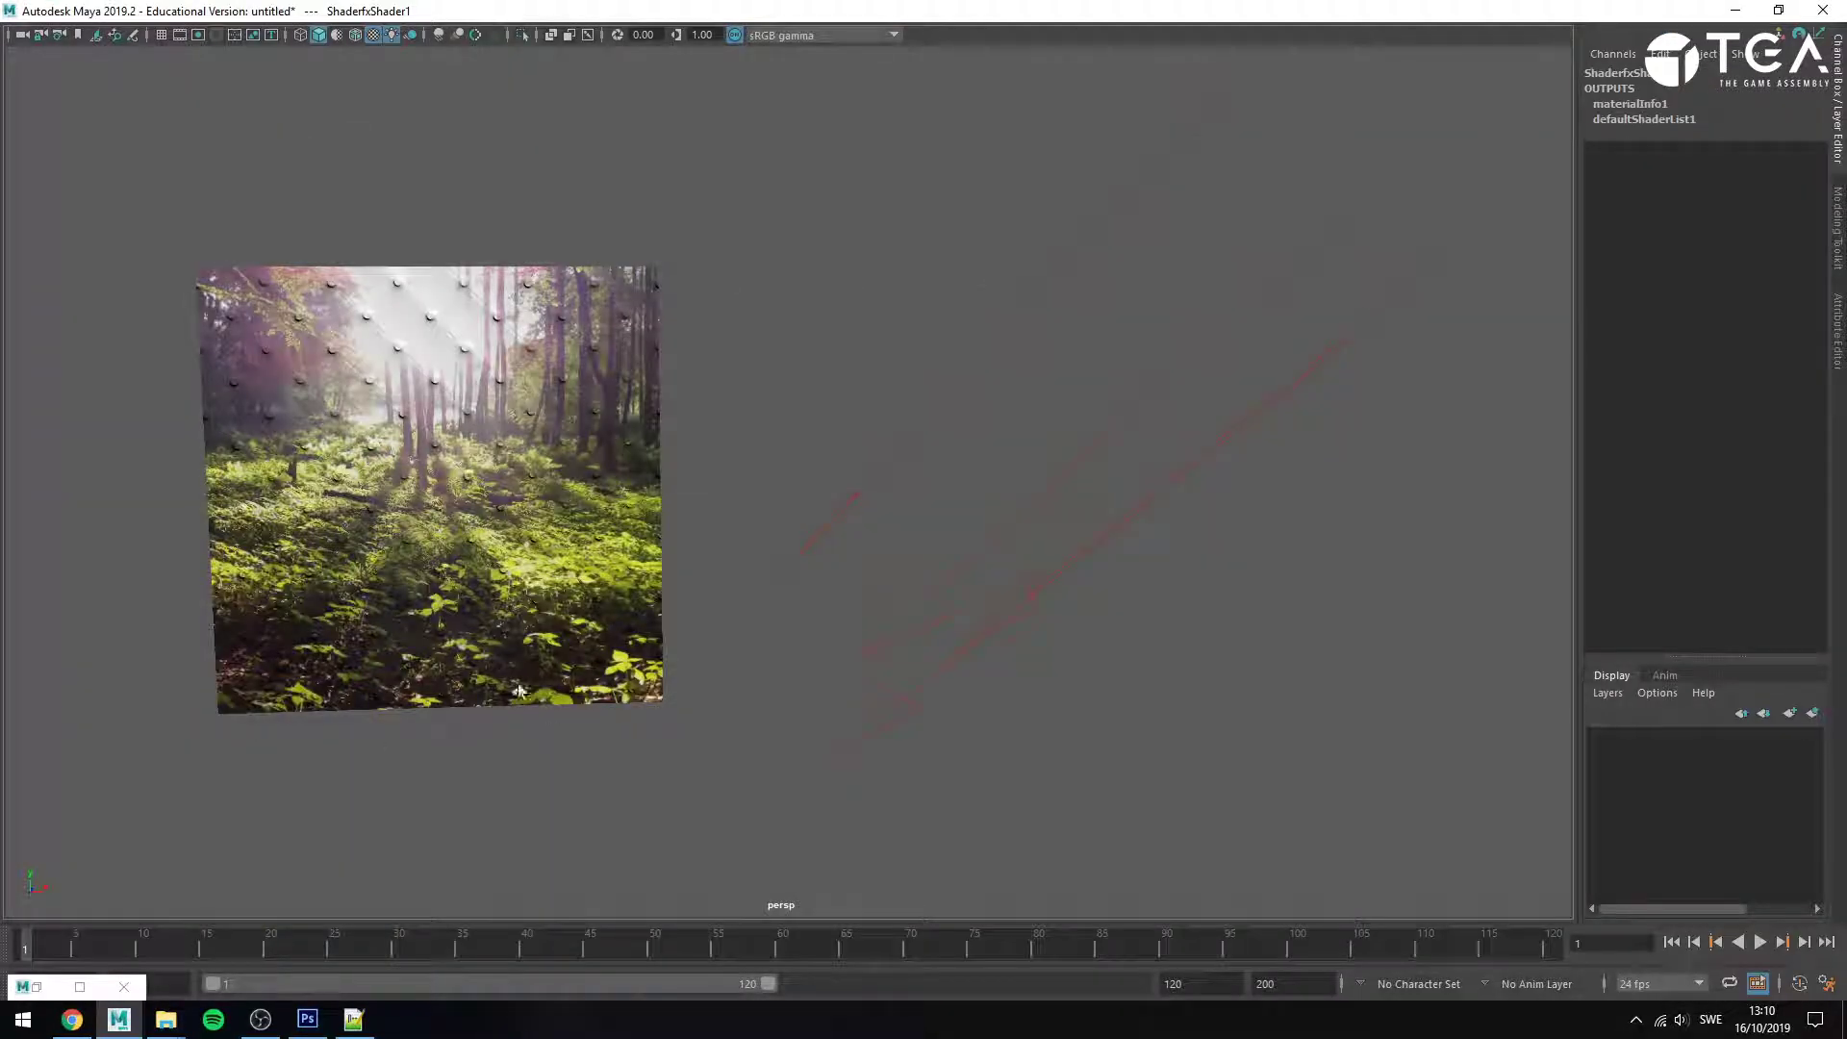